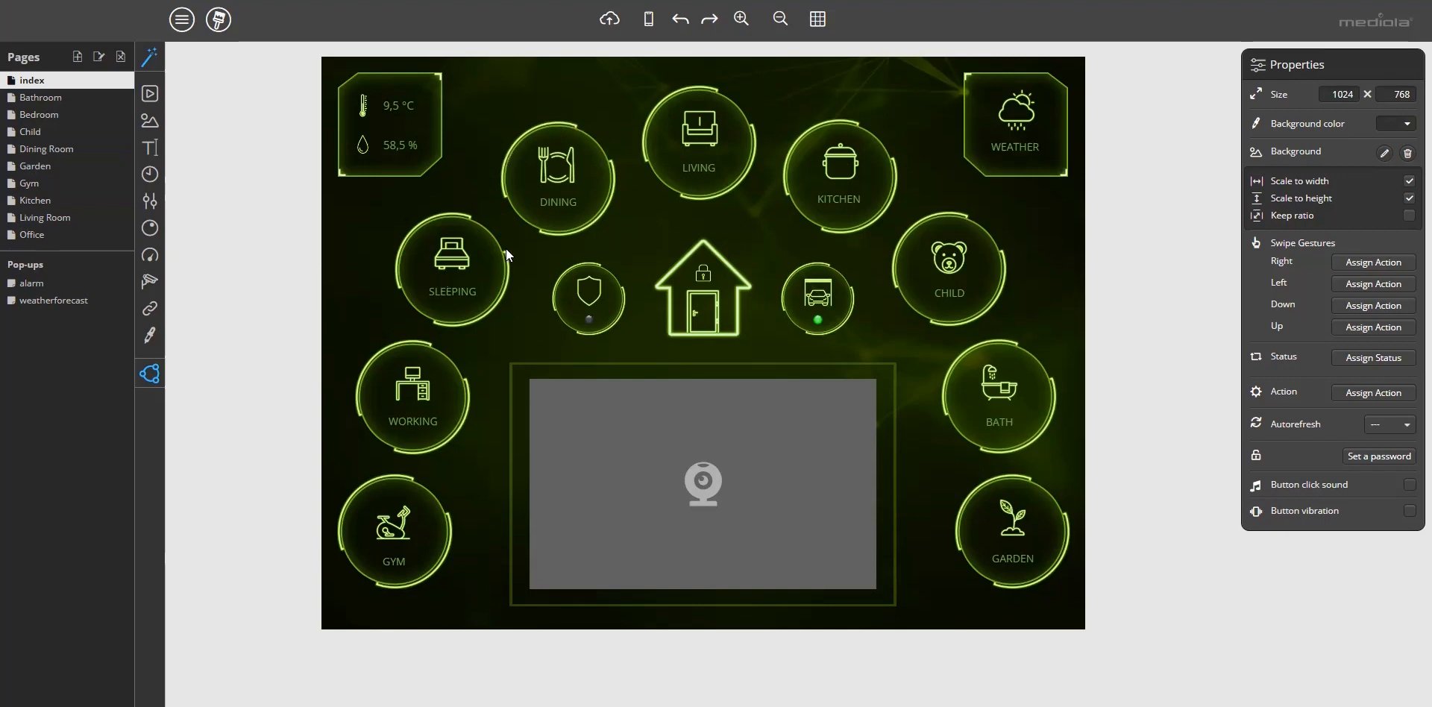
- Inspect the properties of the dining, living and kitchen buttons on the index page
left_click(568, 224)
left_click(709, 181)
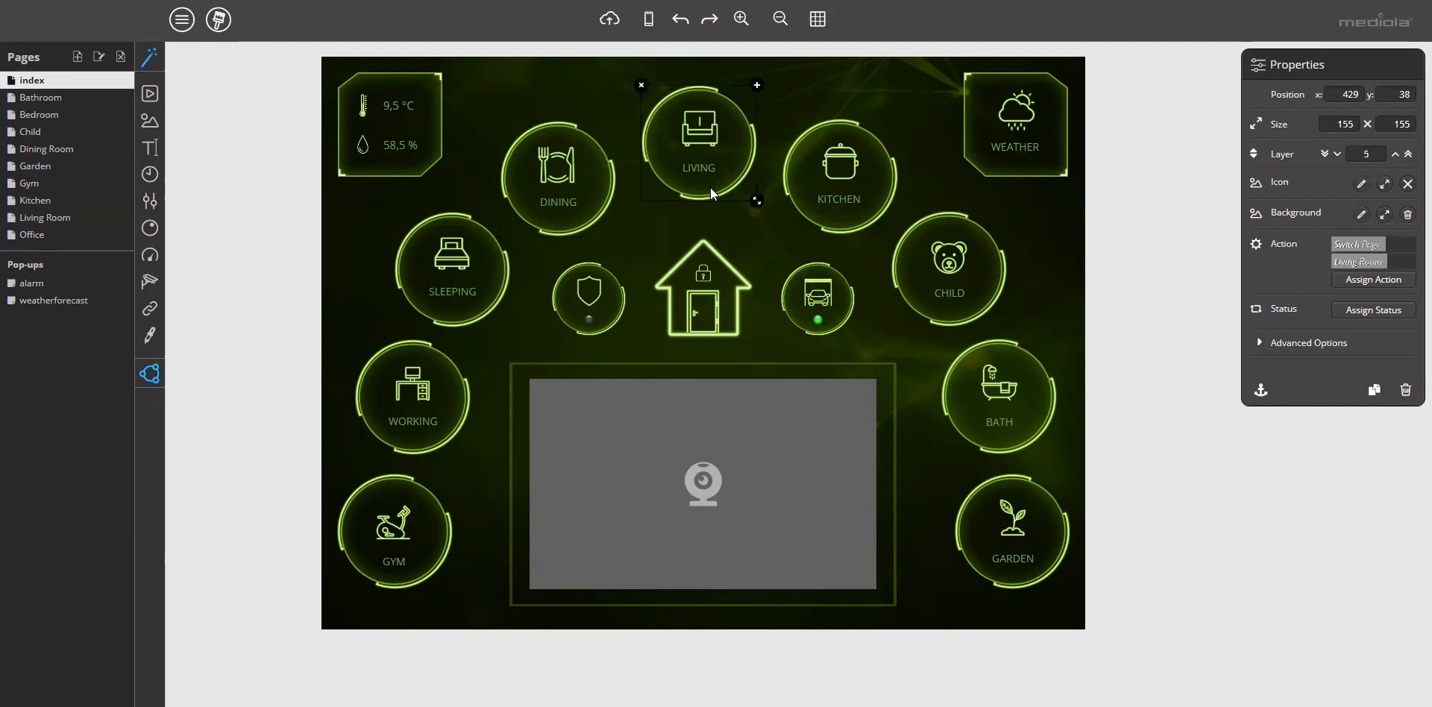
left_click(851, 226)
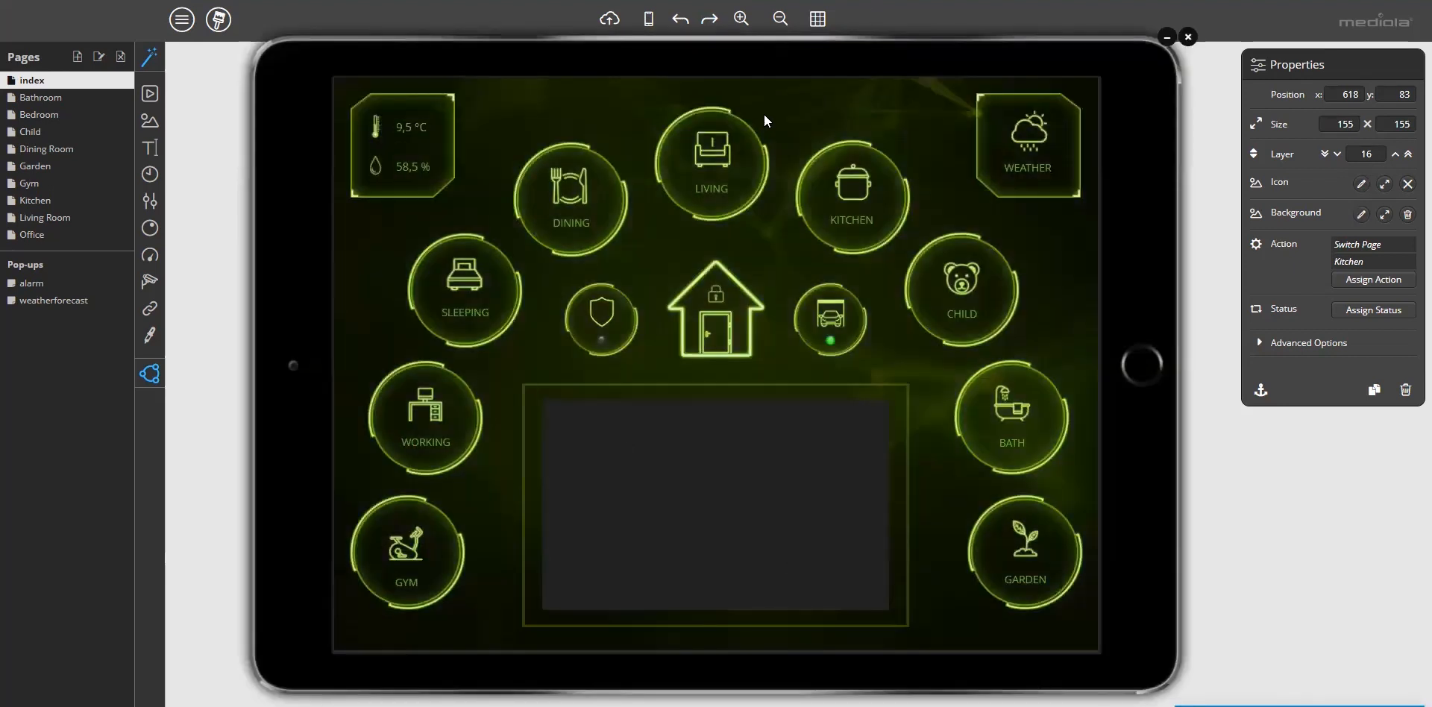
- Test the living, dining and kitchen buttons in the preview, returning to the start page after each one
left_click(713, 203)
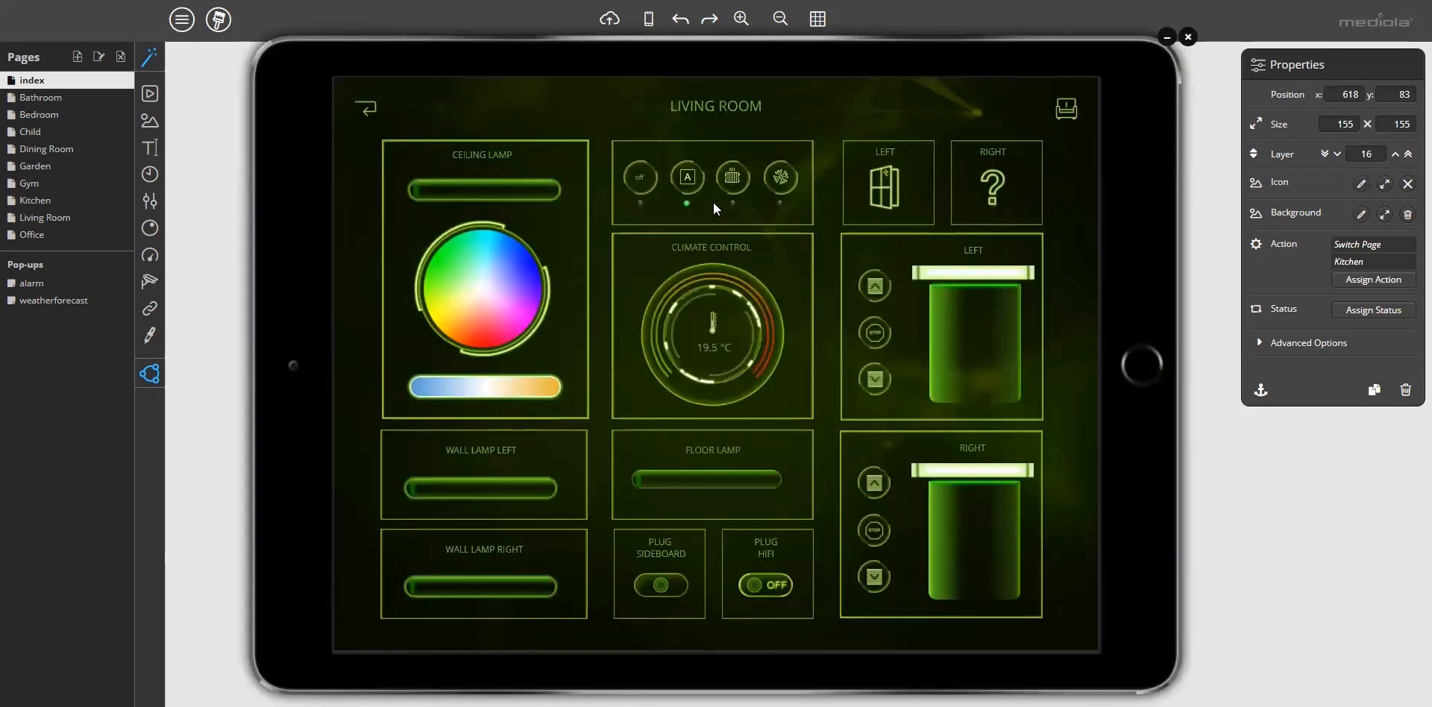
left_click(367, 112)
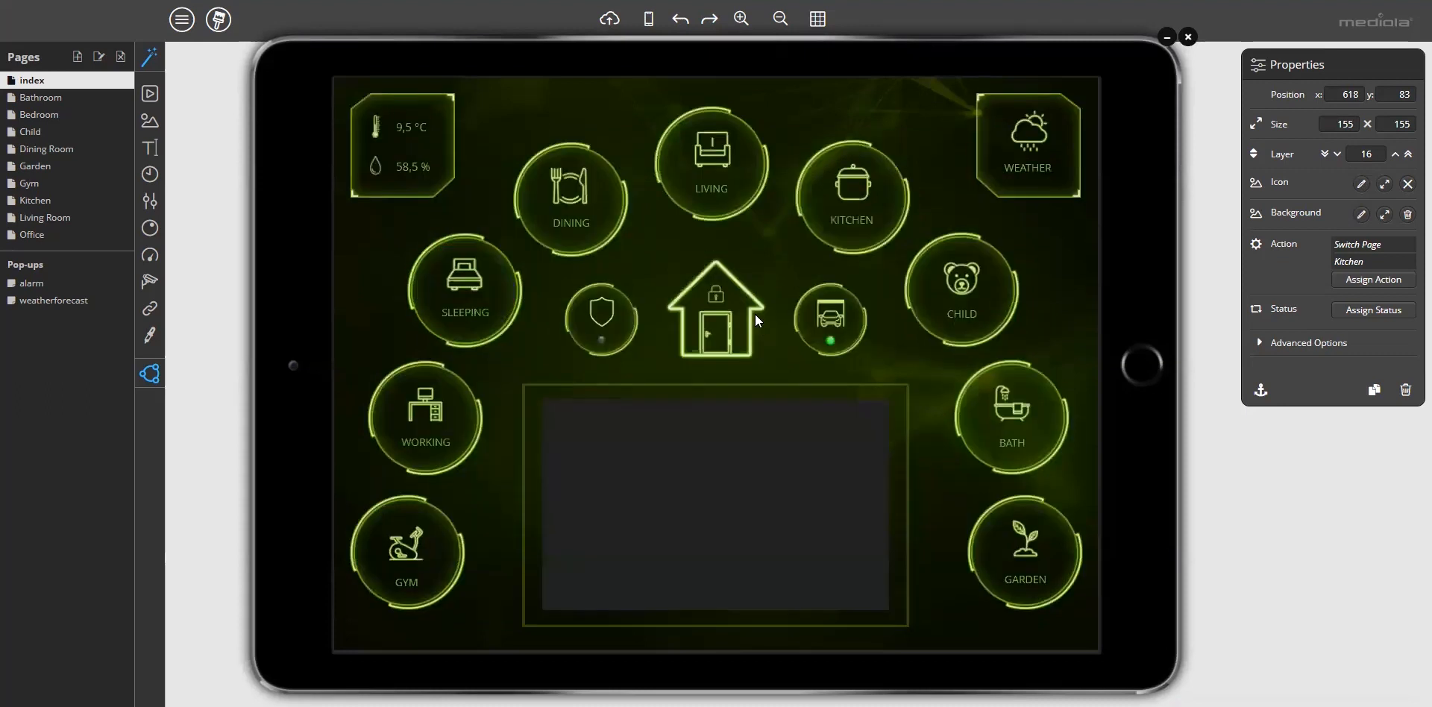
left_click(608, 230)
left_click(372, 111)
left_click(864, 227)
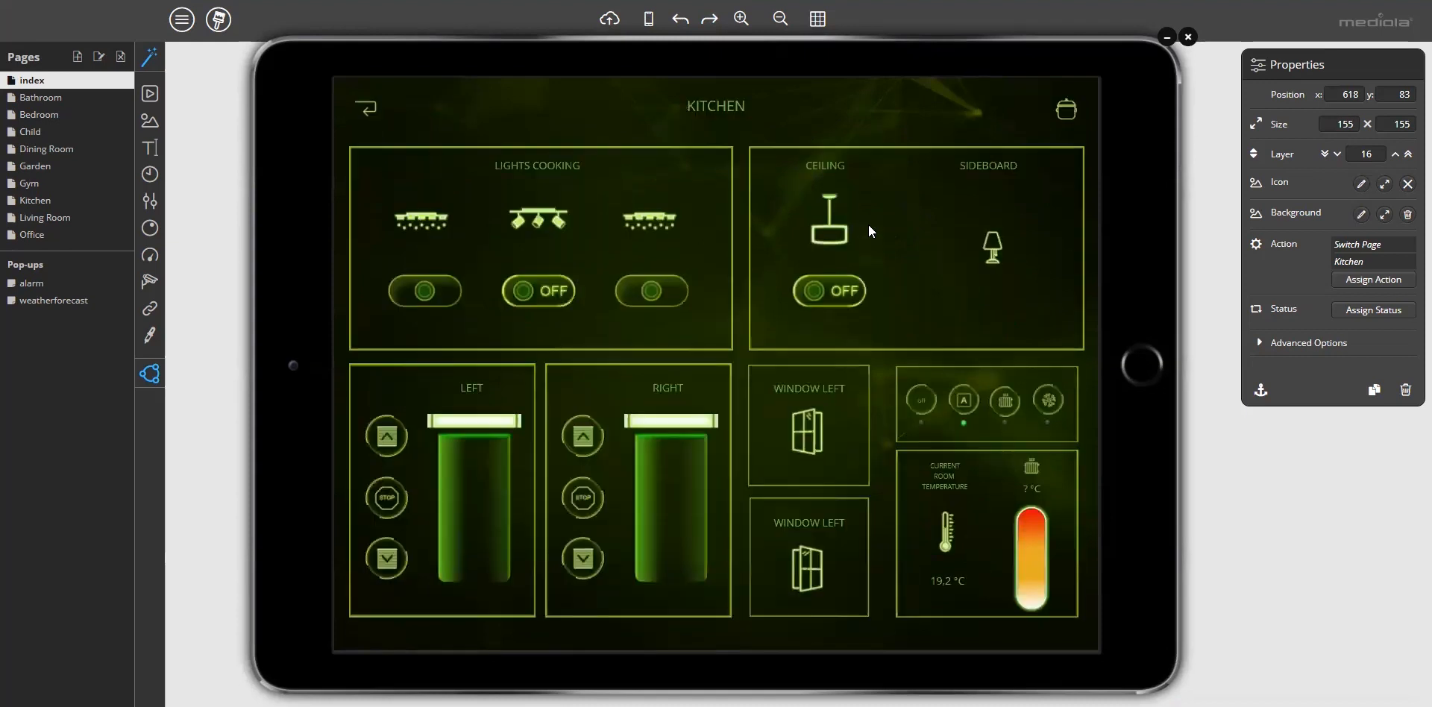
left_click(367, 114)
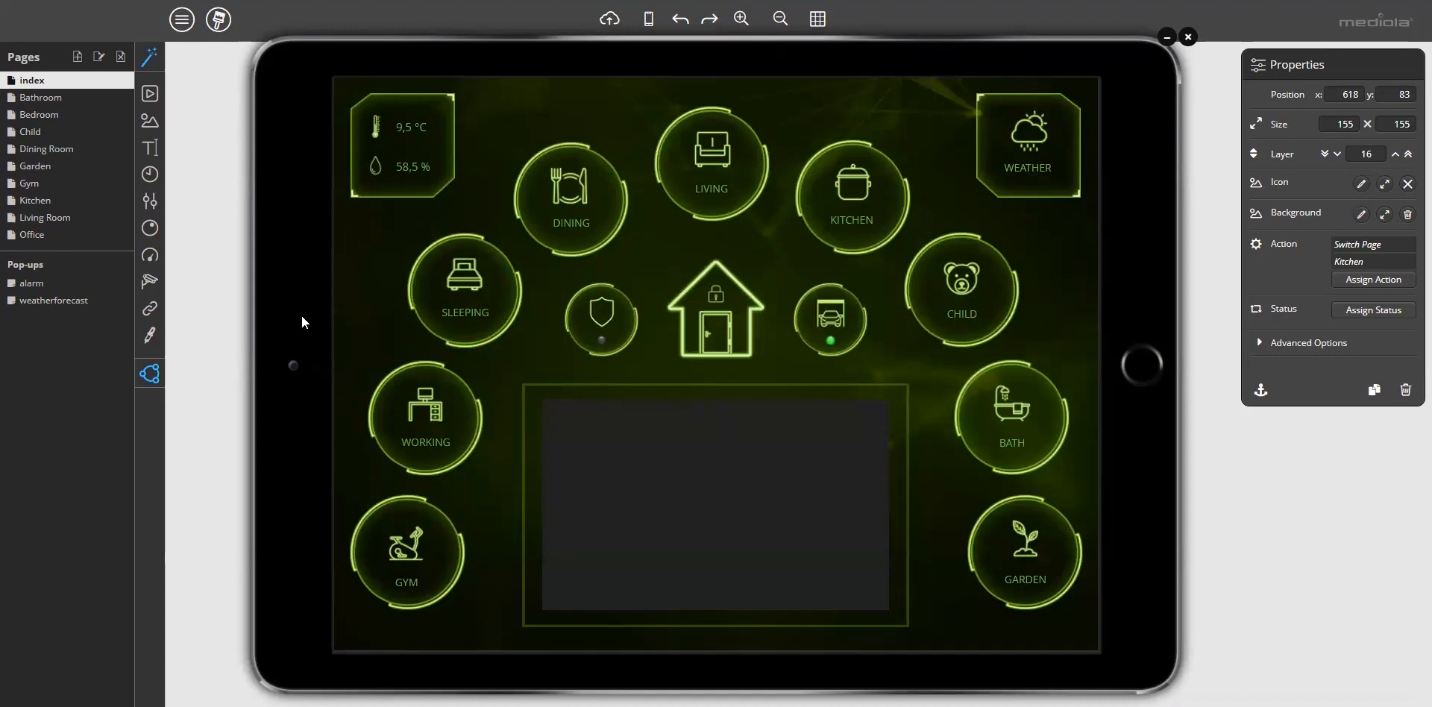
- Test the weather forecast pop-up in the preview, then leave the preview and clear the selection on the page
left_click(49, 300)
left_click(1033, 155)
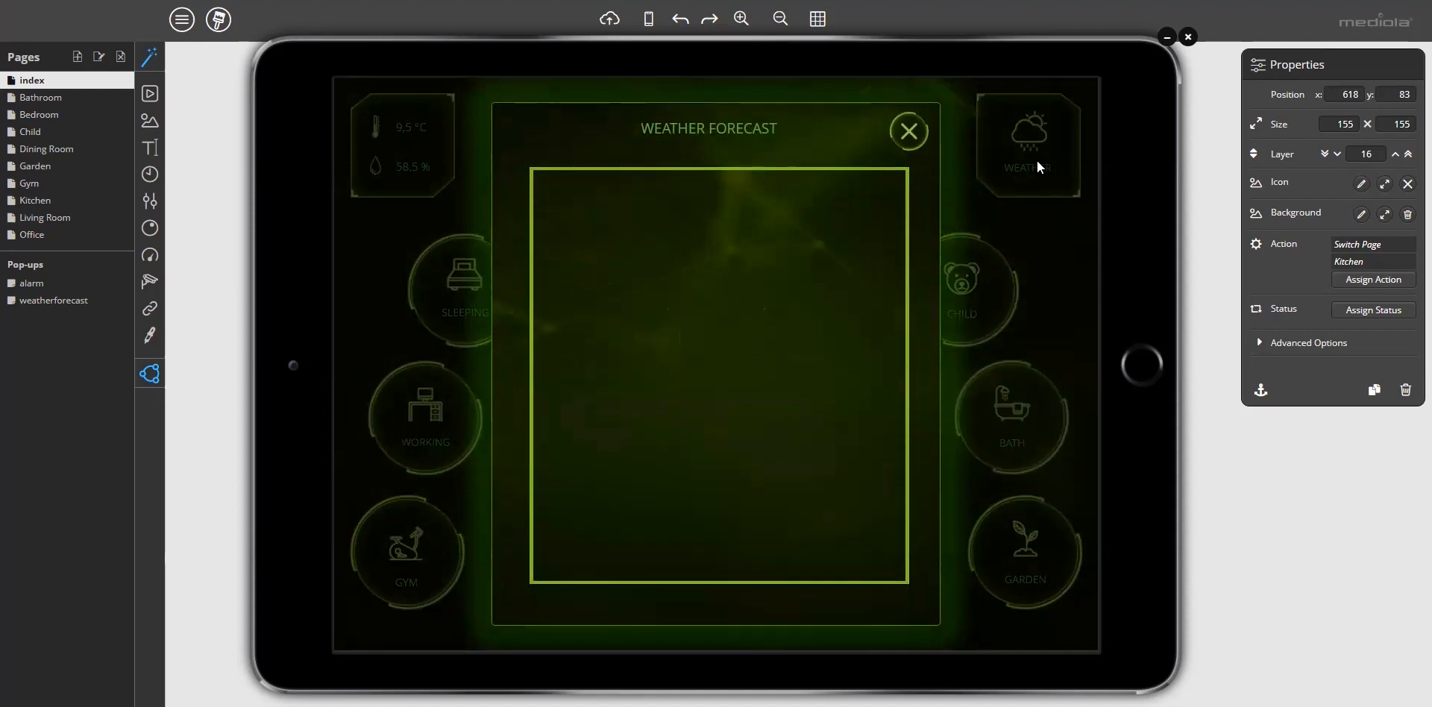
left_click(908, 135)
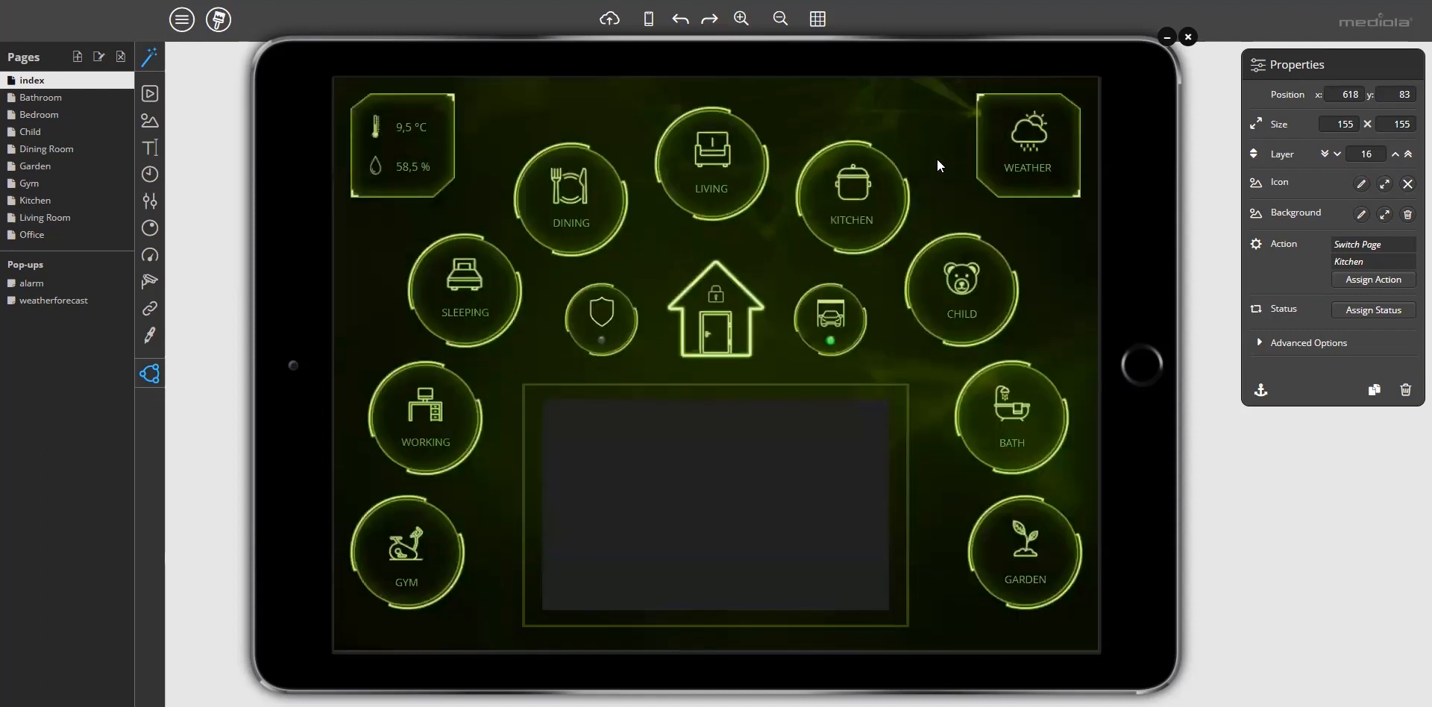
left_click(1193, 34)
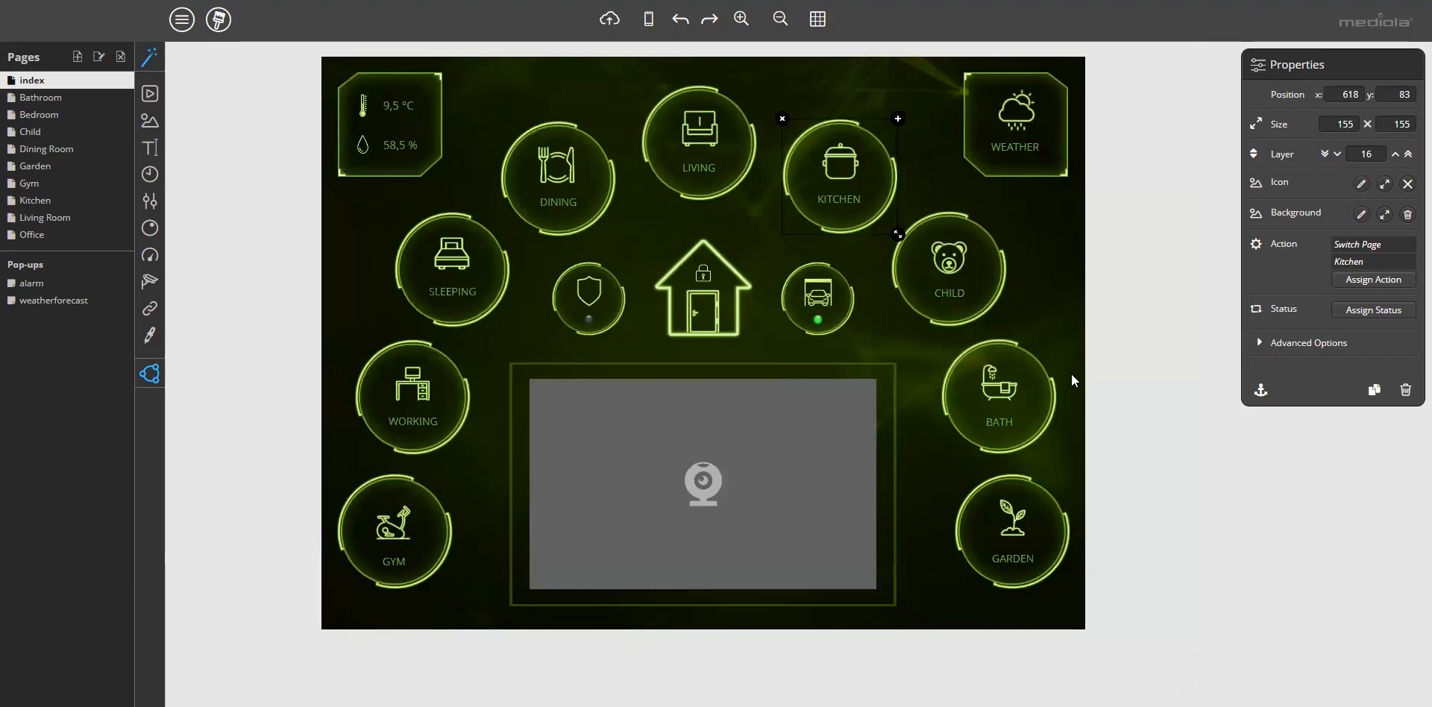
left_click(1062, 297)
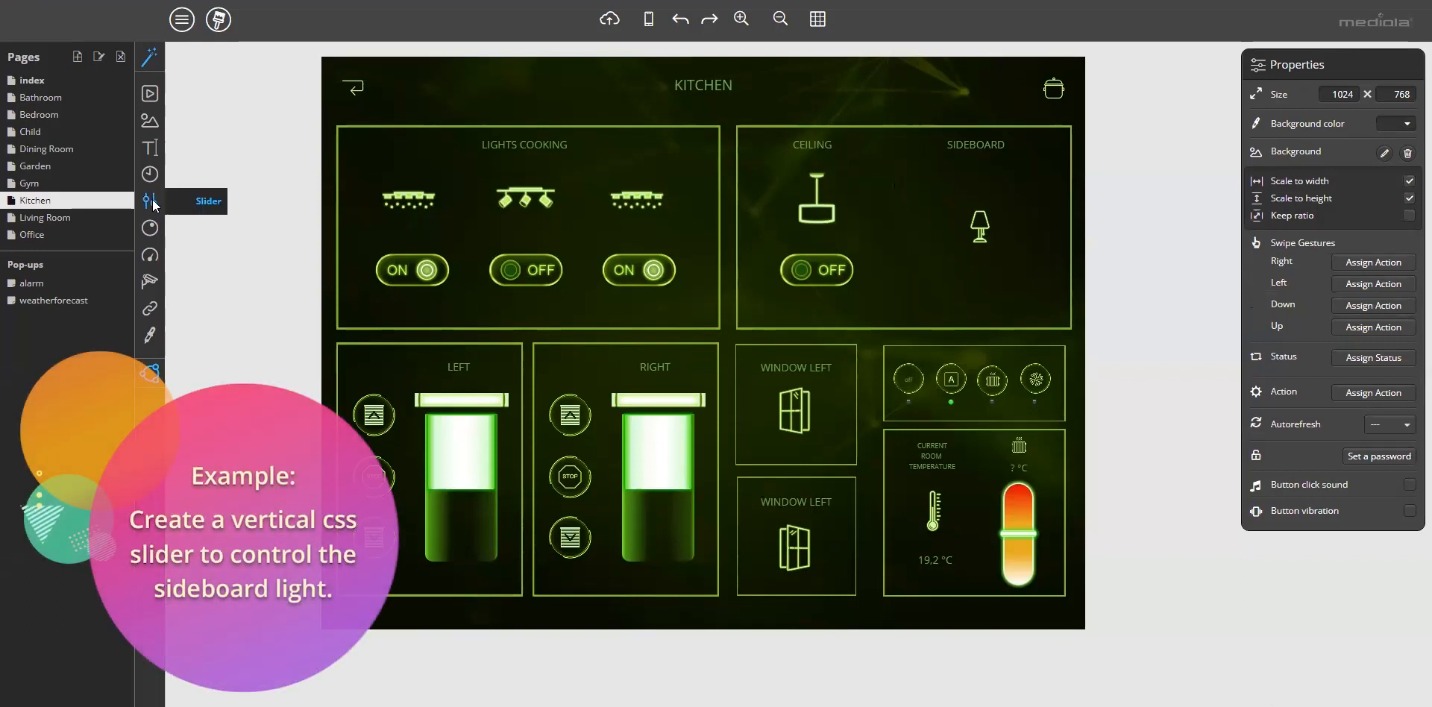
- Add a vertical slider beside the sideboard lamp on the Kitchen page, about 55 × 176 in size at about x 770, y 169
left_click_drag(153, 205, 912, 284)
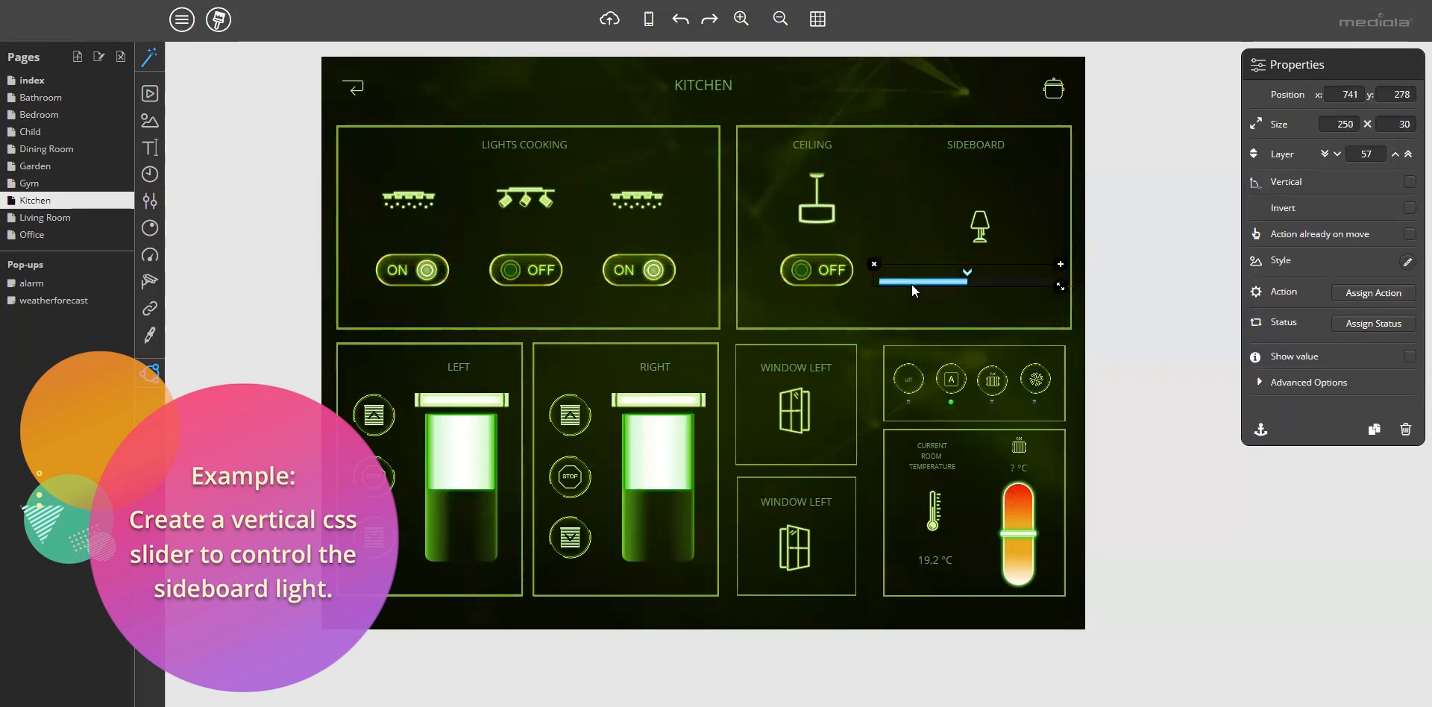
left_click(1409, 181)
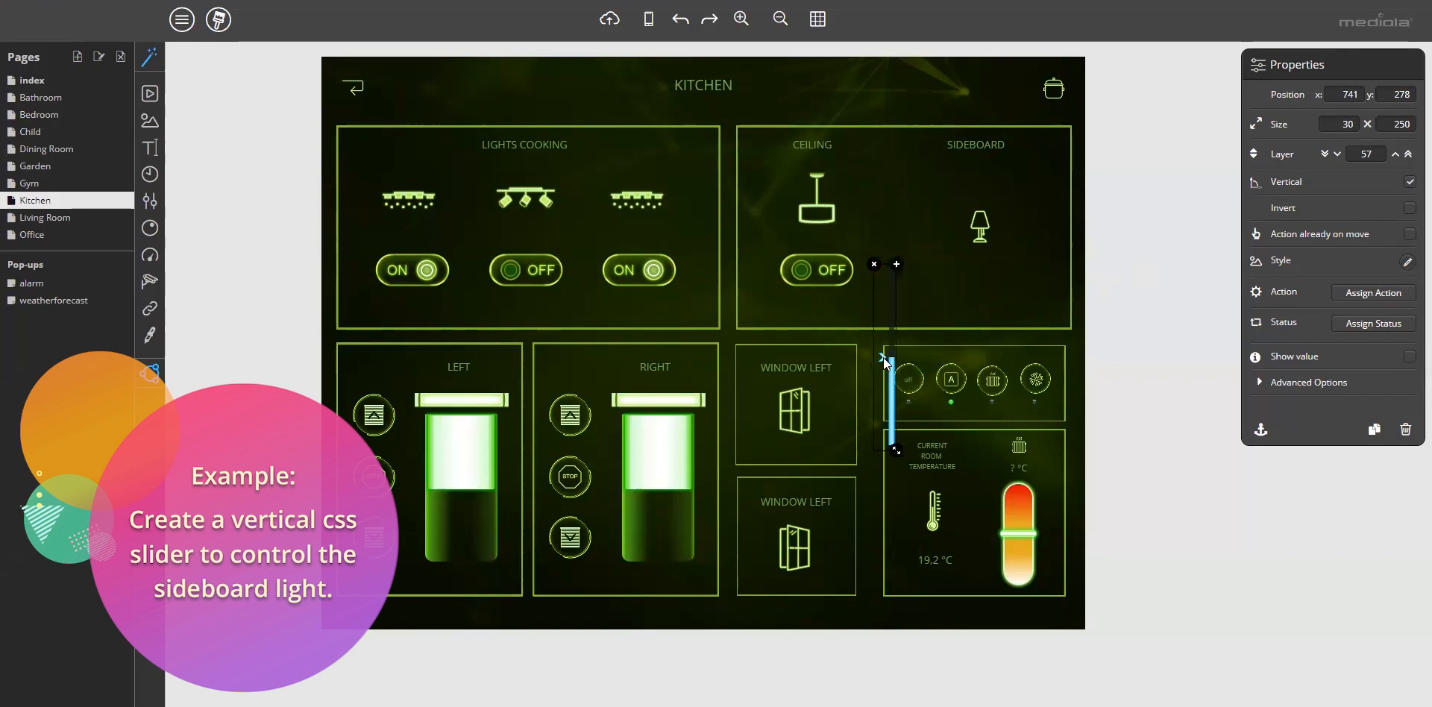
left_click_drag(891, 308, 945, 132)
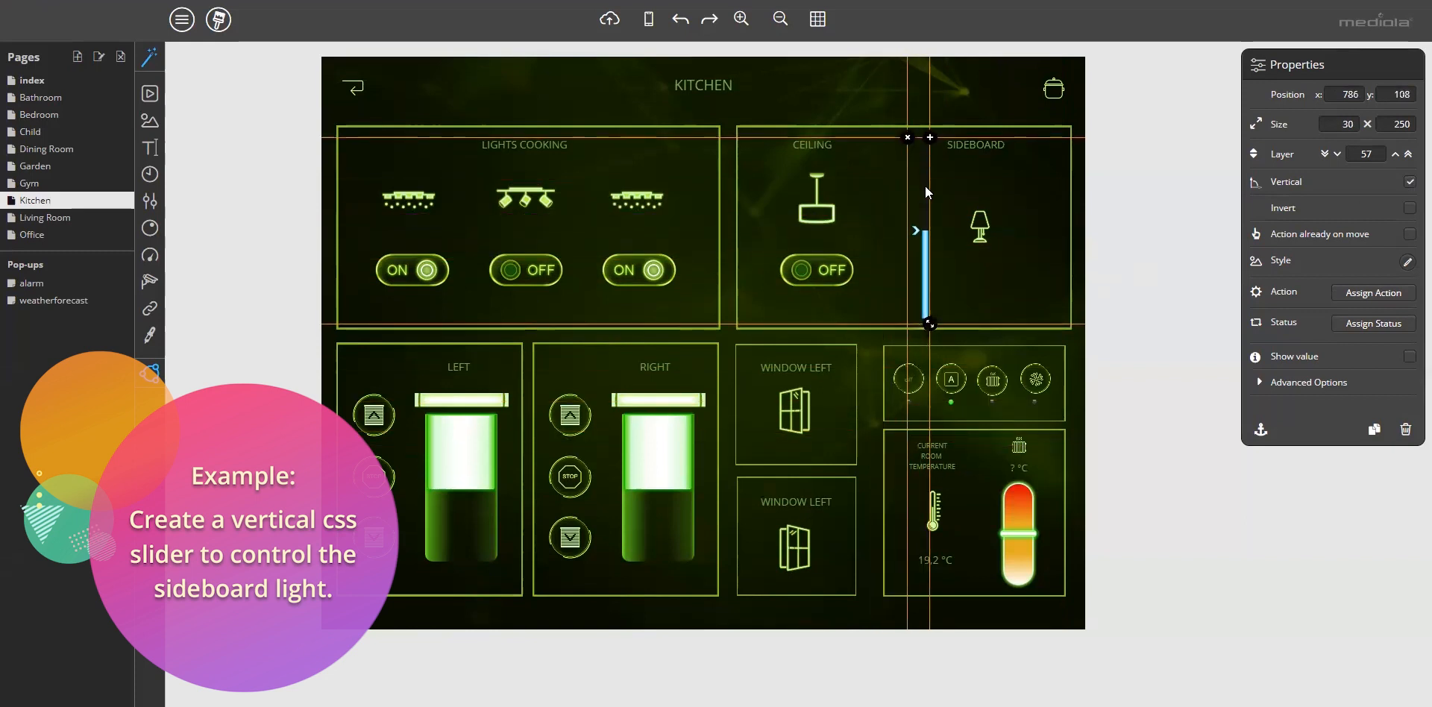
left_click_drag(937, 321, 948, 267)
left_click_drag(941, 223, 928, 267)
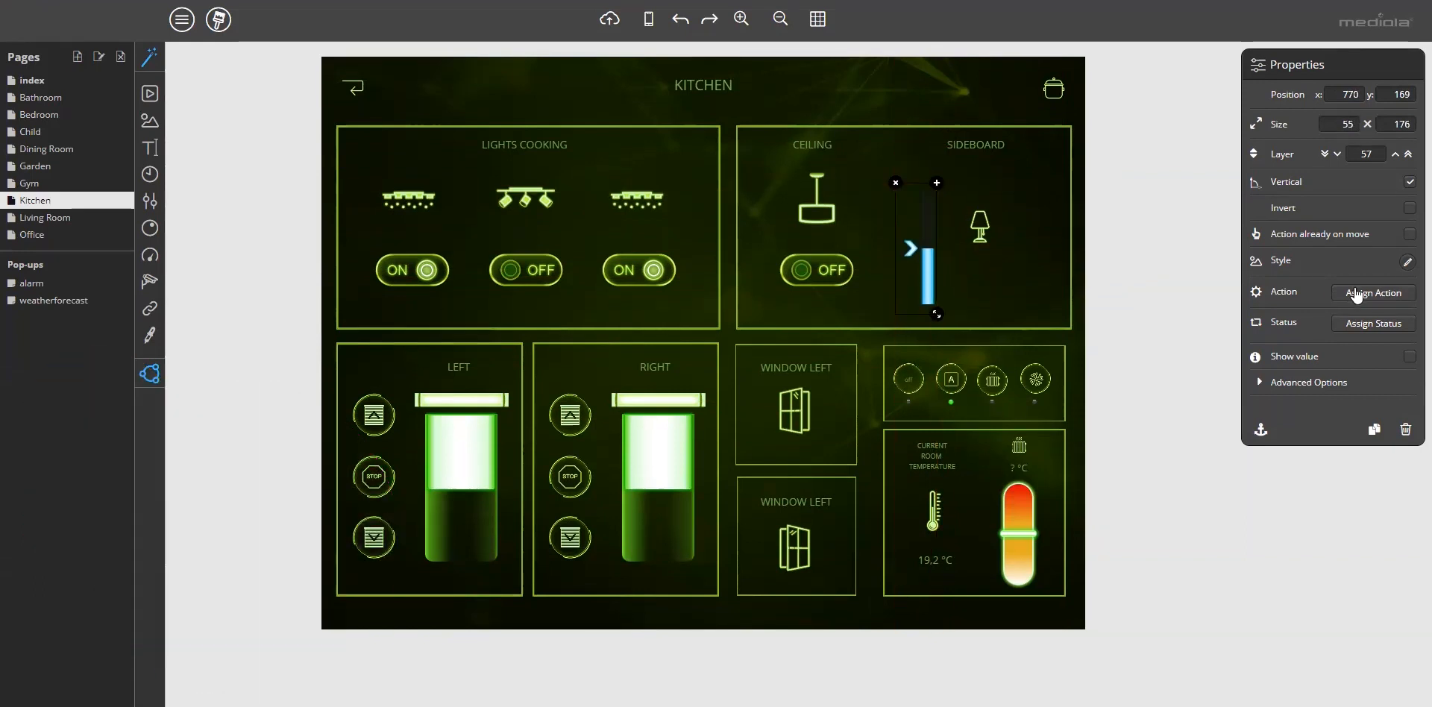
- Open the slider's style editor in CSS mode with the Layout size settings shown
left_click(1407, 263)
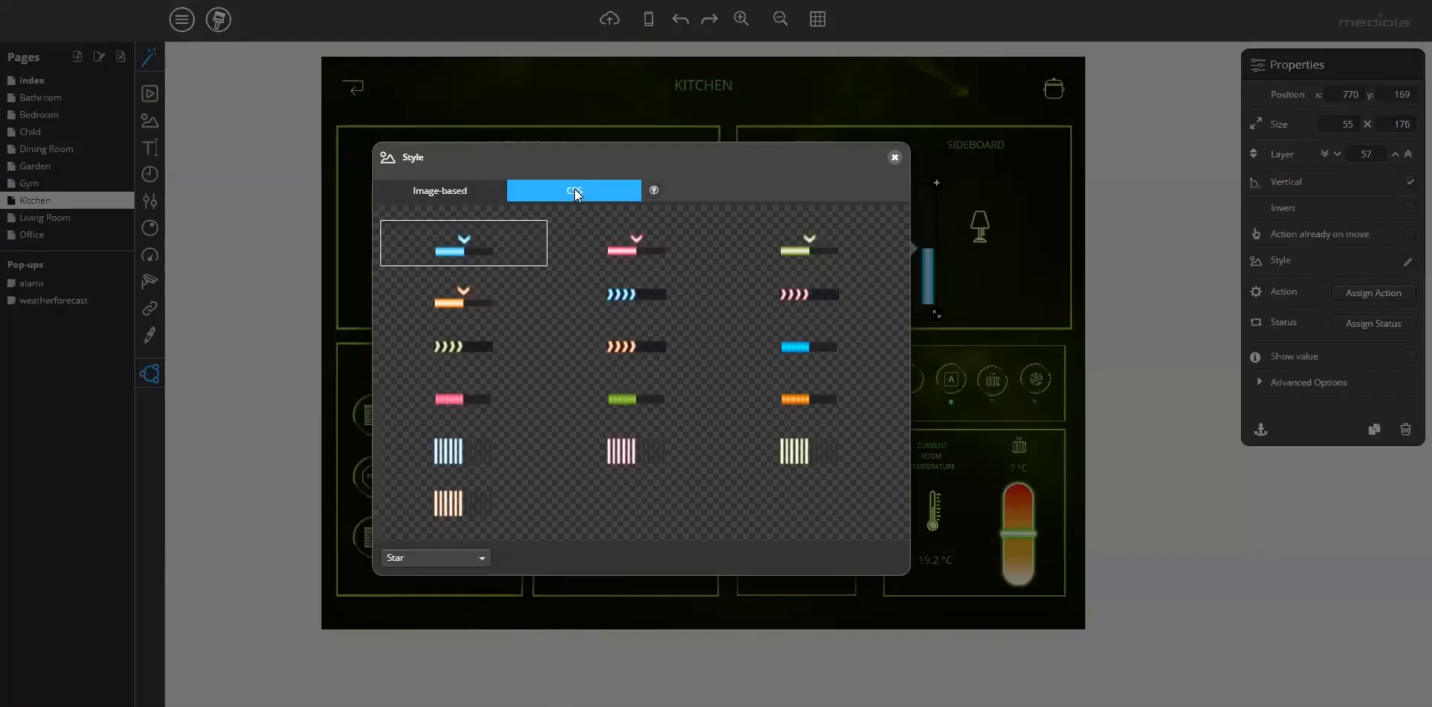
left_click(574, 191)
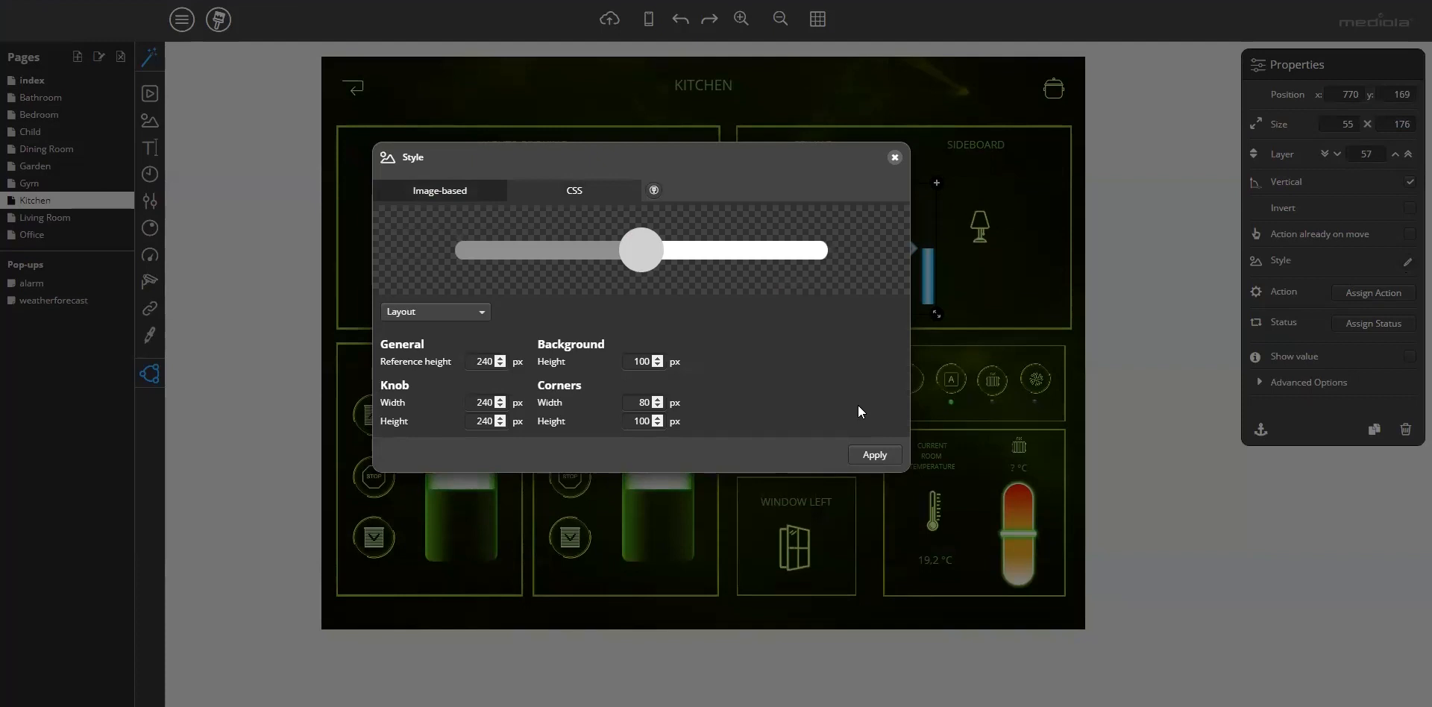
left_click(481, 314)
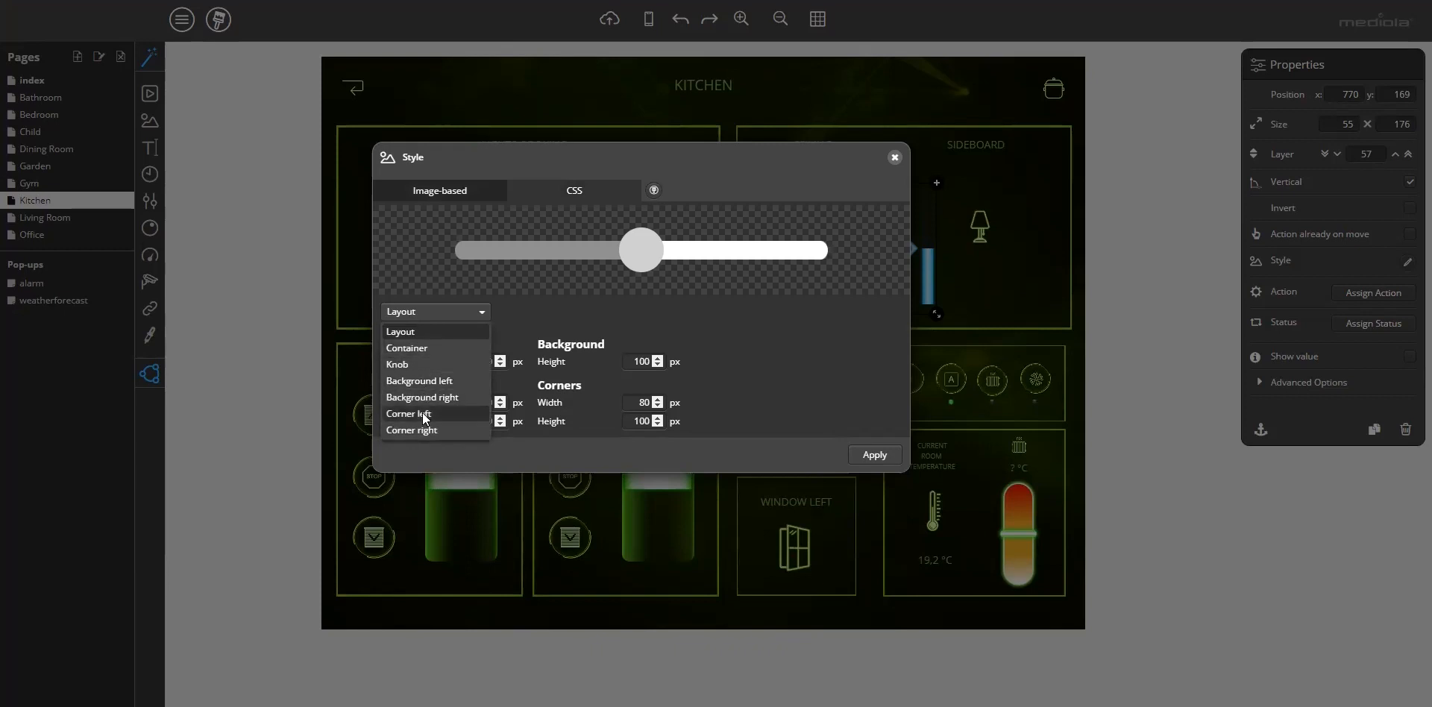
left_click(443, 332)
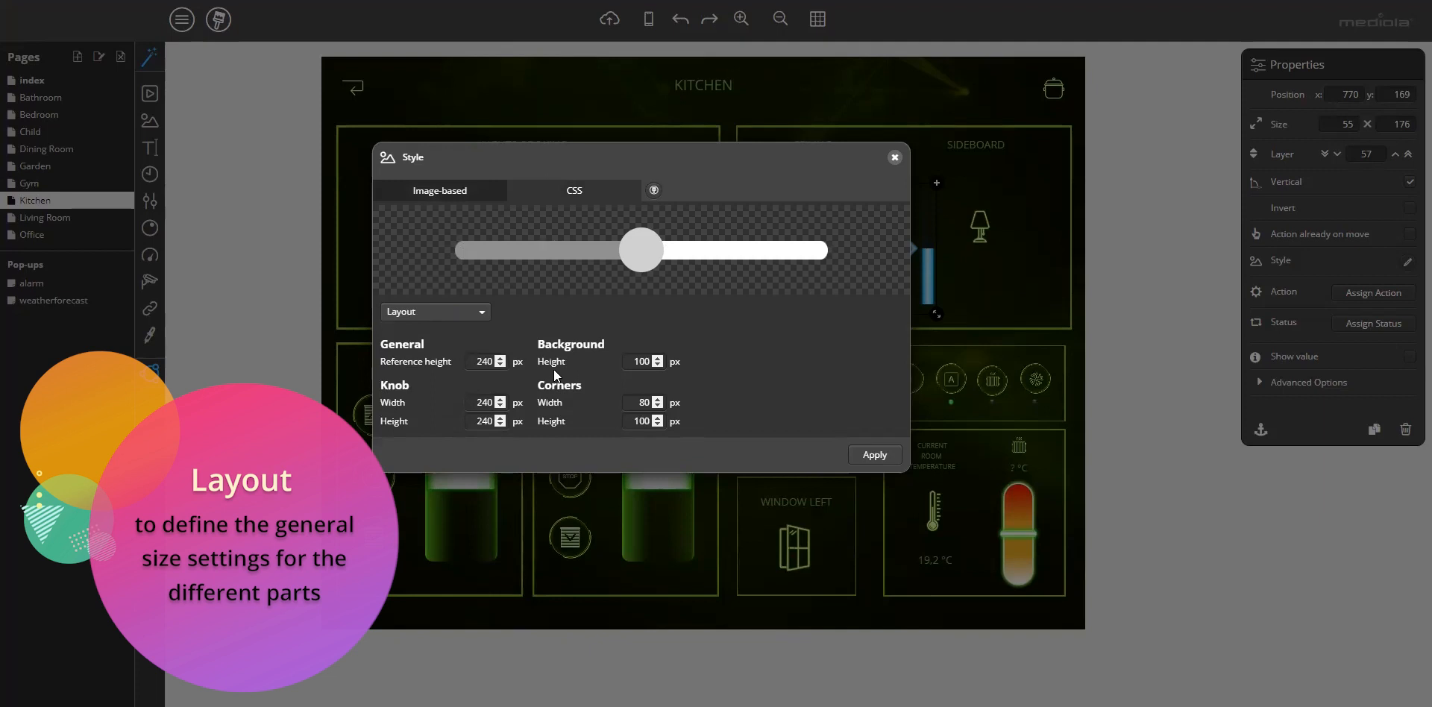
- Examine the CSS settings of the slider's Container, Knob, Background left, Background right, Corner left and Corner right parts
left_click(469, 315)
left_click(440, 346)
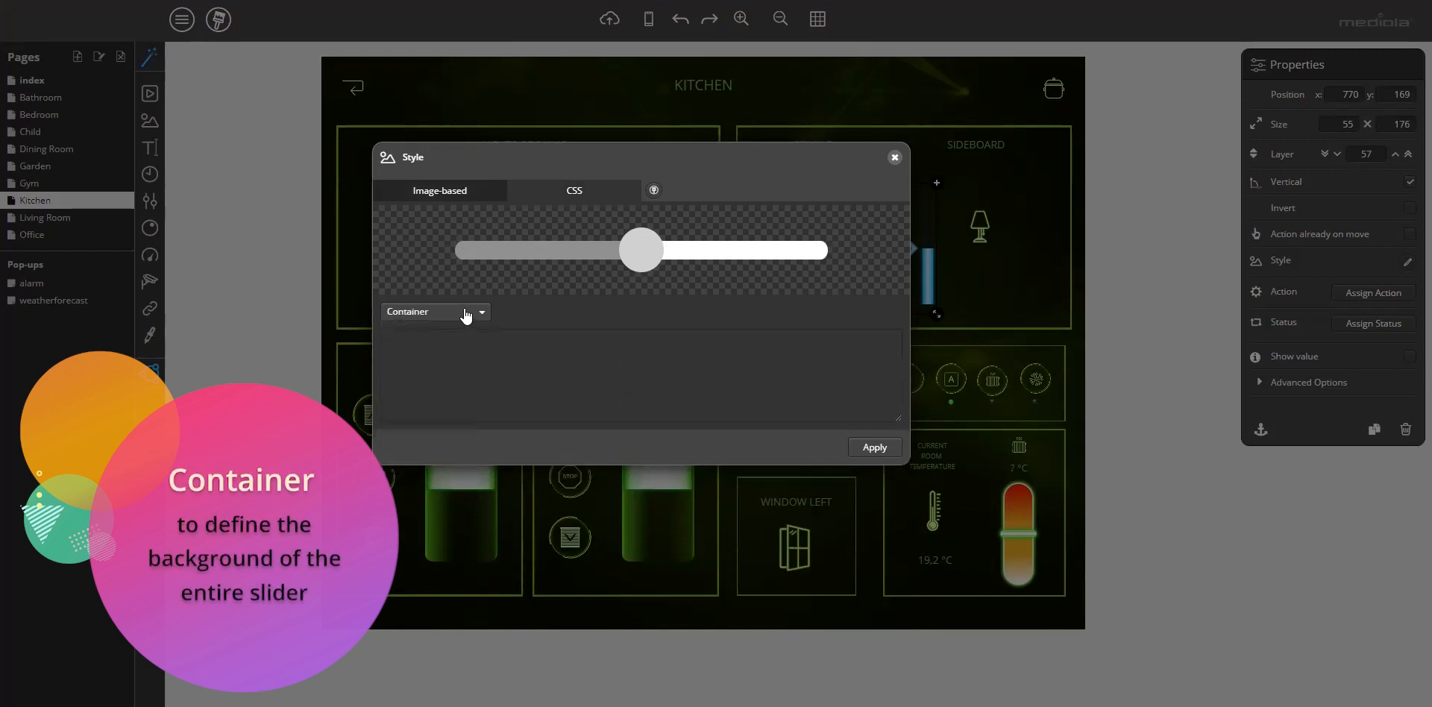
left_click(466, 313)
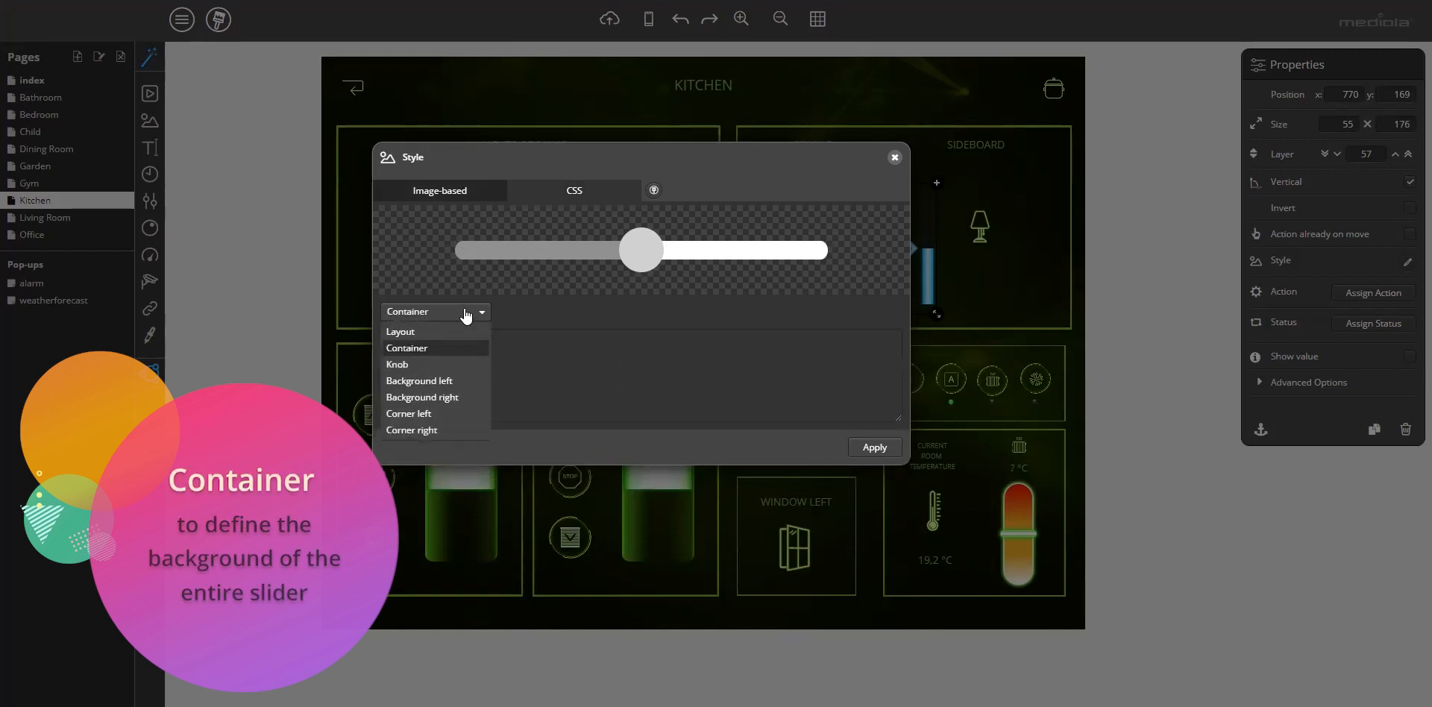
left_click(438, 364)
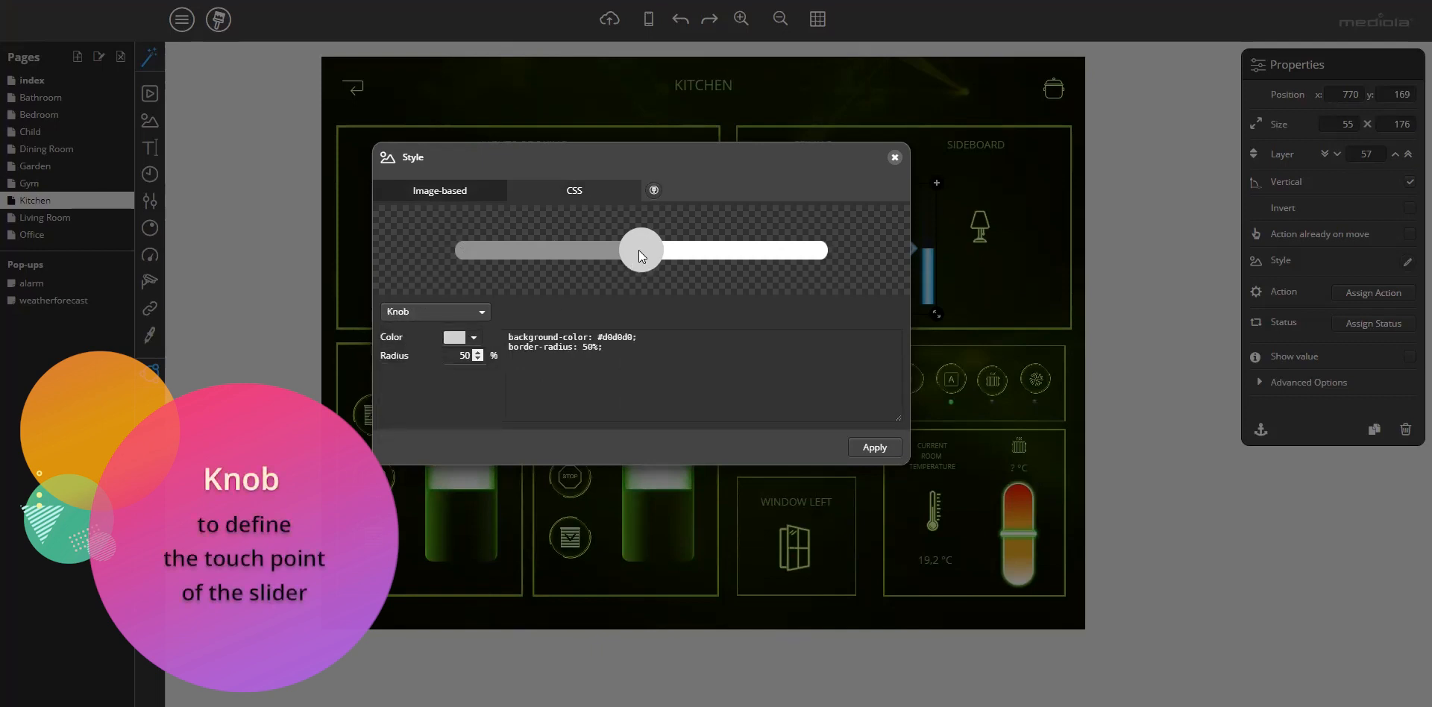
left_click(425, 313)
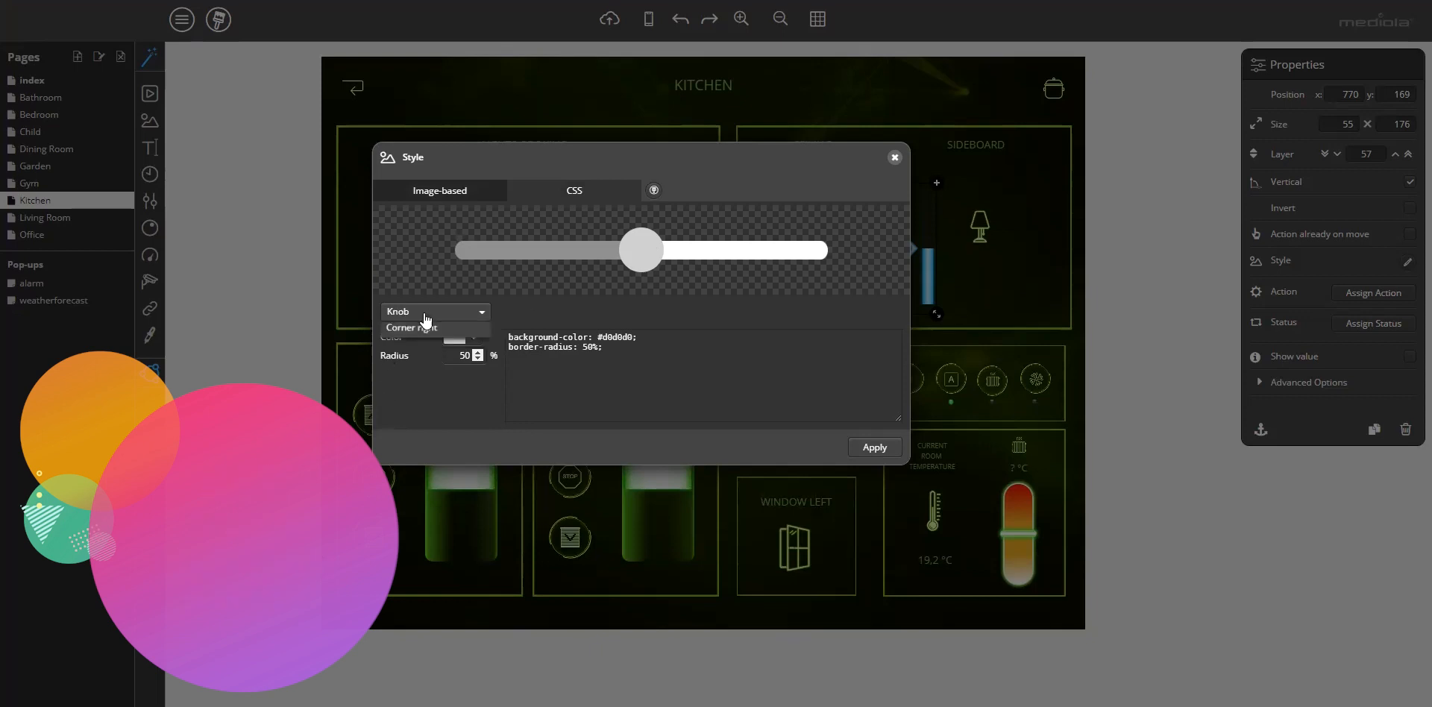
left_click(411, 379)
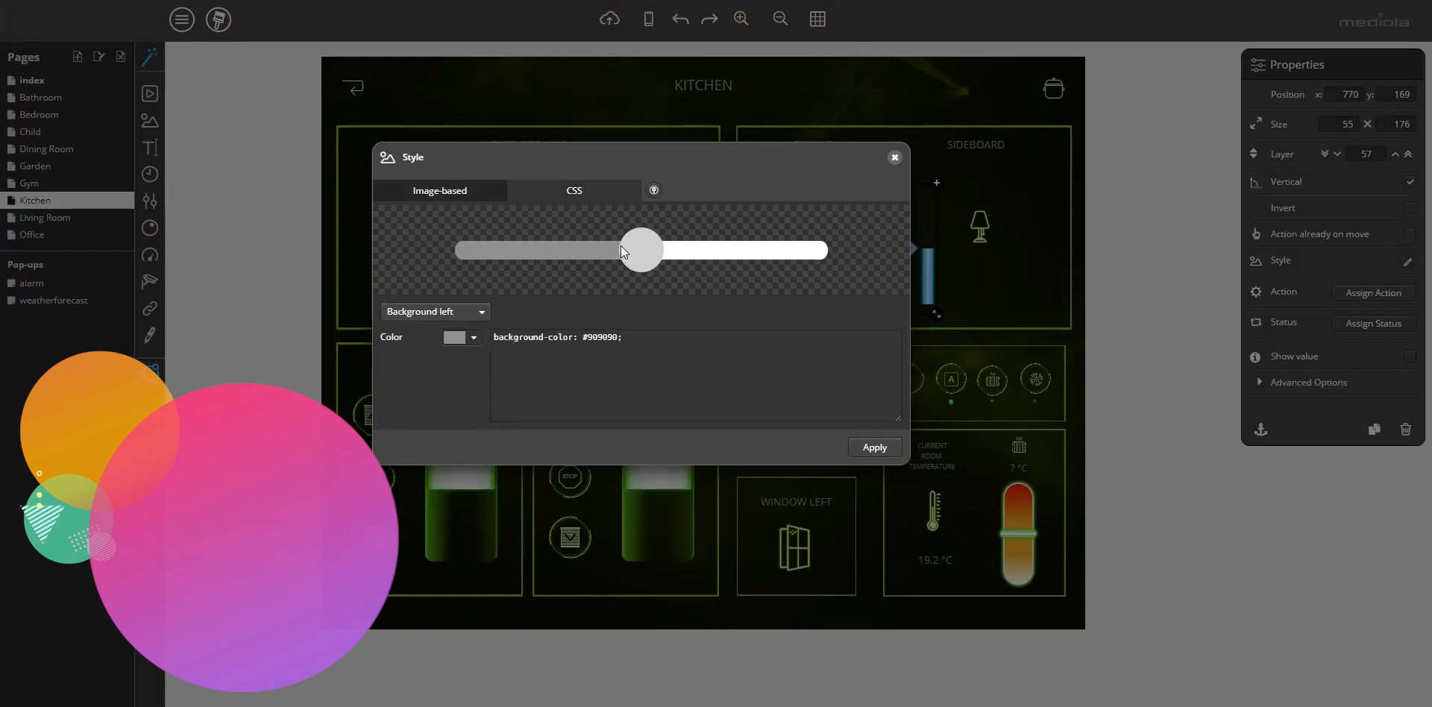
left_click(440, 313)
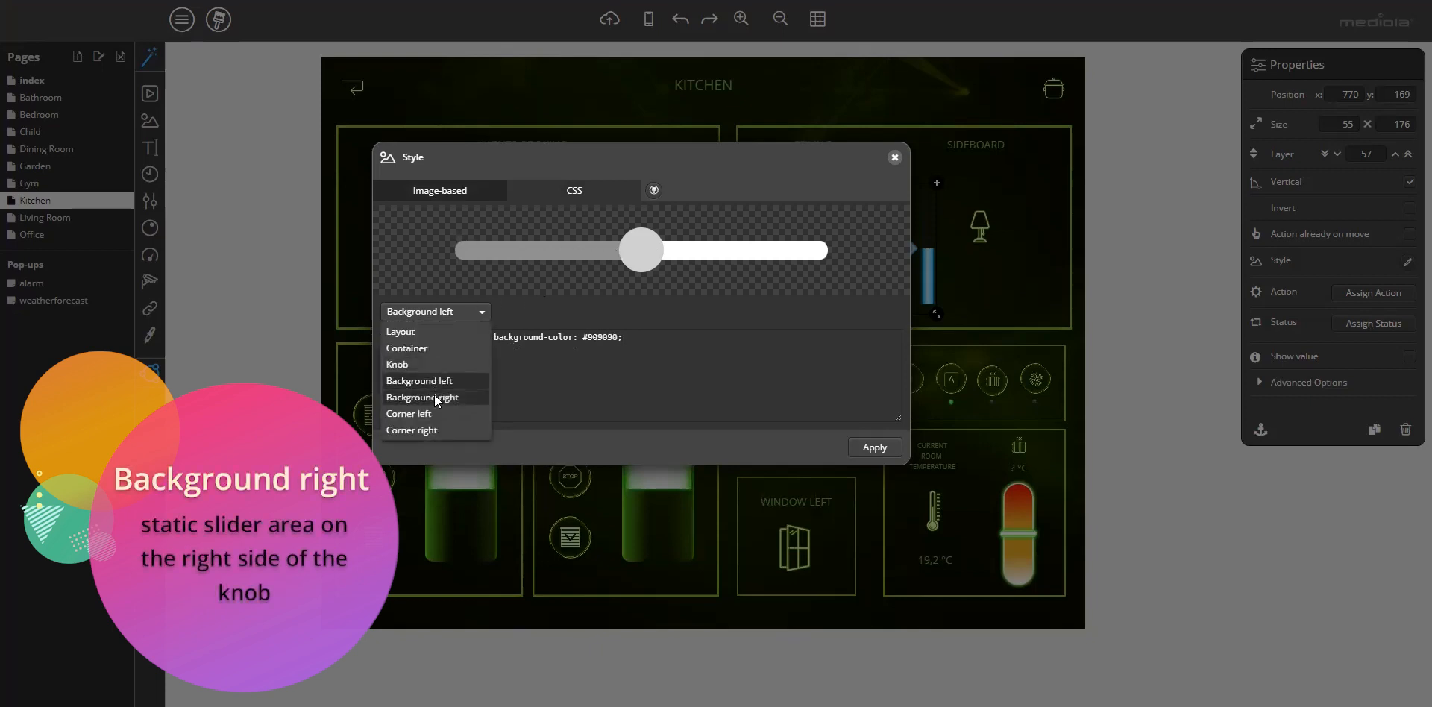
left_click(434, 397)
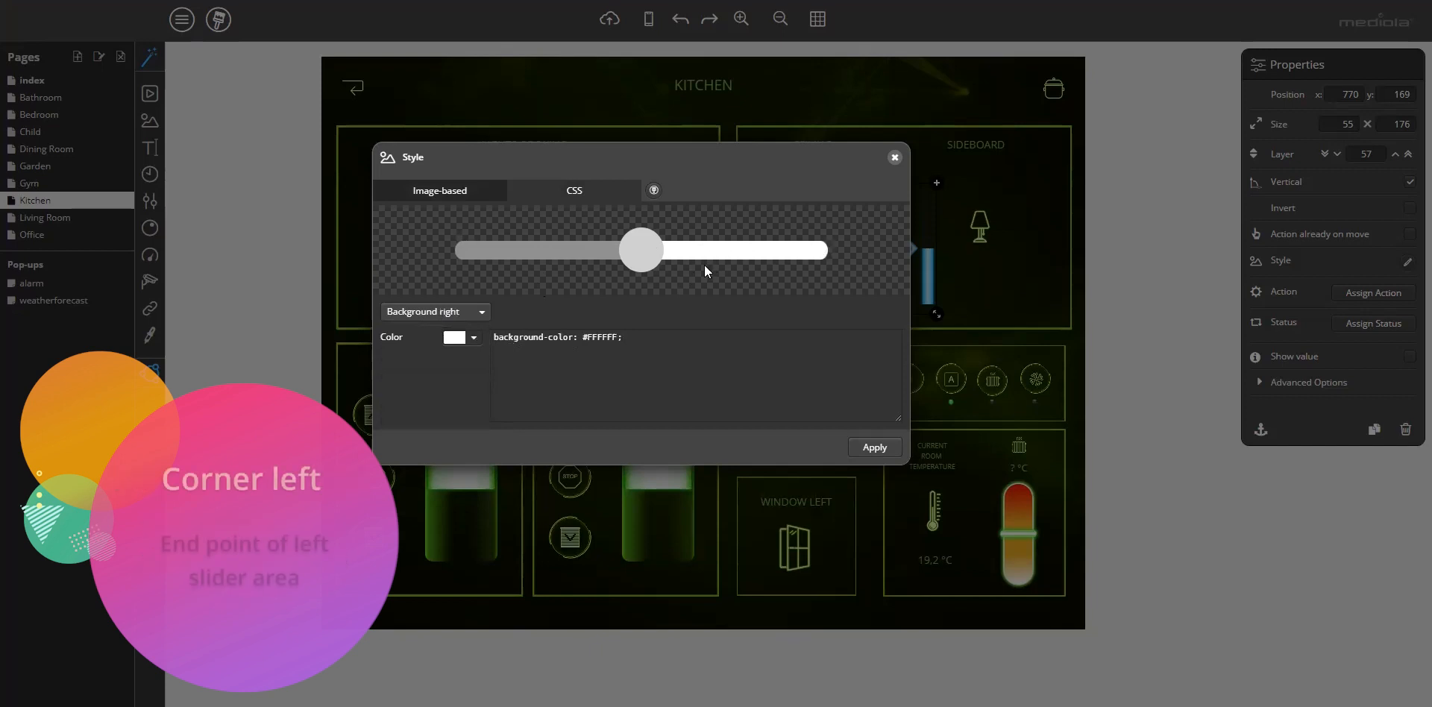
left_click(482, 314)
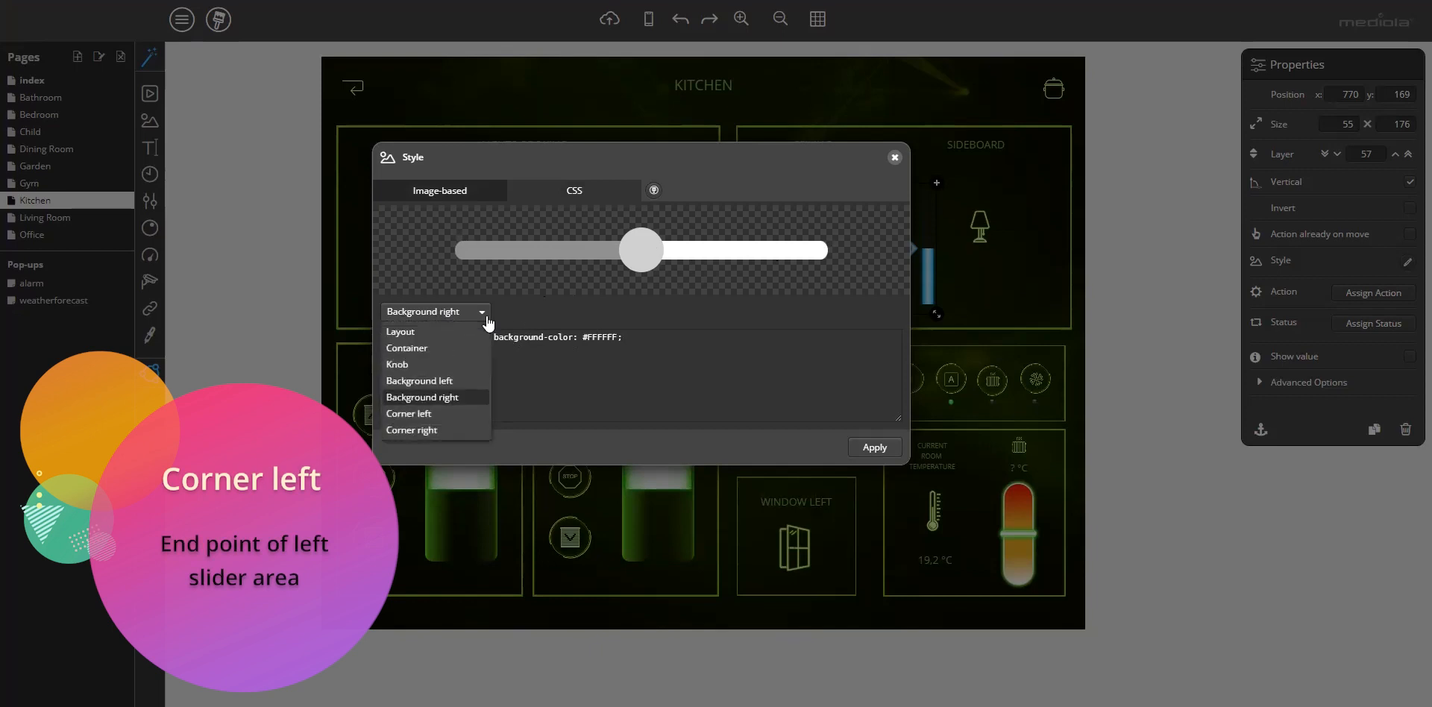
left_click(438, 415)
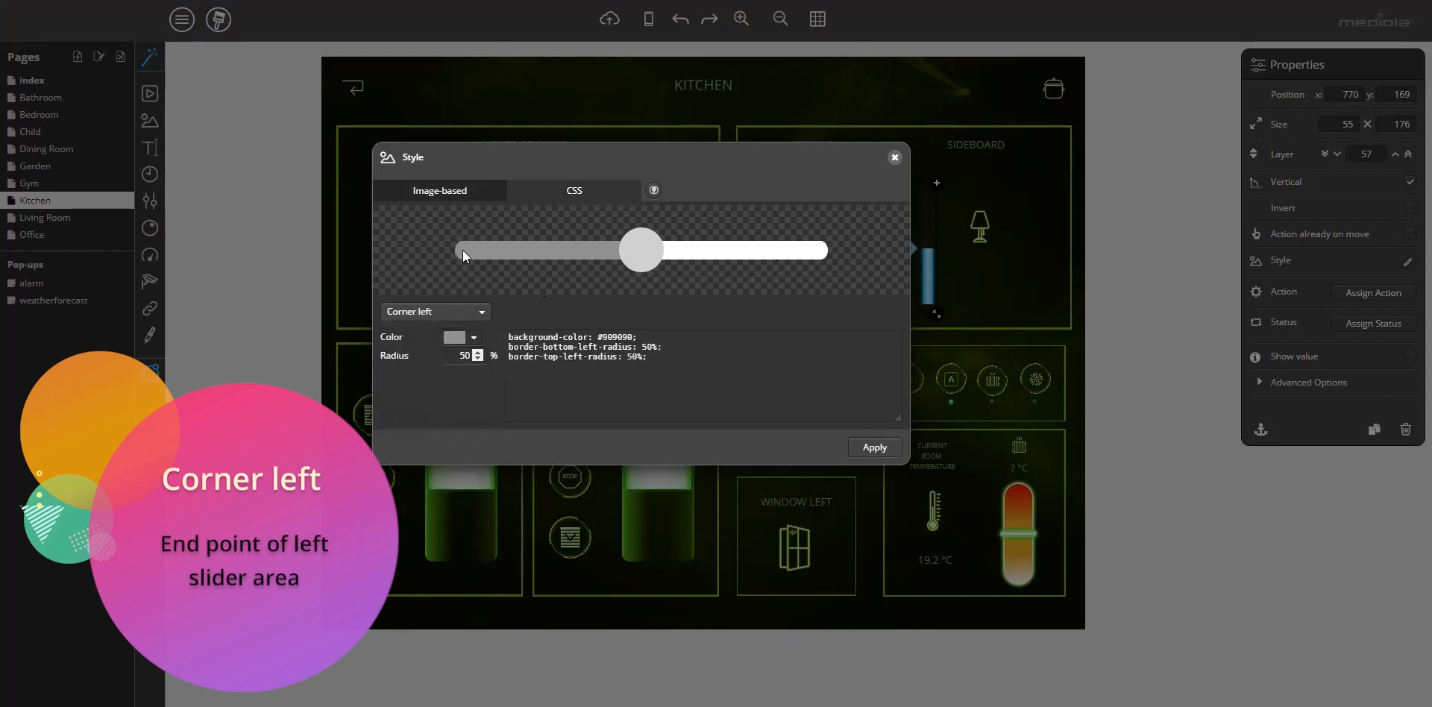
left_click(477, 312)
left_click(446, 431)
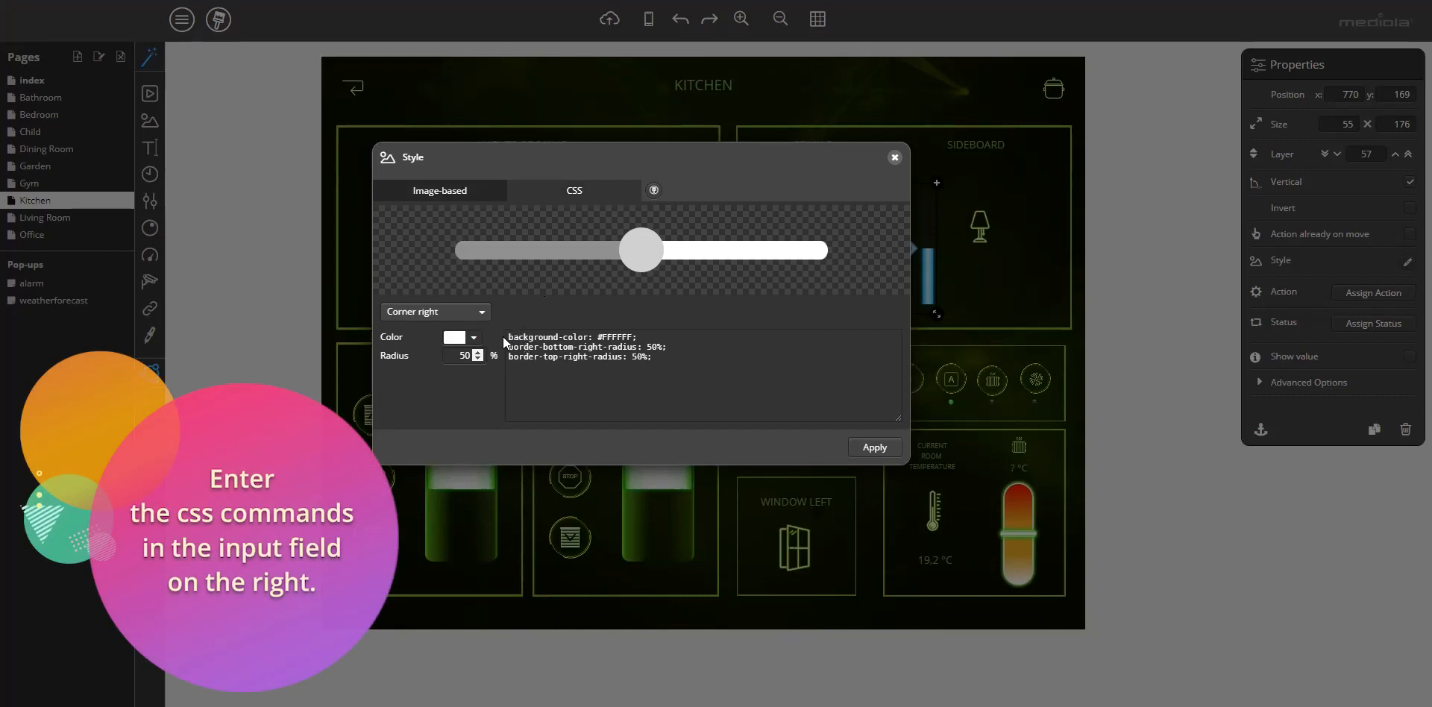
- Review the CSS commands of the Corner right part, marking the background-color property, its value and the whole code
left_click_drag(506, 335, 651, 360)
left_click_drag(510, 336, 589, 337)
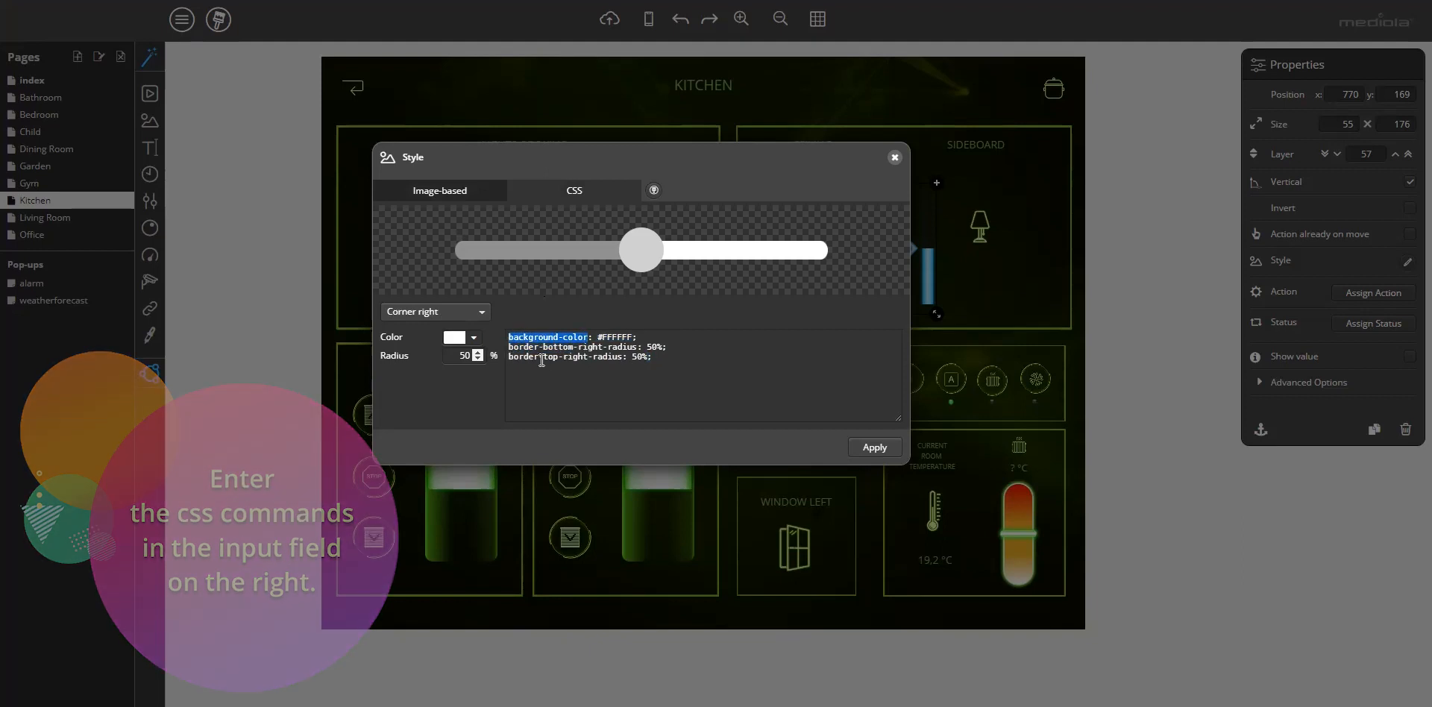
left_click_drag(597, 337, 636, 336)
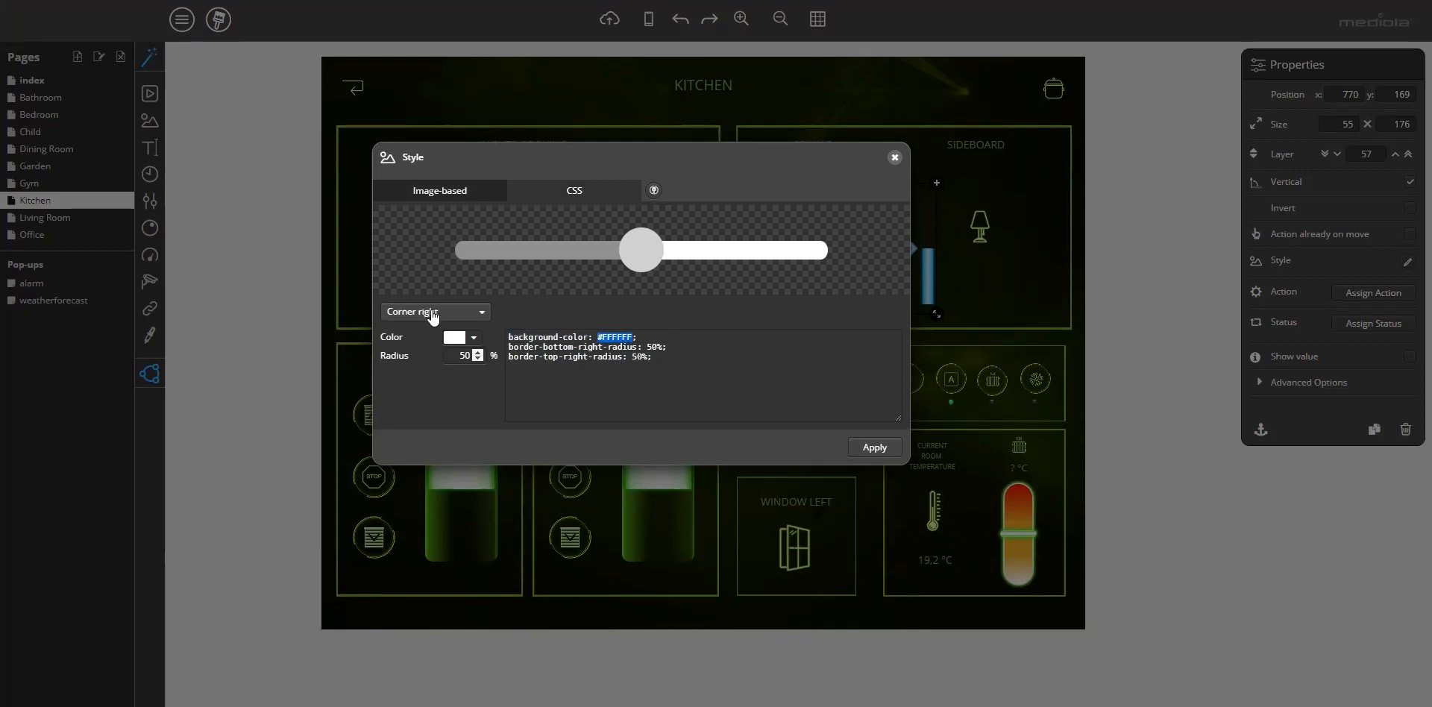
left_click(586, 406)
key("ctrl+a")
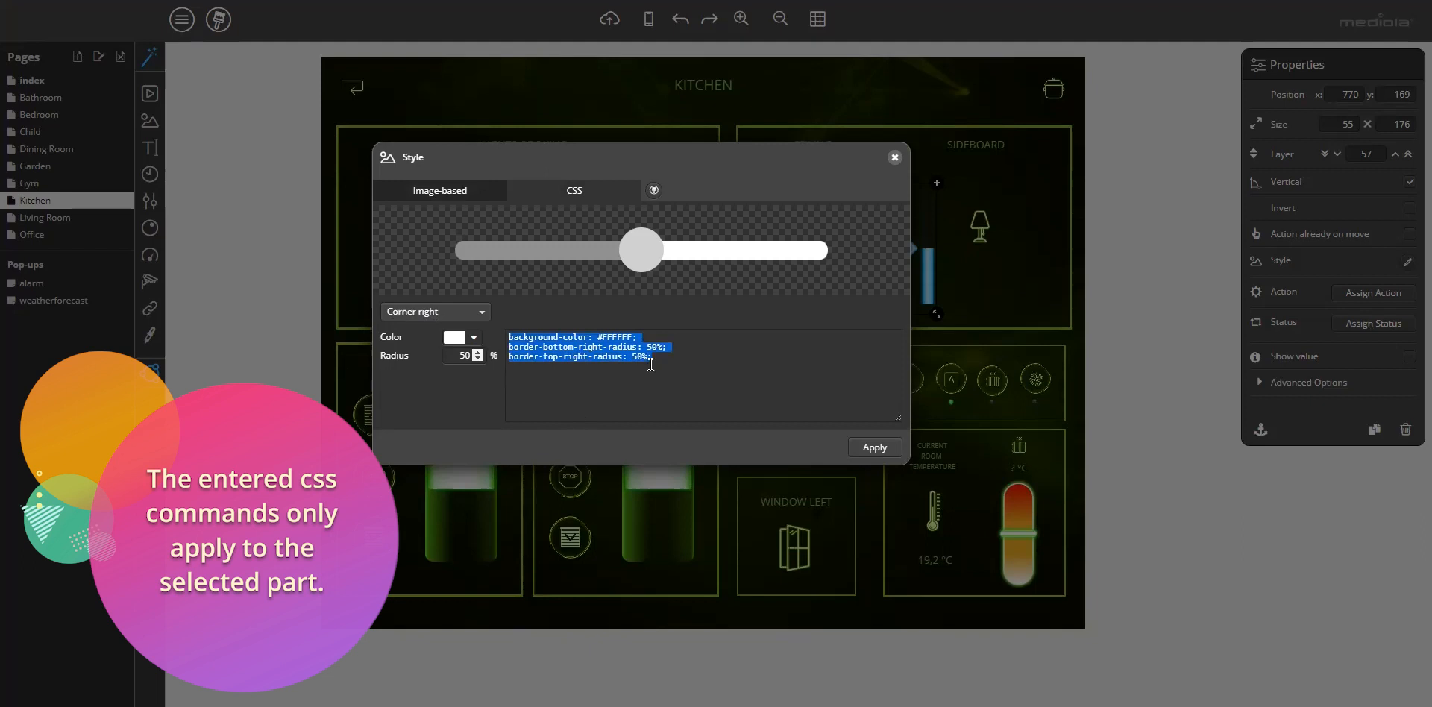
- Switch the style editor to the Container part and examine its CSS command field
left_click(454, 314)
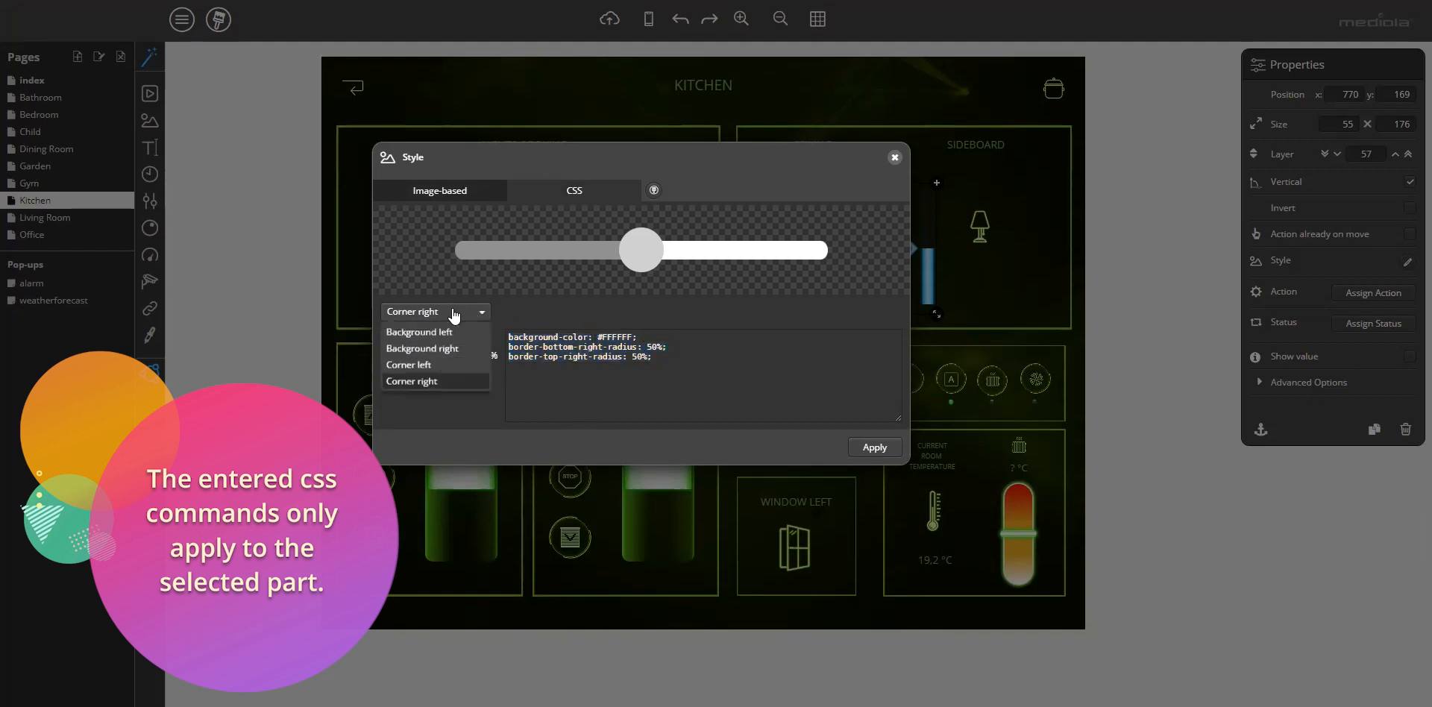
left_click(454, 313)
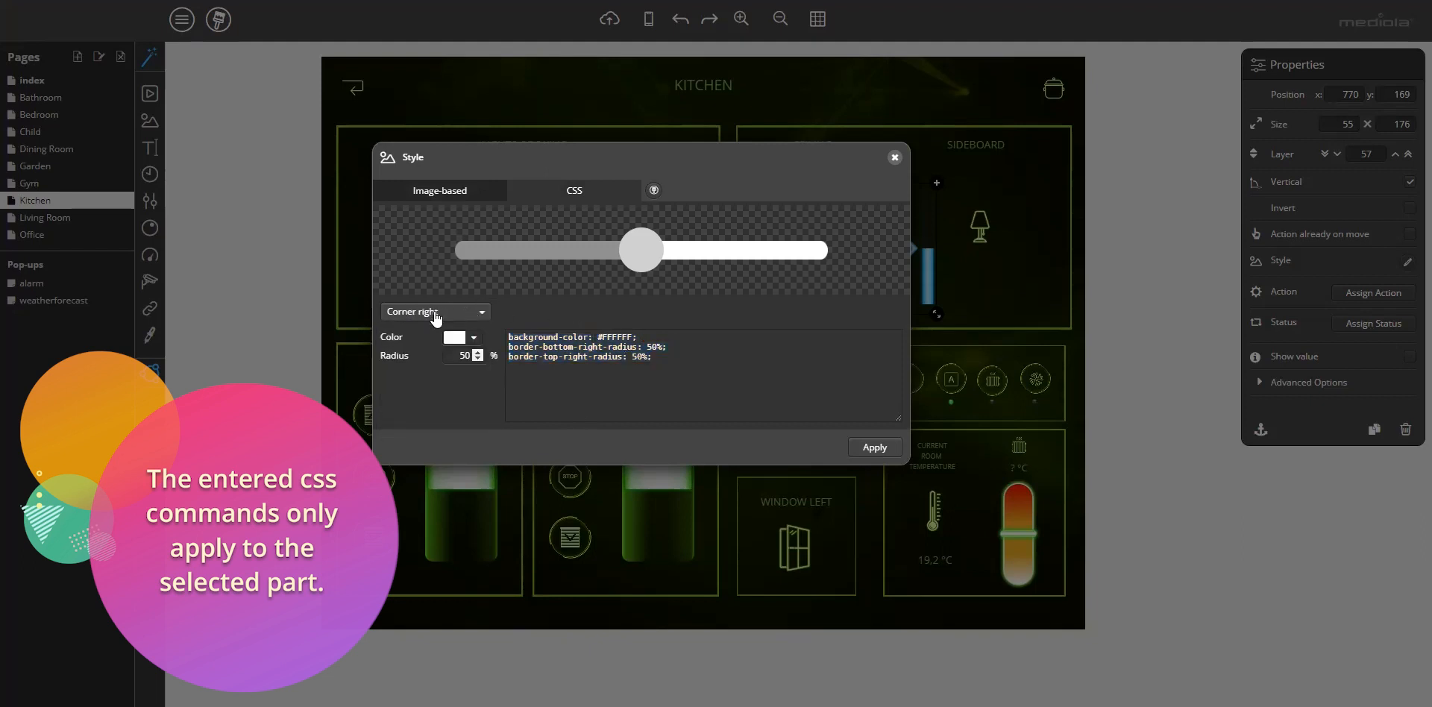
left_click(435, 314)
left_click(428, 347)
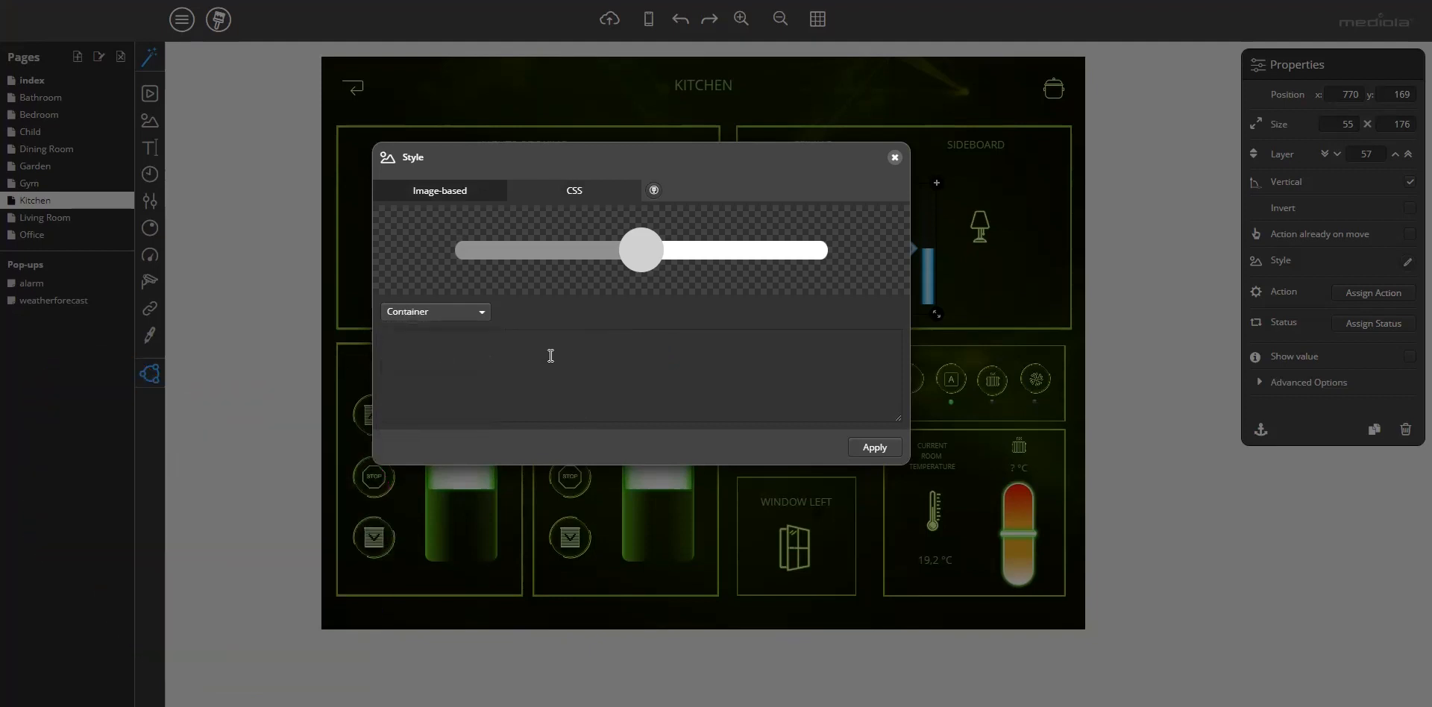
left_click(394, 338)
left_click(397, 343)
- In the slider's Layout settings, set the knob's width and height and the corners' width and height to 0 px
left_click(481, 317)
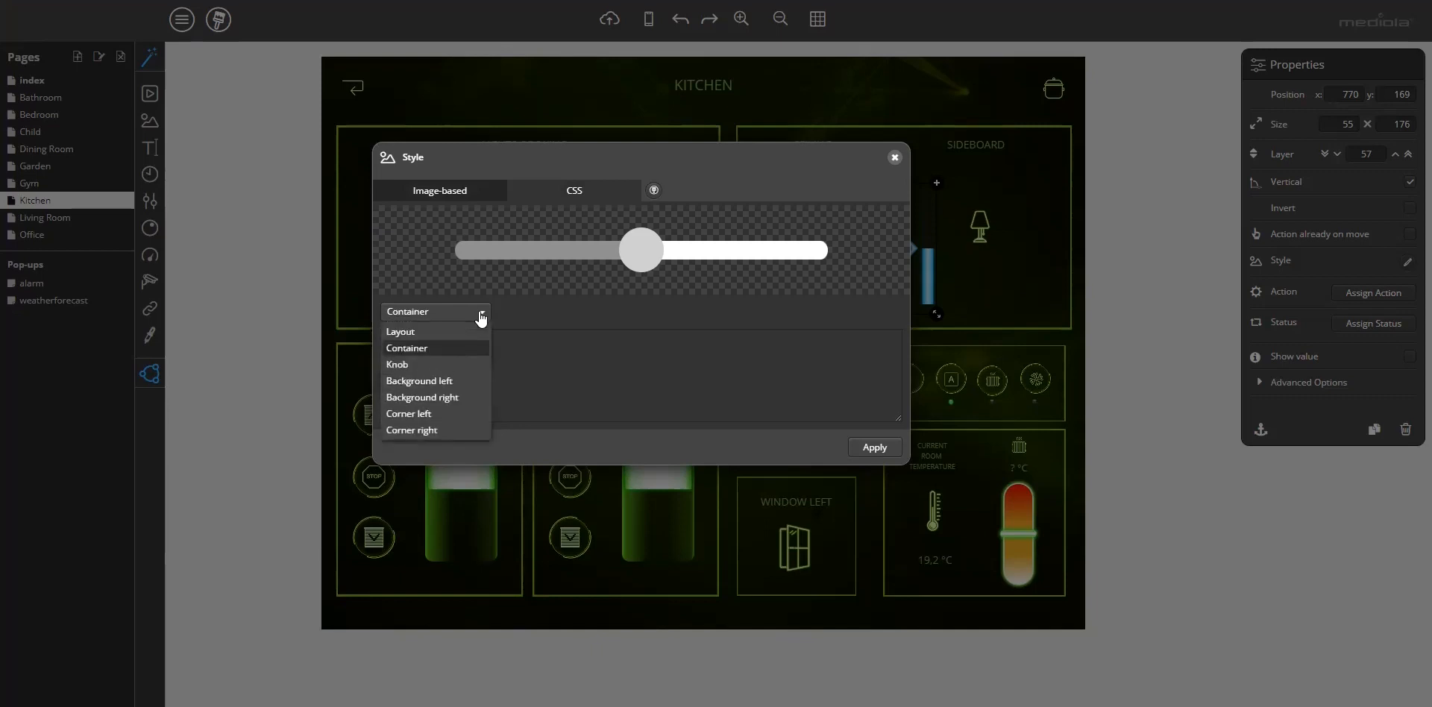
left_click(433, 329)
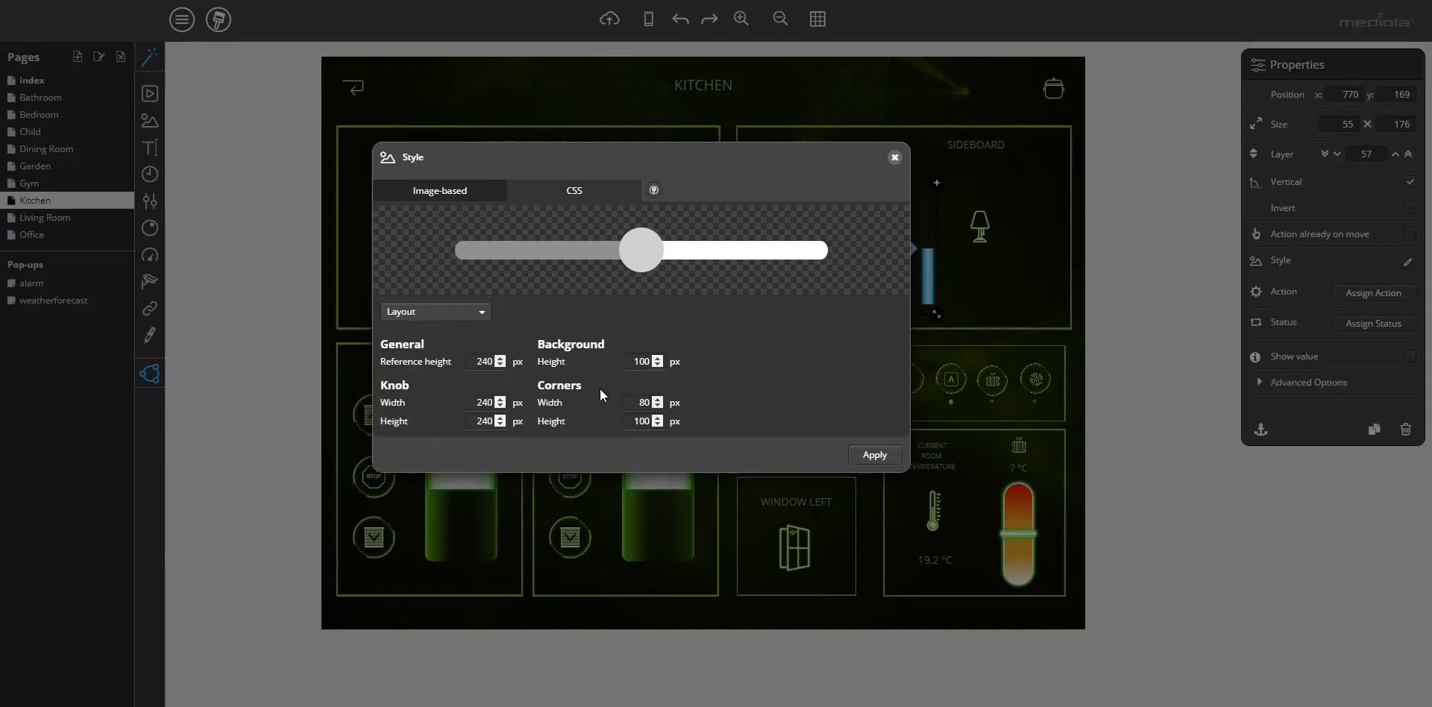
double_click(482, 402)
type("0")
double_click(484, 422)
type("00")
double_click(640, 421)
type("0")
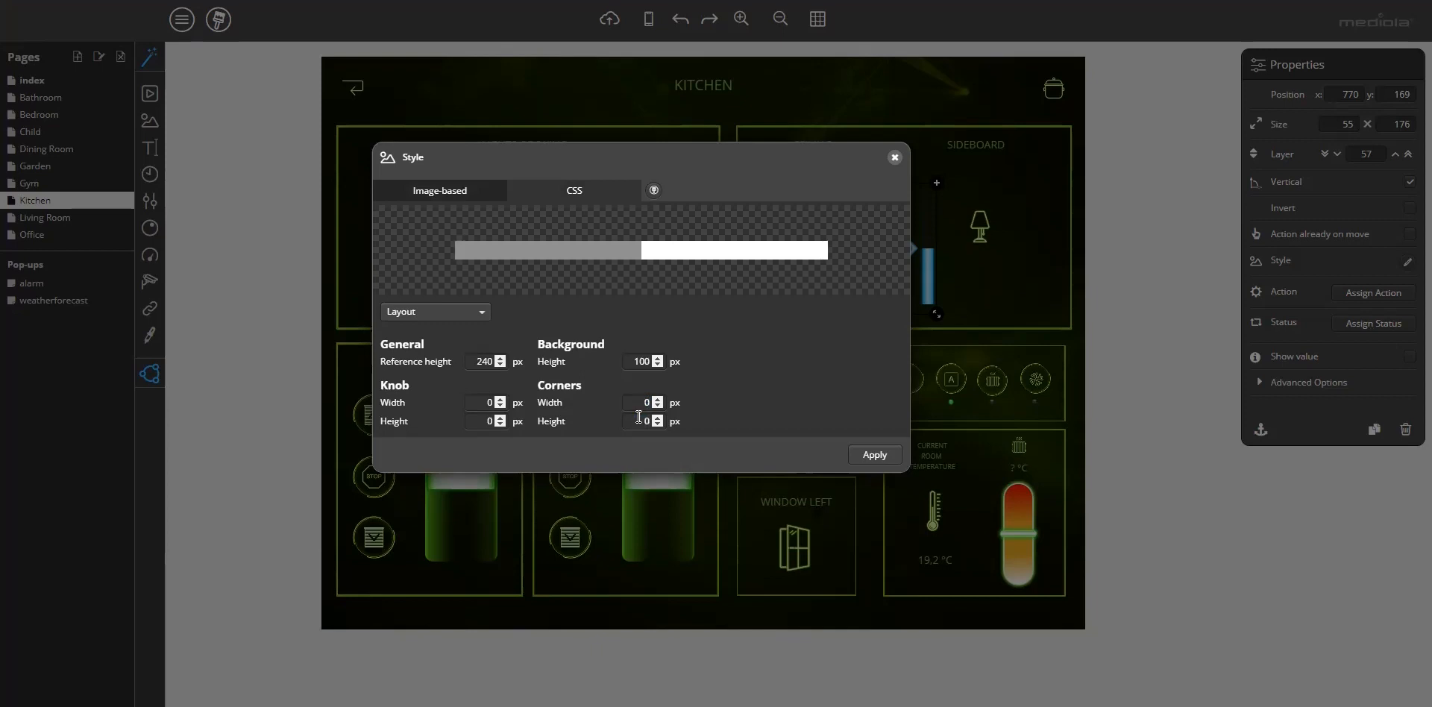
- Set the background height to 240 px to match the reference height
double_click(640, 361)
type("2400")
double_click(479, 359)
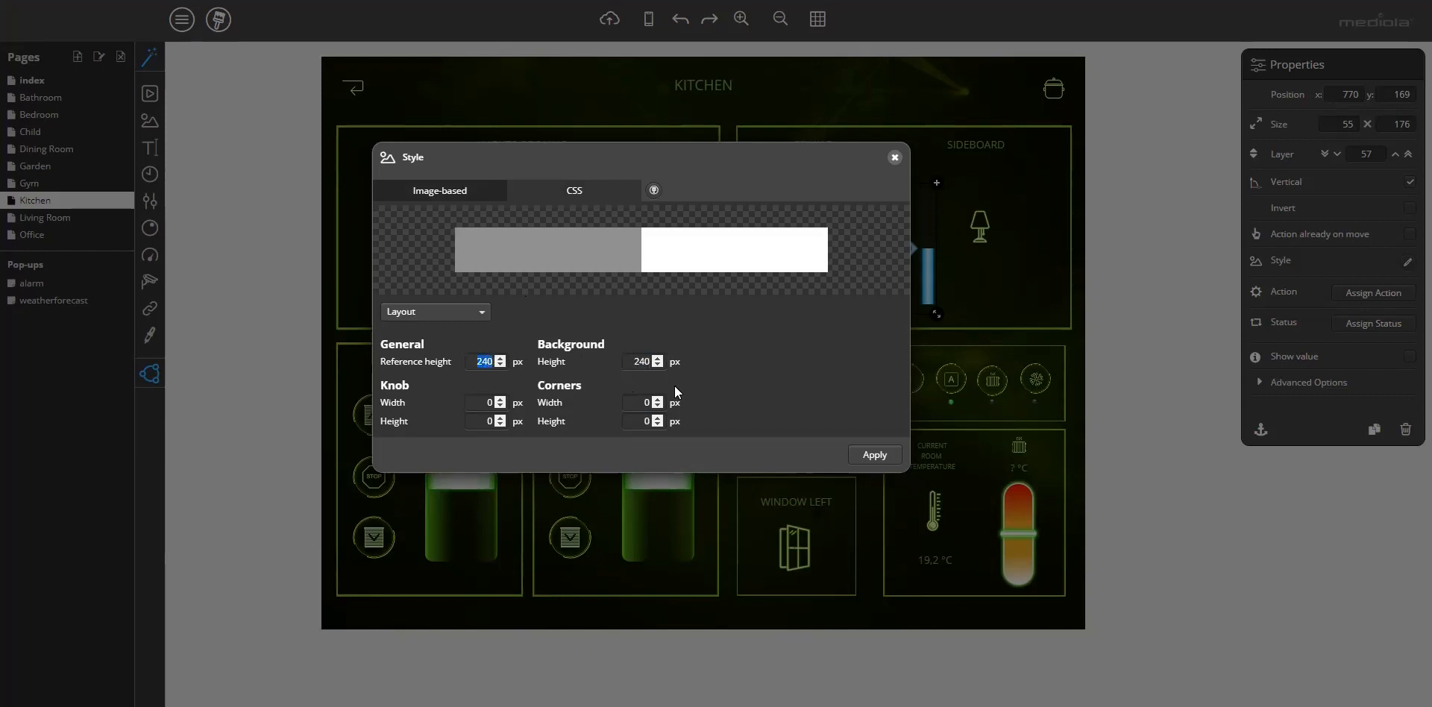
- Delete all CSS commands of the slider's Knob and Background right parts
left_click(477, 313)
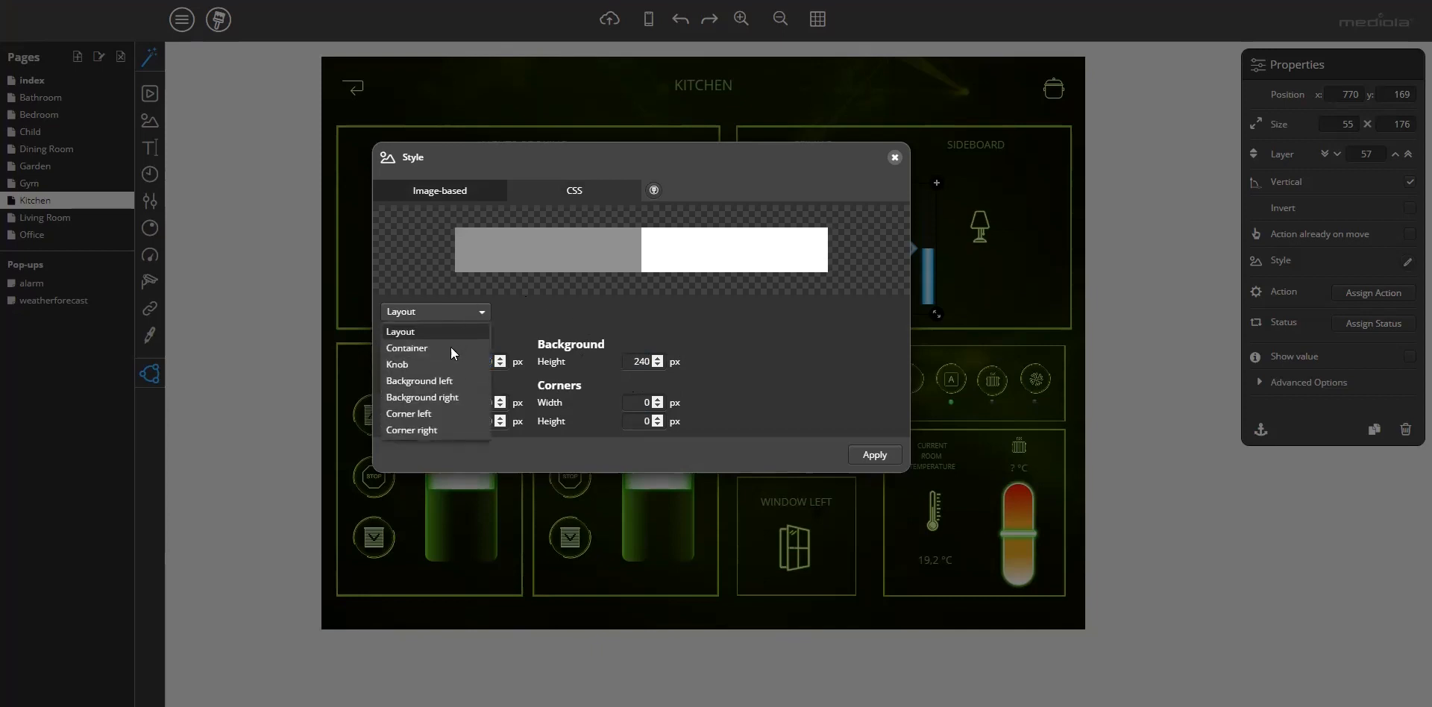
left_click(440, 365)
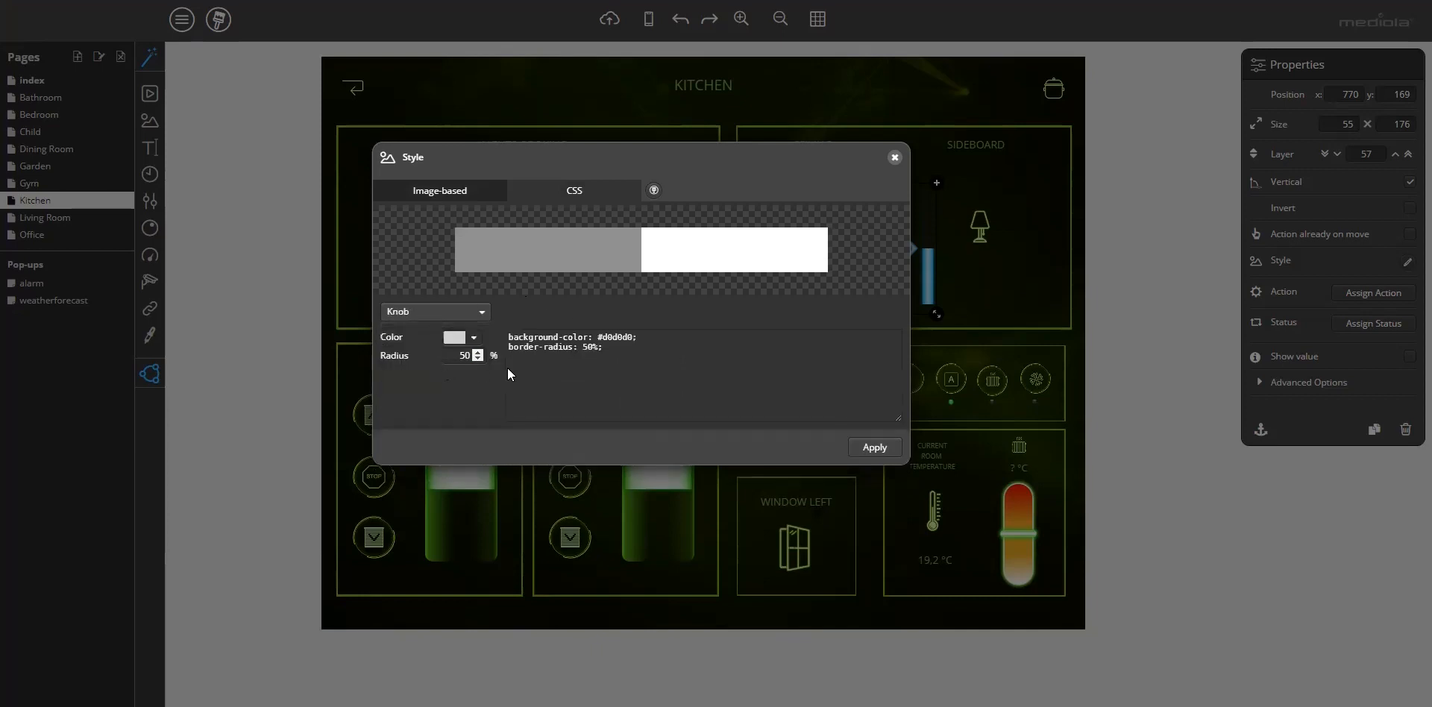
key("BackSpace")
left_click(471, 312)
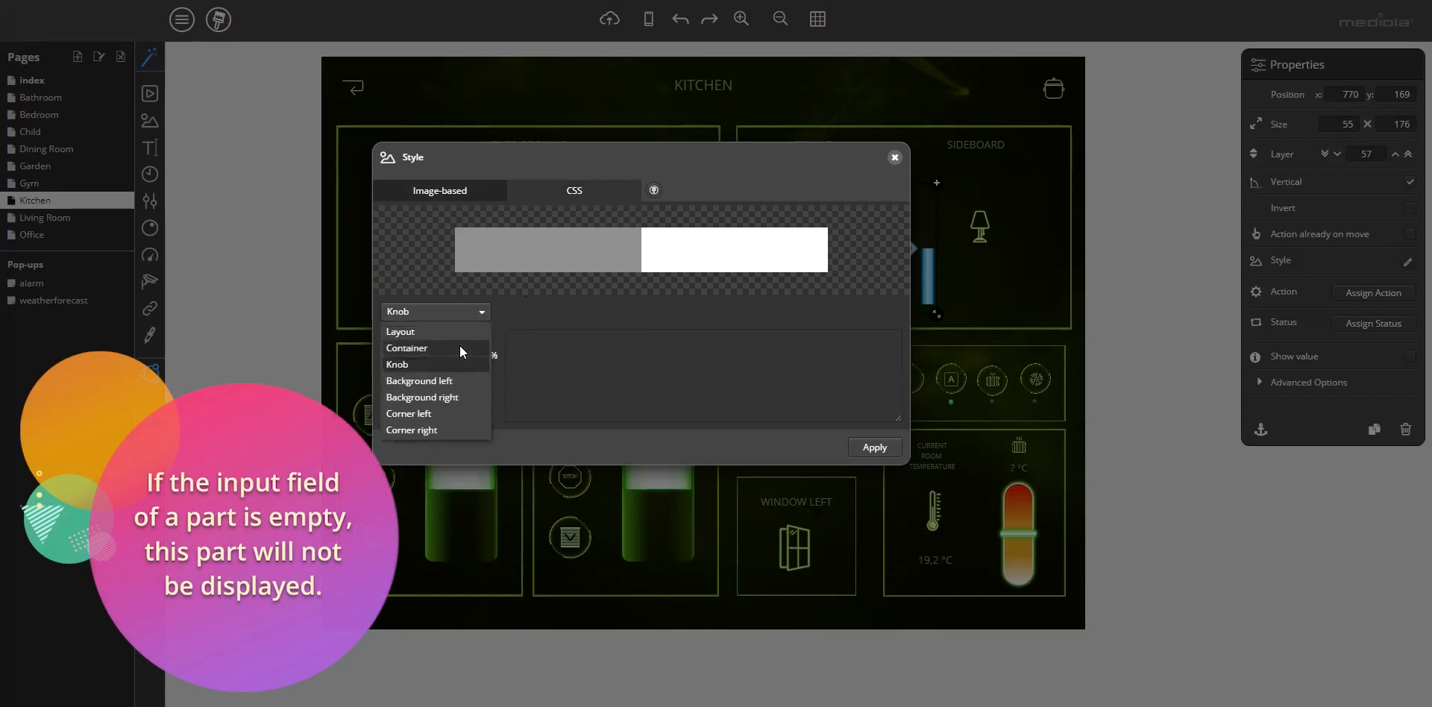
left_click(459, 397)
left_click_drag(652, 337, 488, 337)
key("BackSpace")
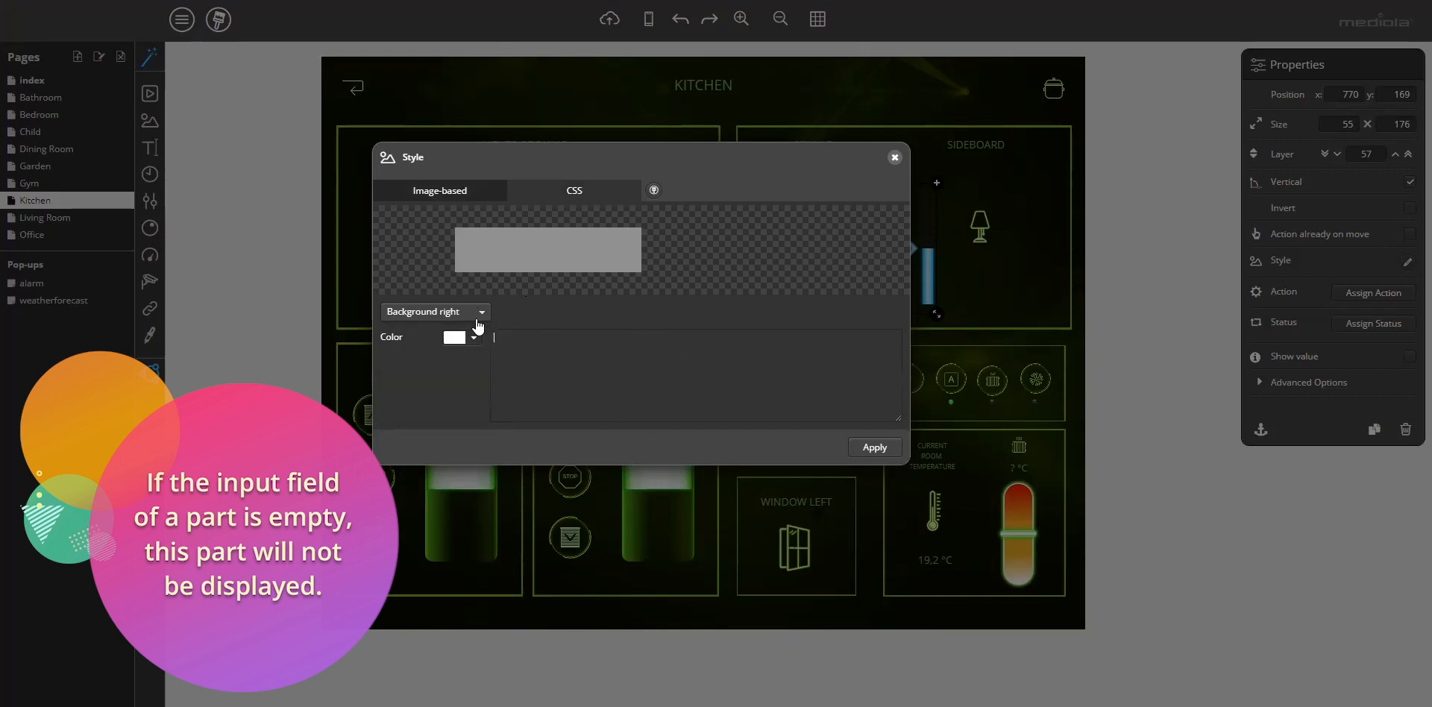
- Delete all CSS commands of the slider's Corner left and Corner right parts
left_click(478, 313)
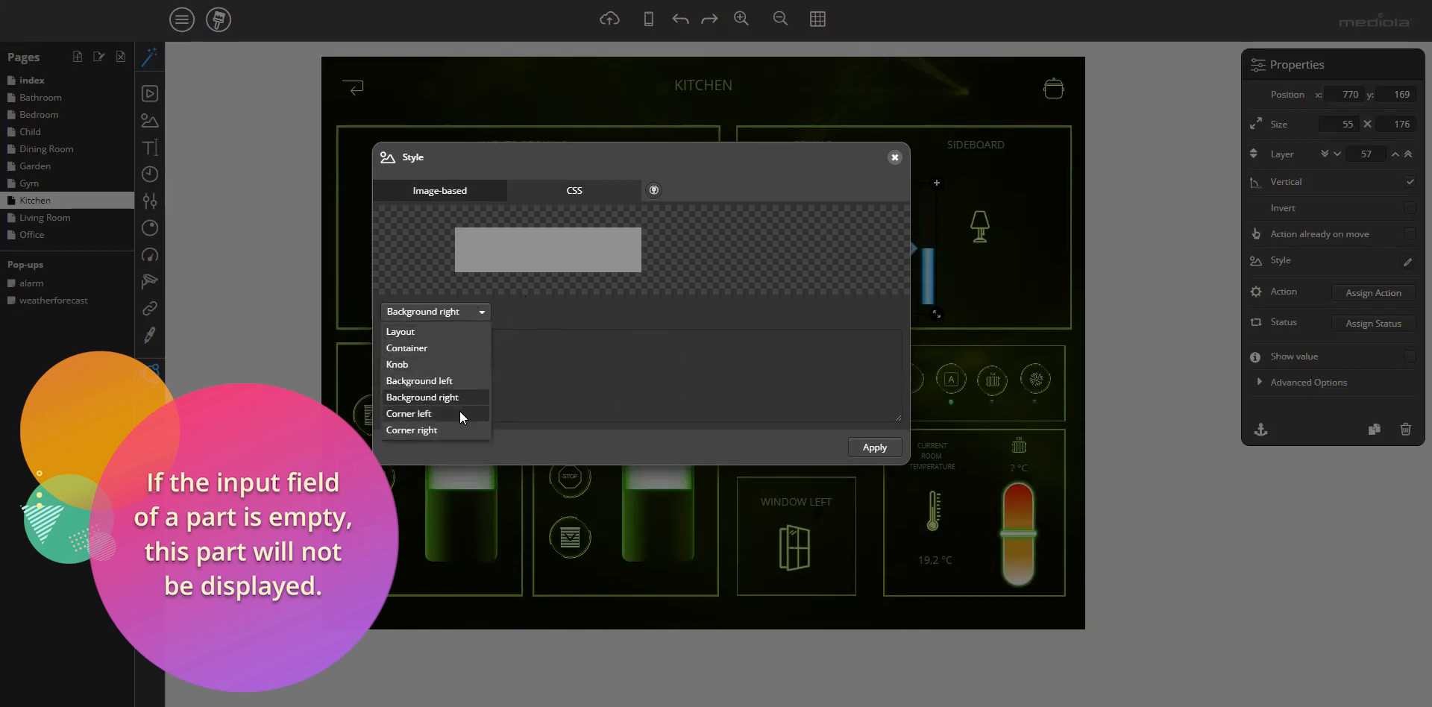
left_click(460, 414)
left_click_drag(654, 372, 427, 317)
key("BackSpace")
left_click(479, 311)
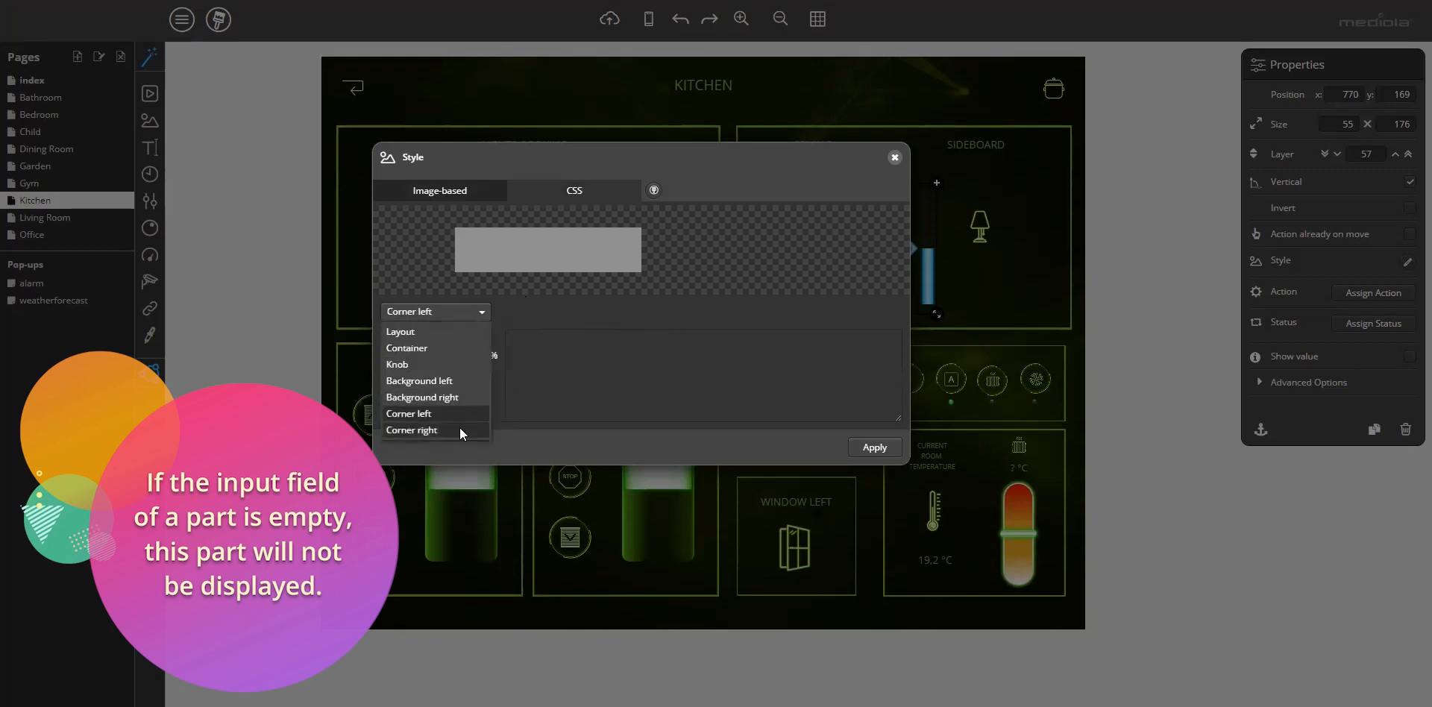
left_click(461, 428)
left_click_drag(675, 360, 410, 314)
key("BackSpace")
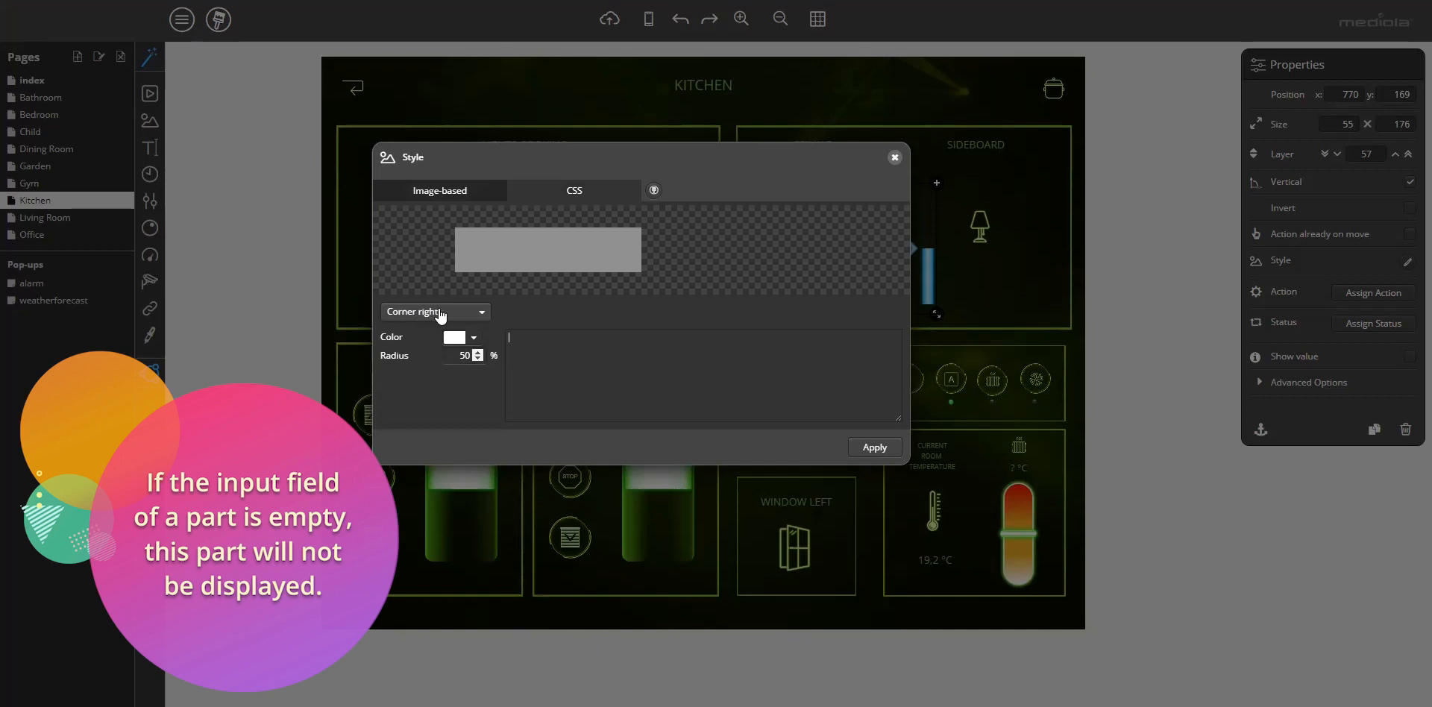
- Select the slider's Container part, switch to web code tools, and configure a #ffffff border 2 px wide in the CSS Border Generator
left_click(459, 317)
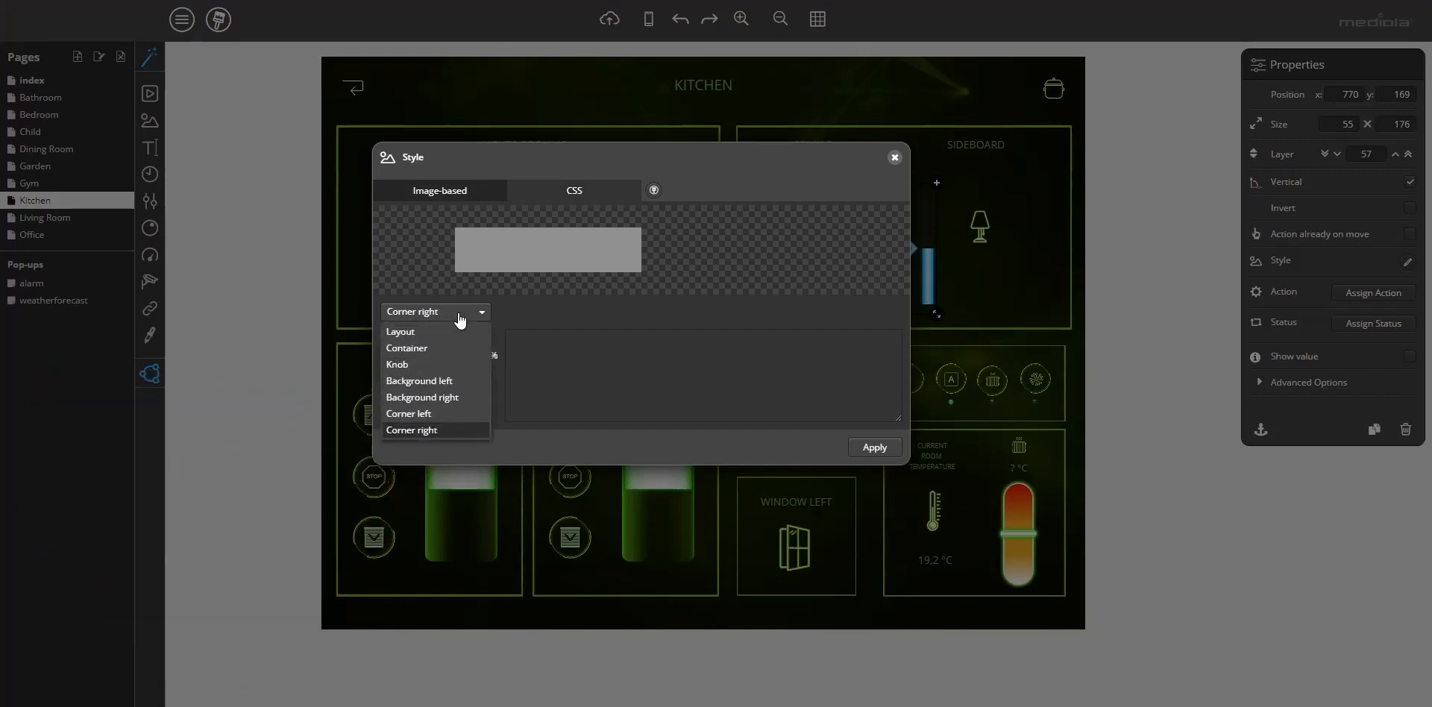
left_click(420, 348)
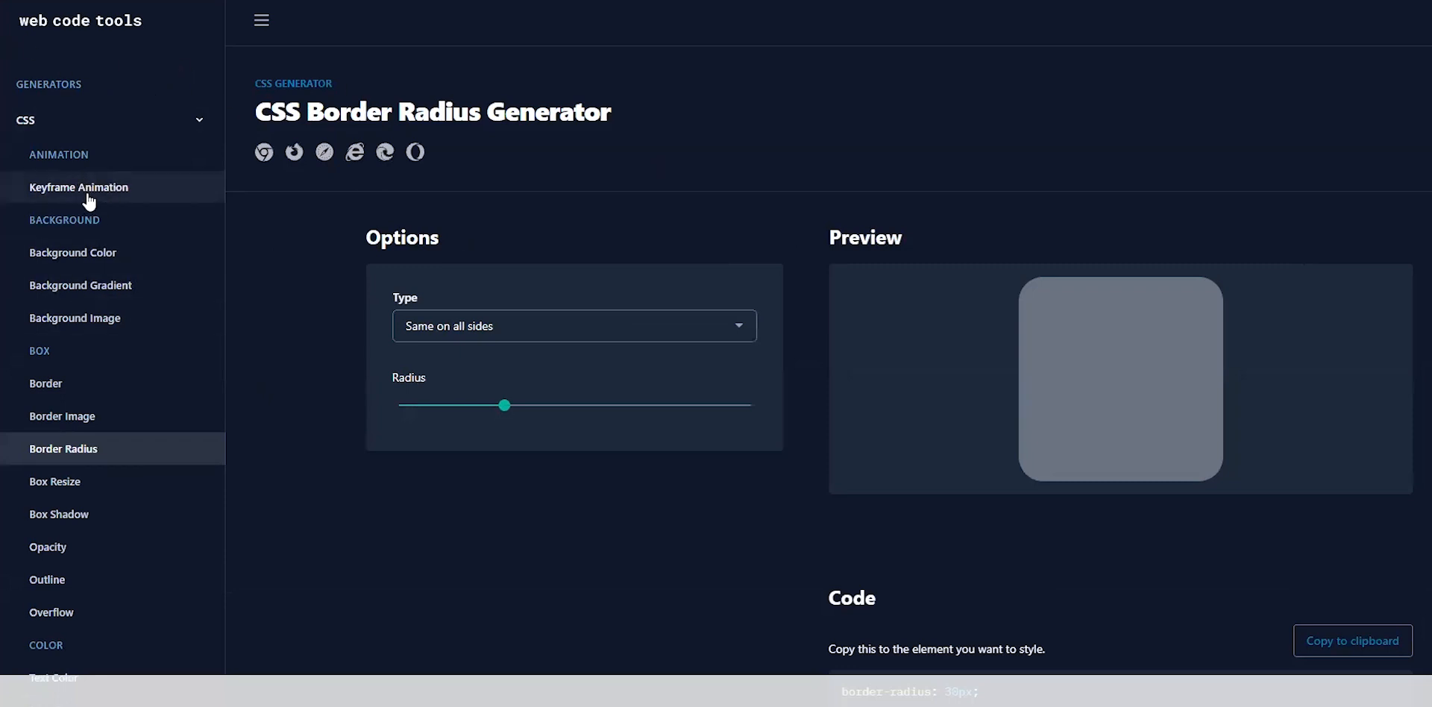
scroll(90, 198, "down", 2)
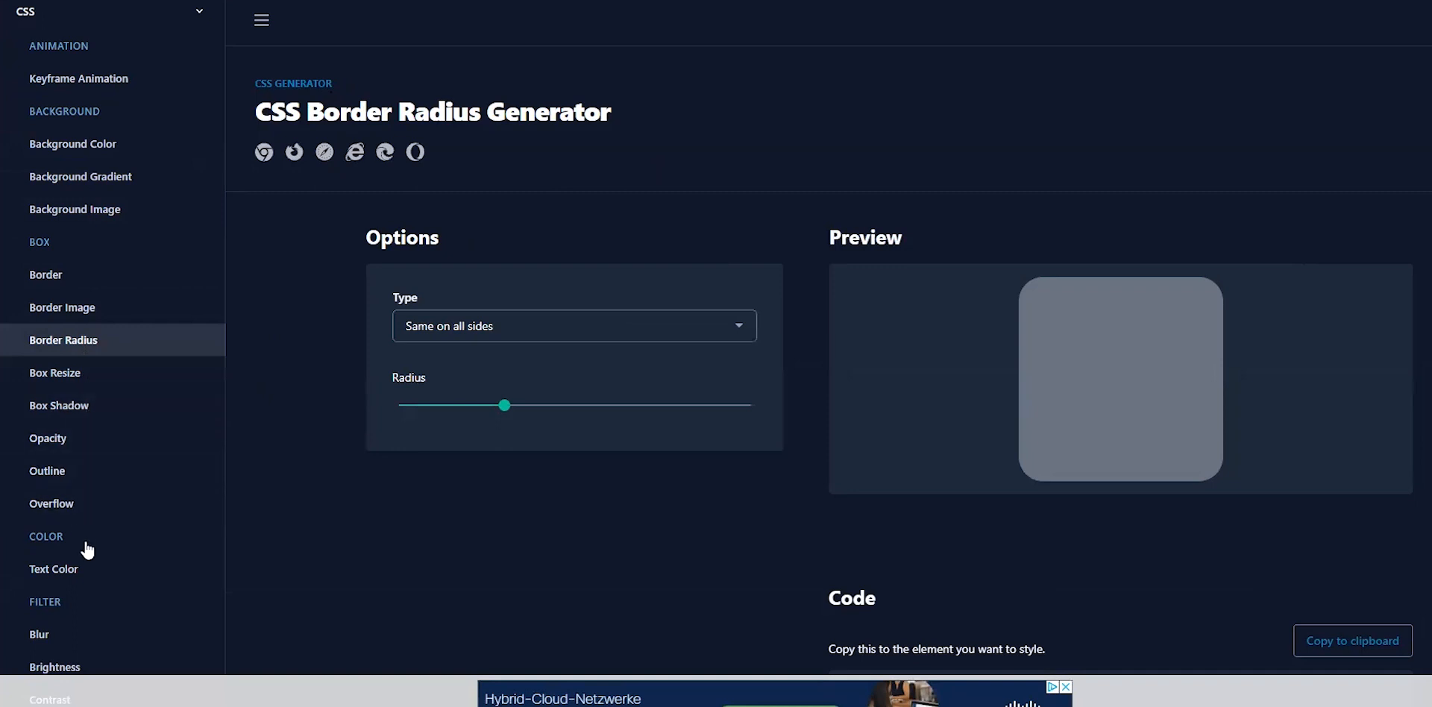
left_click(84, 280)
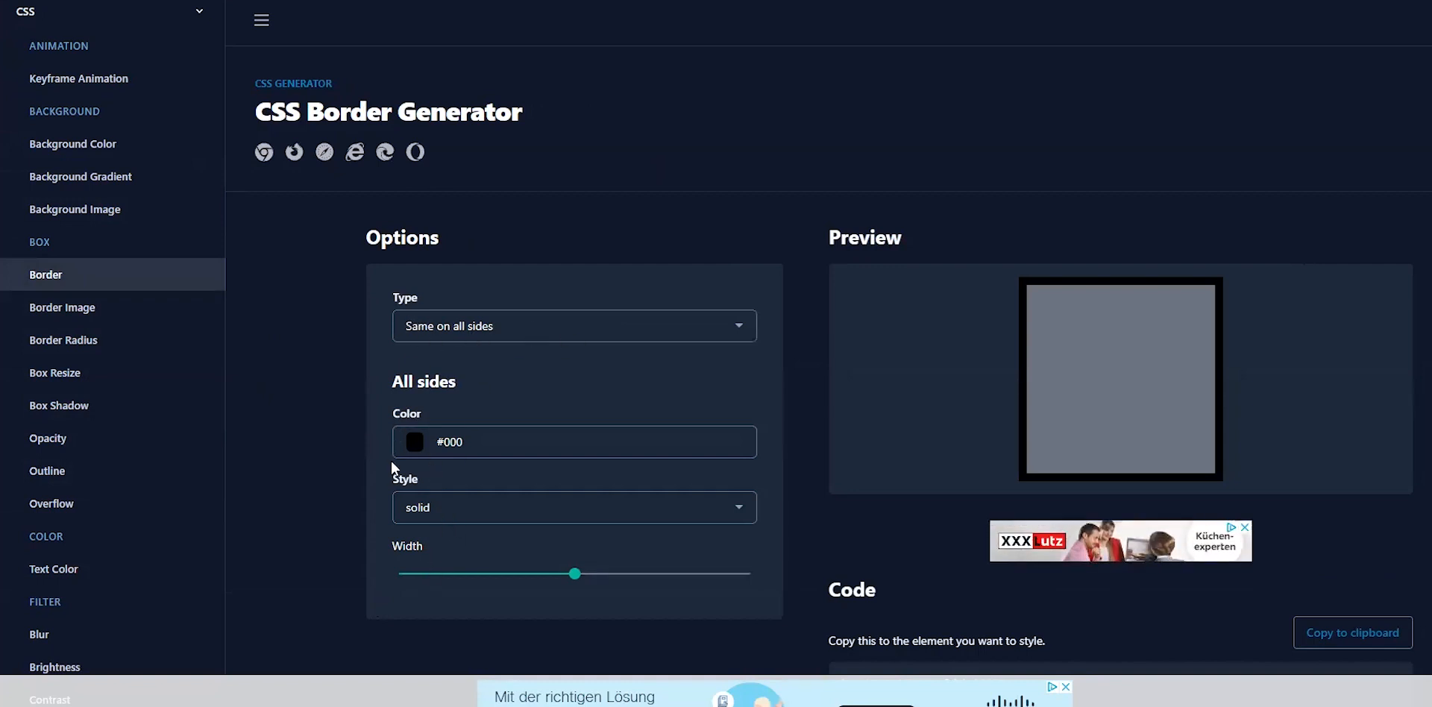
left_click(415, 442)
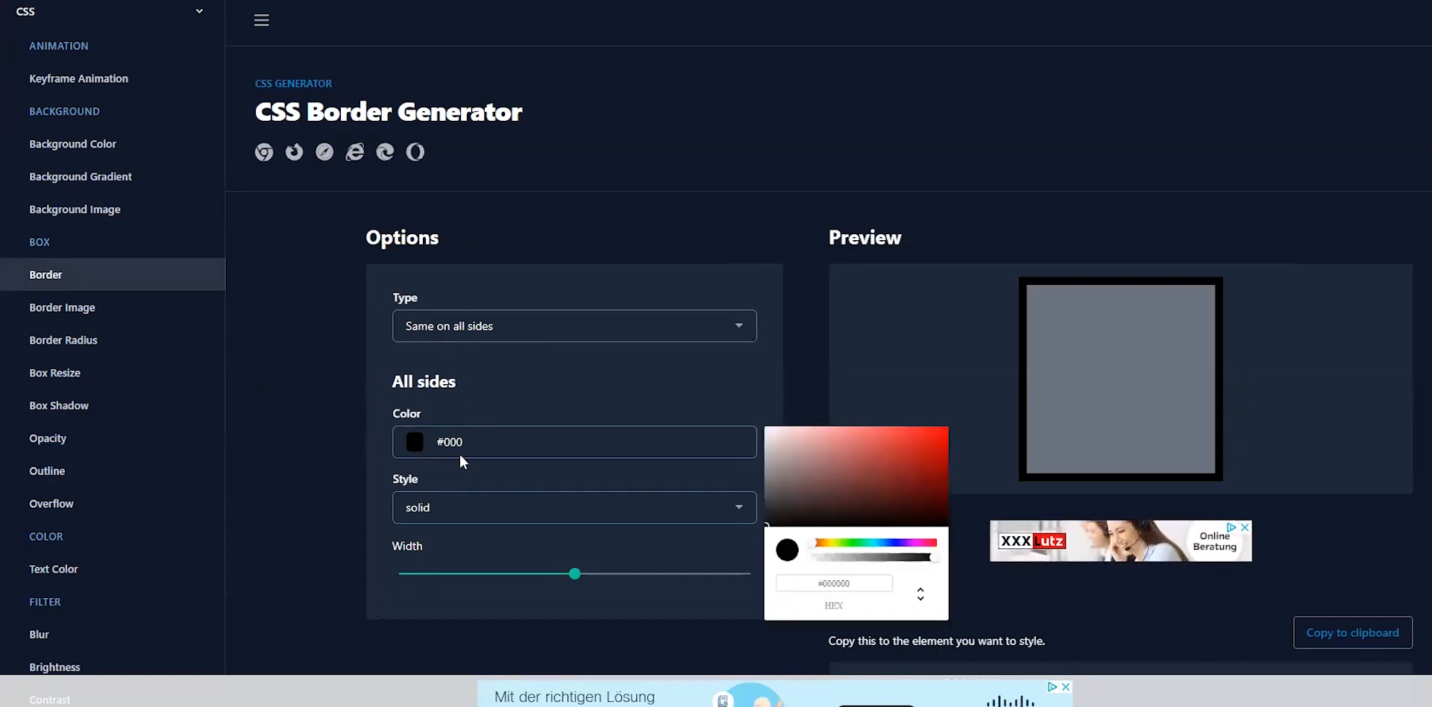
left_click_drag(791, 477, 748, 417)
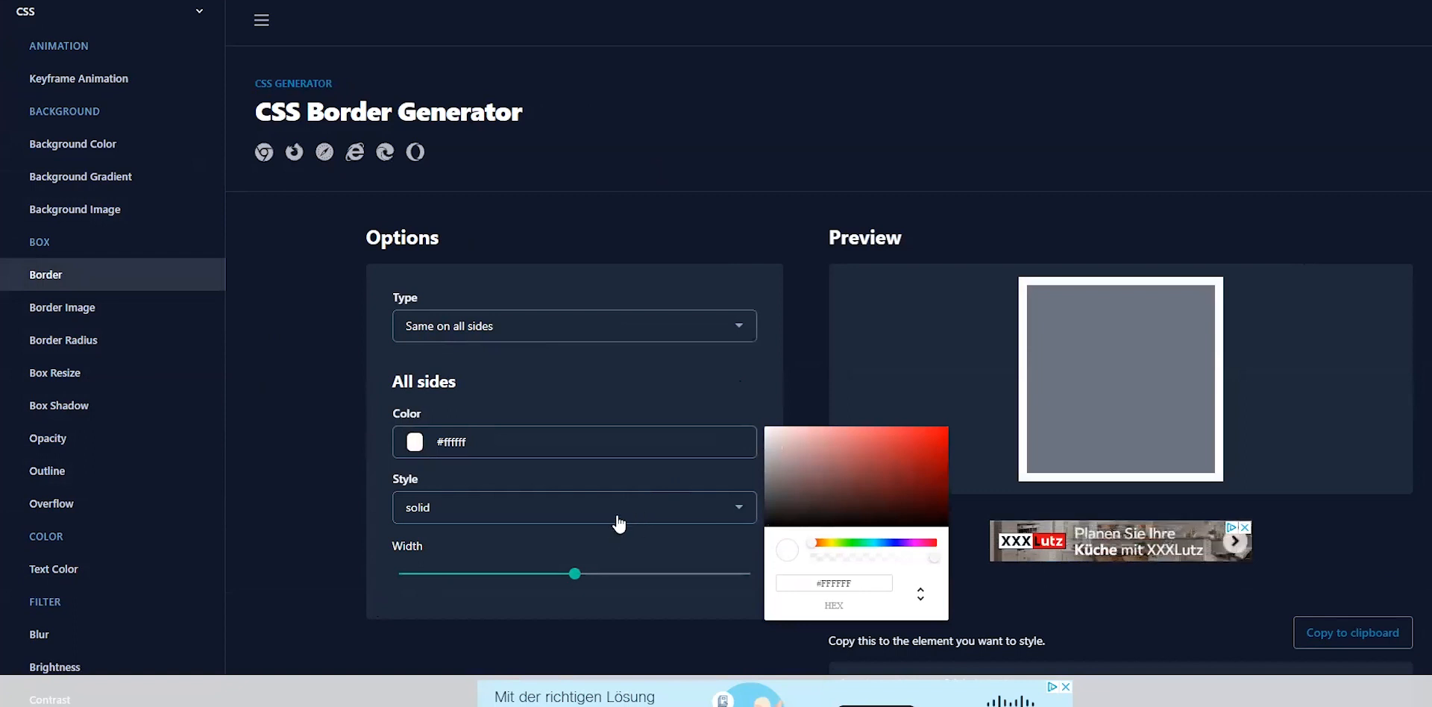
left_click(573, 570)
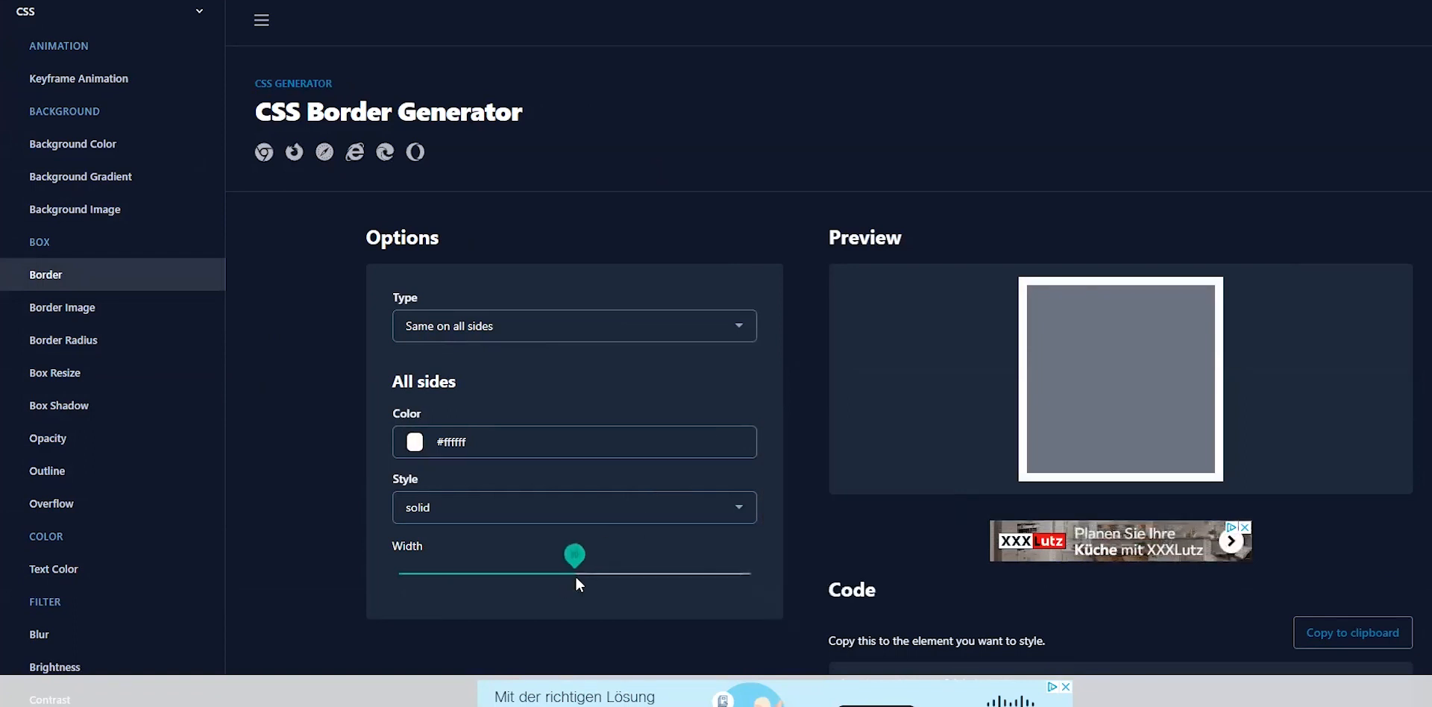
left_click_drag(575, 572, 440, 569)
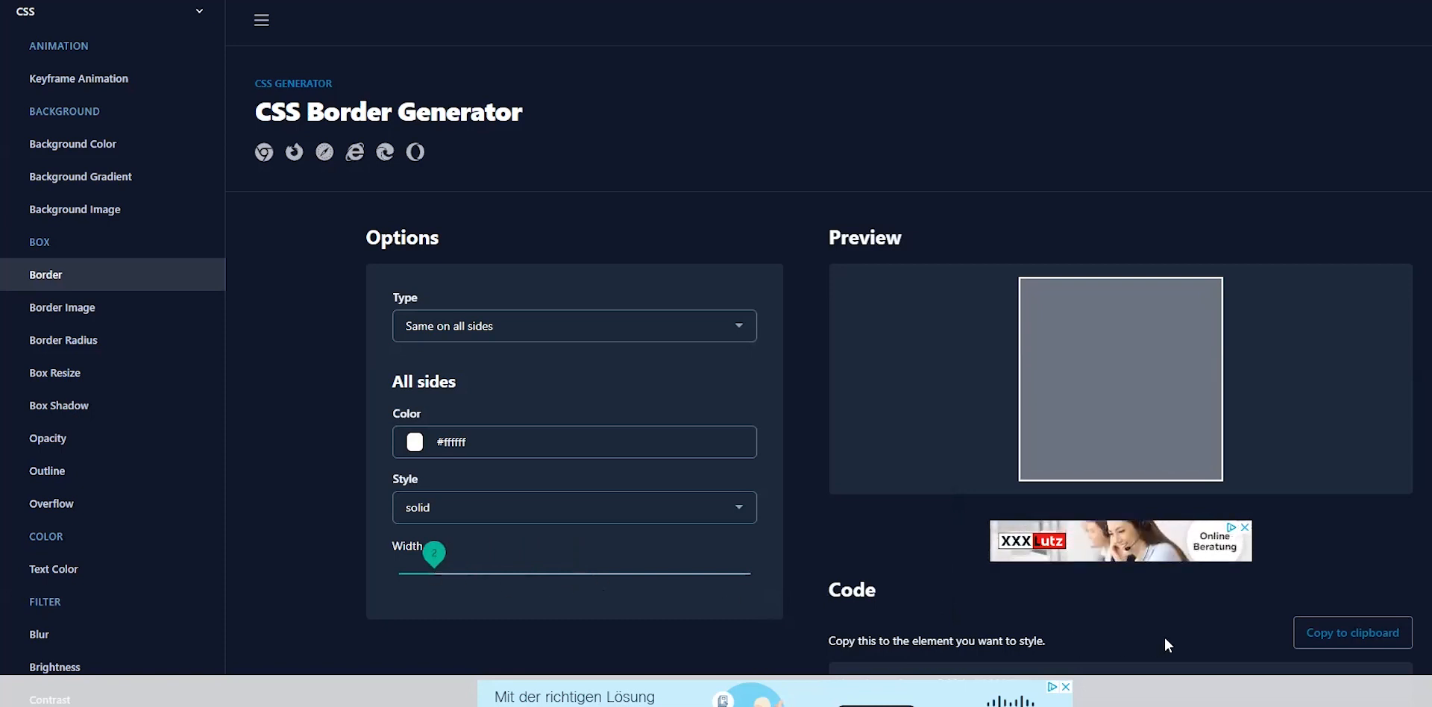
- Copy the generated code "border: 2px solid #ffffff;" into the Container part's CSS in the slider's style editor
scroll(689, 478, "down", 3)
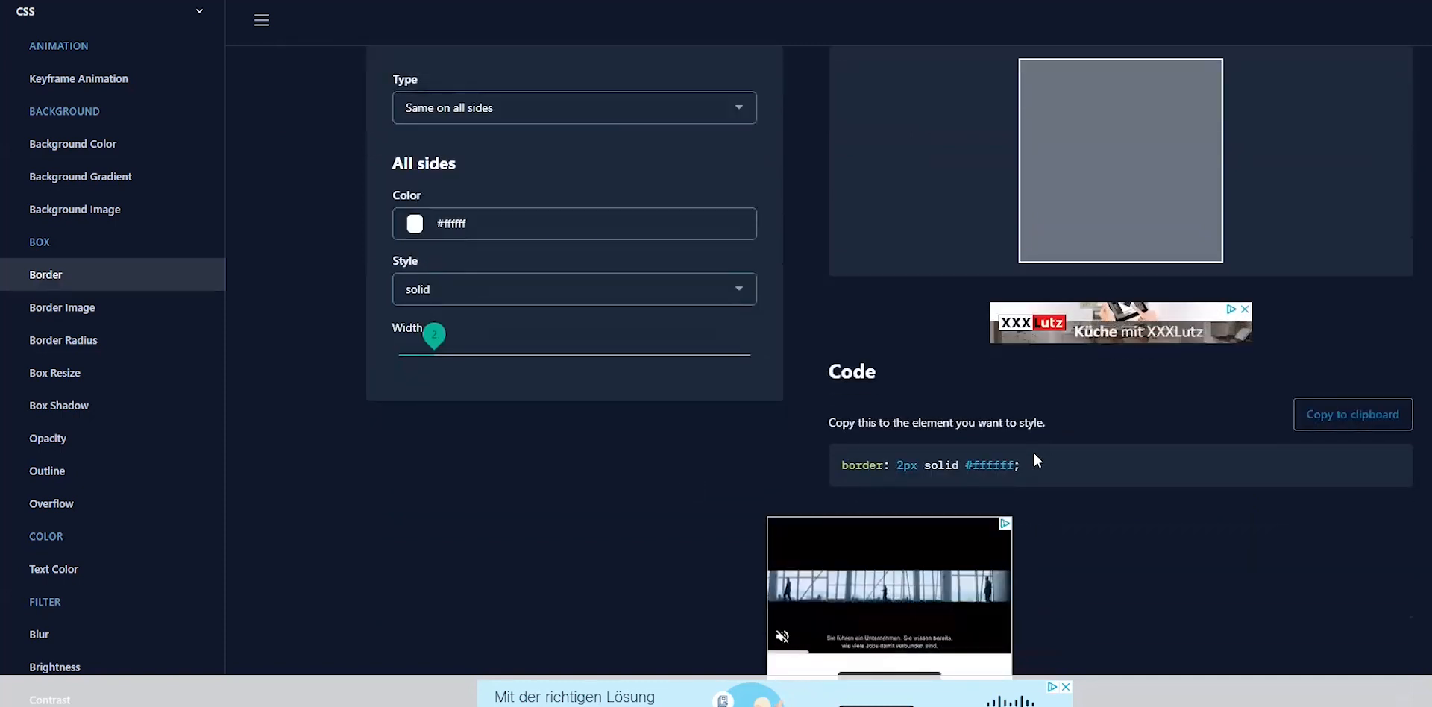
left_click_drag(1033, 463, 836, 464)
key("ctrl+c")
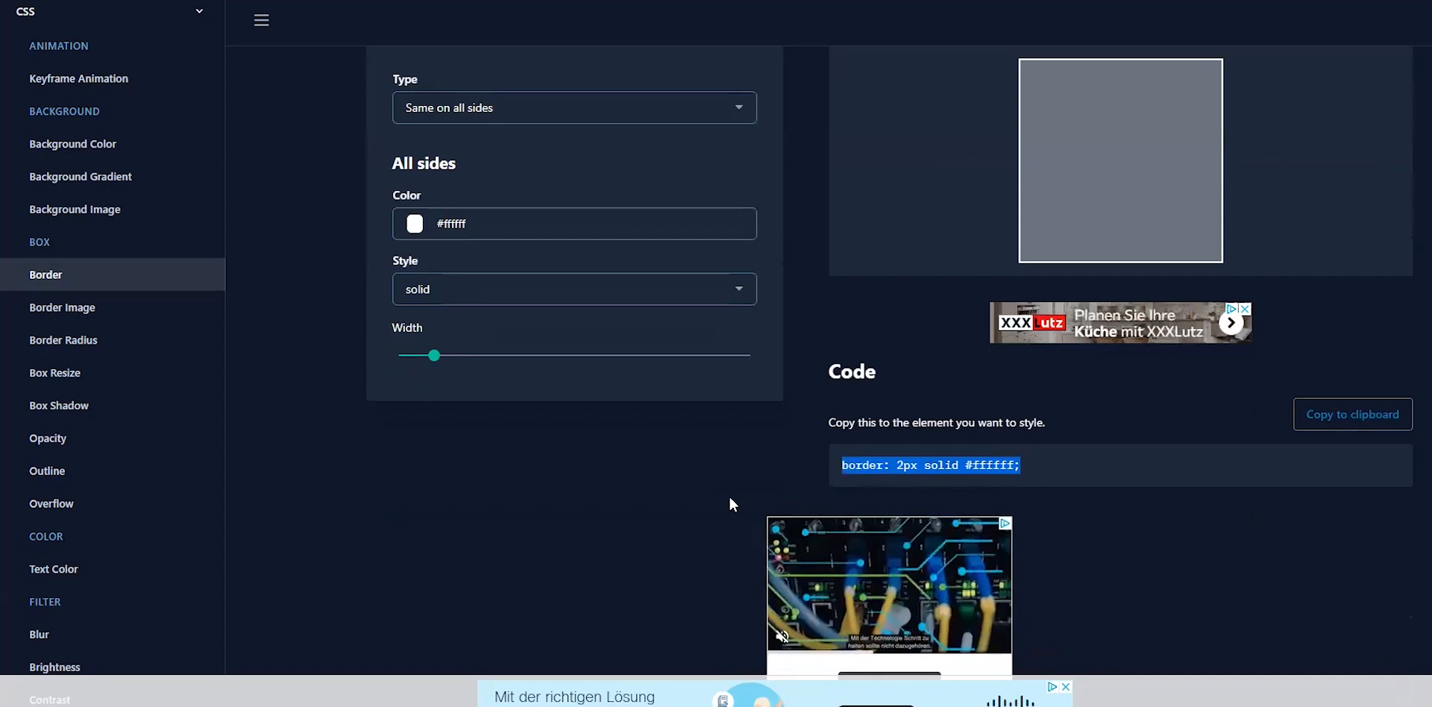
key("alt+Tab")
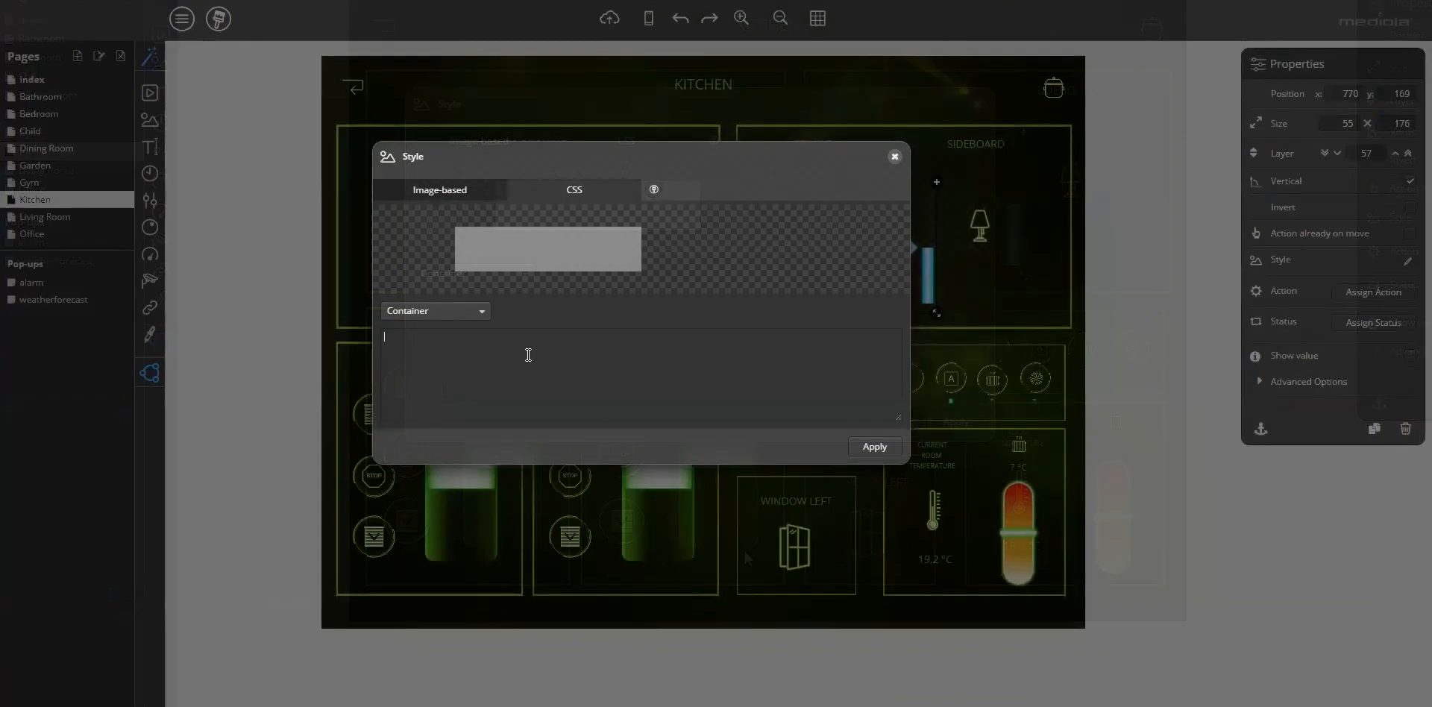
key("ctrl+v")
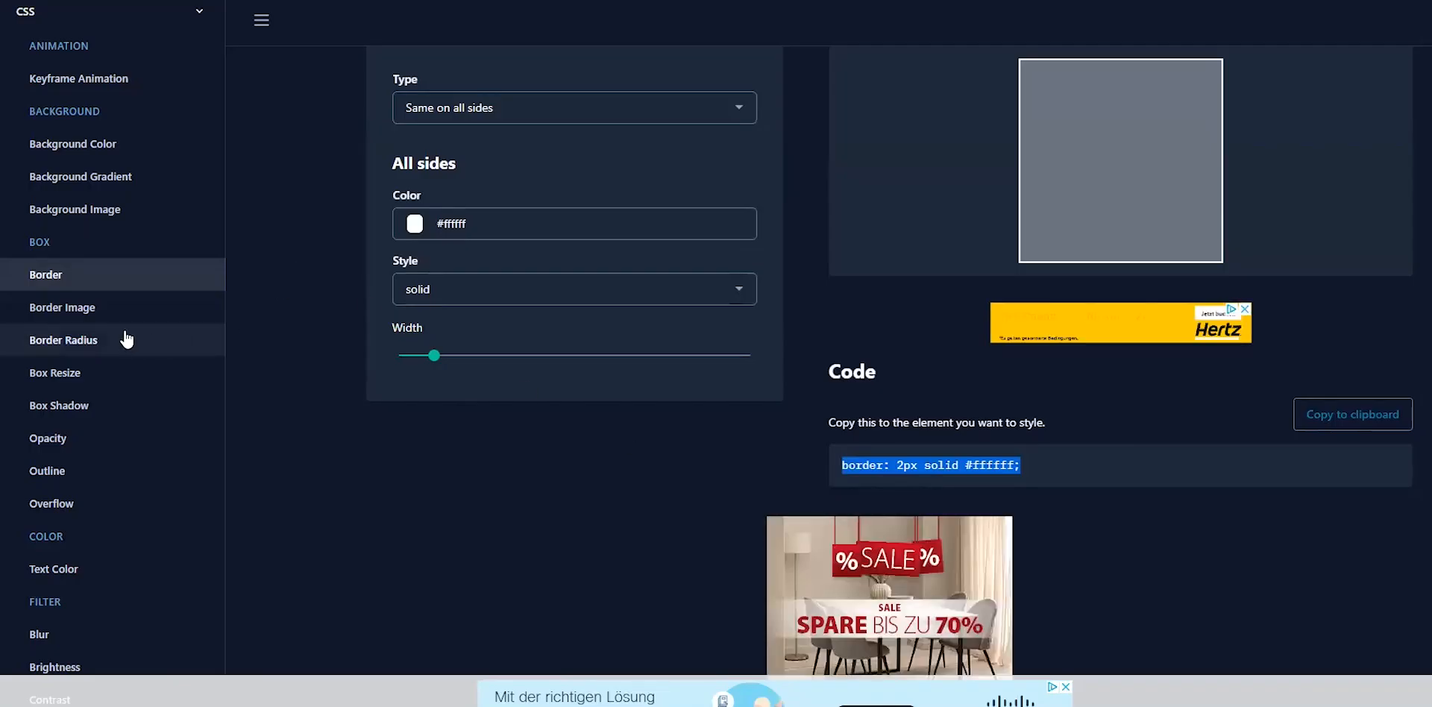
- In web code tools' CSS Border Radius Generator, set the radius to 20 px on all sides
left_click(73, 342)
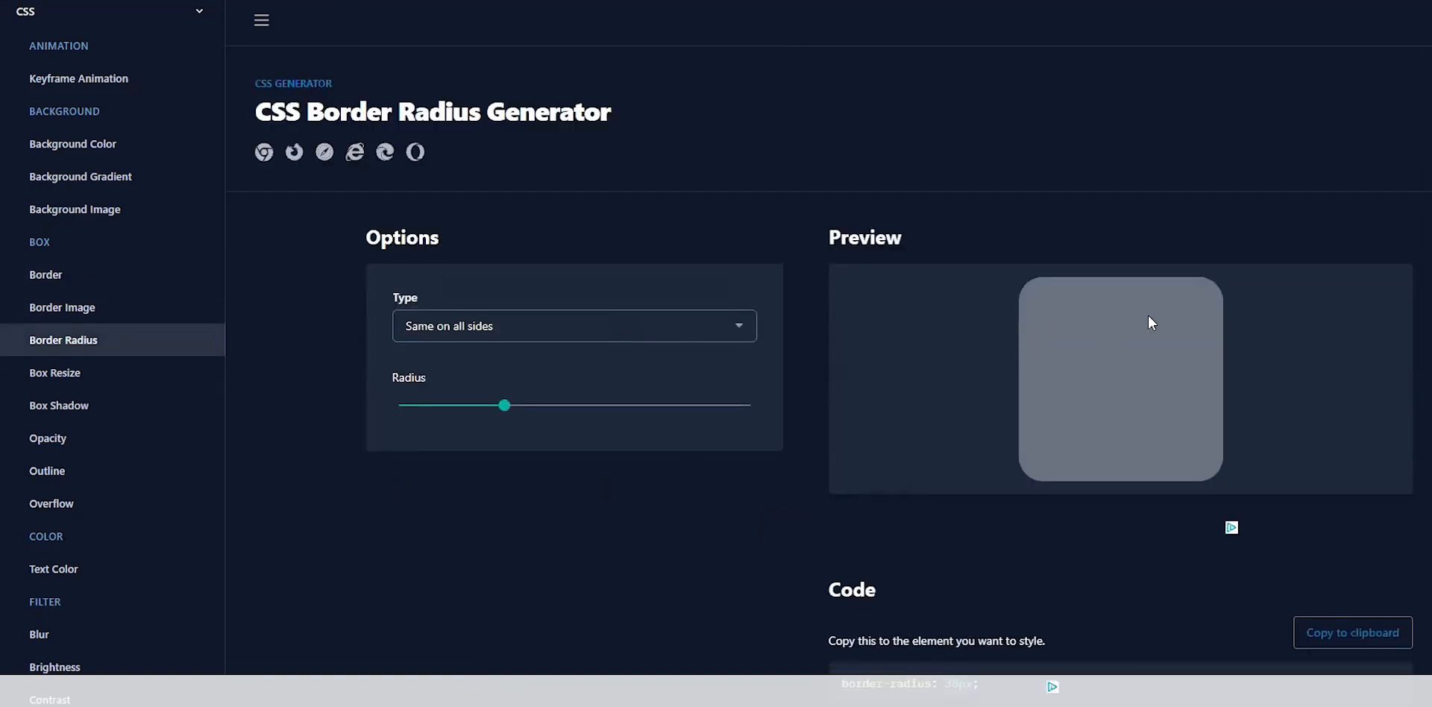
left_click_drag(505, 405, 468, 404)
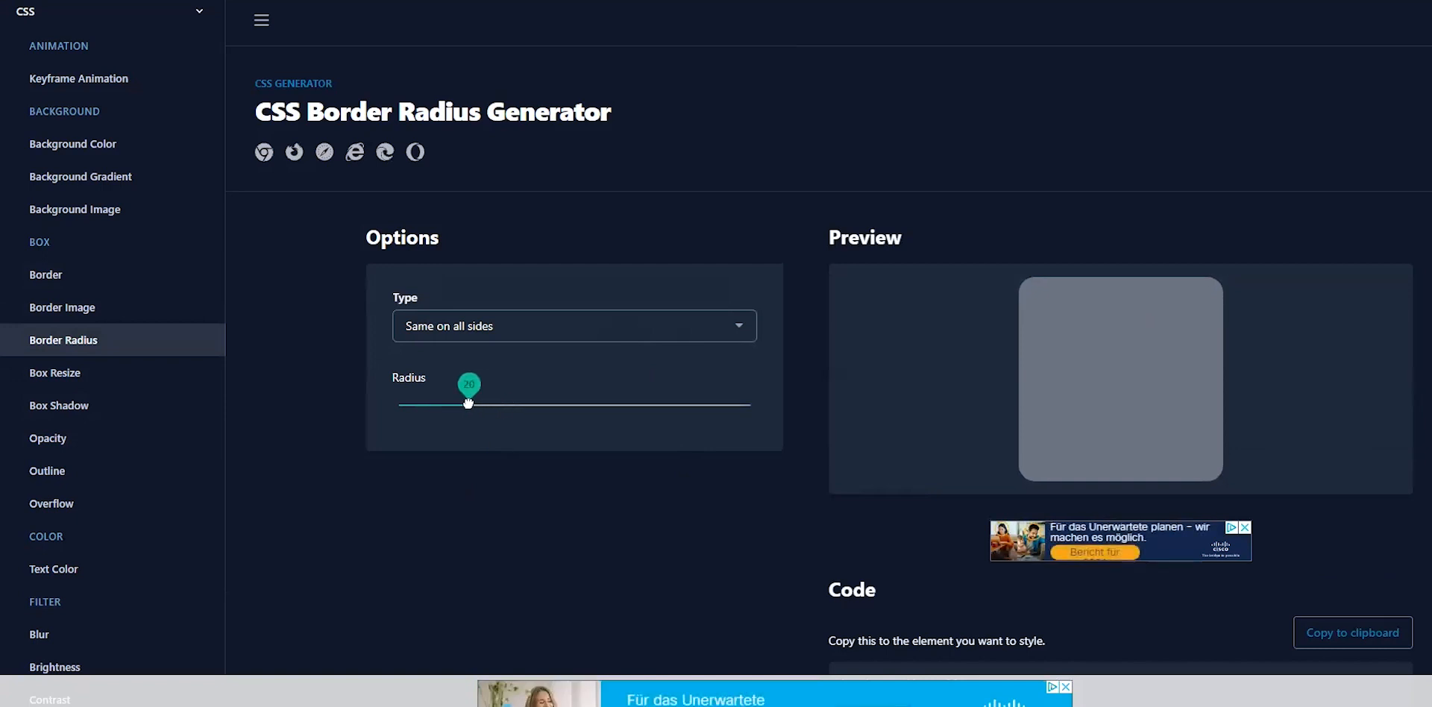
scroll(540, 429, "down", 2)
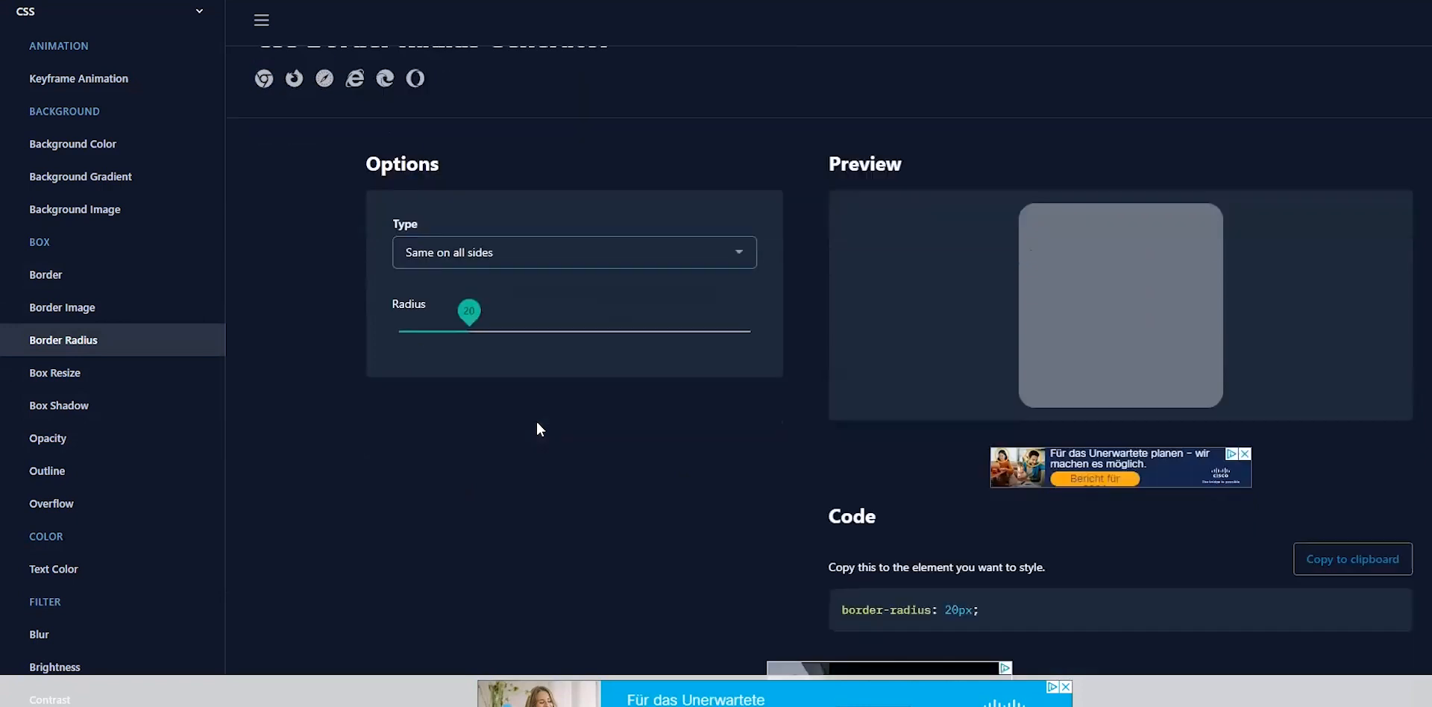
- Copy the generated code "border-radius: 20px;" onto a new line in the Container part's CSS in the slider's style editor
left_click_drag(979, 574, 833, 576)
key("ctrl+c")
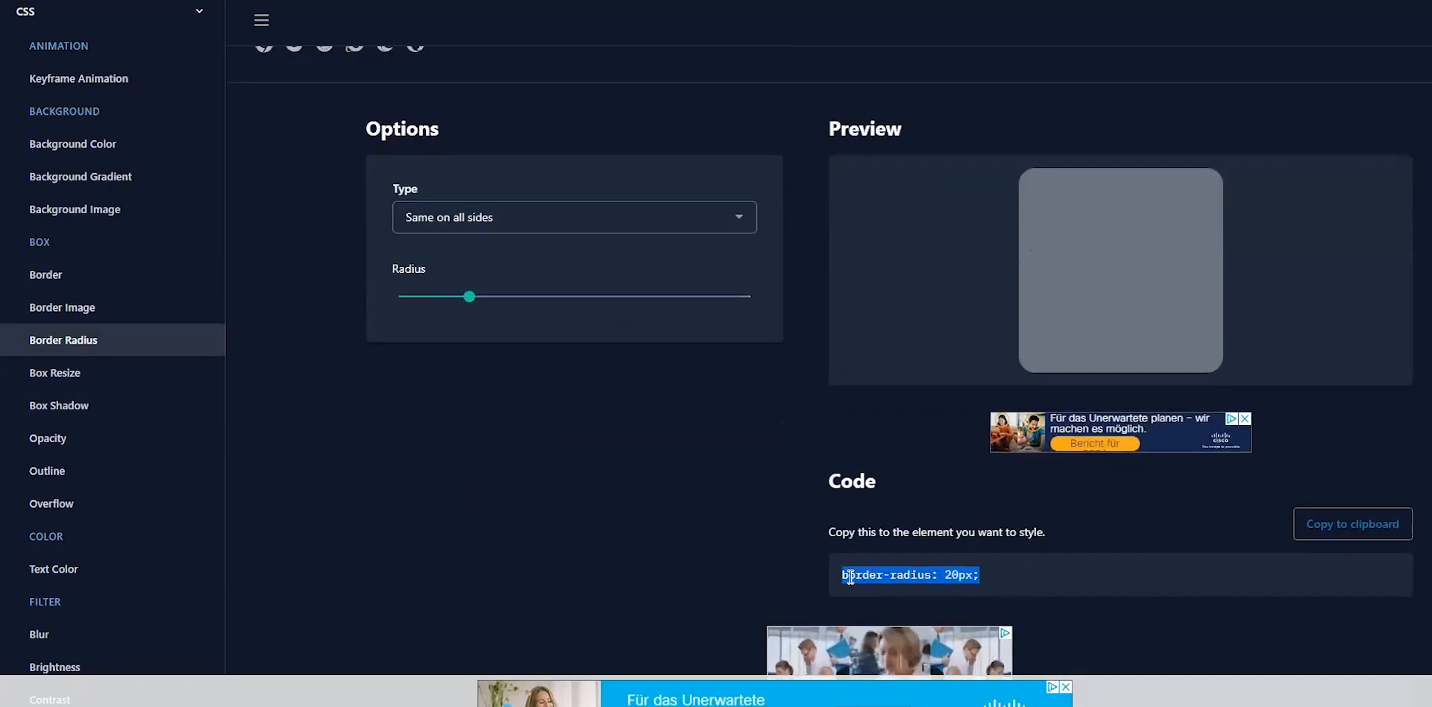
key("alt+Tab")
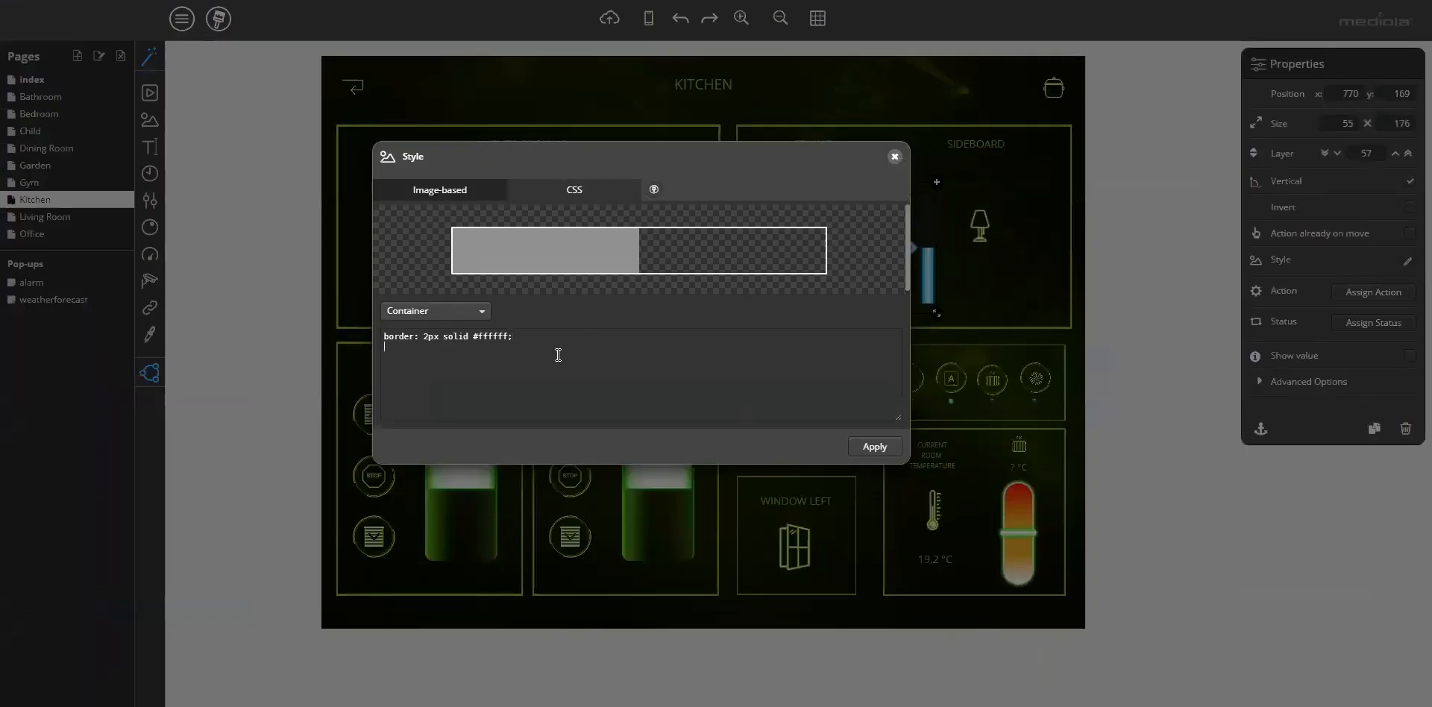
key("Return")
key("ctrl+v")
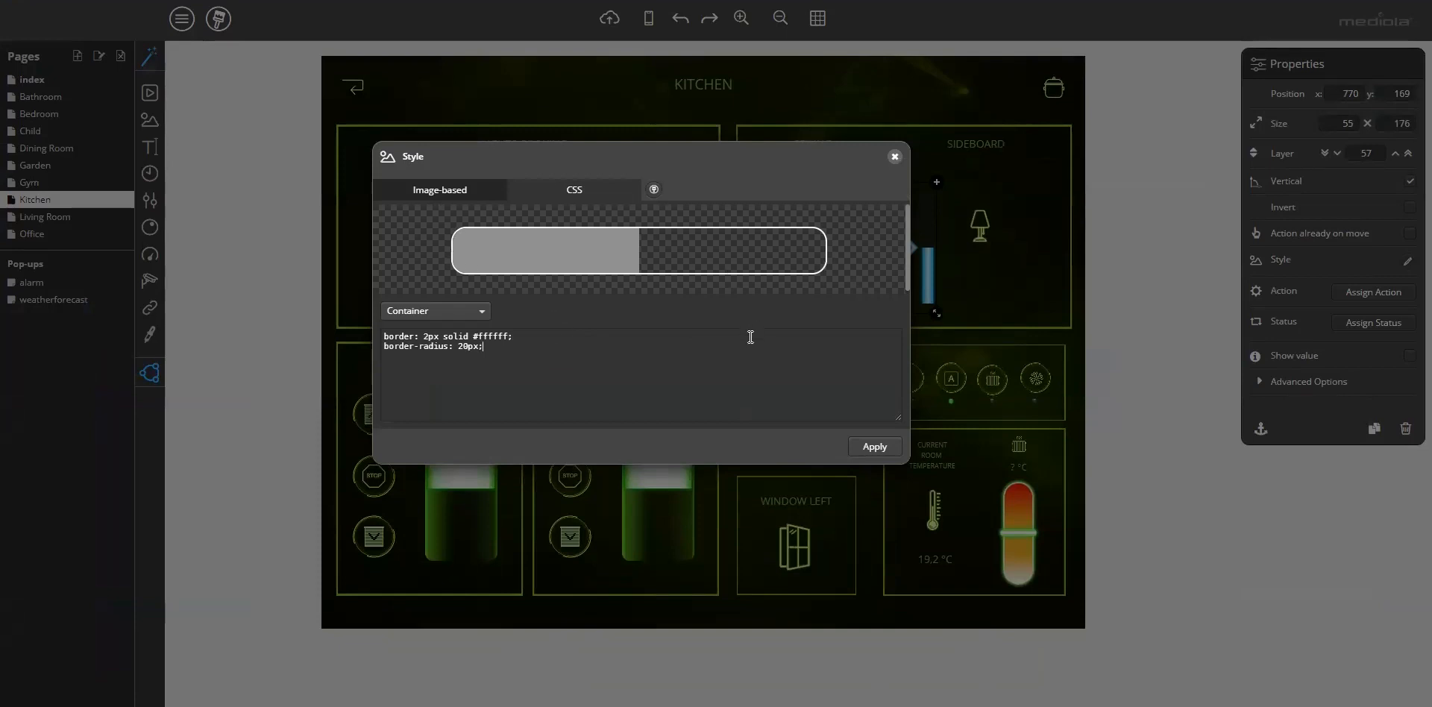
- Select the slider's Background left part in the style editor and set its color to #10CF33
left_click(443, 313)
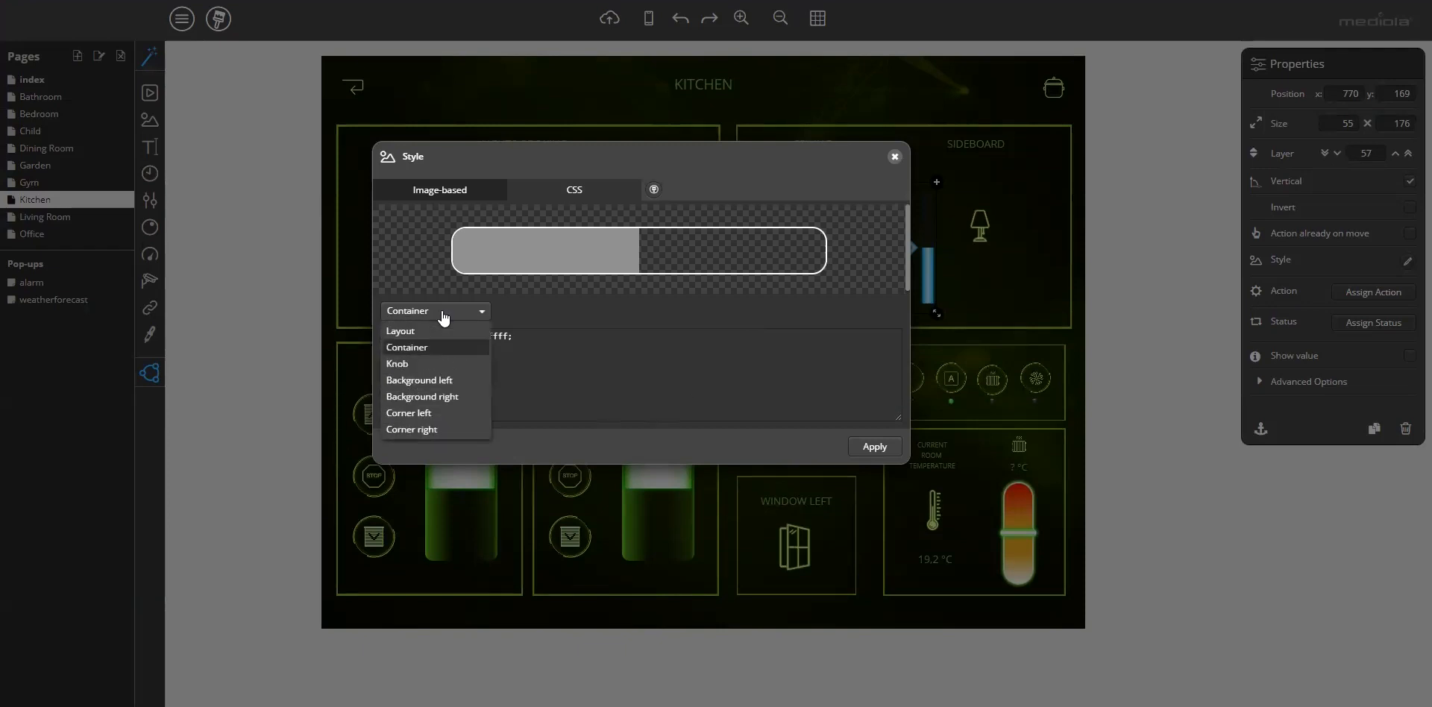
left_click(441, 381)
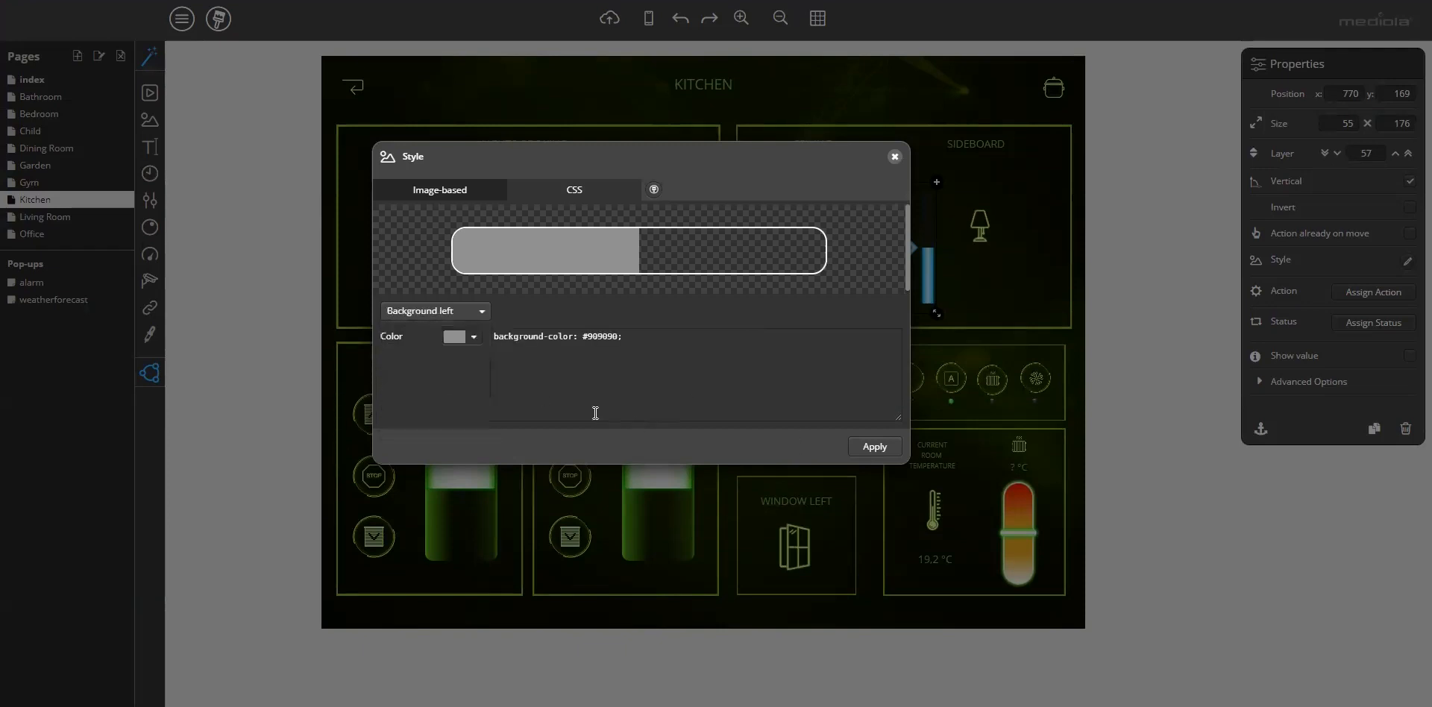
left_click(474, 337)
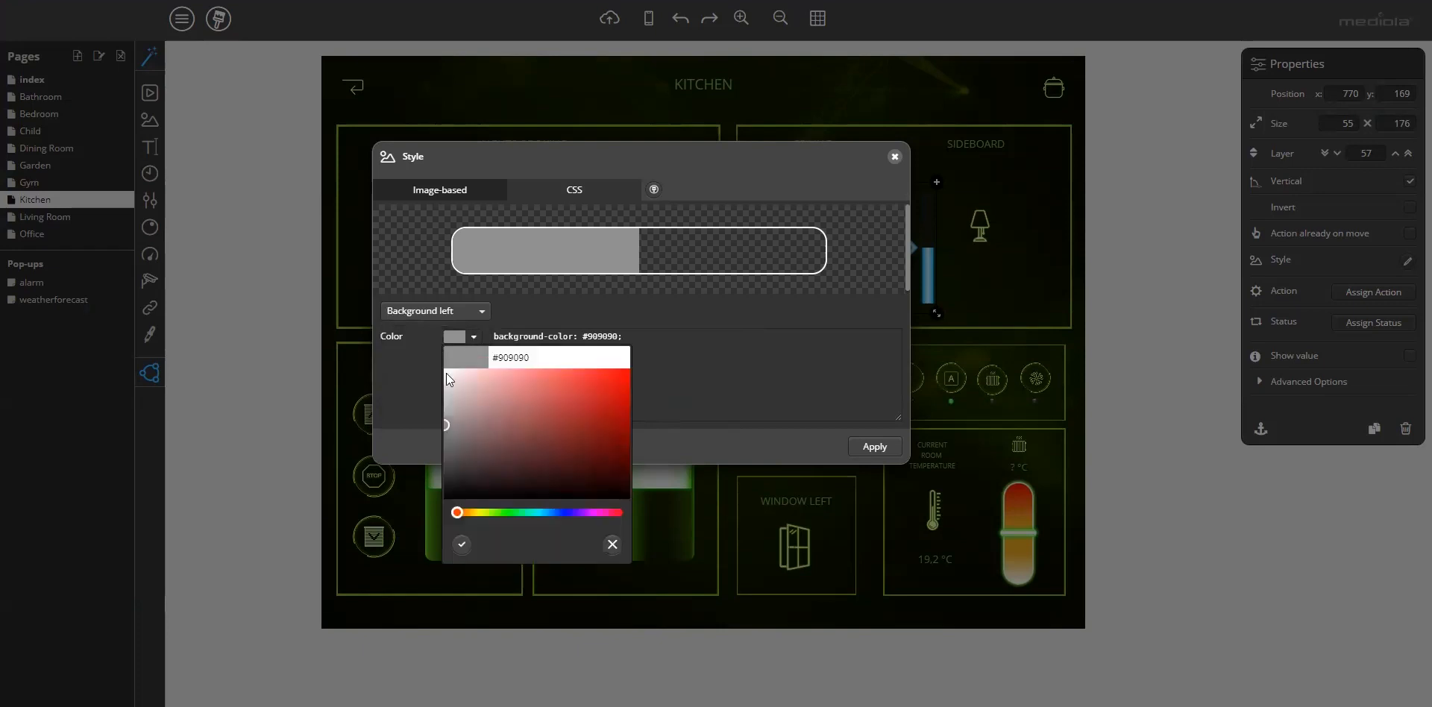
left_click_drag(509, 514, 514, 518)
left_click(616, 393)
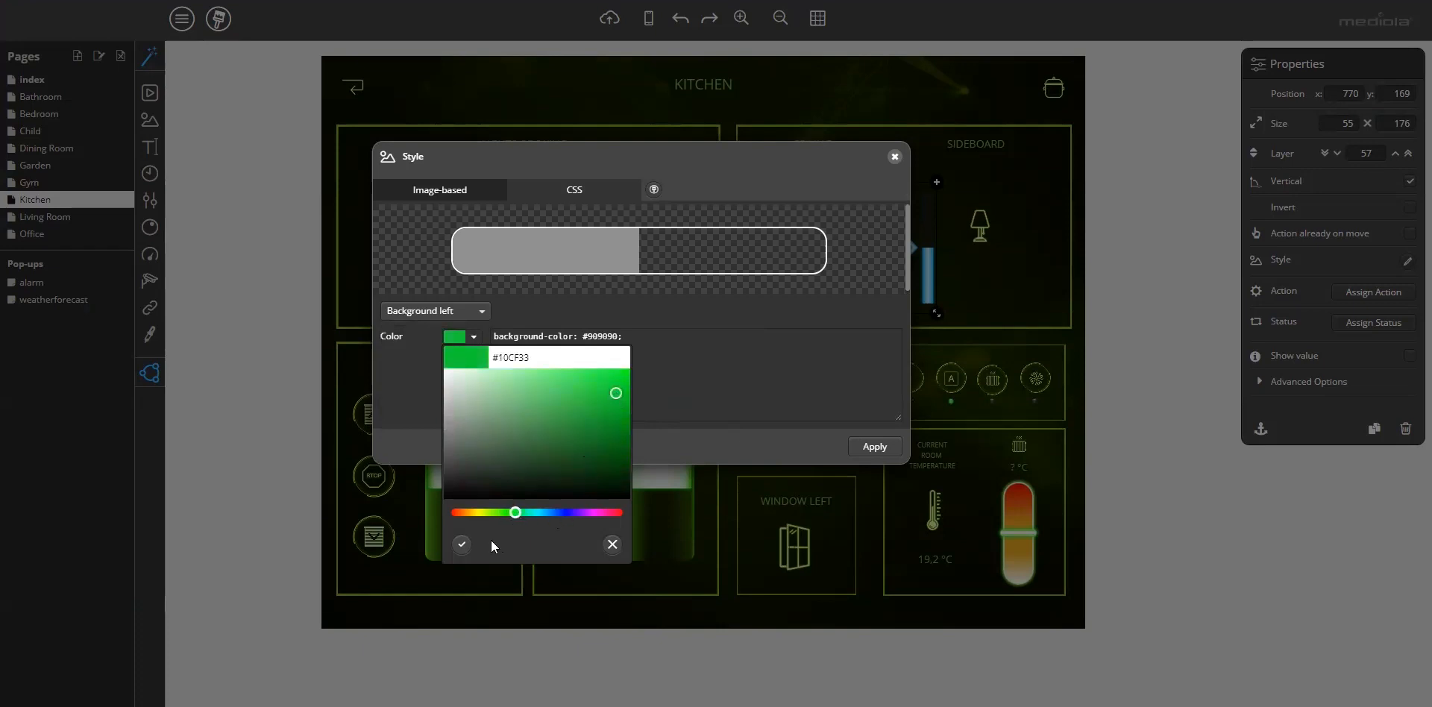
left_click(462, 544)
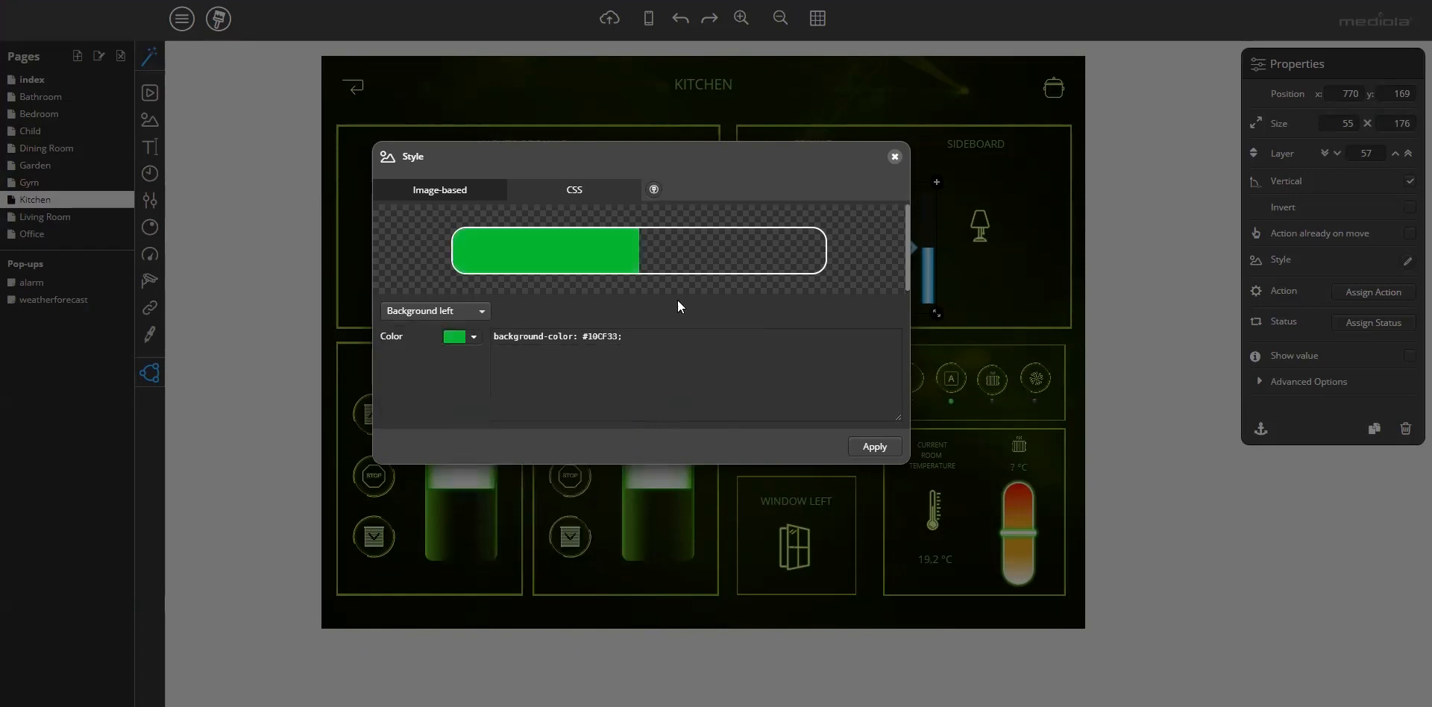
- Clear the Background left CSS, switch to ColorZilla's Ultimate CSS Gradient Generator, and choose the Black Gloss #1 preset
left_click_drag(633, 334, 476, 340)
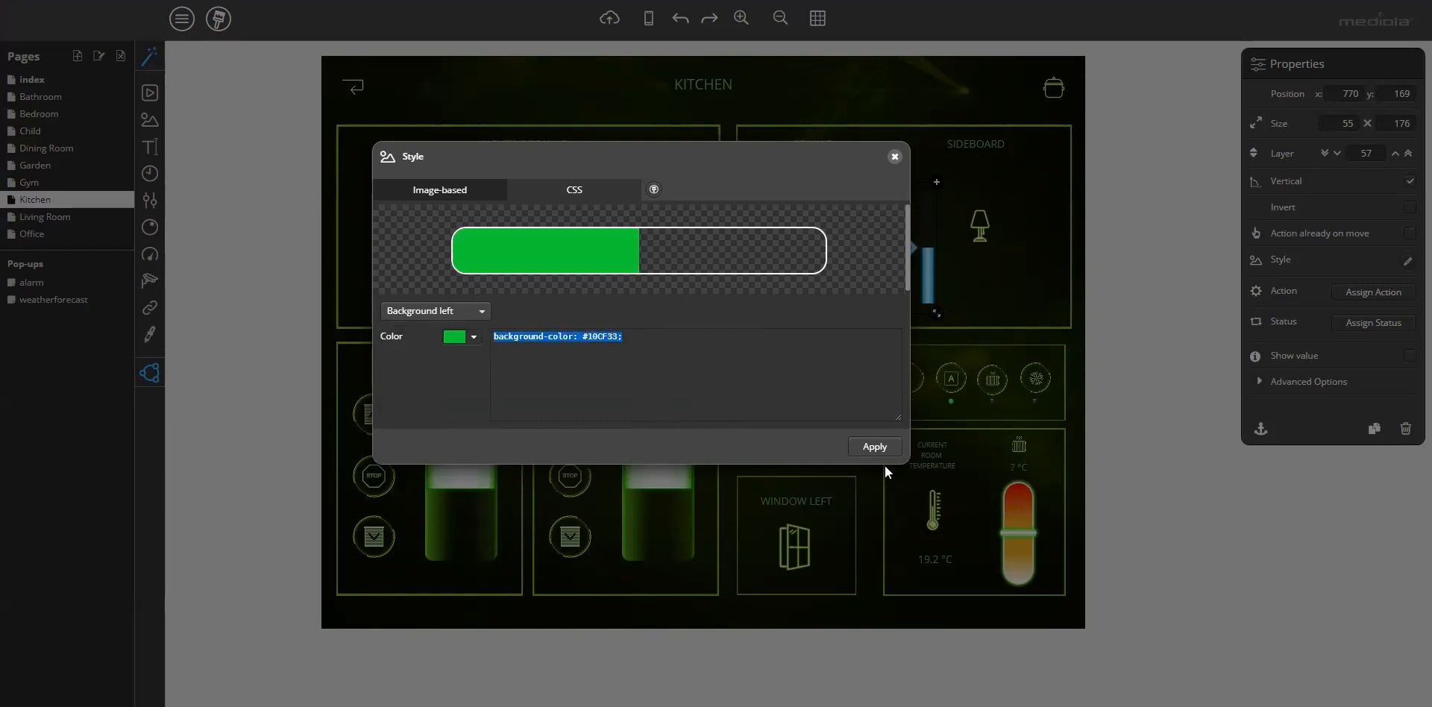
key("BackSpace")
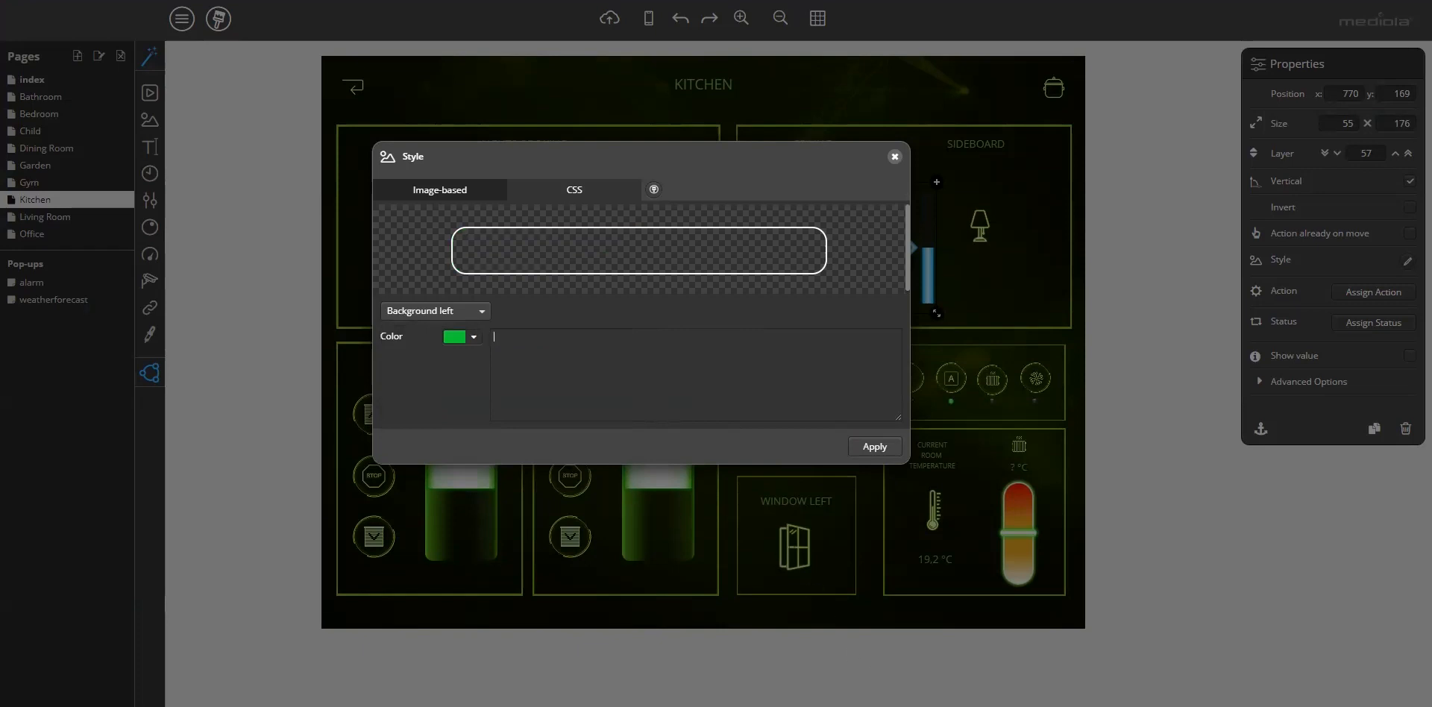
mouse_move(979, 706)
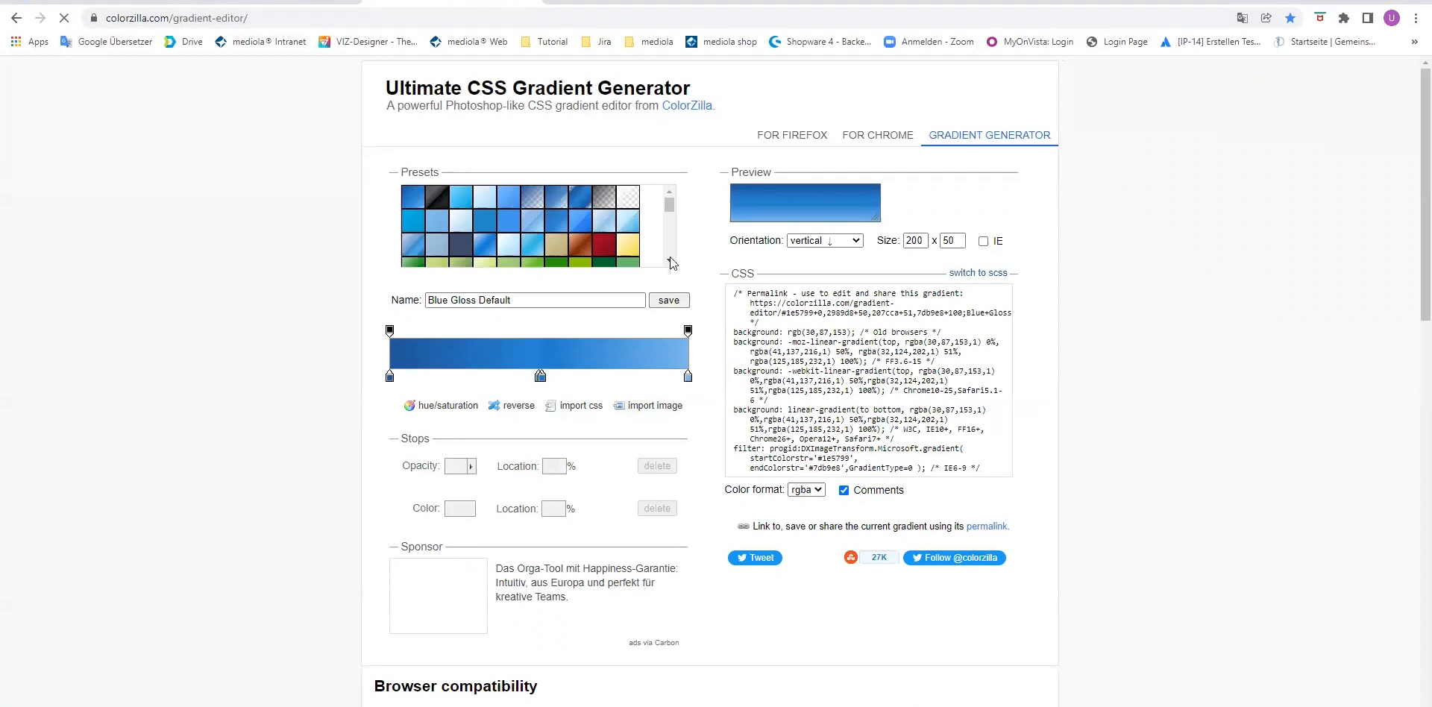
scroll(507, 246, "down", 2)
scroll(503, 257, "up", 2)
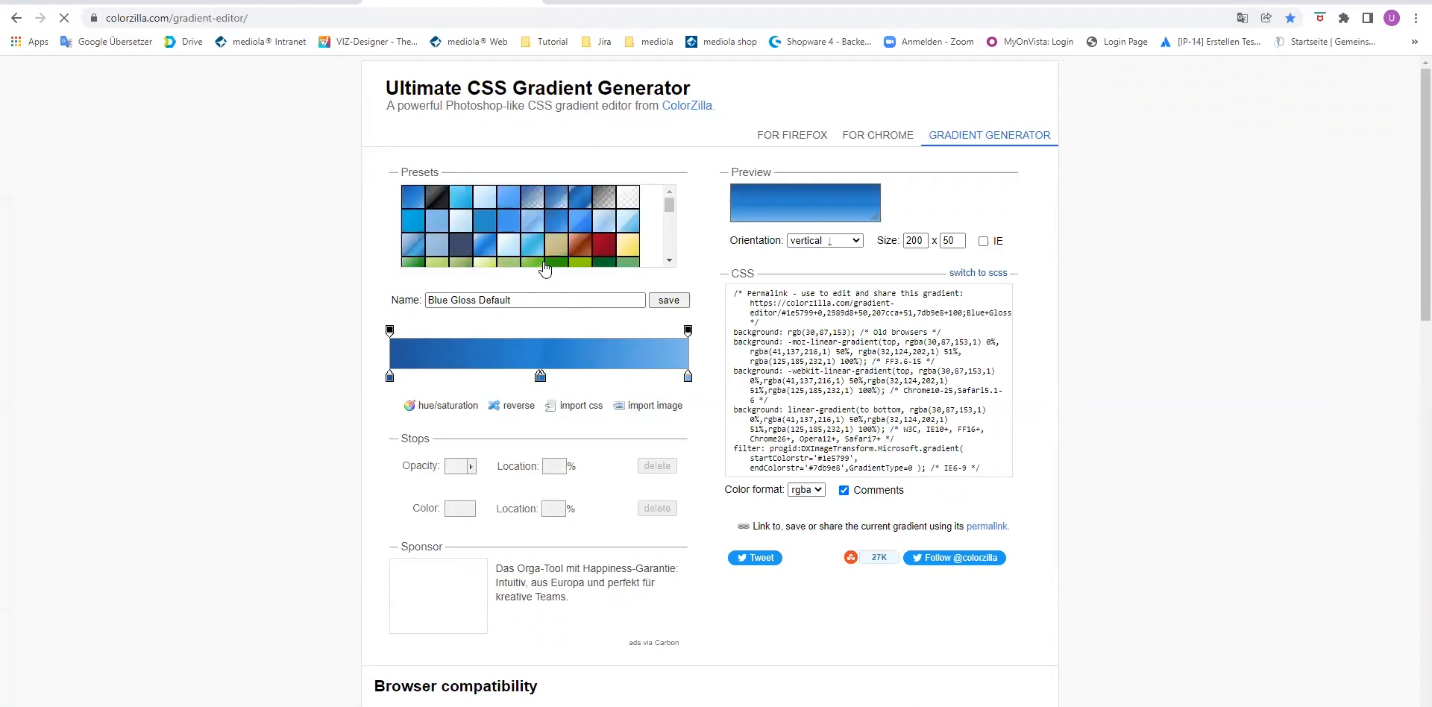
left_click(440, 206)
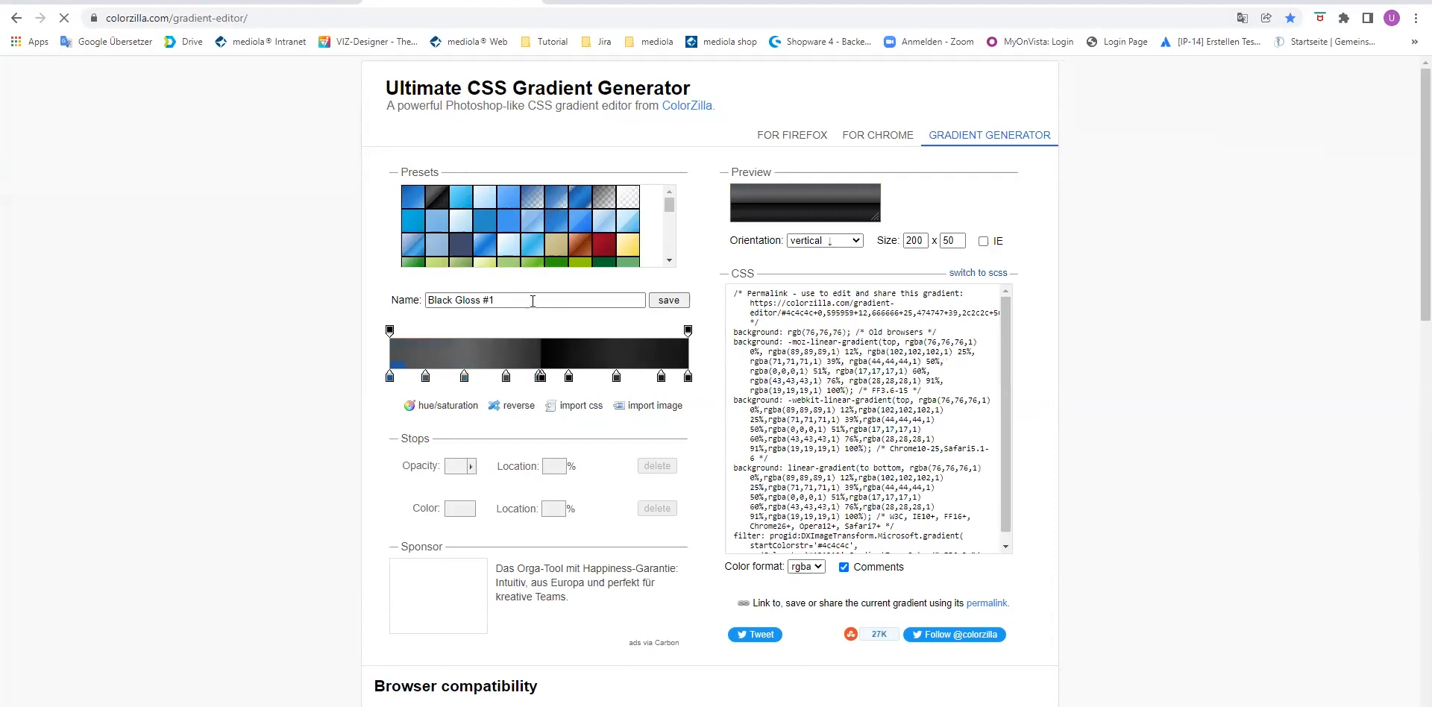
- Copy the Black Gloss #1 "background: linear-gradient(to bottom, ...)" code into the Background left CSS in the slider's style editor
mouse_move(744, 466)
left_click_drag(734, 468, 870, 516)
key("ctrl+c")
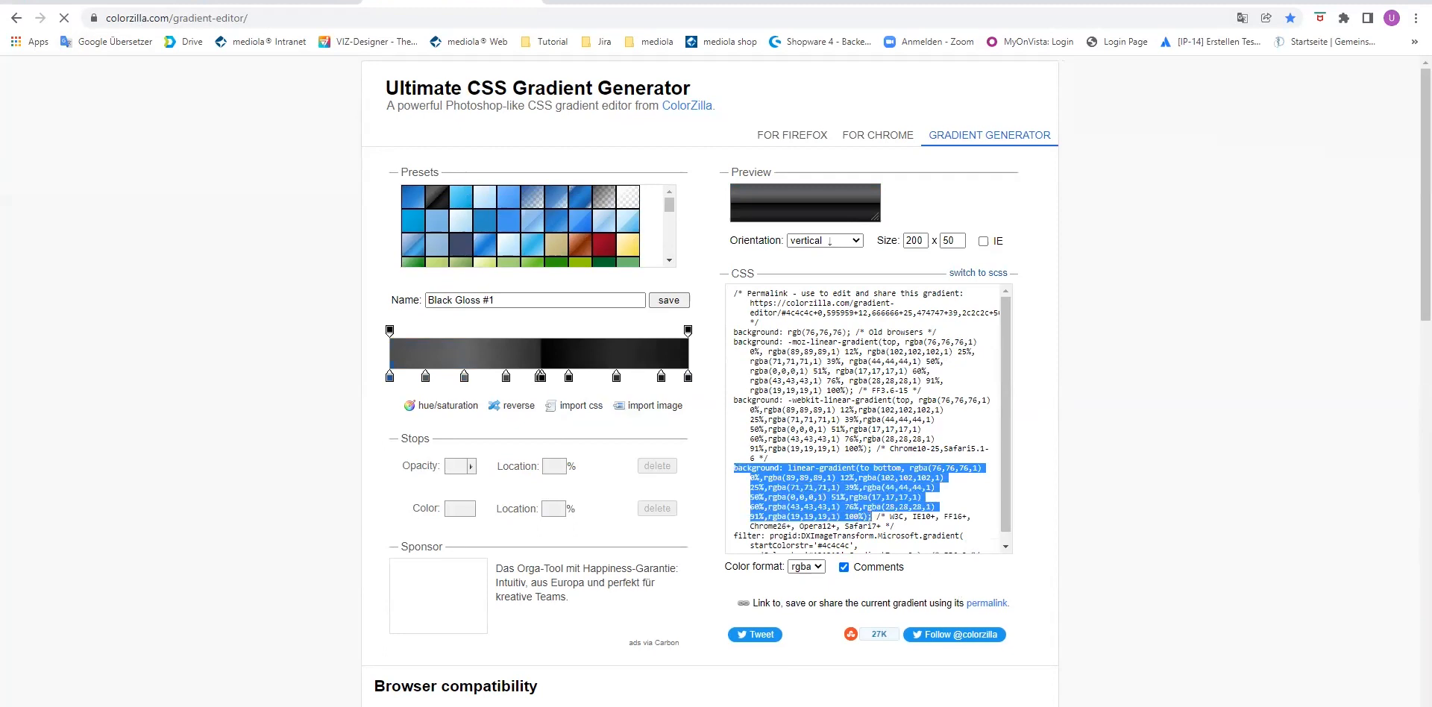
key("alt+Tab")
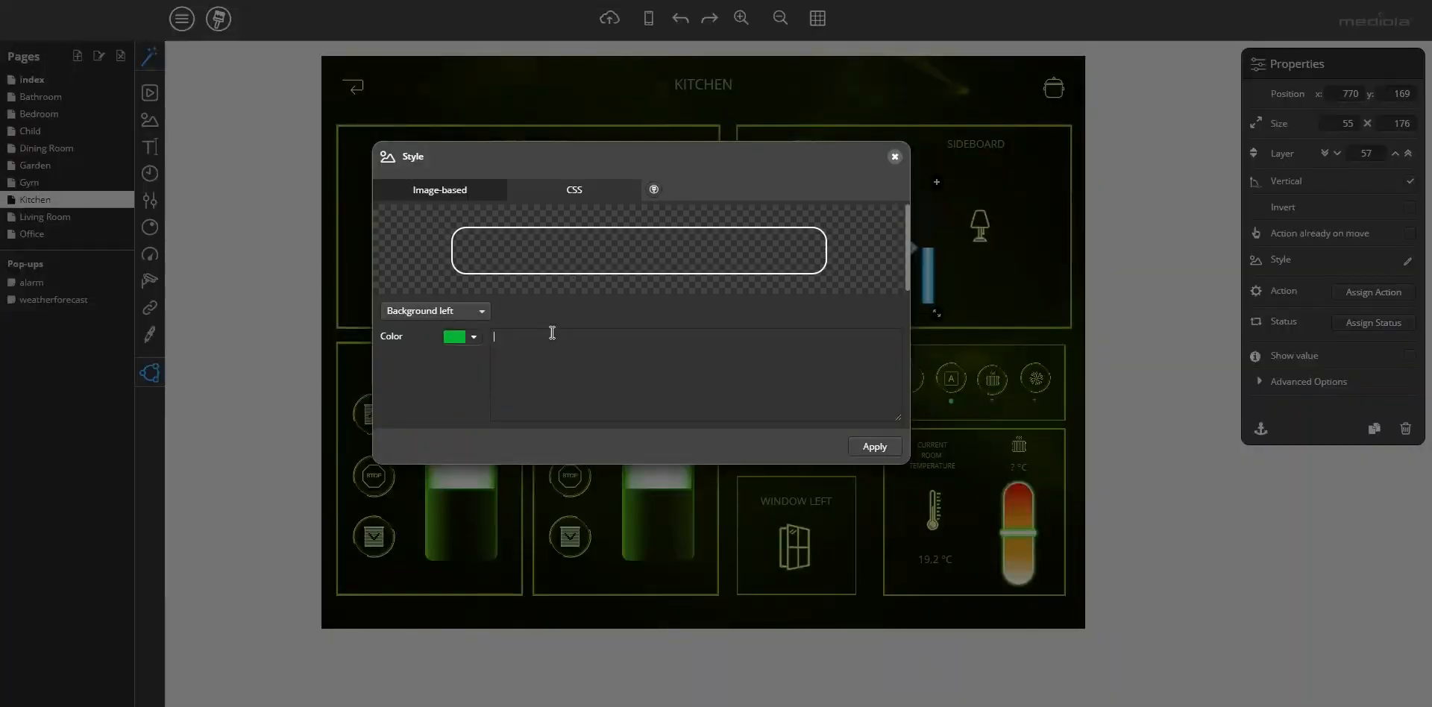
key("ctrl+v")
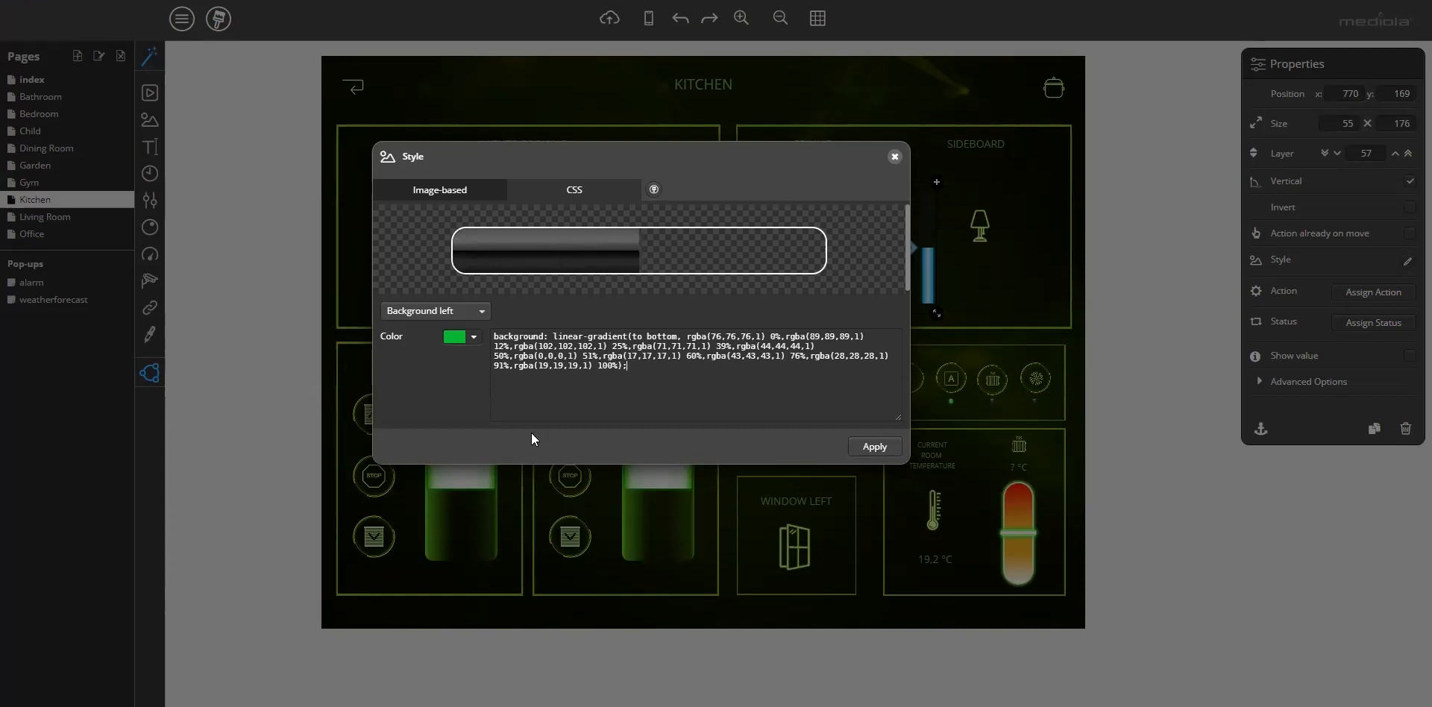
- Remove the gradient code from the Background left CSS and choose the Green Flat #2 preset in ColorZilla's gradient generator
key("ctrl+a")
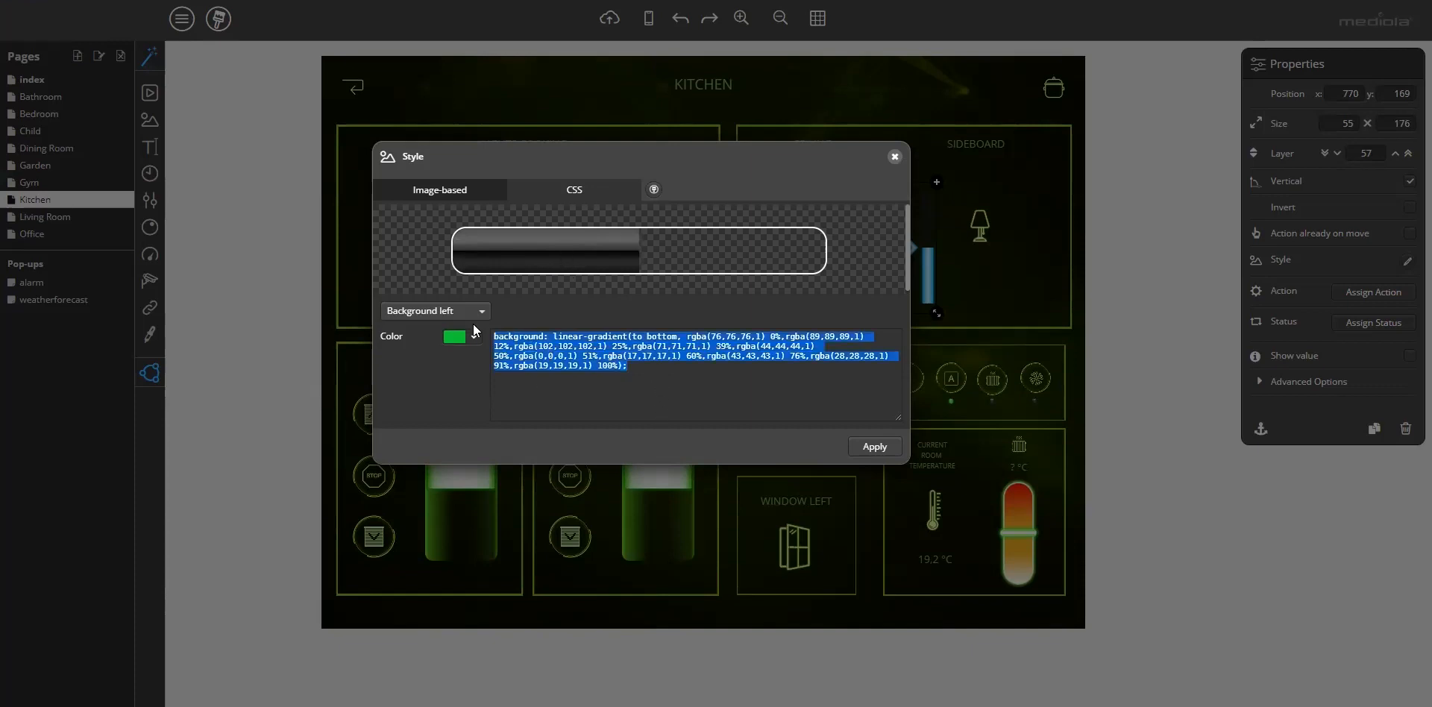
key("BackSpace")
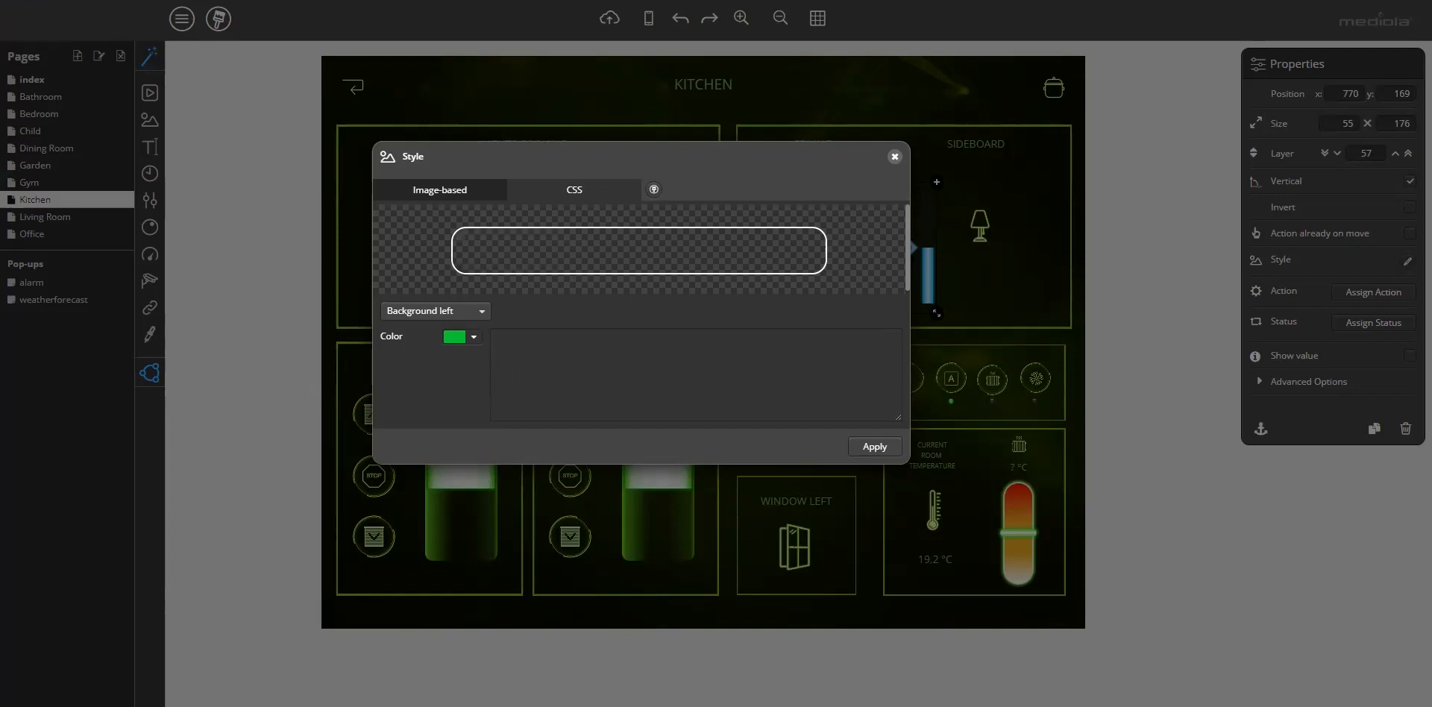
key("alt+Tab")
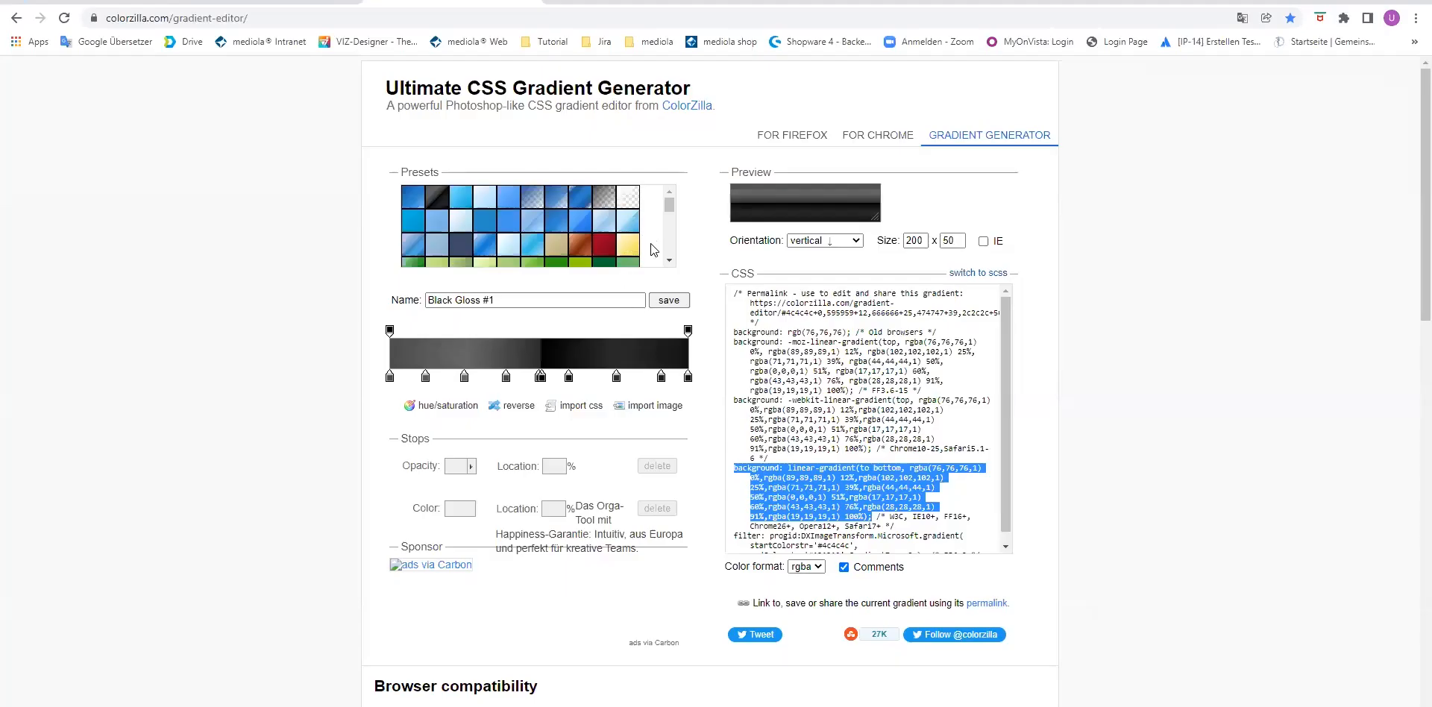
scroll(593, 214, "down", 2)
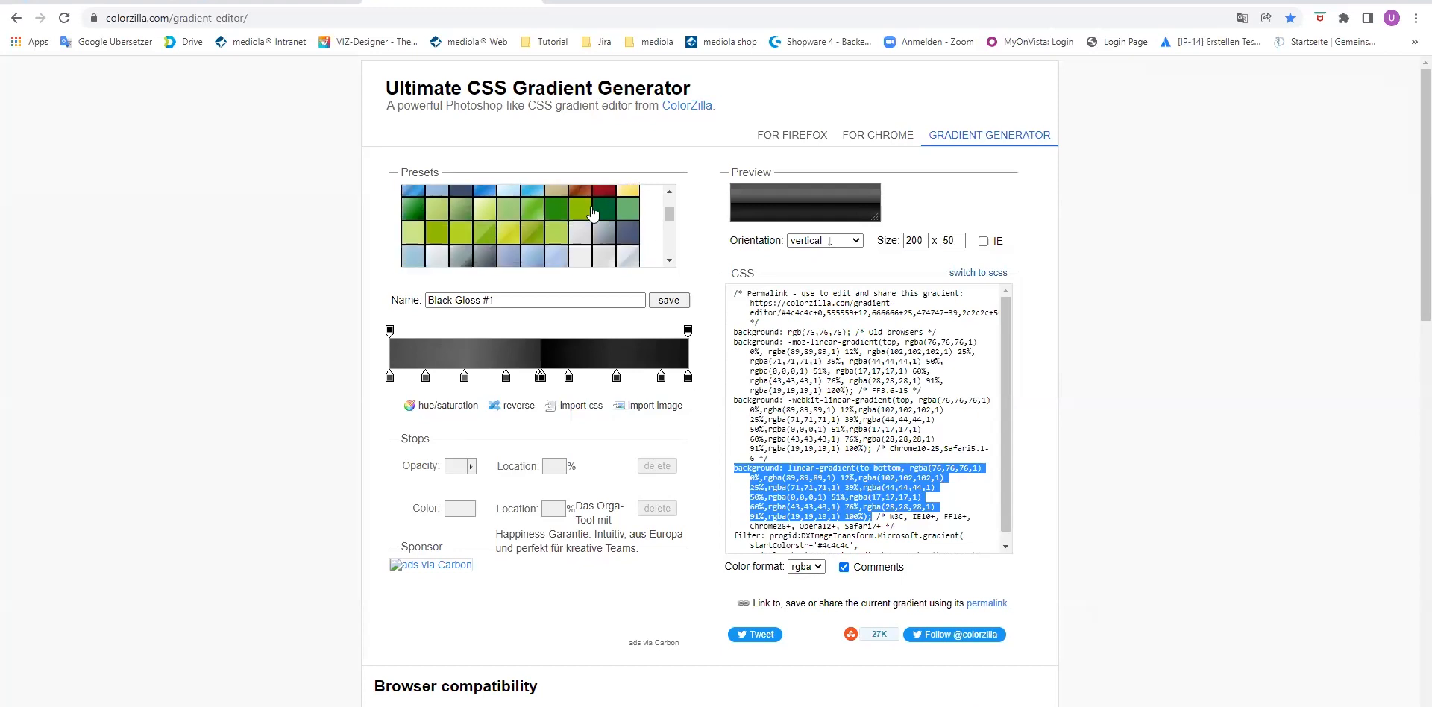
left_click(581, 216)
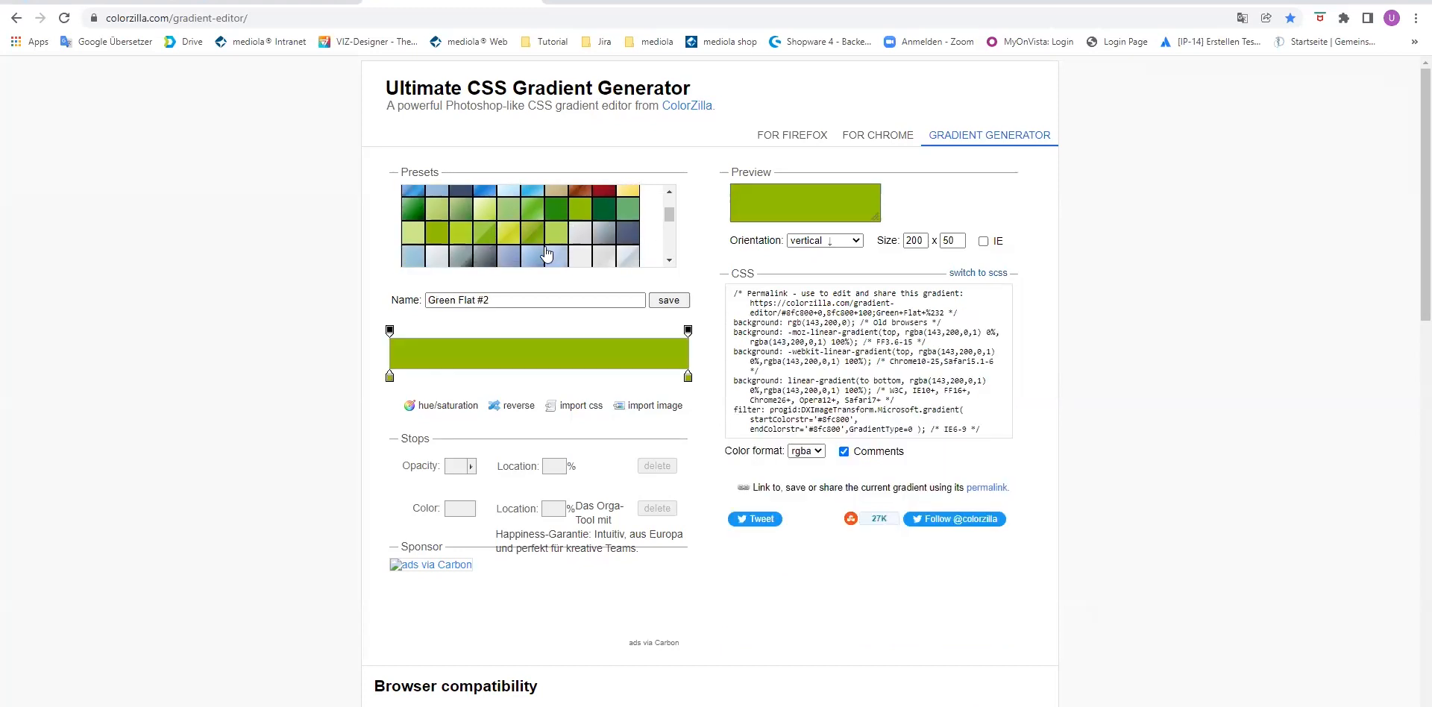
- Add an opacity stop to the green gradient with 20% opacity at location 30%
left_click(390, 329)
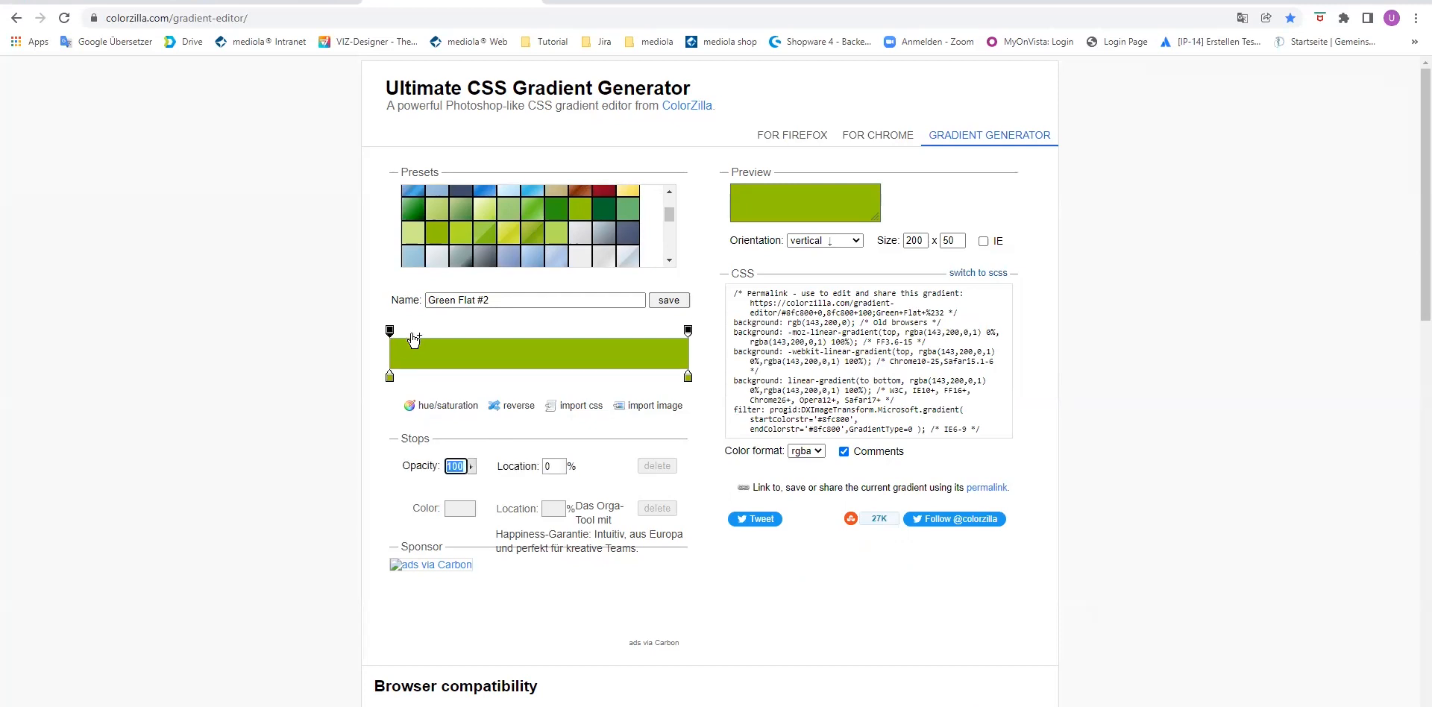
left_click(465, 333)
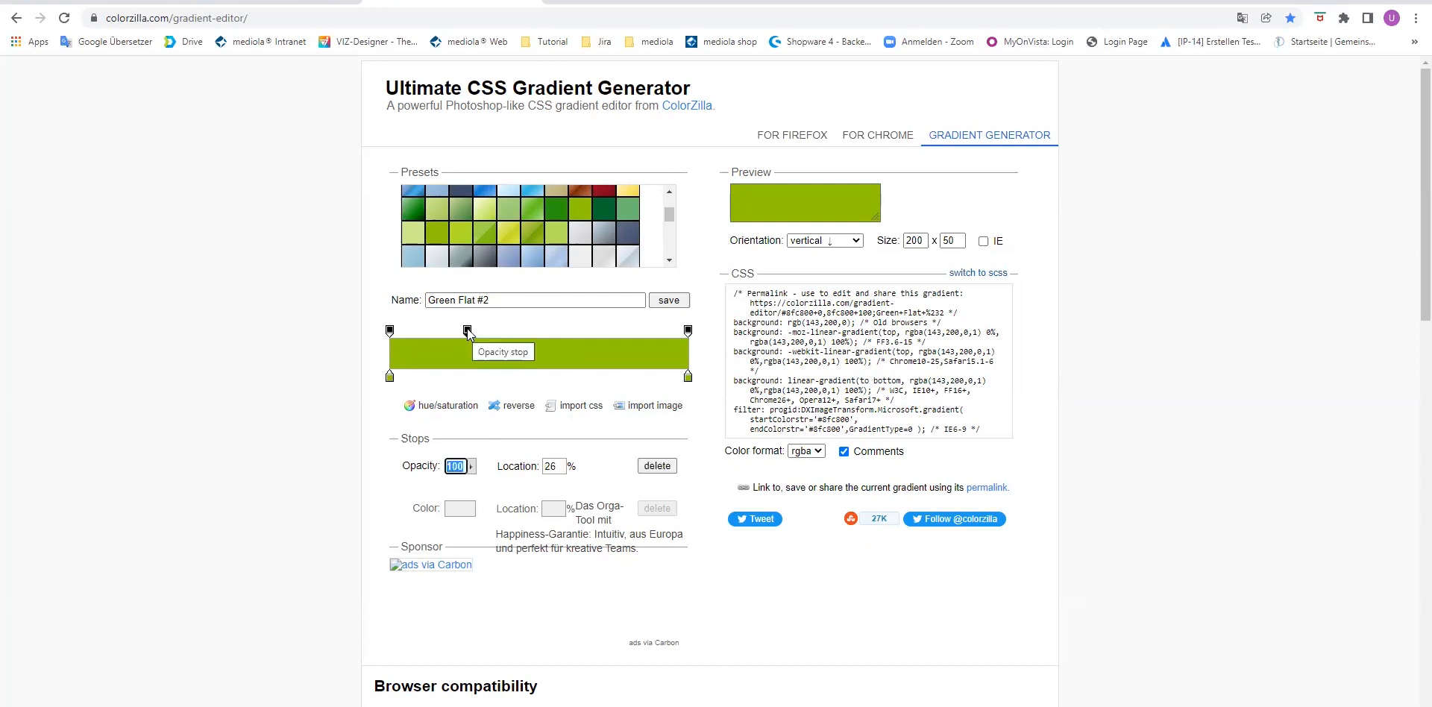
type("20")
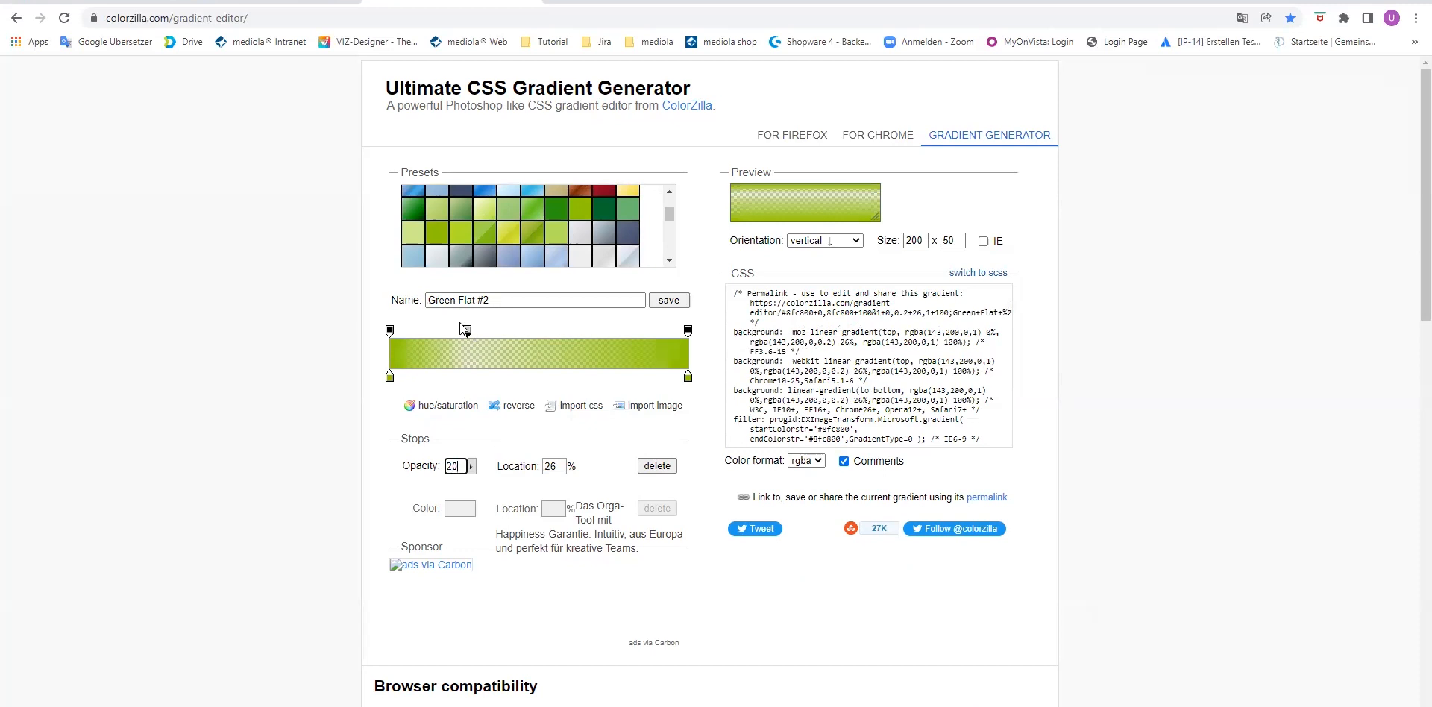
double_click(556, 465)
type("30")
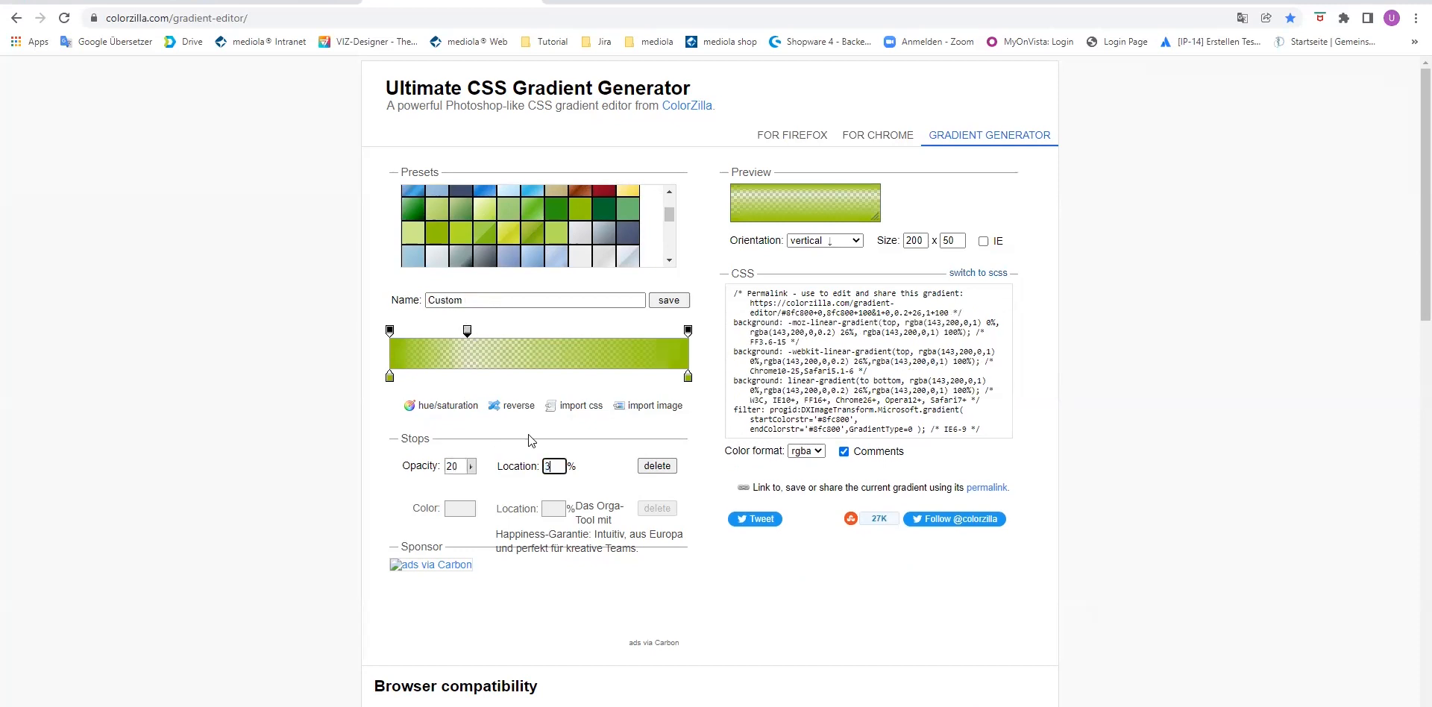
- Add a second opacity stop with 20% opacity to the gradient at location 70%
left_click(478, 327)
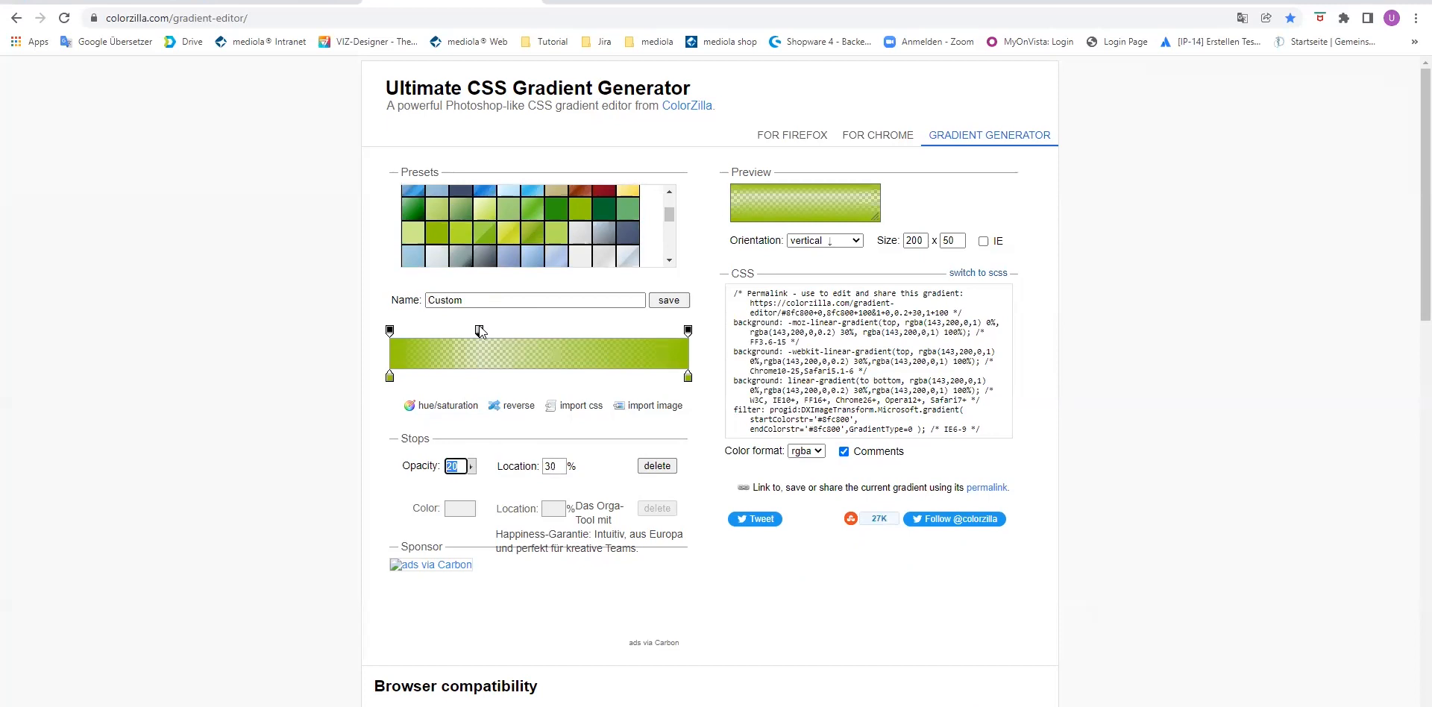
left_click(589, 331)
double_click(554, 466)
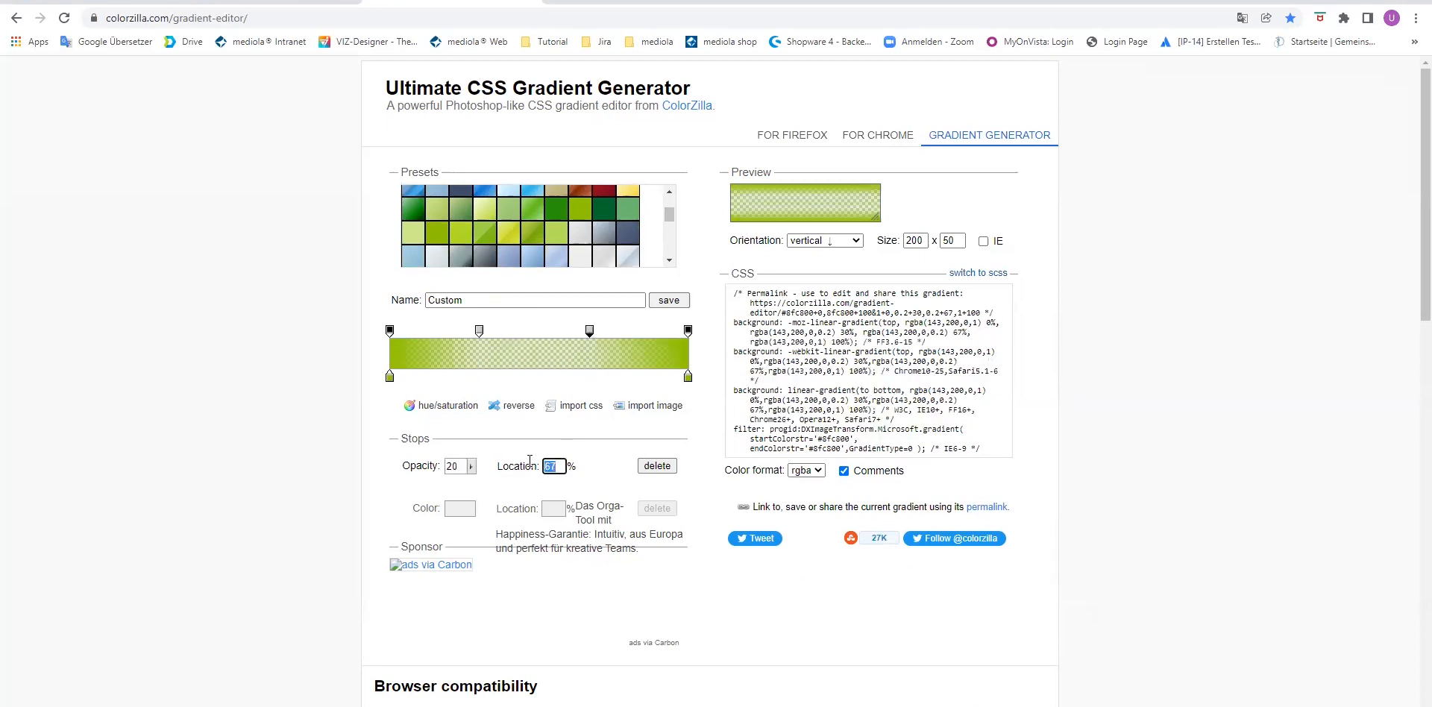
type("70")
- Add two 100% opacity stops to the gradient at 71% and 29%, directly outside the two translucent stops
left_click(688, 332)
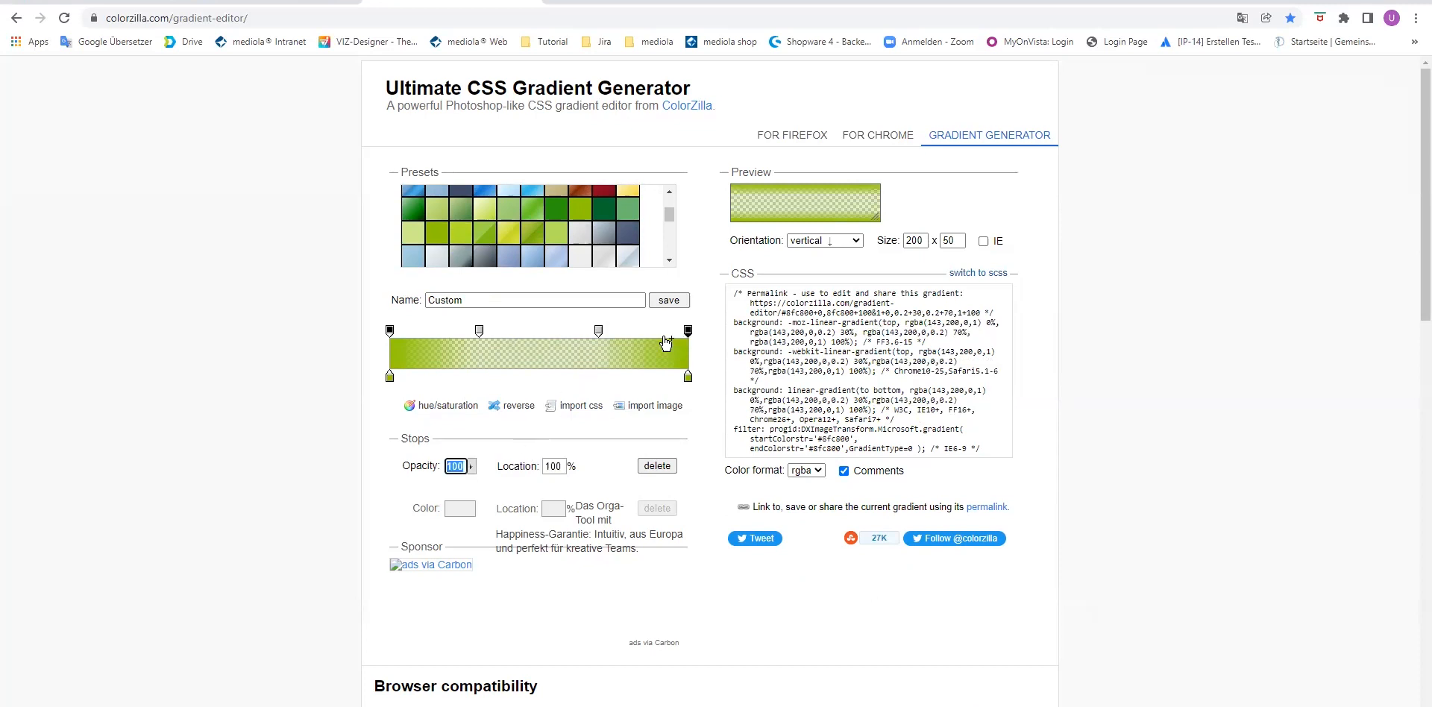
left_click(656, 332)
left_click_drag(655, 332, 601, 335)
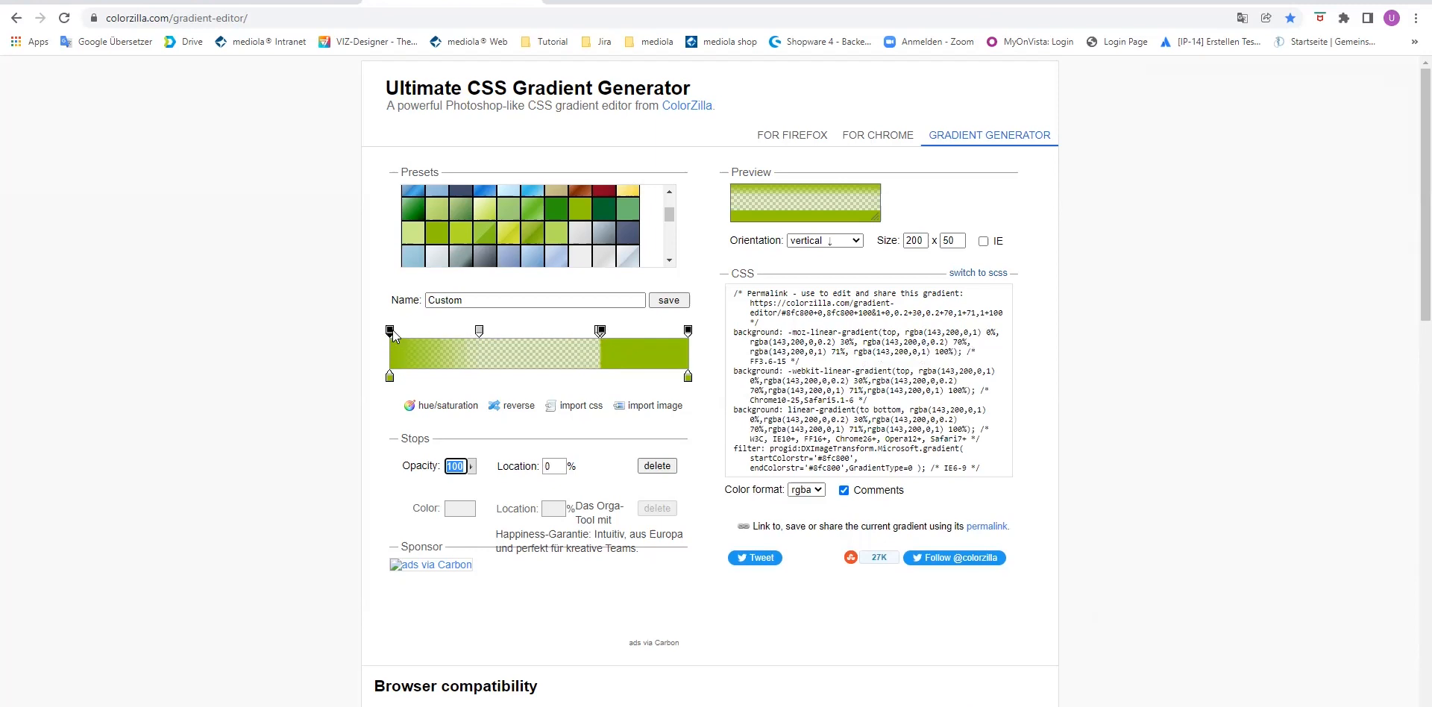
left_click_drag(428, 331, 477, 333)
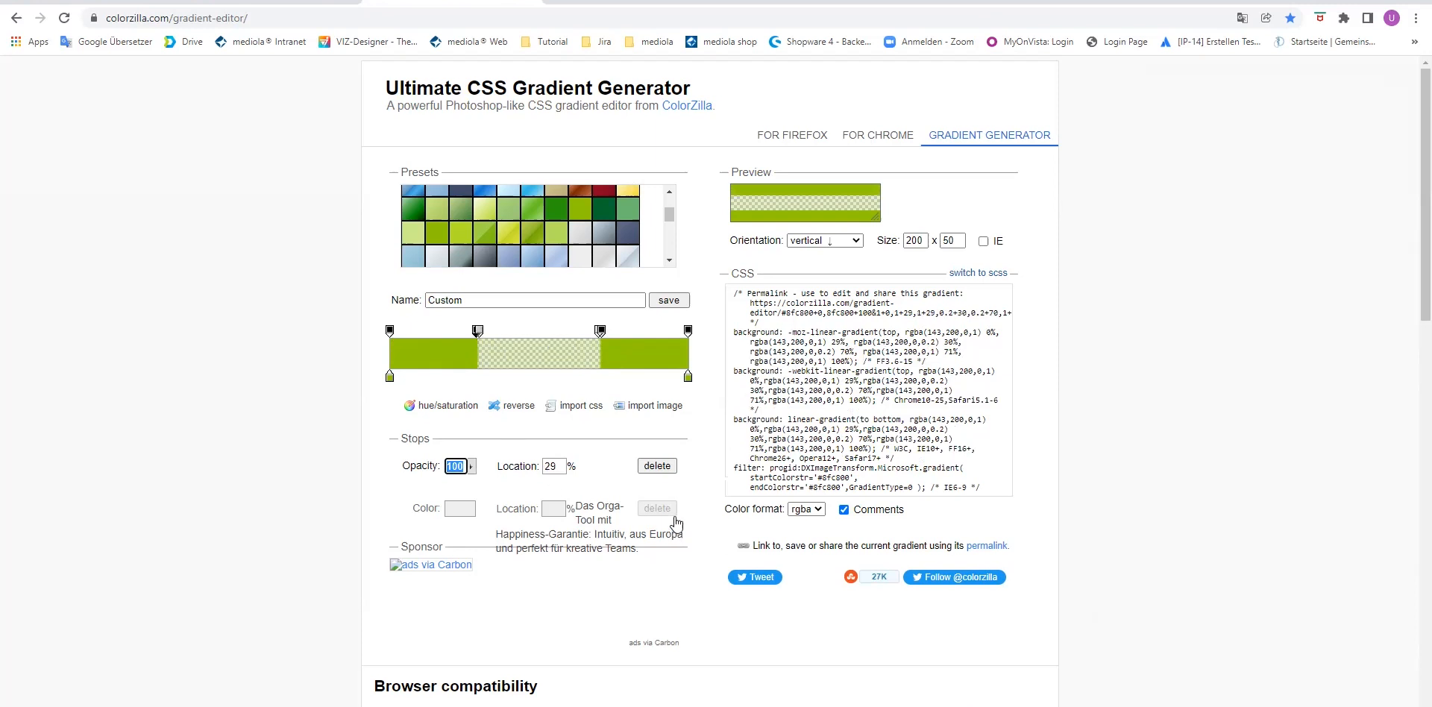
- Copy the custom green "background: linear-gradient(to bottom, ...)" code into the Background left CSS in the slider's style editor
mouse_move(742, 407)
left_click_drag(735, 419, 876, 448)
key("ctrl+c")
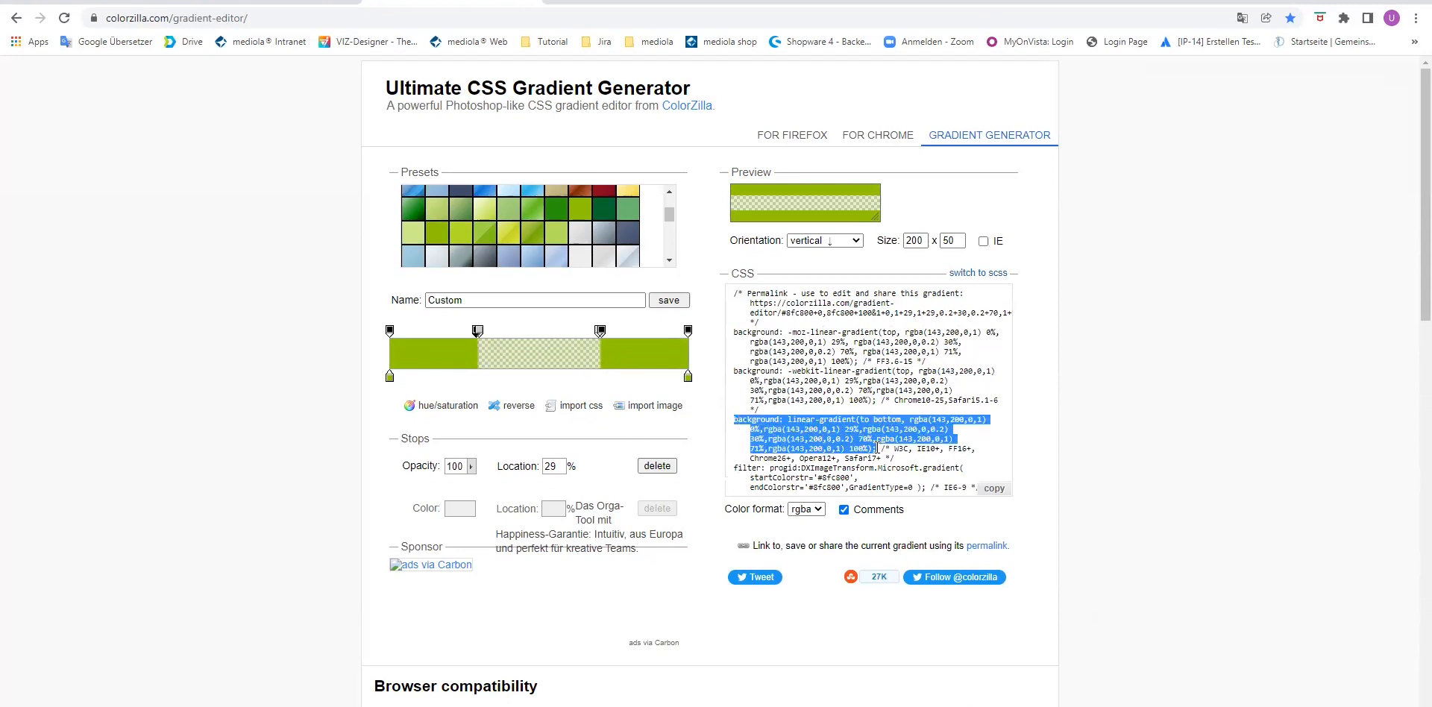
key("alt+Tab")
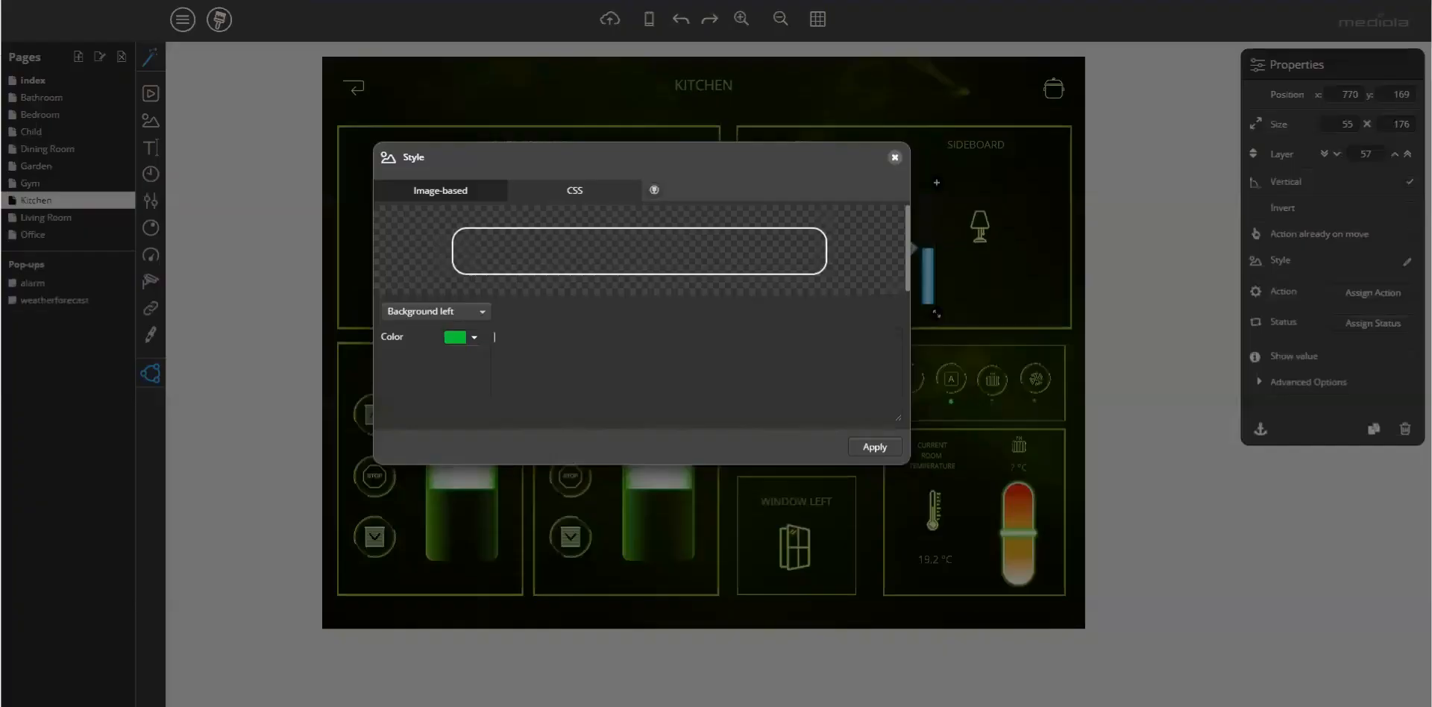
key("ctrl+v")
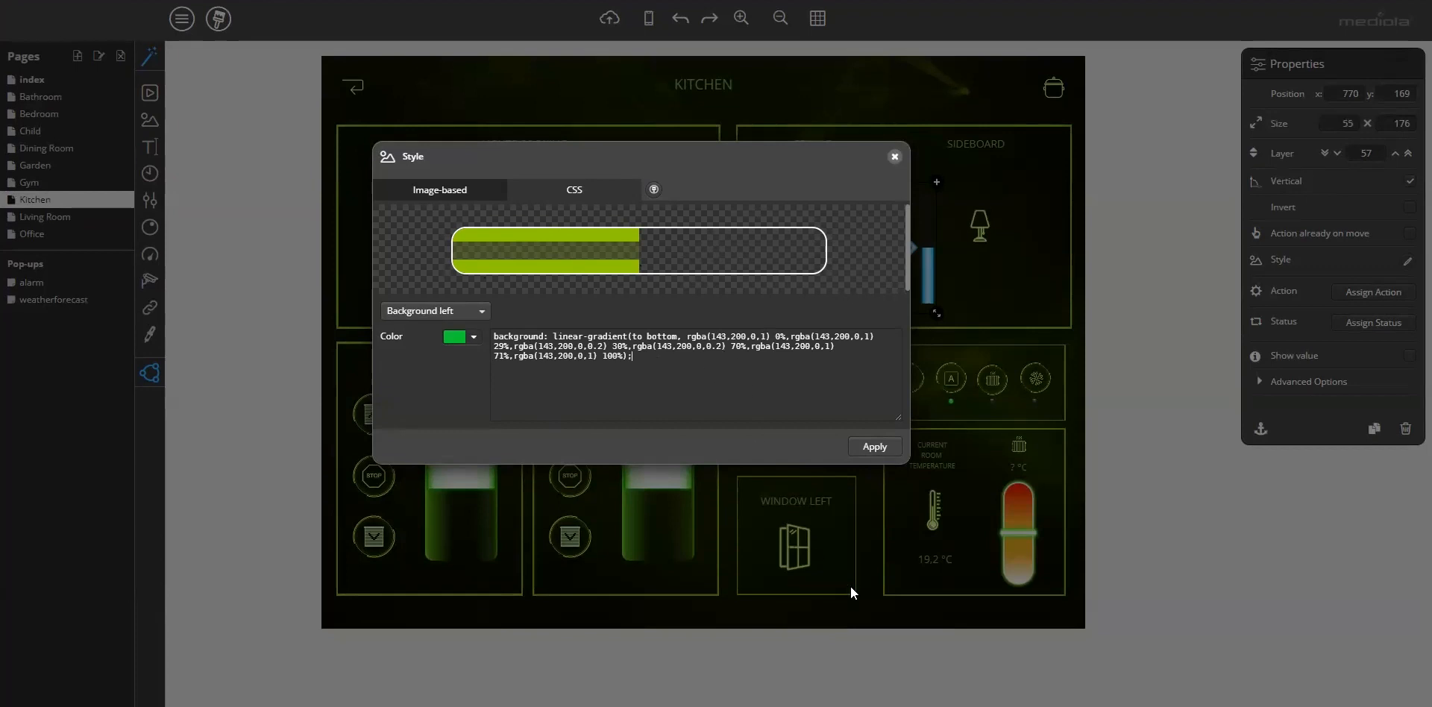
- Switch to the CSS Border Radius Generator and set different radii per corner: 0 for both left corners and 18 for both right corners
mouse_move(978, 706)
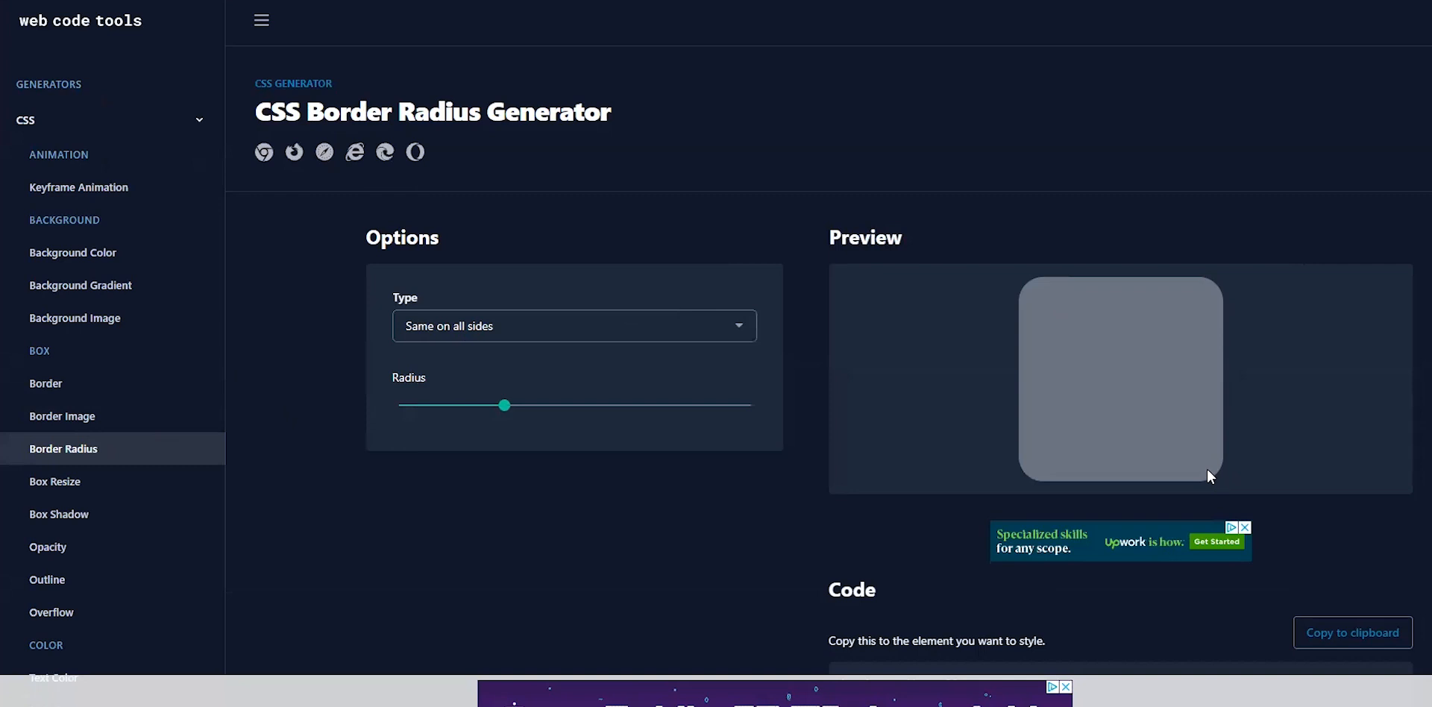
left_click(639, 326)
left_click(601, 361)
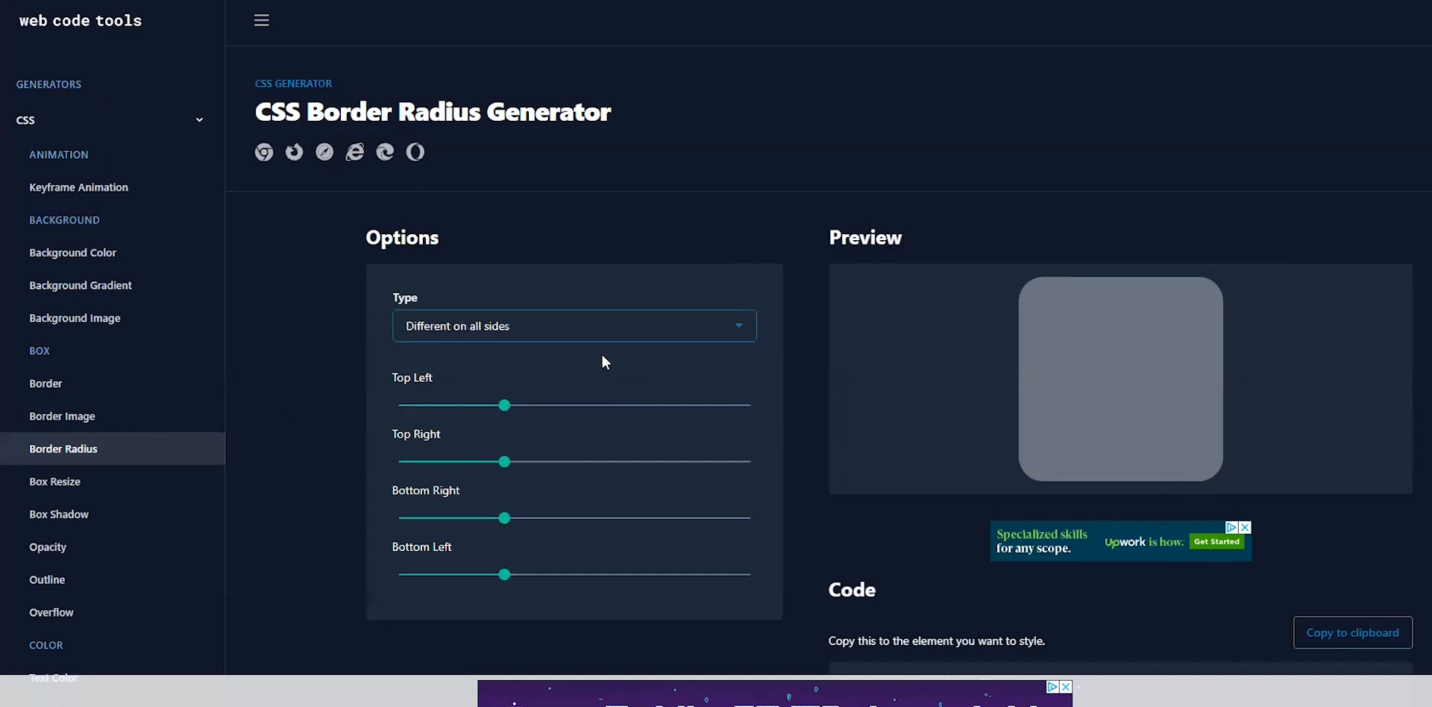
left_click_drag(504, 405, 345, 426)
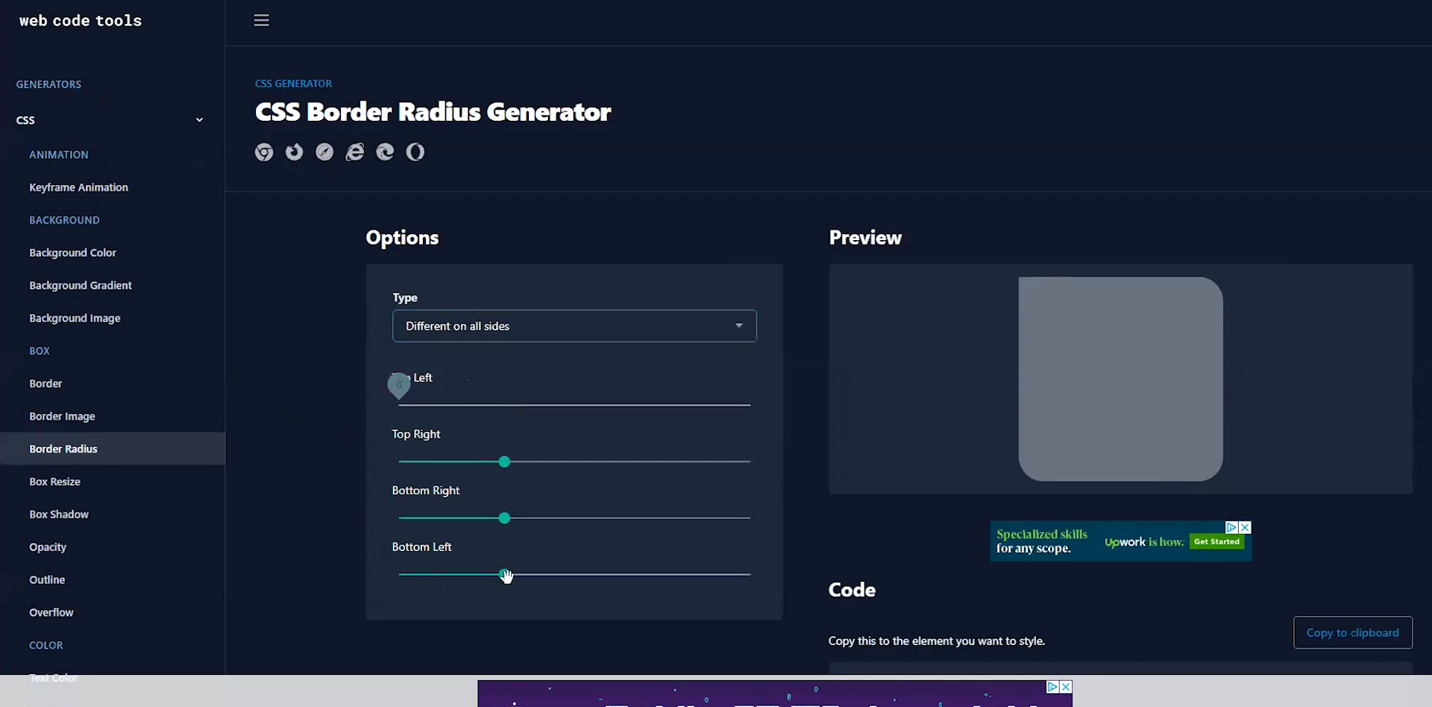
left_click_drag(504, 576, 320, 583)
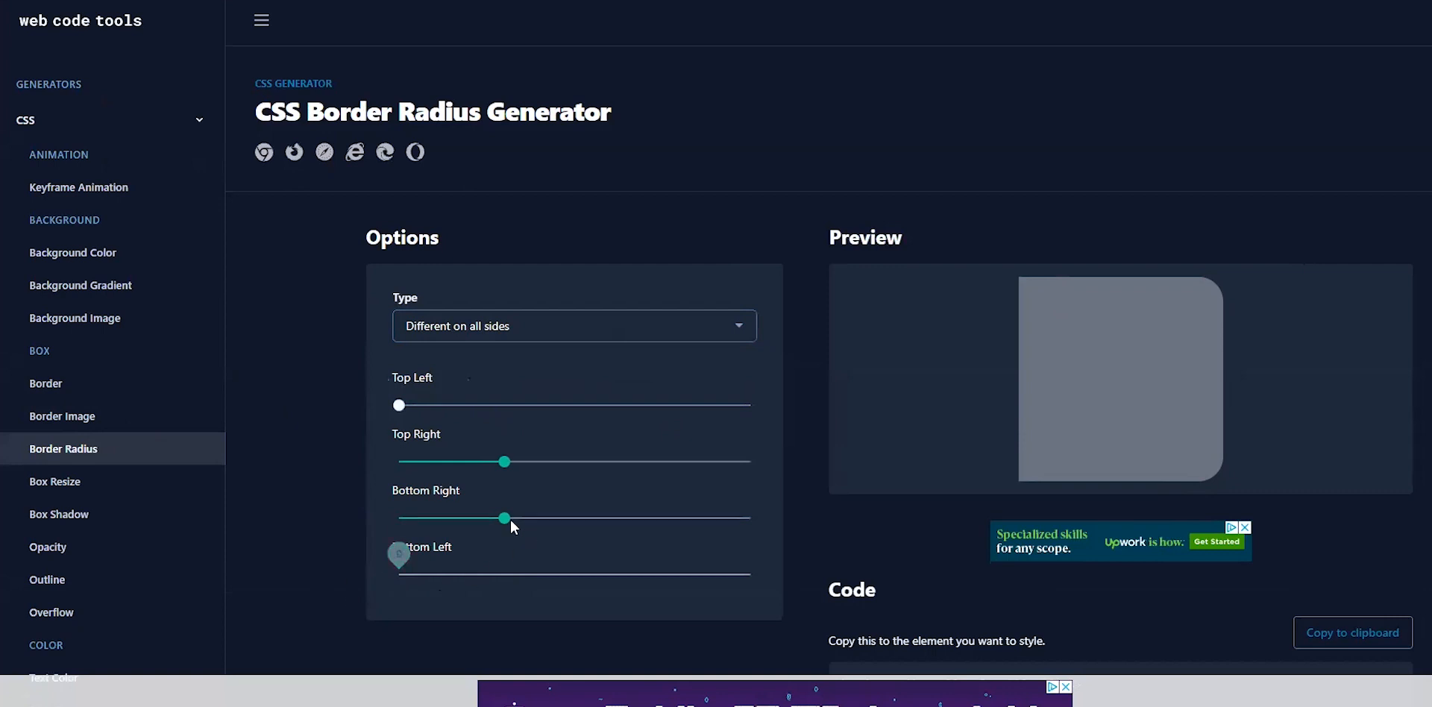
left_click_drag(505, 518, 468, 521)
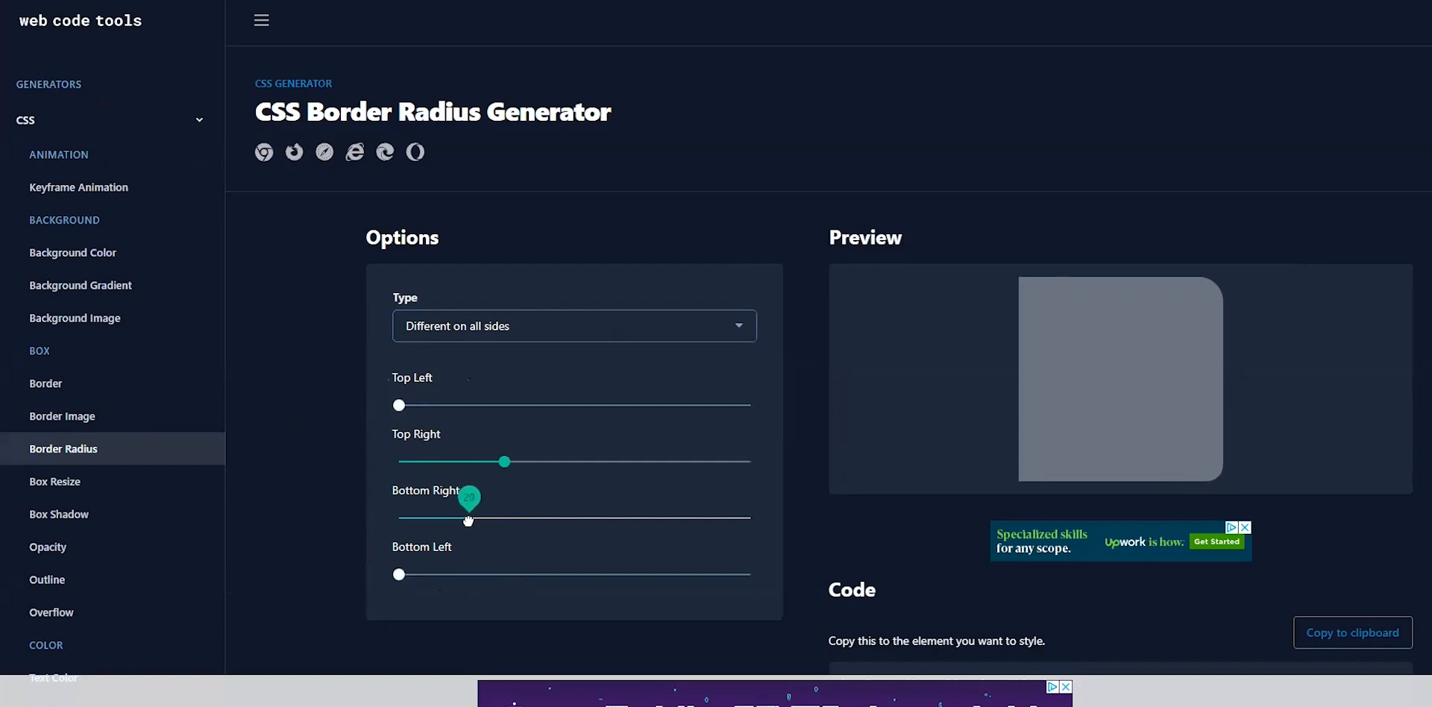
left_click_drag(505, 462, 466, 463)
left_click_drag(470, 517, 463, 518)
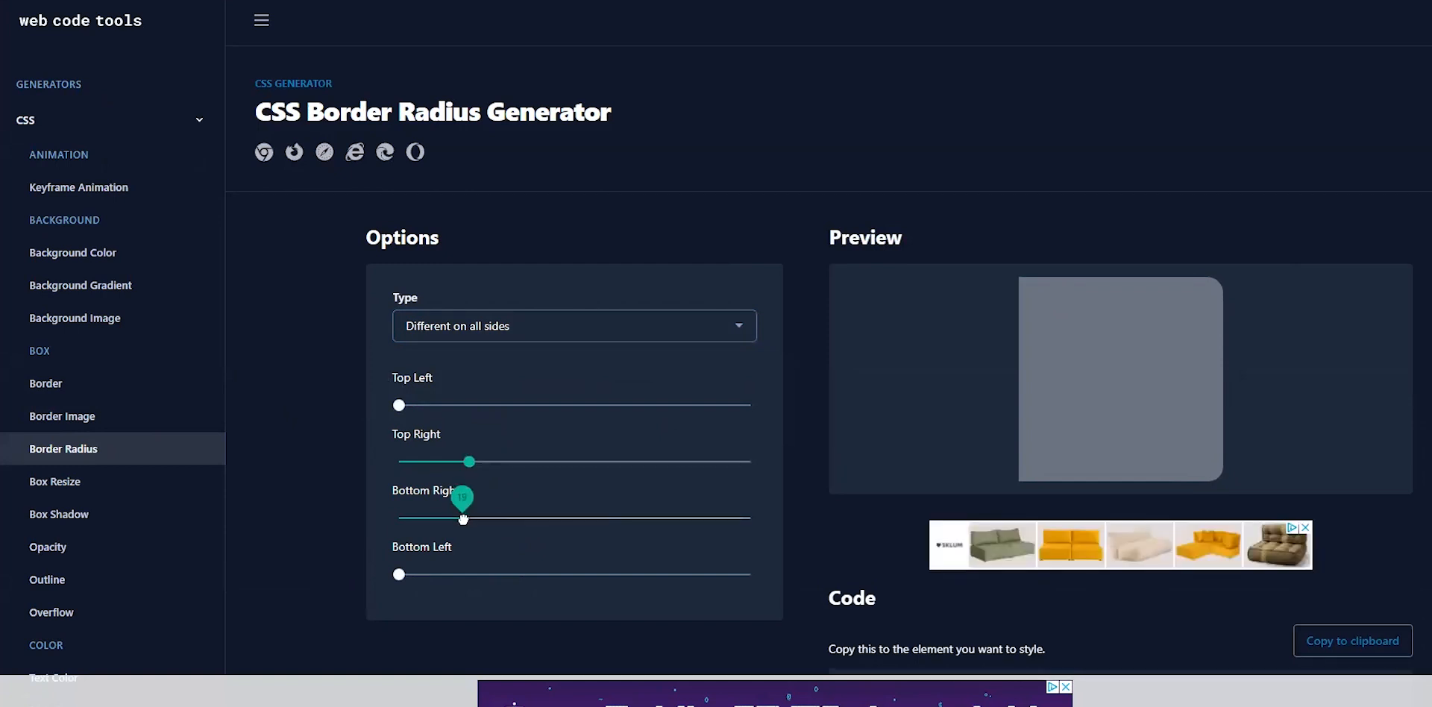
left_click_drag(466, 463, 462, 463)
- Copy the generated "border-radius: 0px 18px 18px 0px;" line below the gradient in the slider's Background left CSS
scroll(790, 475, "down", 4)
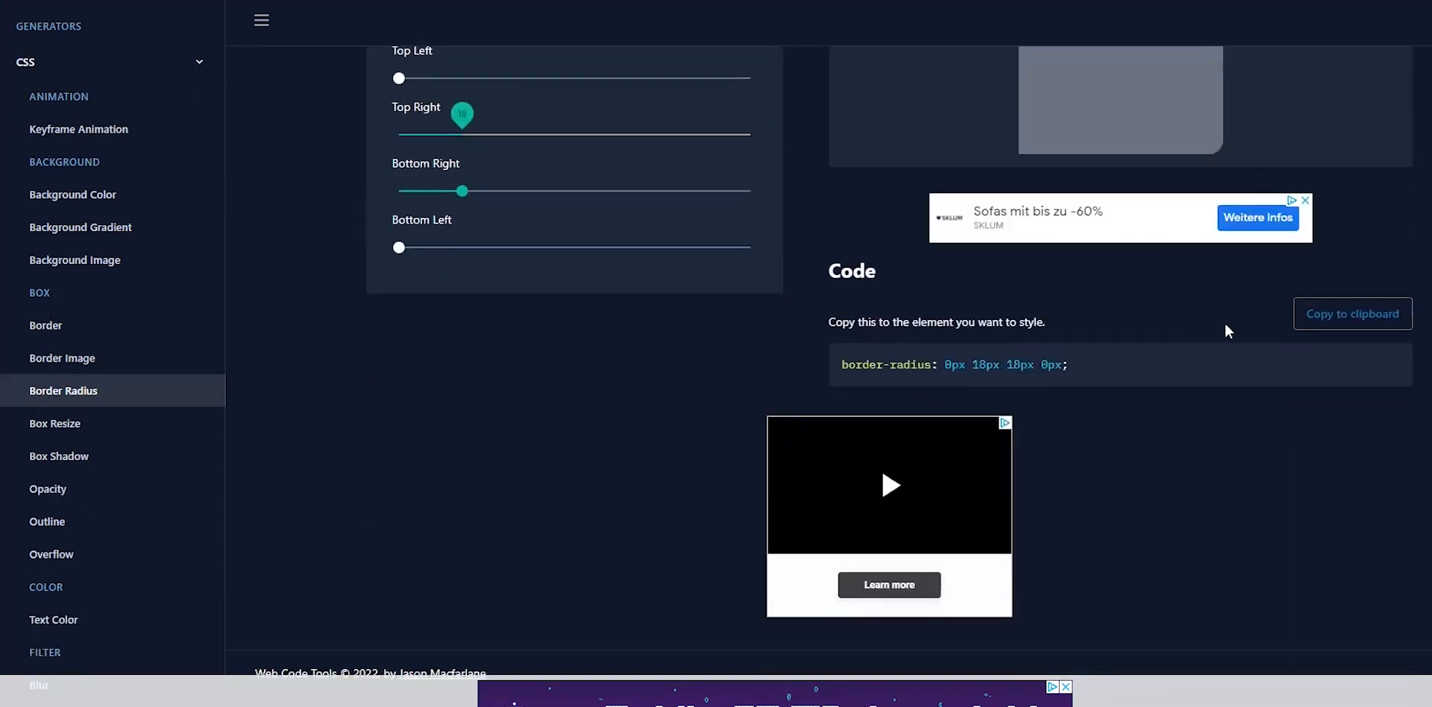
left_click_drag(1069, 365, 821, 371)
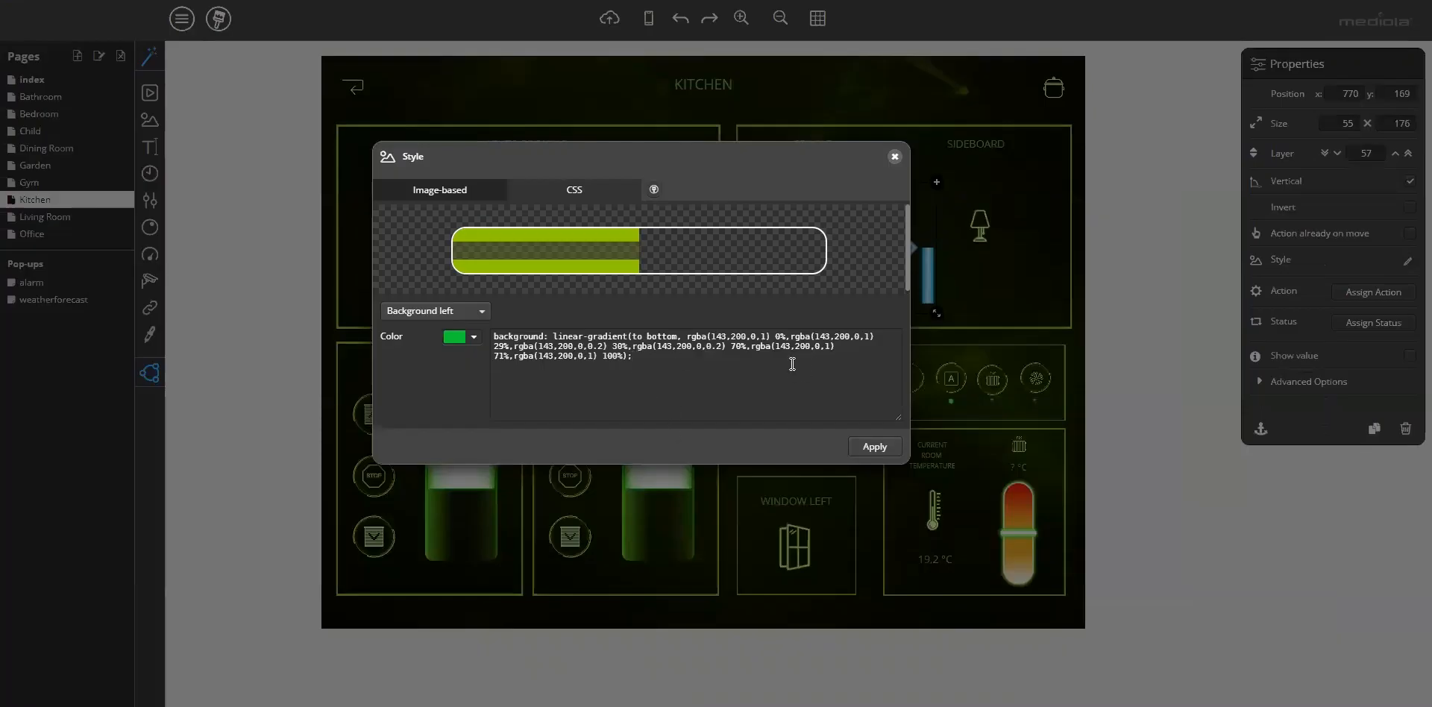
type("border-radius: 0px 18px 18px 0px;")
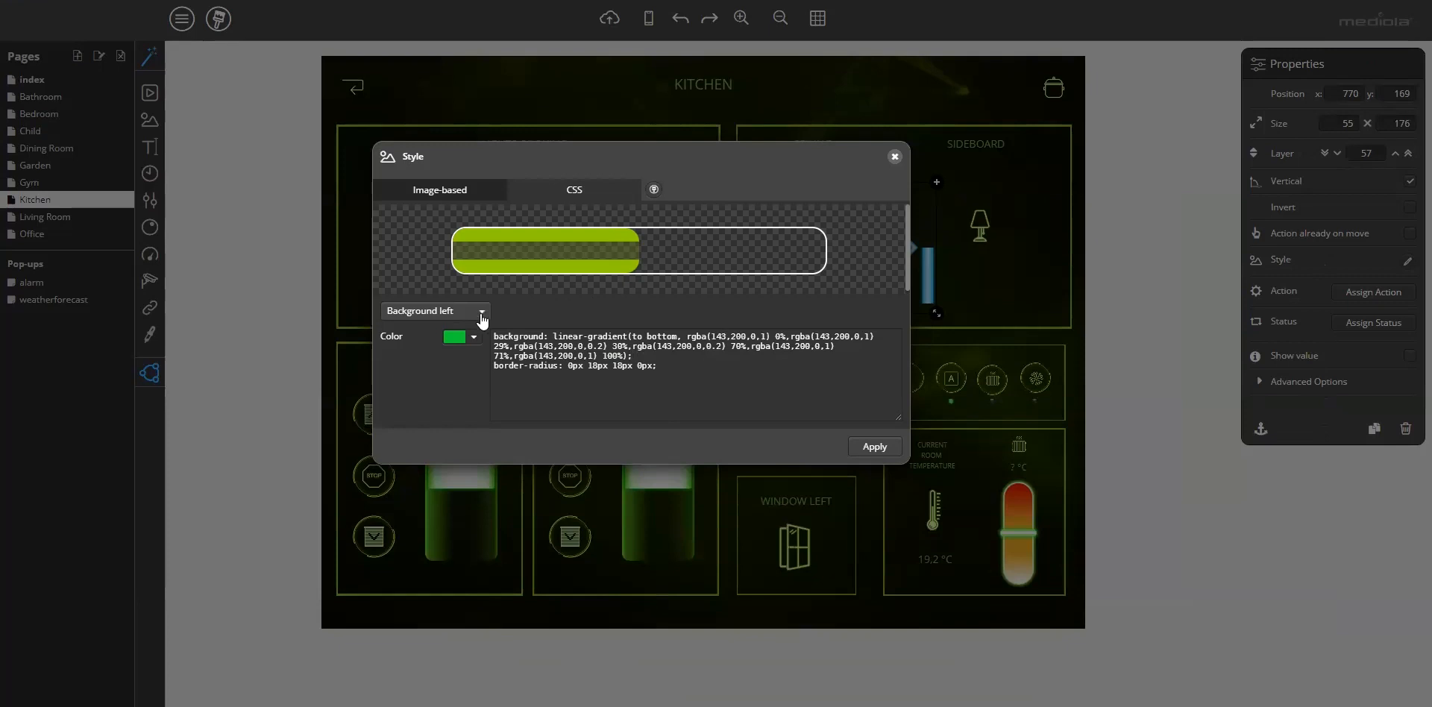
- Apply the style and enlarge the slider to 152 × 175 around the Sideboard lamp at position 803, 155
left_click(878, 455)
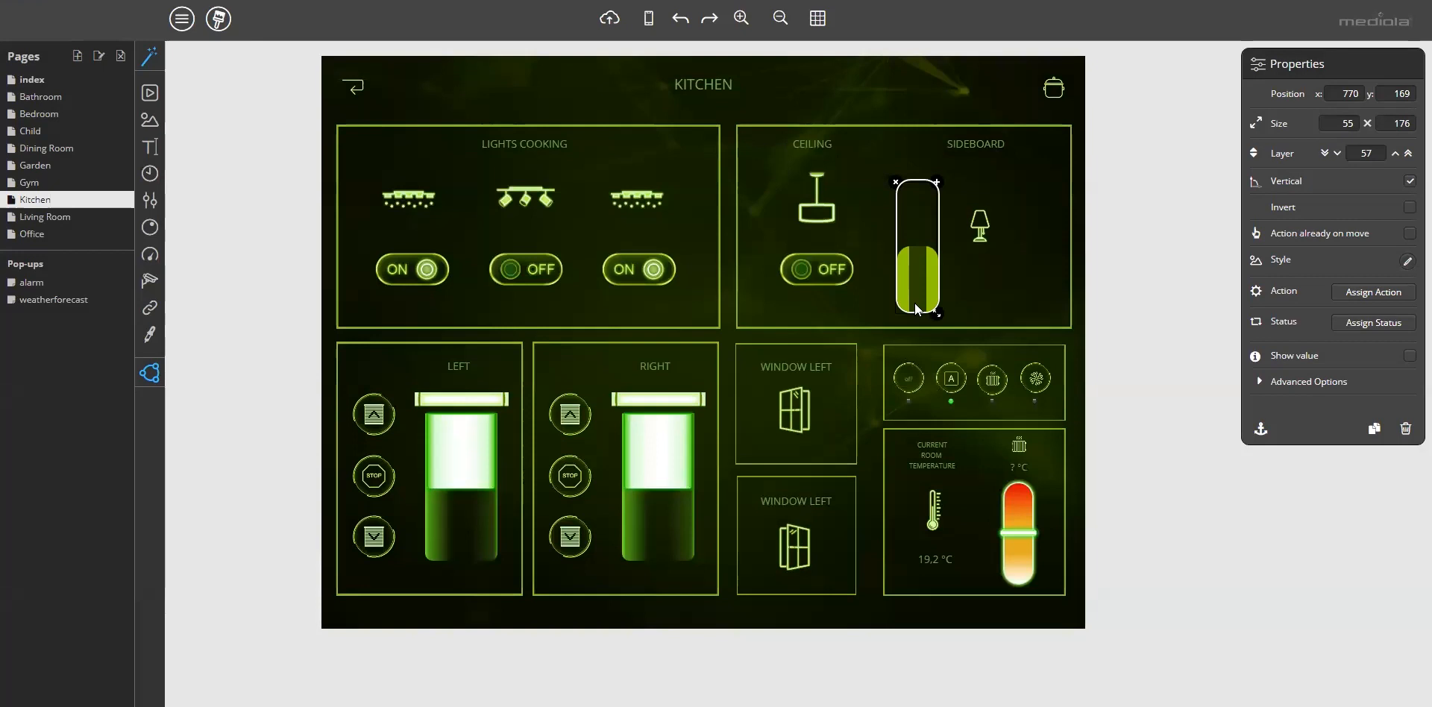
left_click_drag(936, 311, 992, 281)
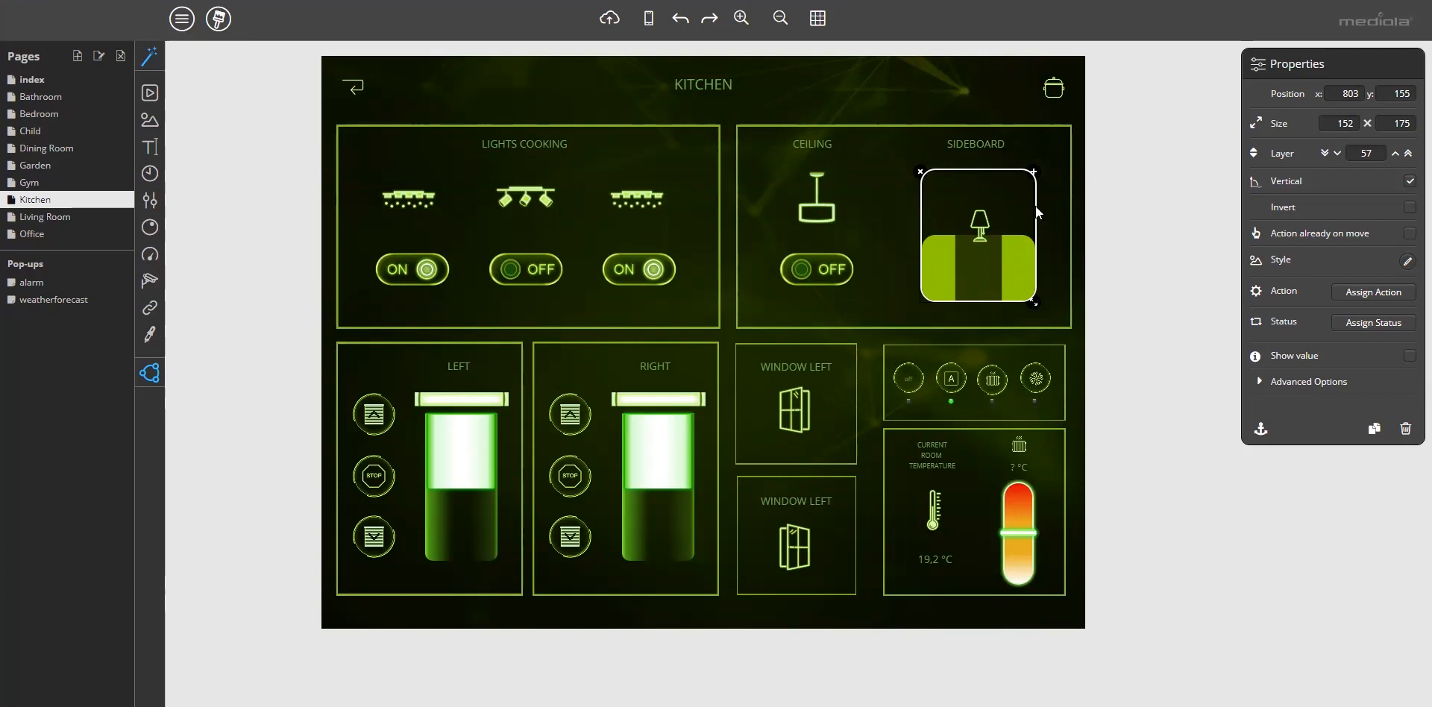
- Reopen the sideboard slider's style and copy the green rgba(143,200,0,1) value from its Background left CSS
left_click(1407, 262)
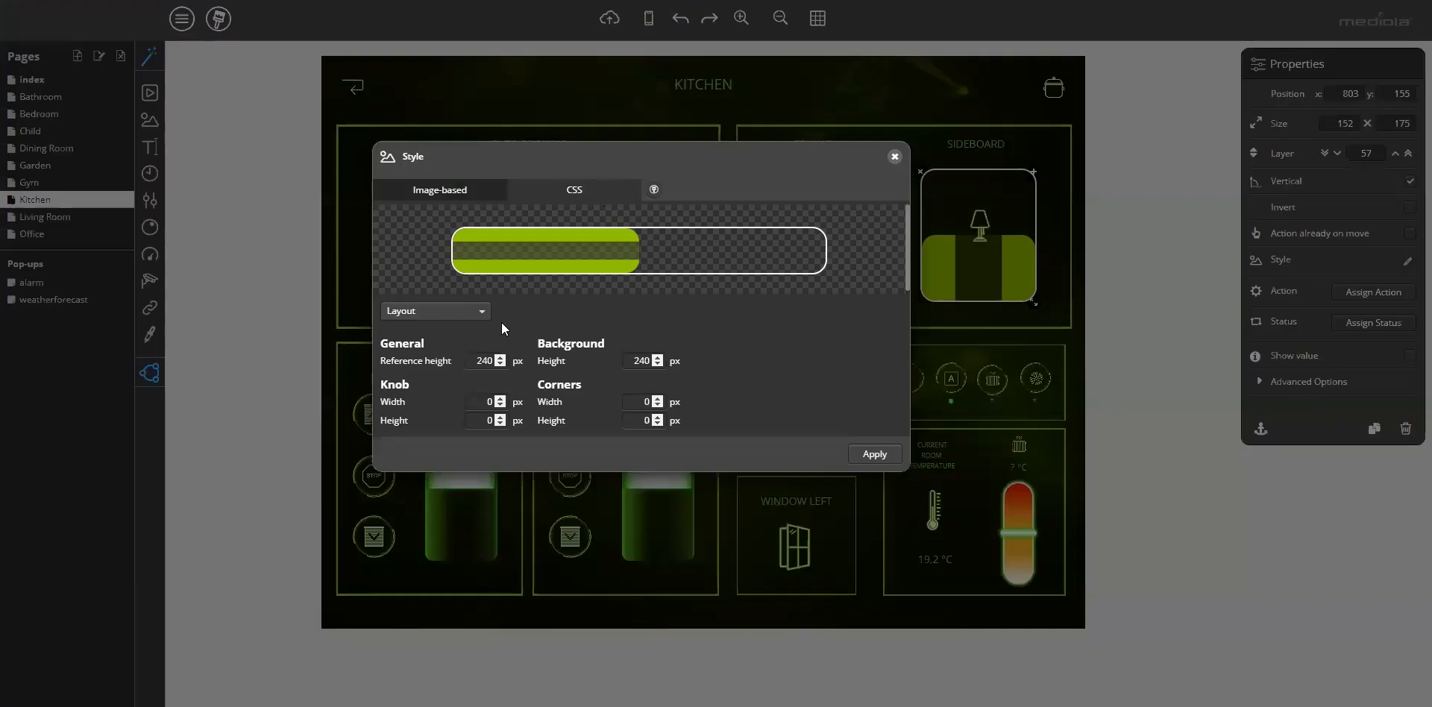
left_click(464, 314)
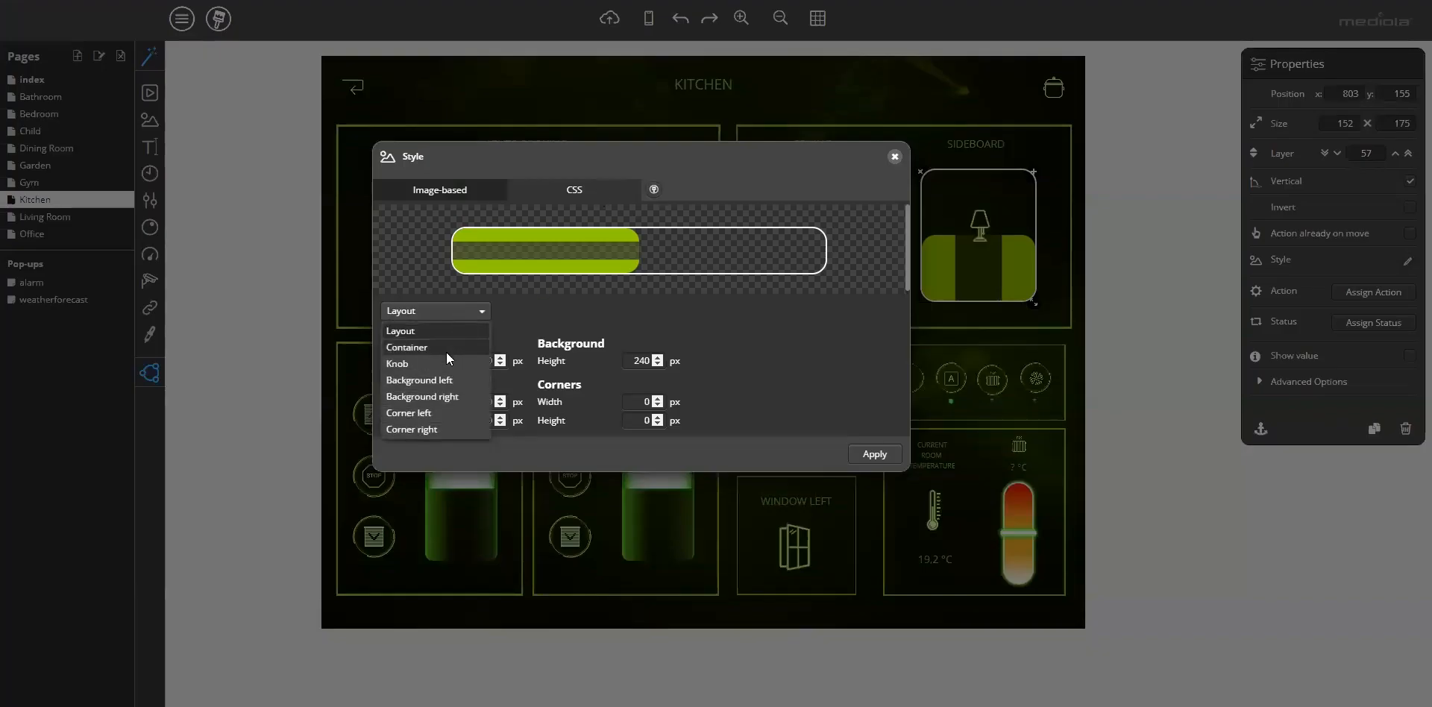
left_click(446, 347)
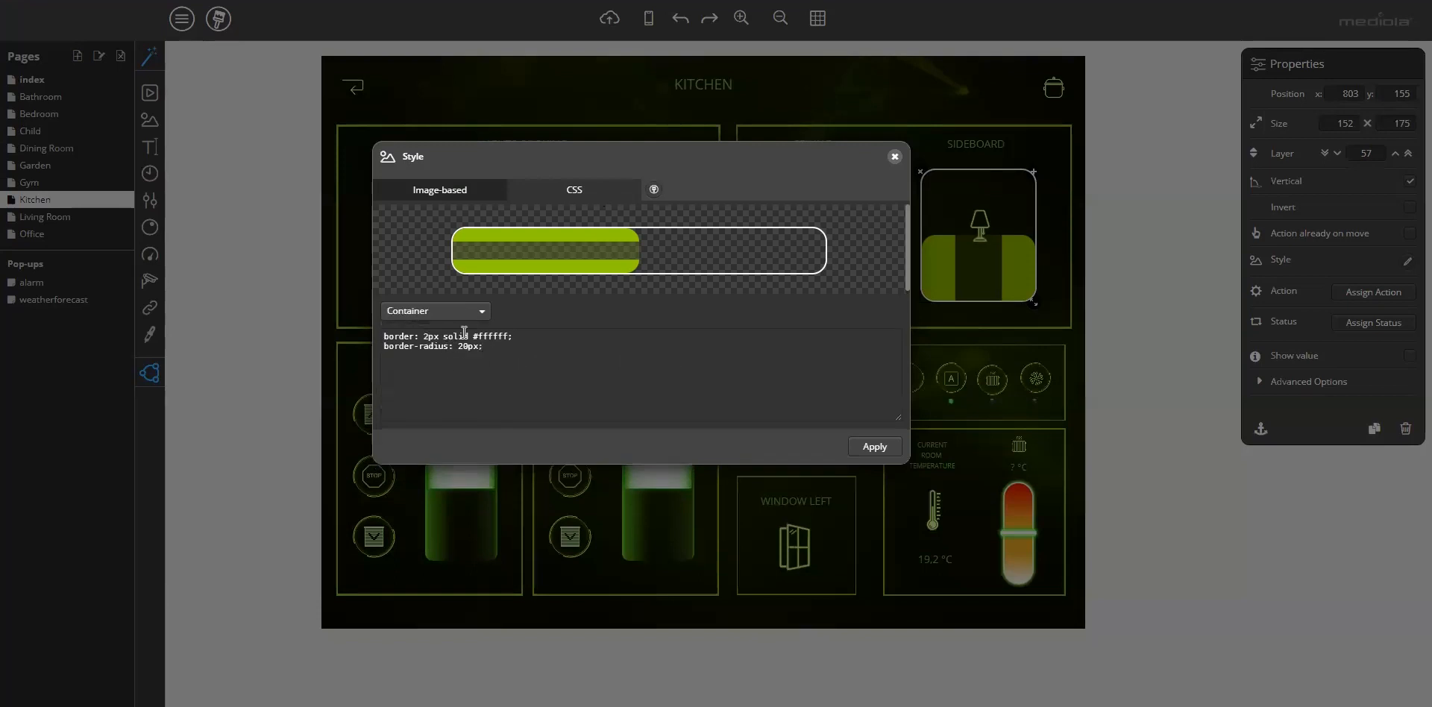
left_click_drag(470, 337, 510, 337)
left_click(451, 320)
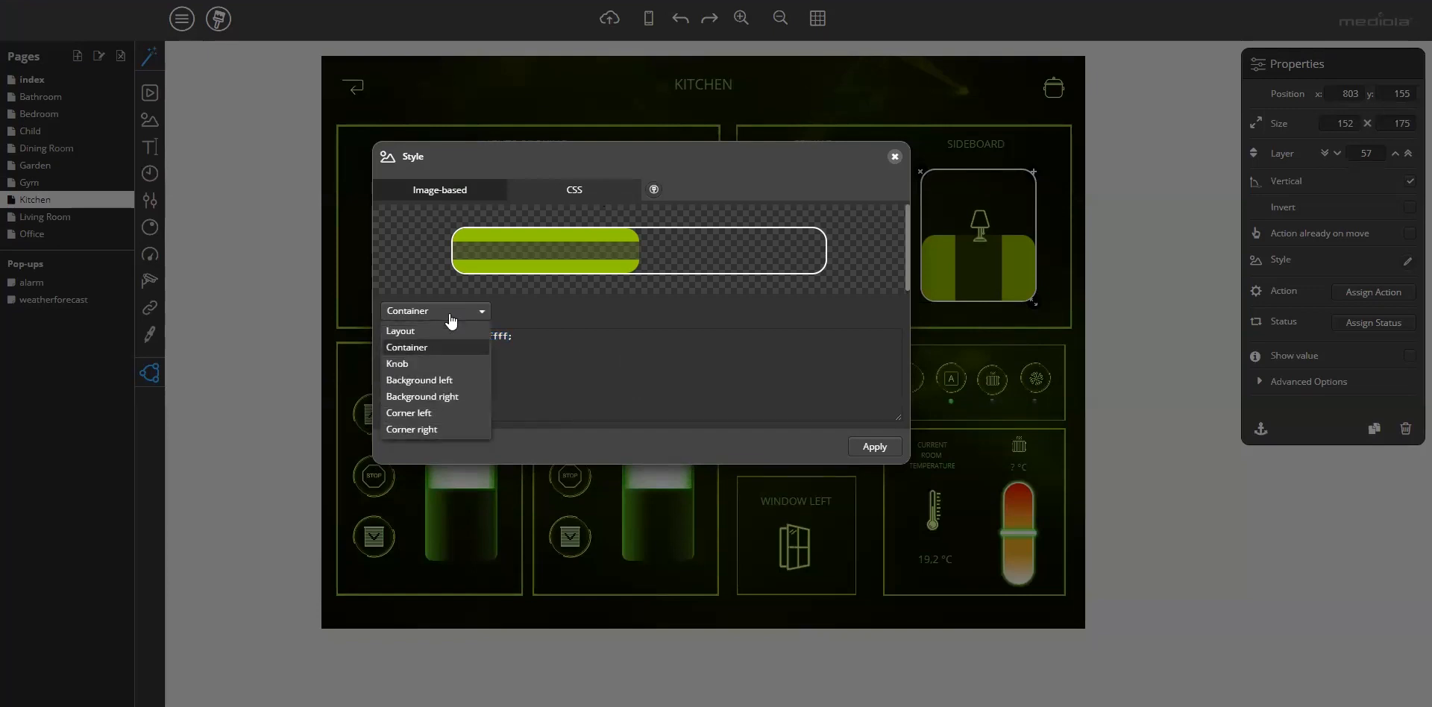
left_click(441, 380)
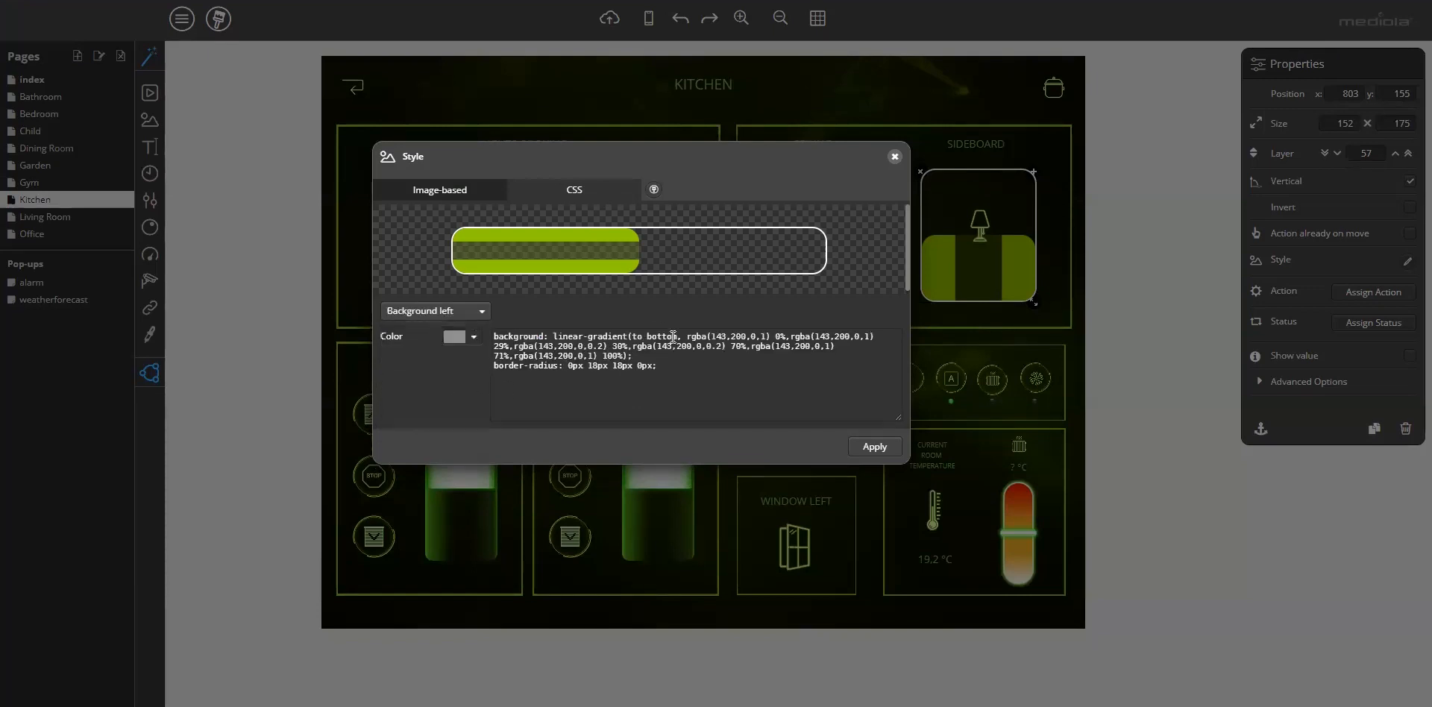
left_click_drag(686, 336, 772, 337)
key("ctrl+c")
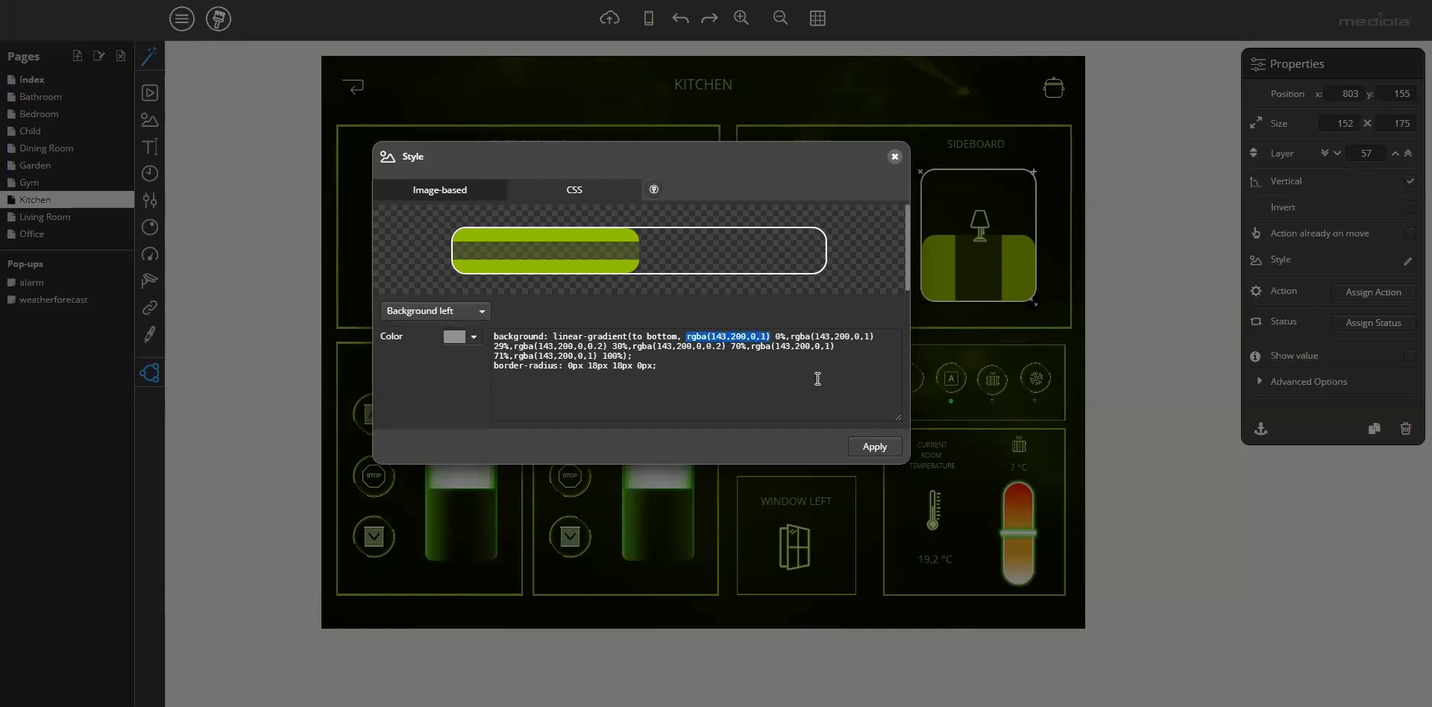
- Replace the white border color in the slider's Container CSS with rgba(143,200,0,1) and apply the style
left_click(422, 311)
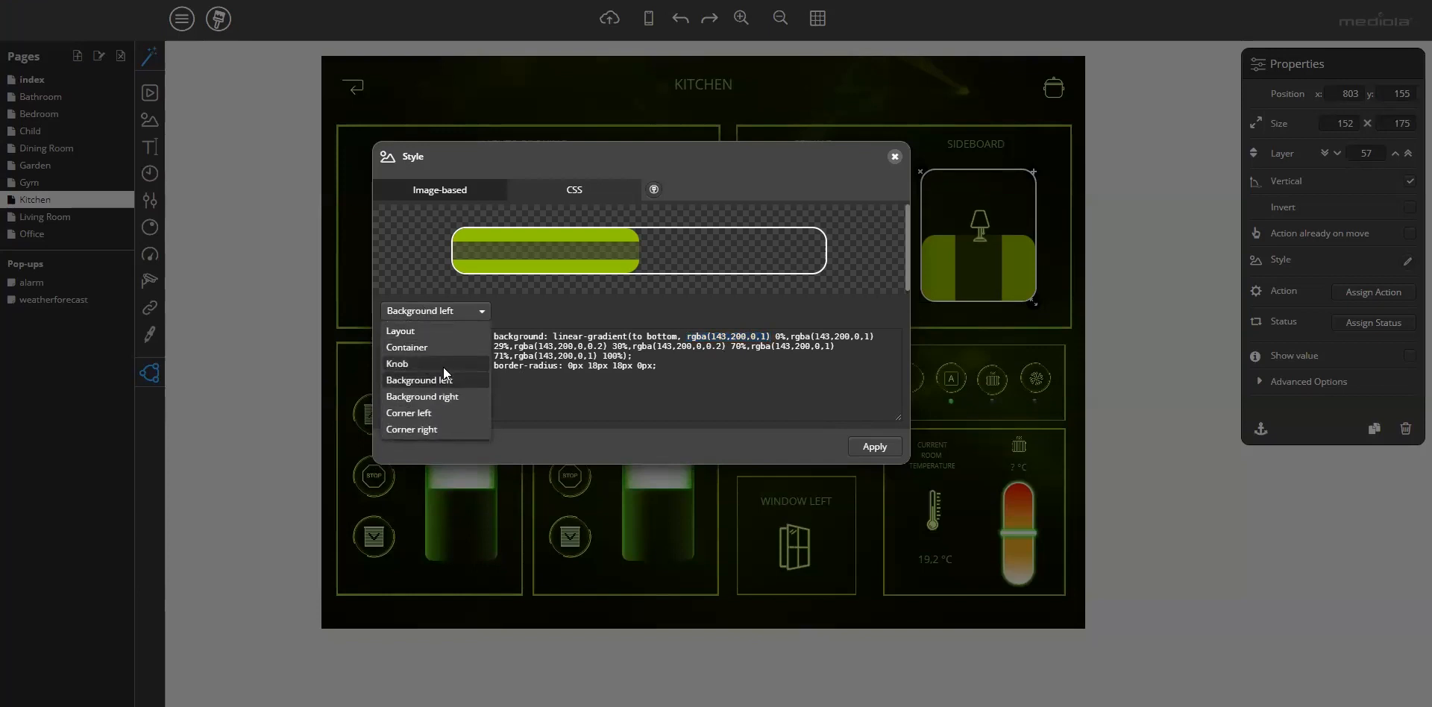
left_click(440, 347)
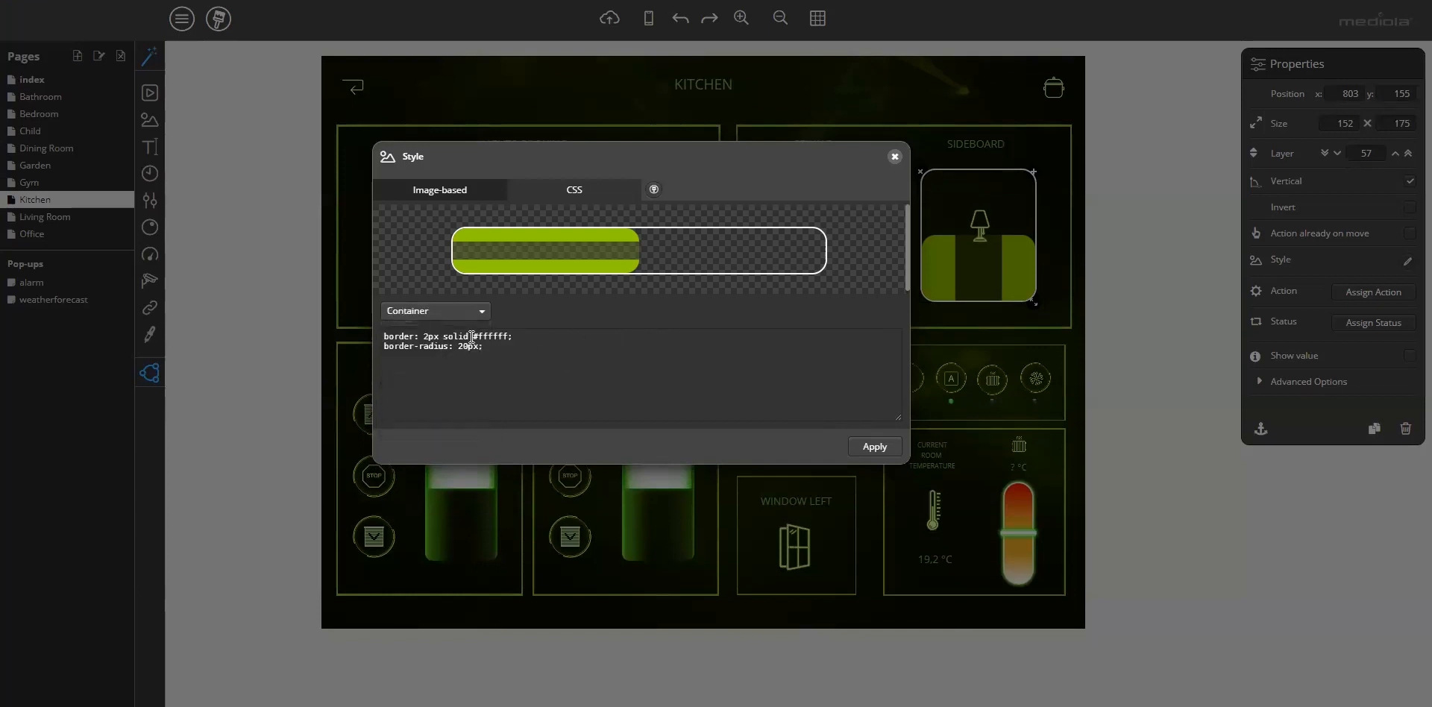
left_click_drag(473, 336, 505, 333)
key("BackSpace")
key("ctrl+v")
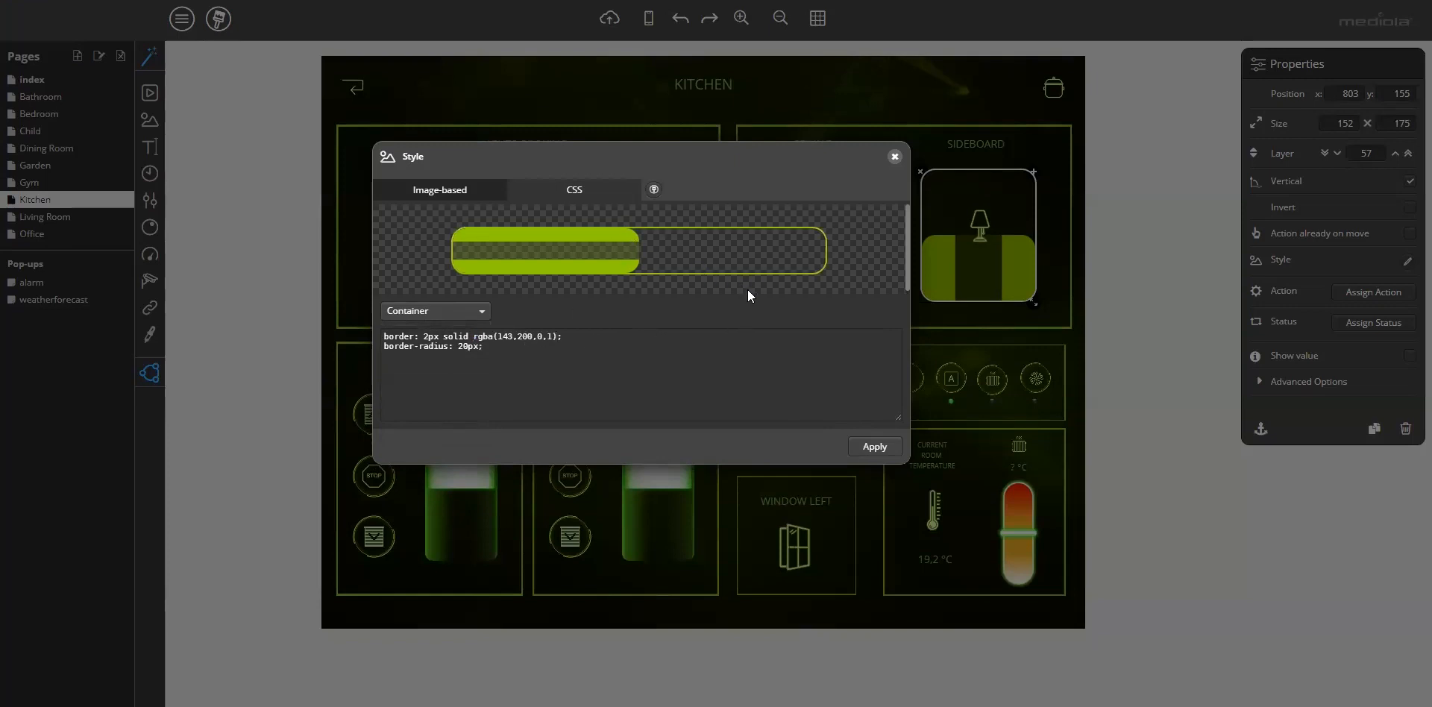
left_click(873, 447)
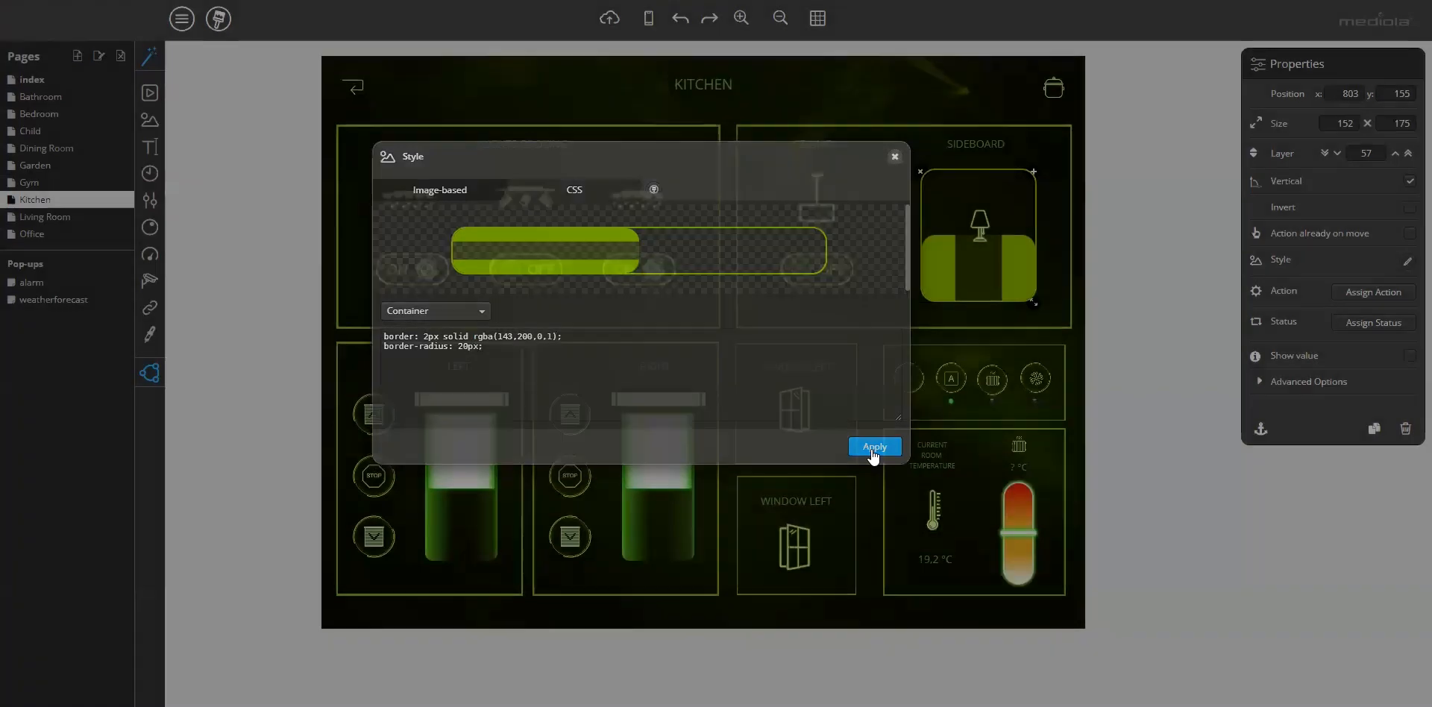
- Preview the Kitchen page on the simulated tablet, test the Sideboard slider by raising its level, and close the preview
left_click(648, 22)
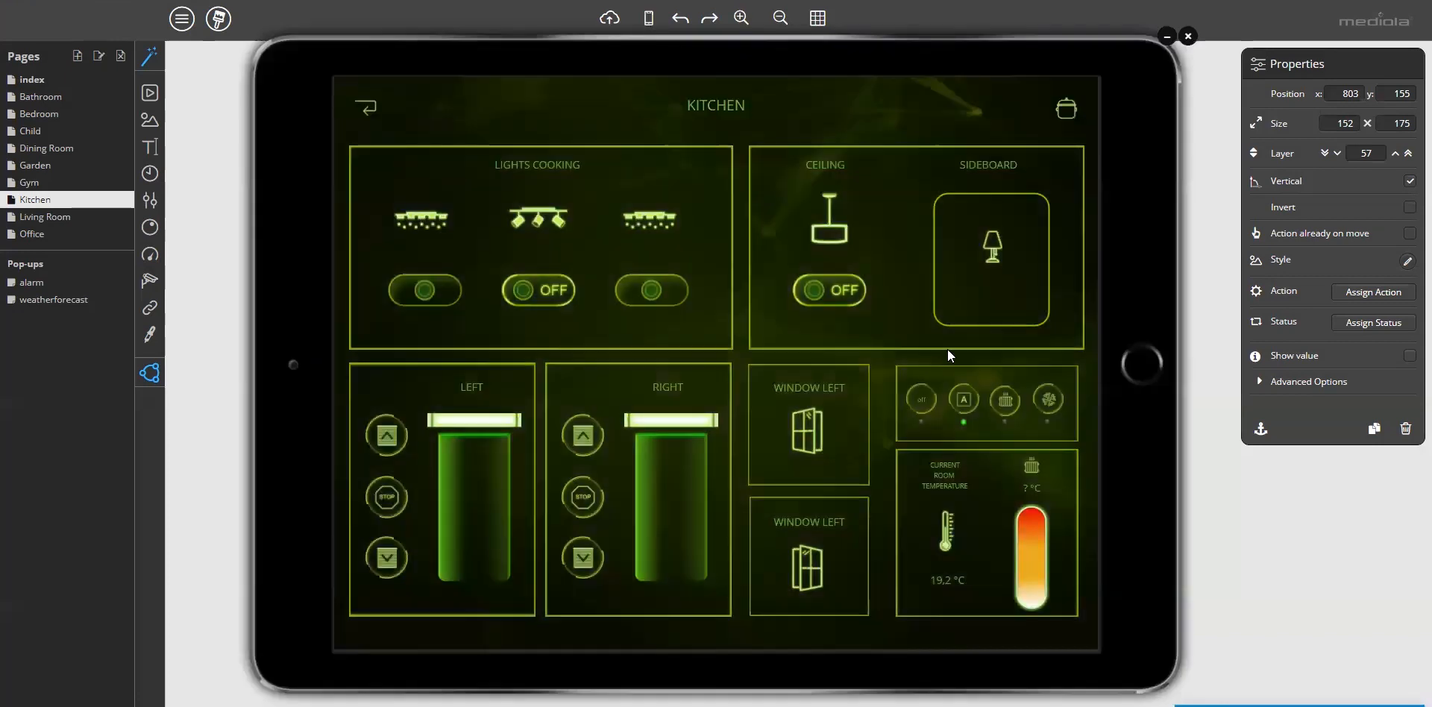
left_click_drag(999, 322, 1034, 230)
left_click(1188, 36)
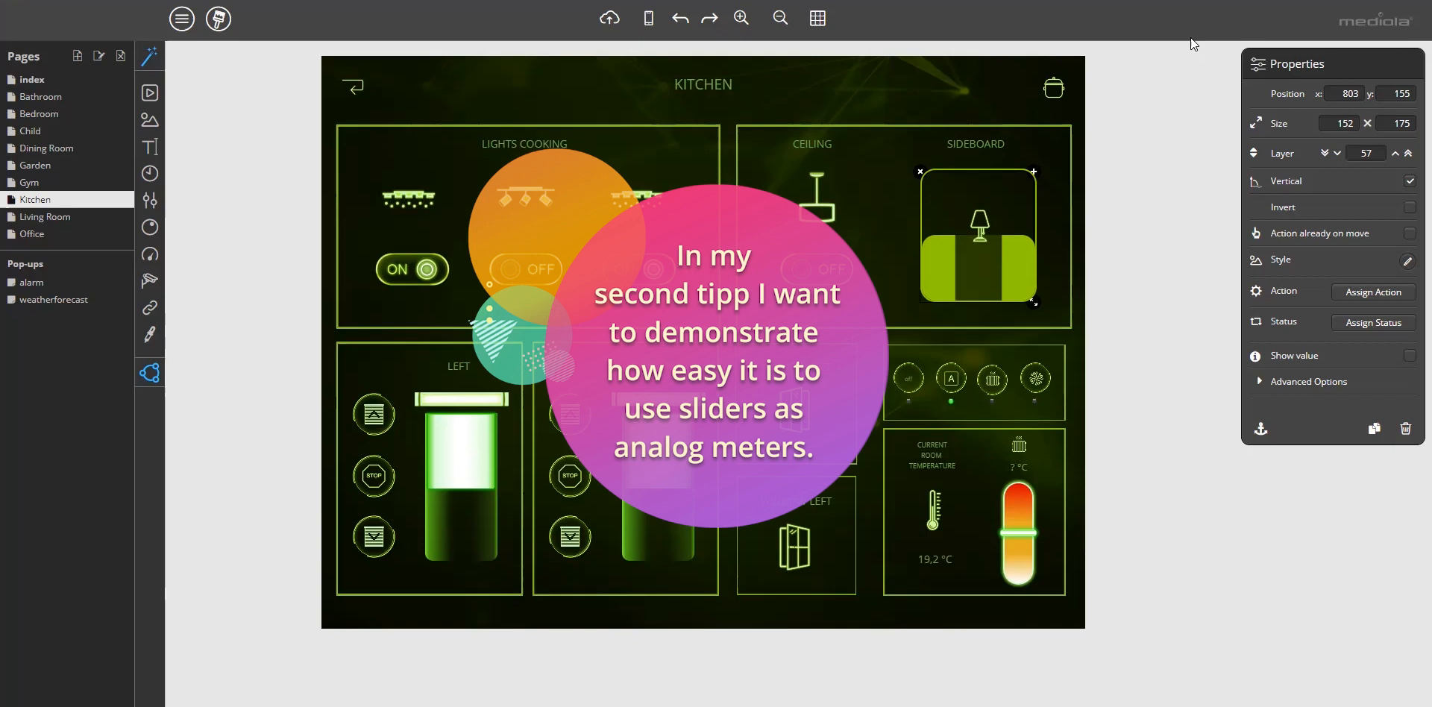
- Add a second slider to the Kitchen page, make it vertical and place it near the room thermometer at position 753, 487
left_click_drag(150, 200, 902, 514)
left_click(1409, 181)
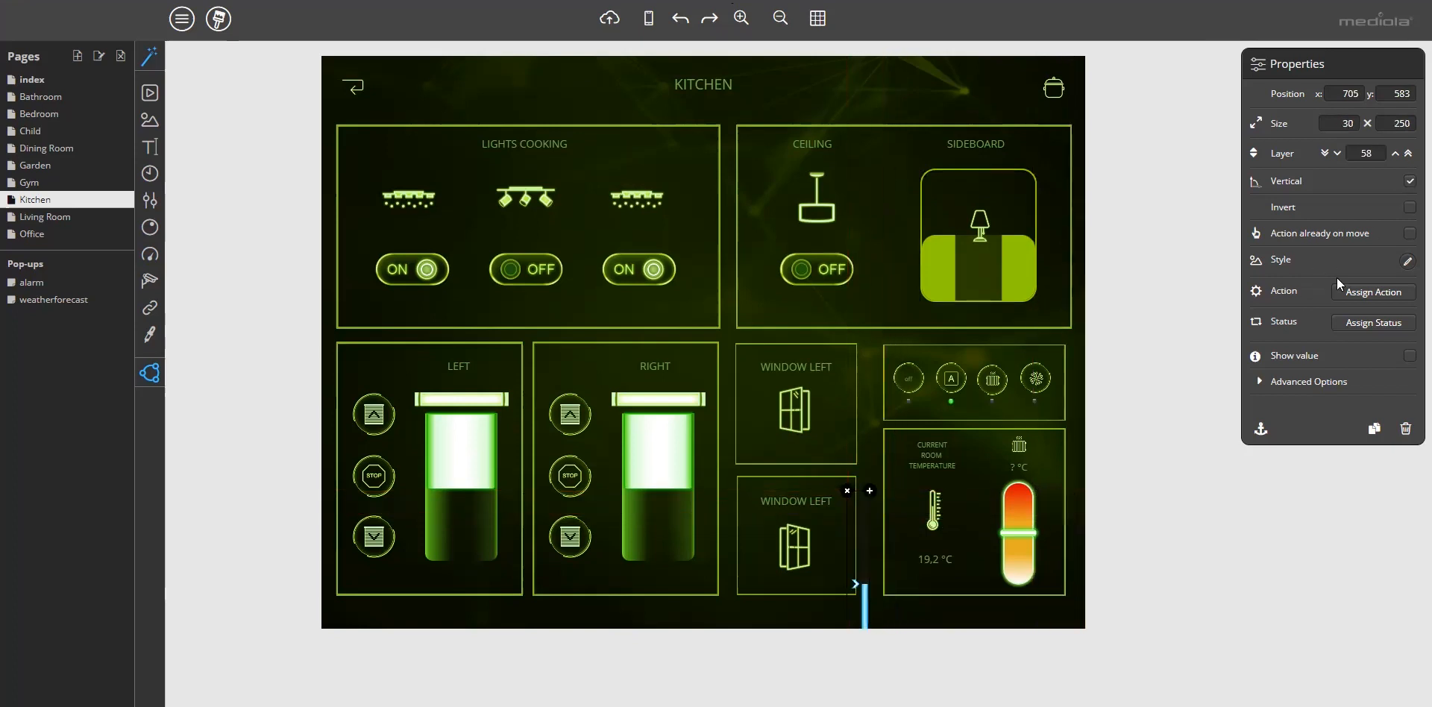
left_click_drag(872, 589, 896, 527)
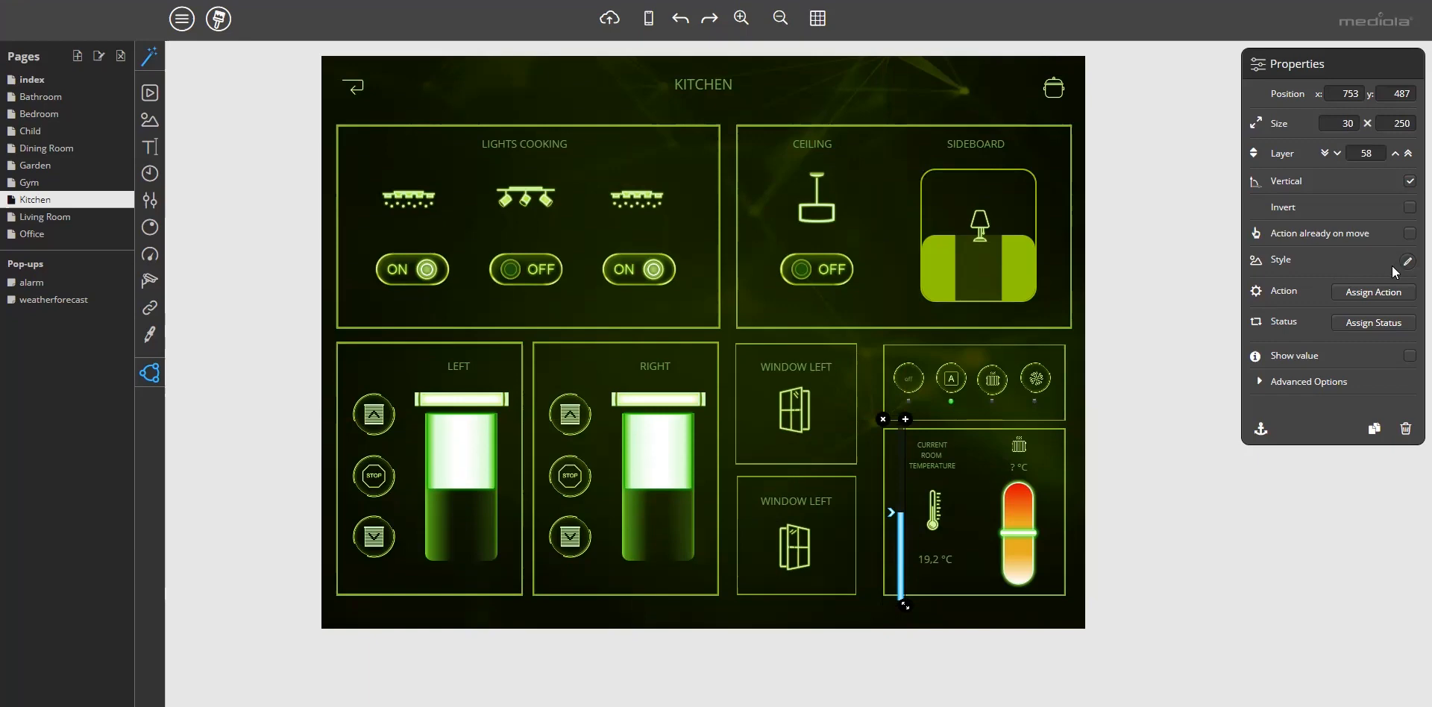
- Assign the new slider's status from the Device source, room Tado, third tado Smart Radiator Thermostat in the list, using current temperature
left_click(1365, 320)
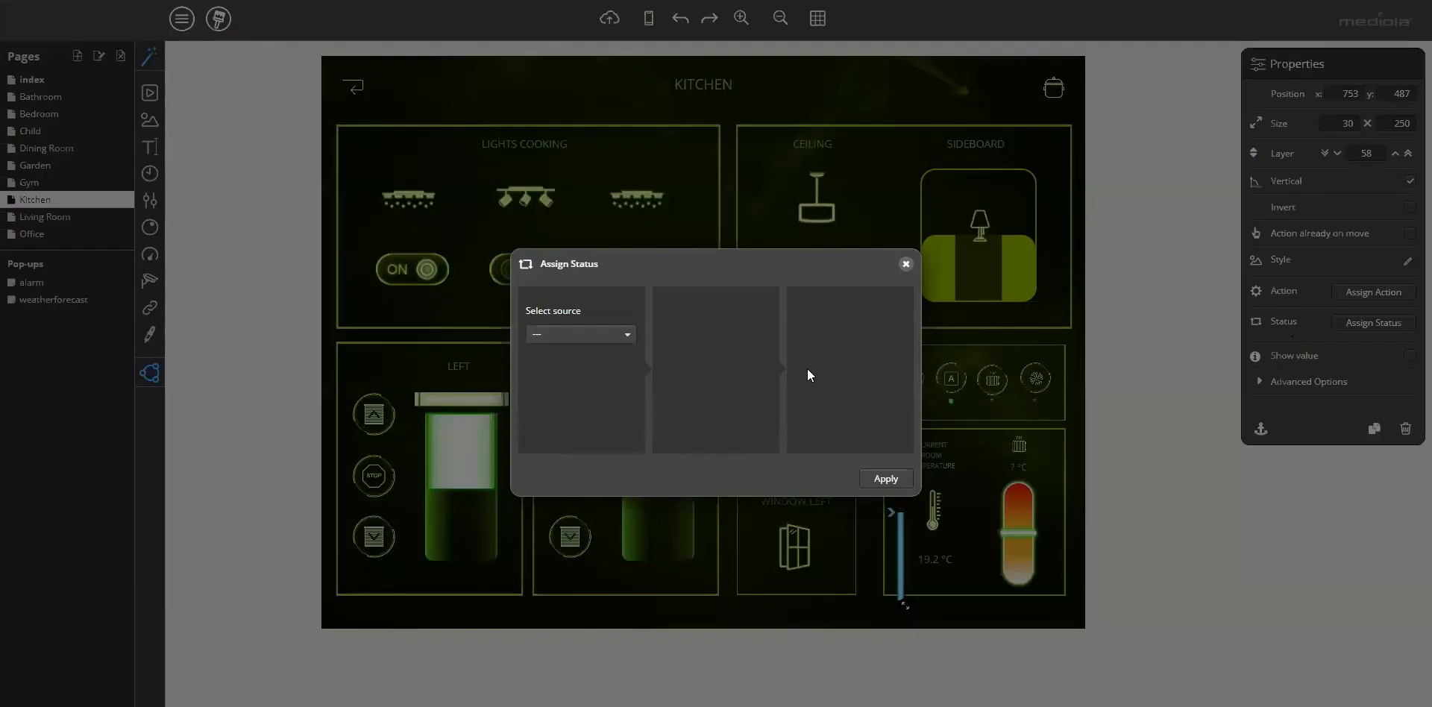
left_click(600, 349)
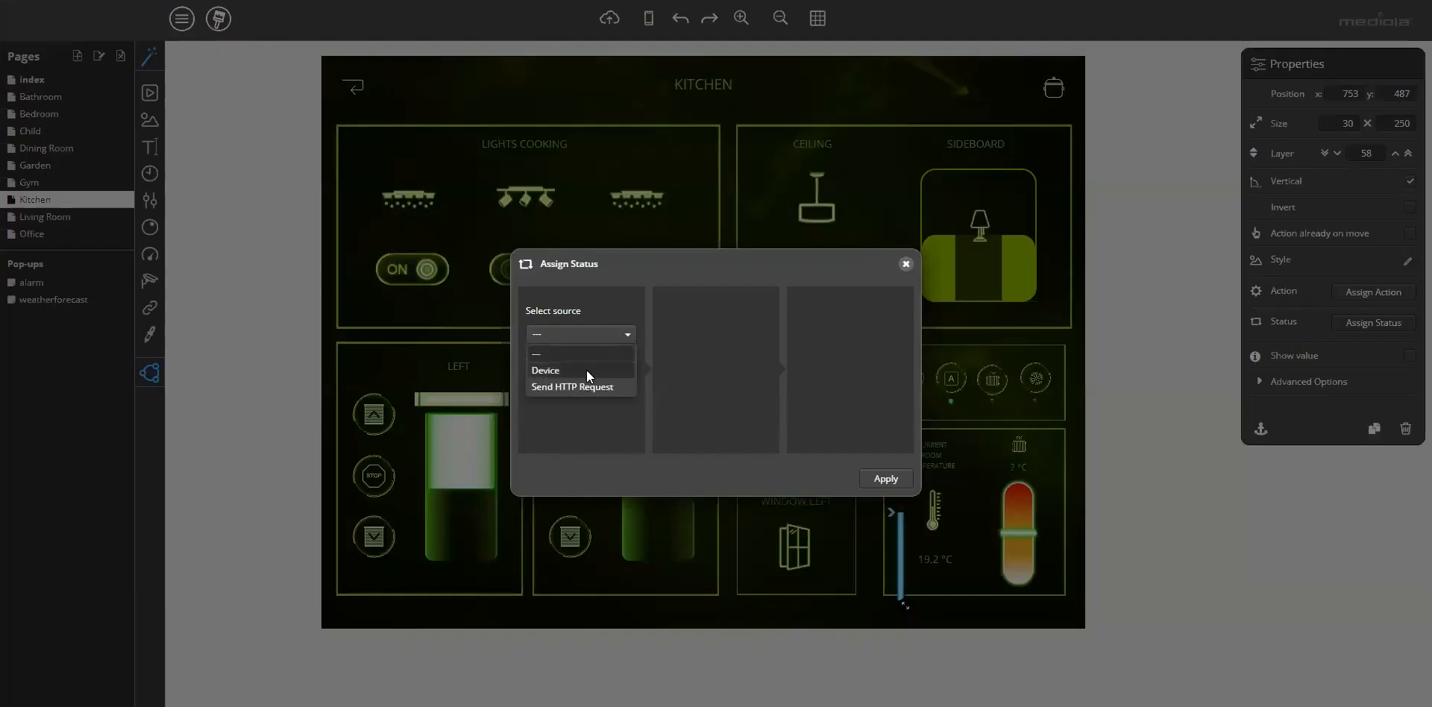
left_click(586, 370)
left_click(739, 334)
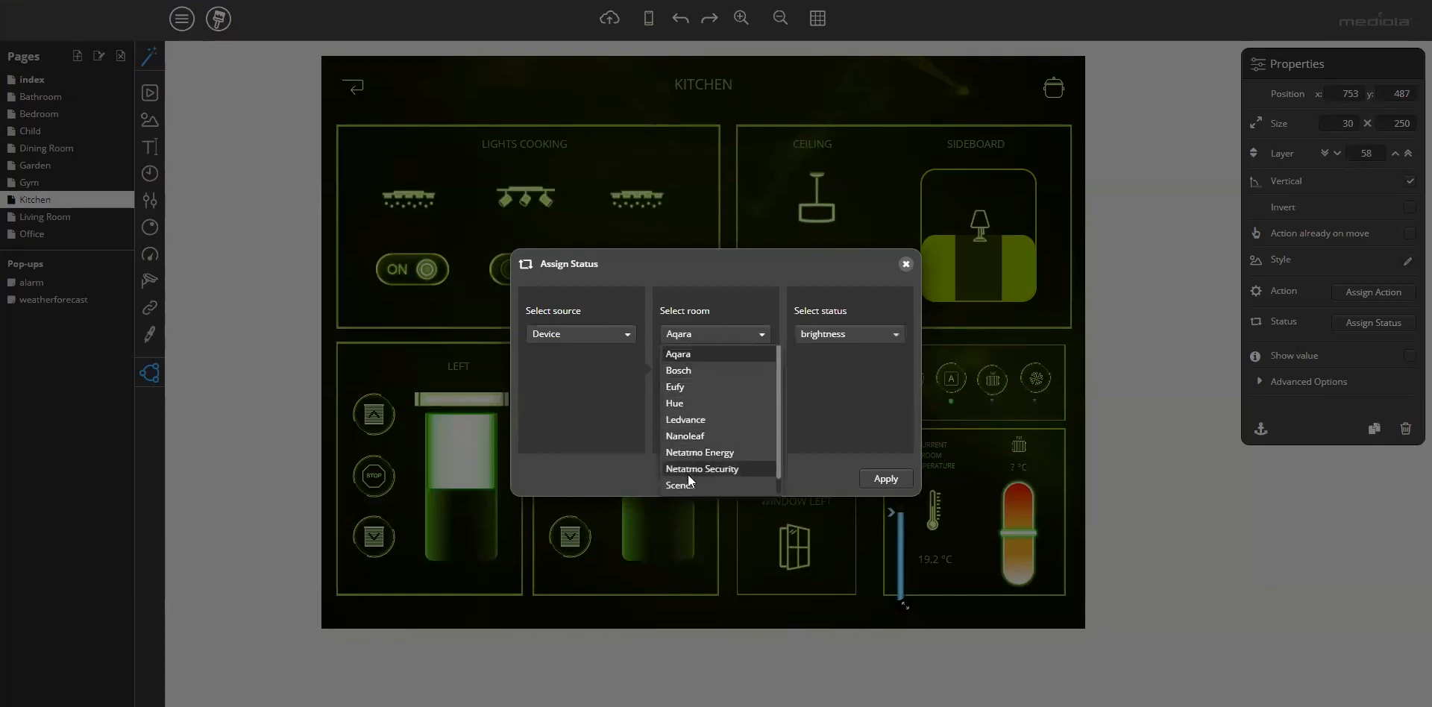
scroll(685, 474, "down", 1)
left_click(683, 482)
left_click(745, 389)
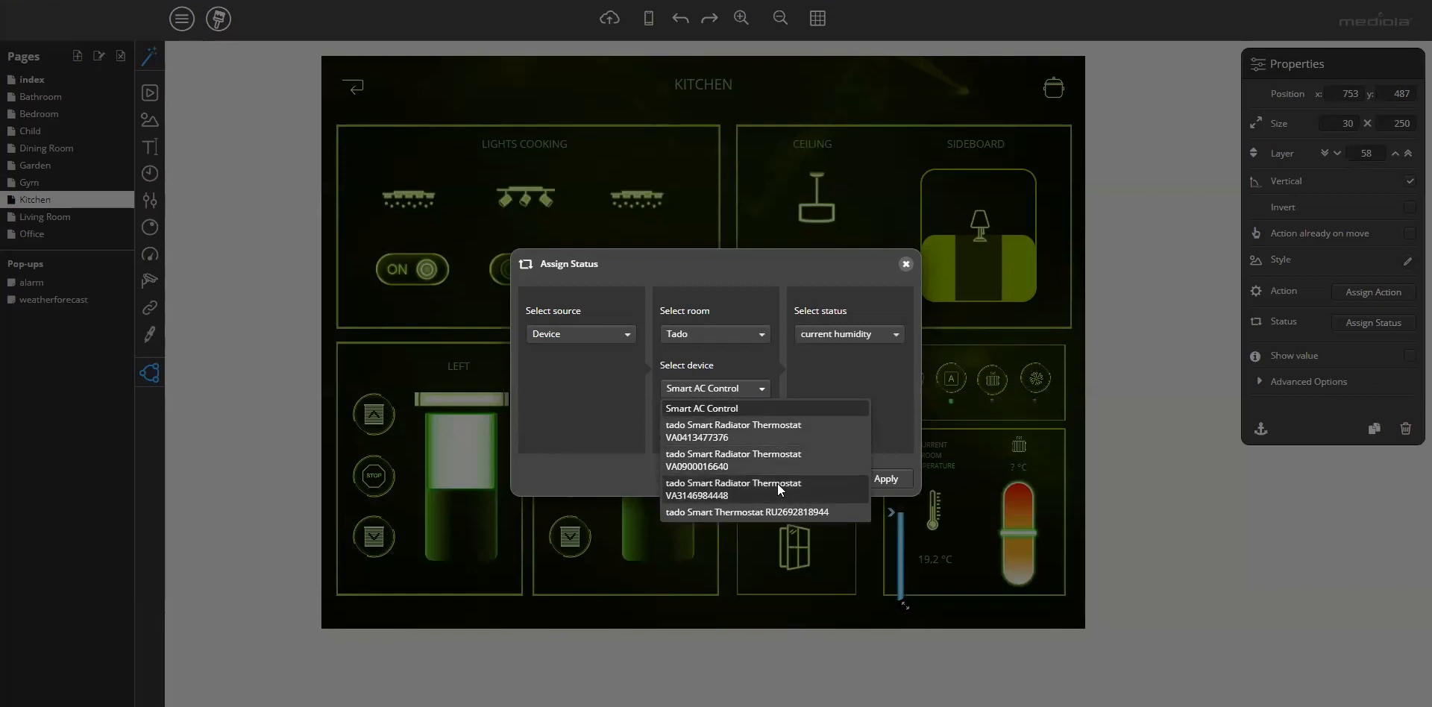
left_click(780, 489)
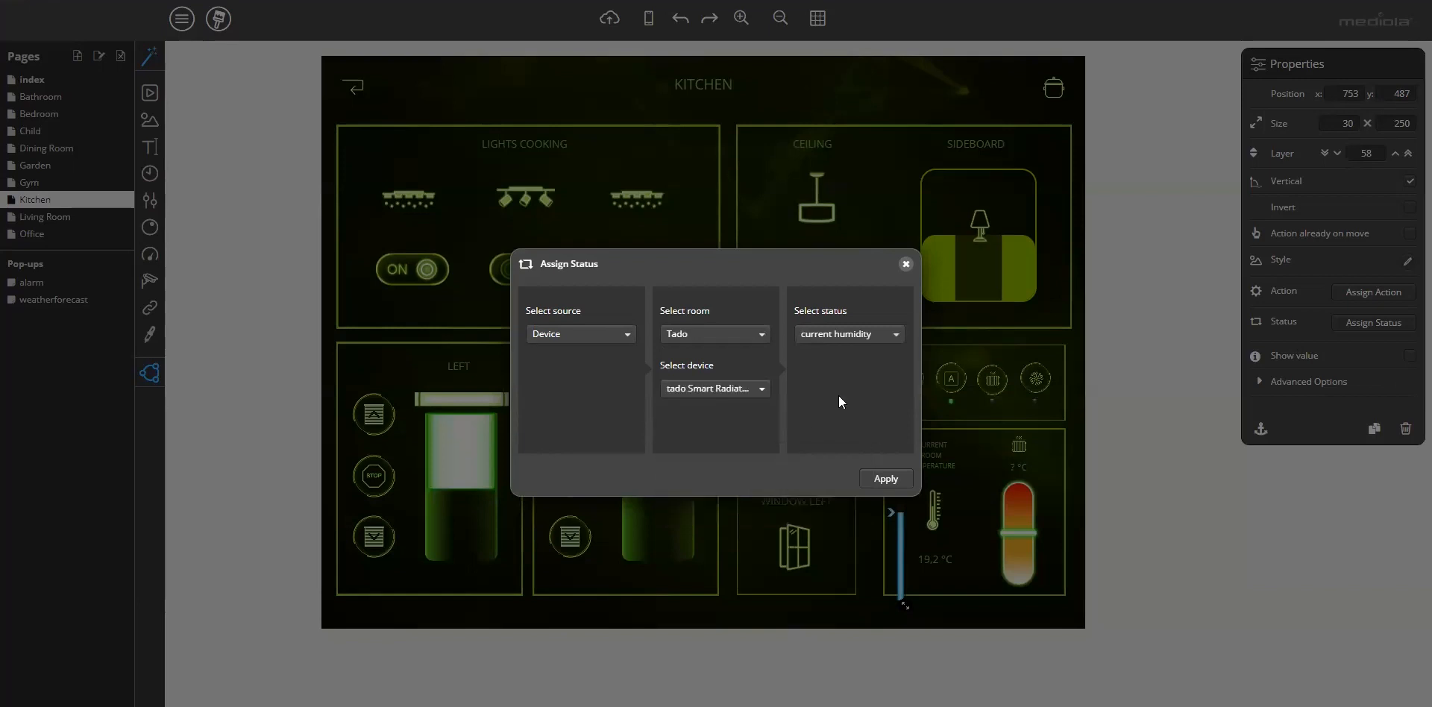
left_click(878, 337)
left_click(872, 371)
left_click(888, 479)
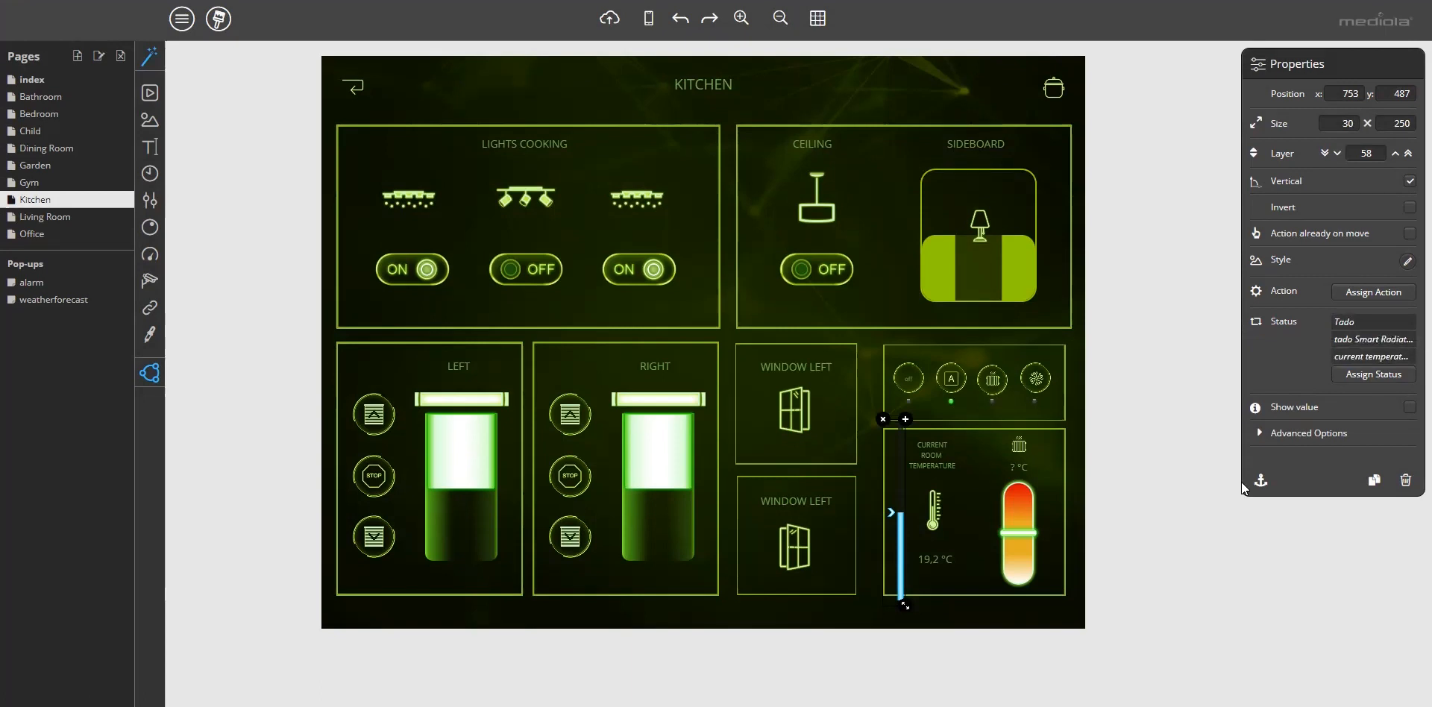
- Set the slider's interval to 5–32 with a step of 0,5 and disable its control function
left_click(1259, 434)
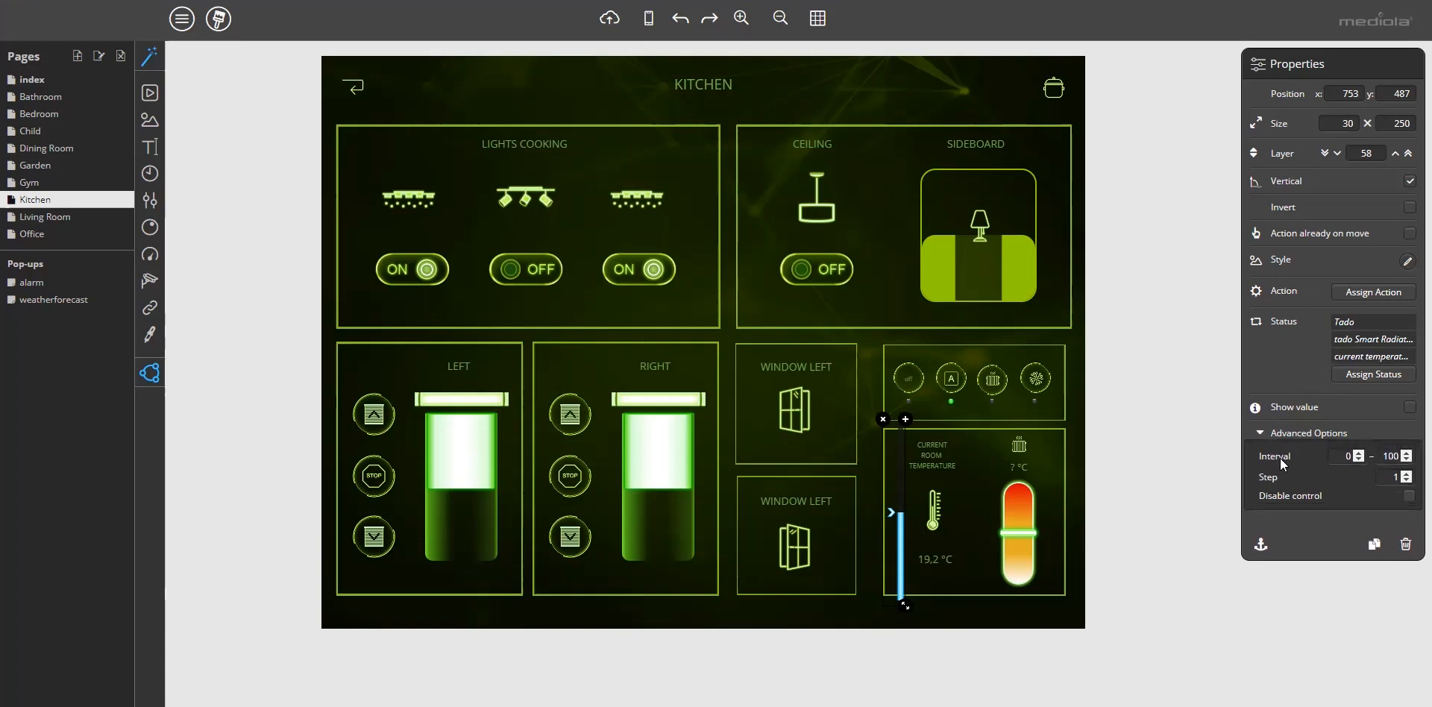
double_click(1350, 455)
type("5")
double_click(1391, 455)
type("32")
left_click(1406, 481)
left_click(1406, 481)
left_click(1406, 481)
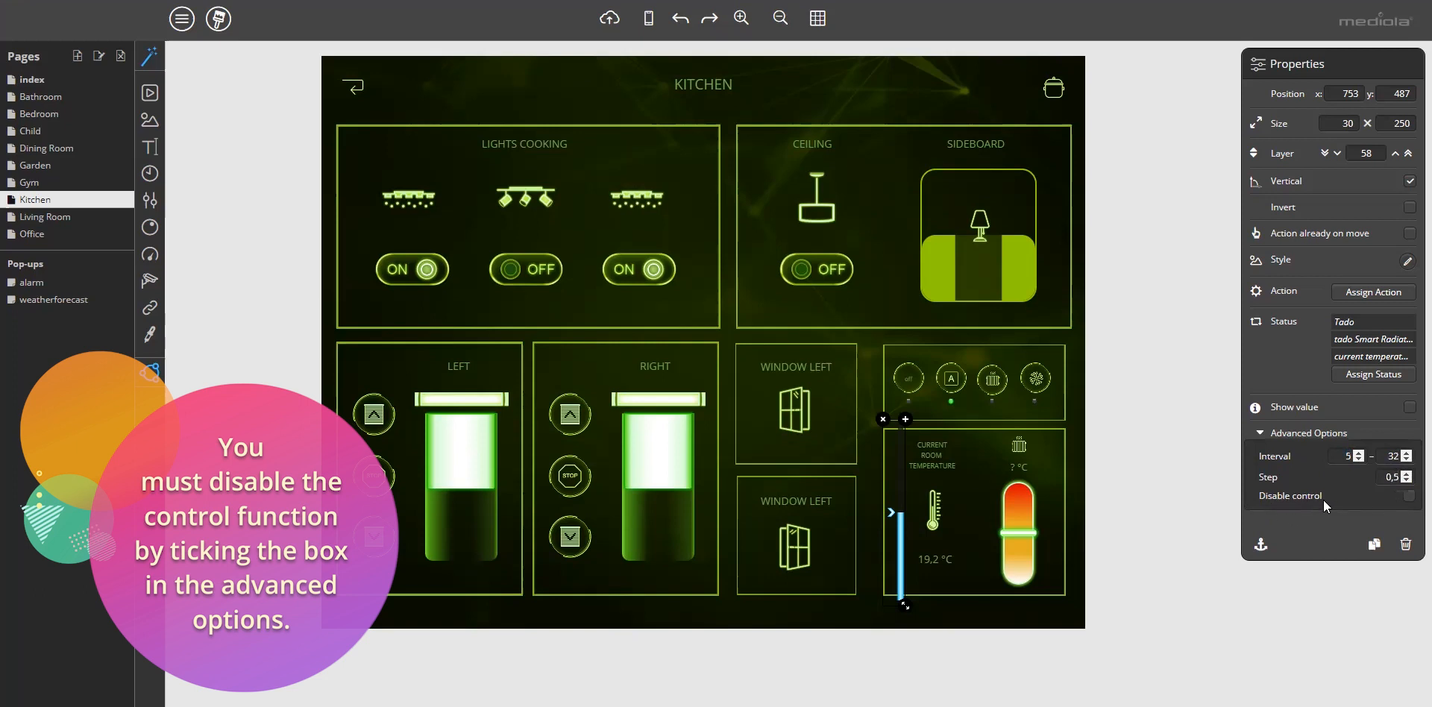
left_click(1409, 496)
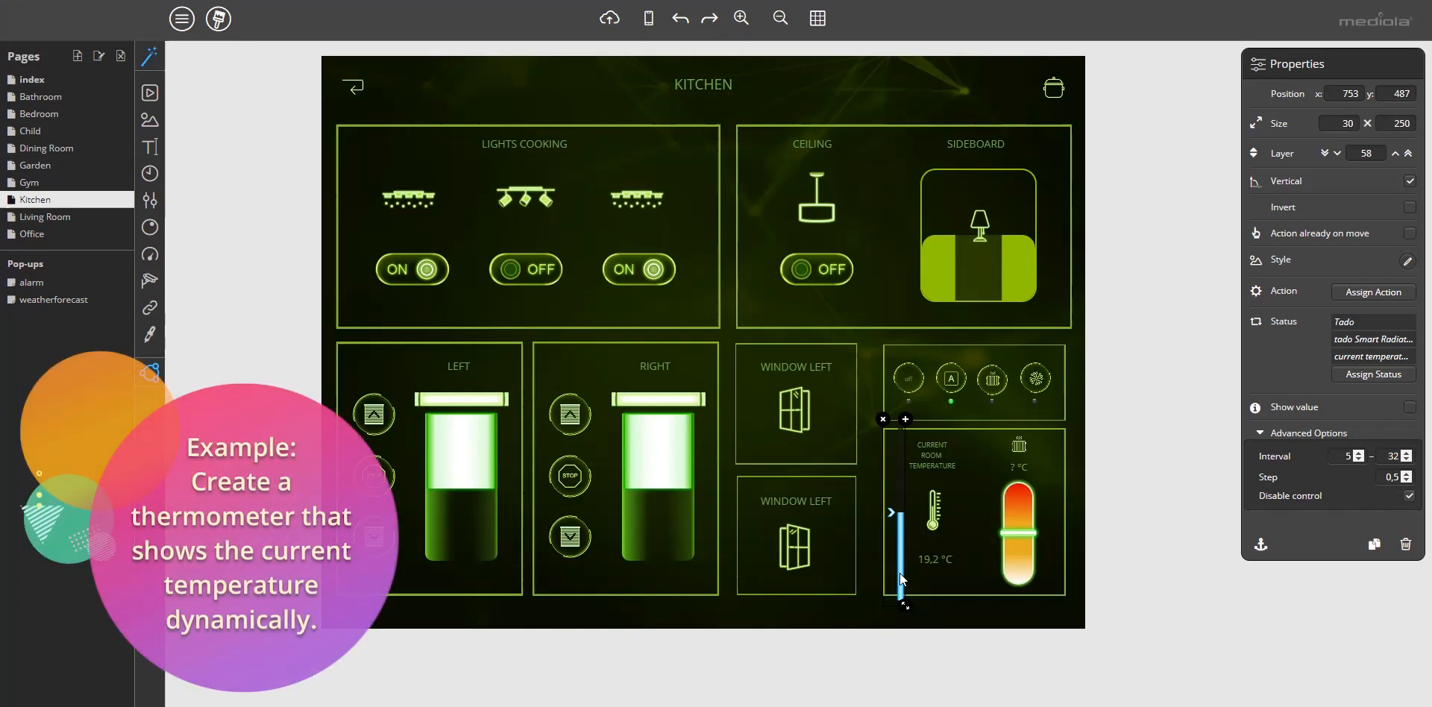
- Shrink the temperature slider to 30 × 207 at position 742, 514 and paste a copy of it onto the Office page
left_click_drag(906, 600, 906, 573)
left_click_drag(904, 510, 891, 534)
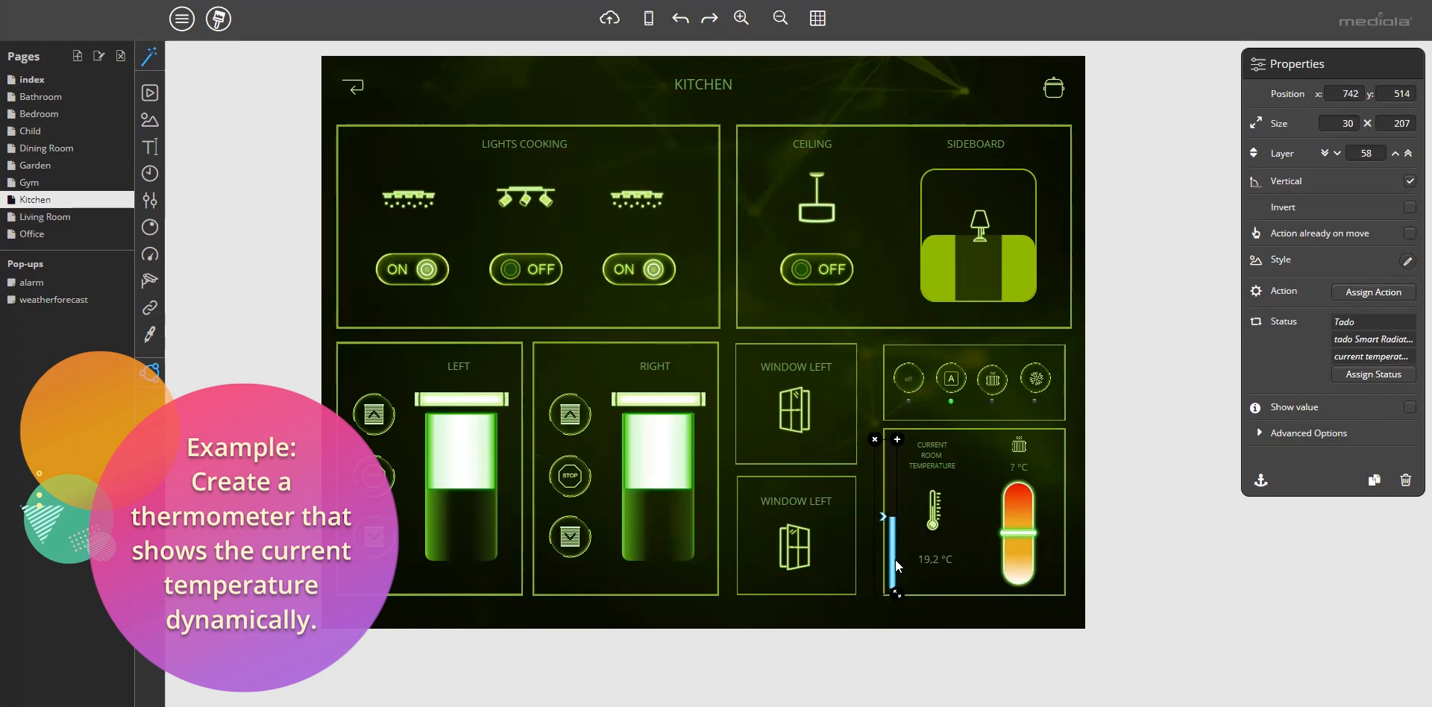
left_click(57, 235)
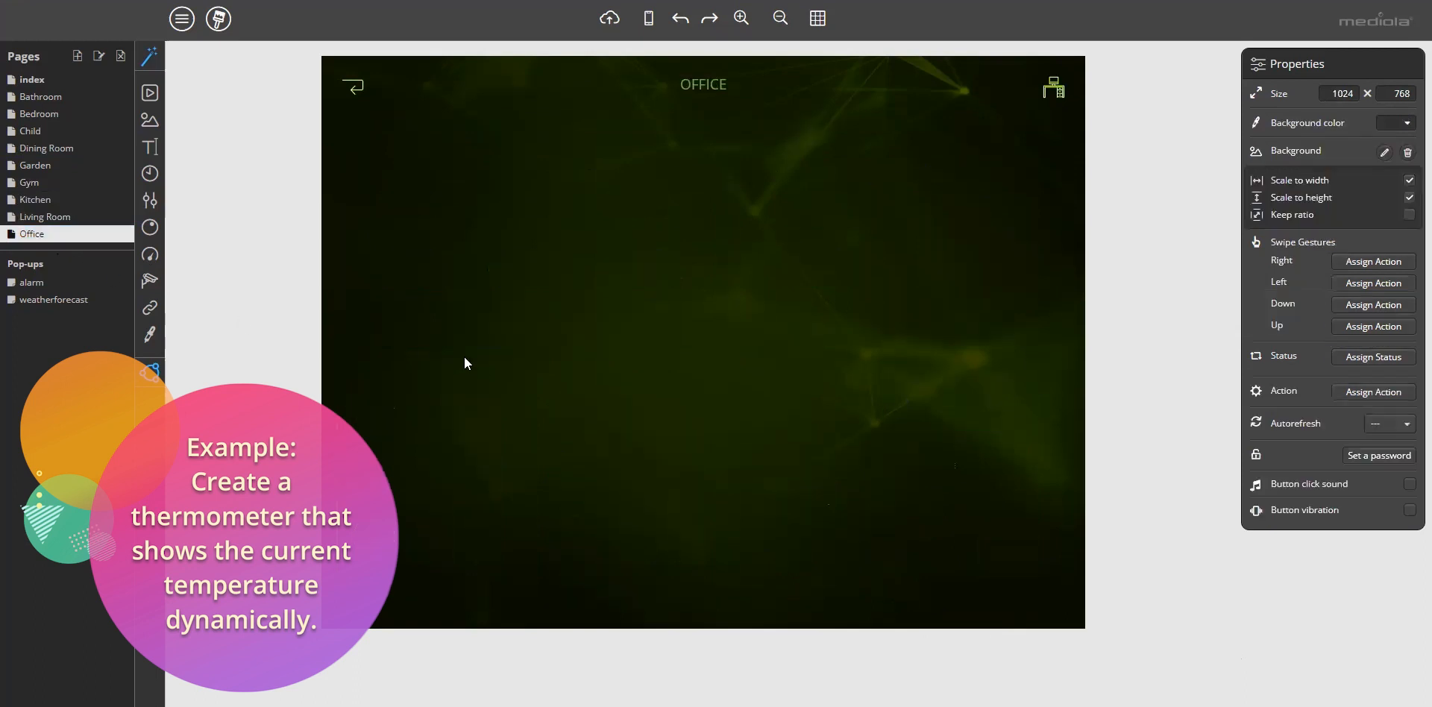
key("ctrl+v")
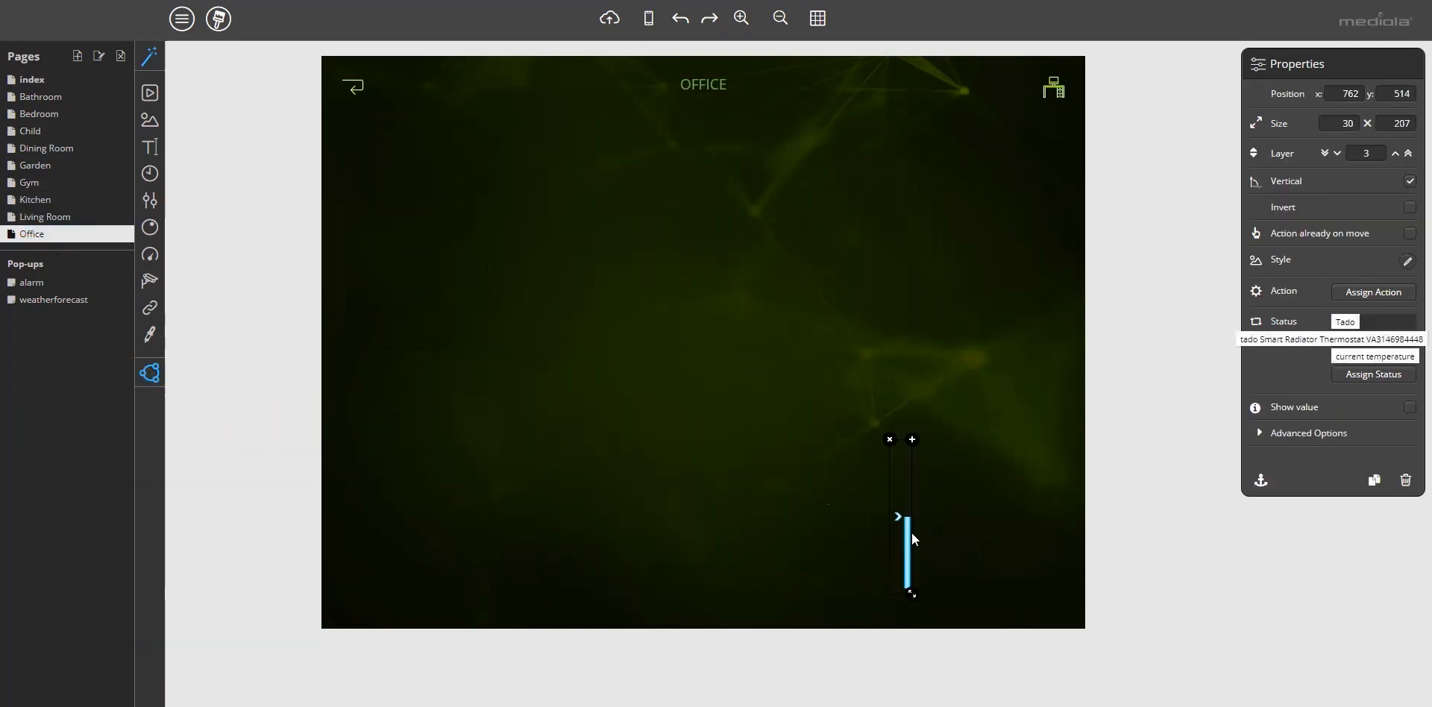
- Enlarge the pasted slider on the Office page to about 88 × 377 and place it at about position 344, 177
left_click_drag(877, 518, 613, 340)
left_click_drag(622, 410, 663, 535)
left_click_drag(653, 488, 634, 427)
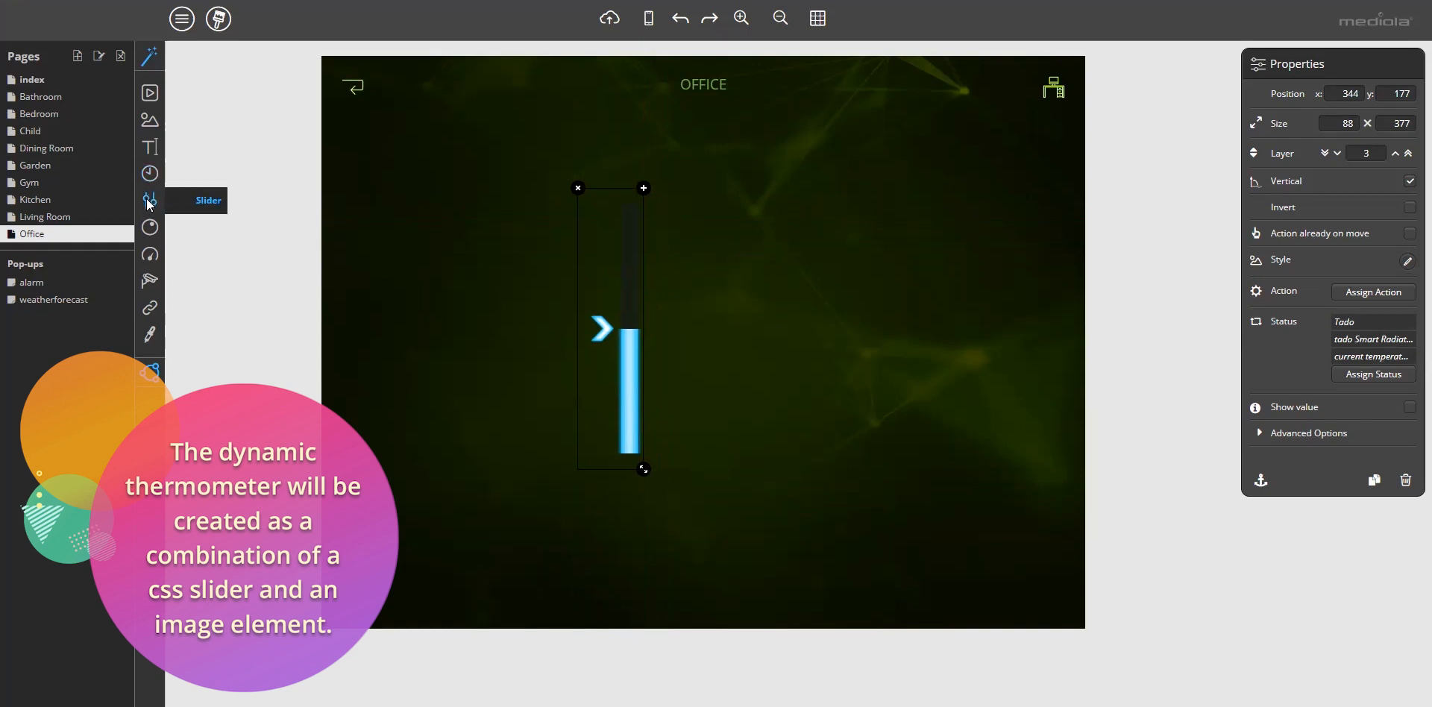
- Add an image element beside the slider showing thermometer-green.png from the Star set's Miscellaneous category, about 340 × 340 at position 467, 201
left_click_drag(150, 120, 758, 213)
left_click_drag(812, 269, 862, 314)
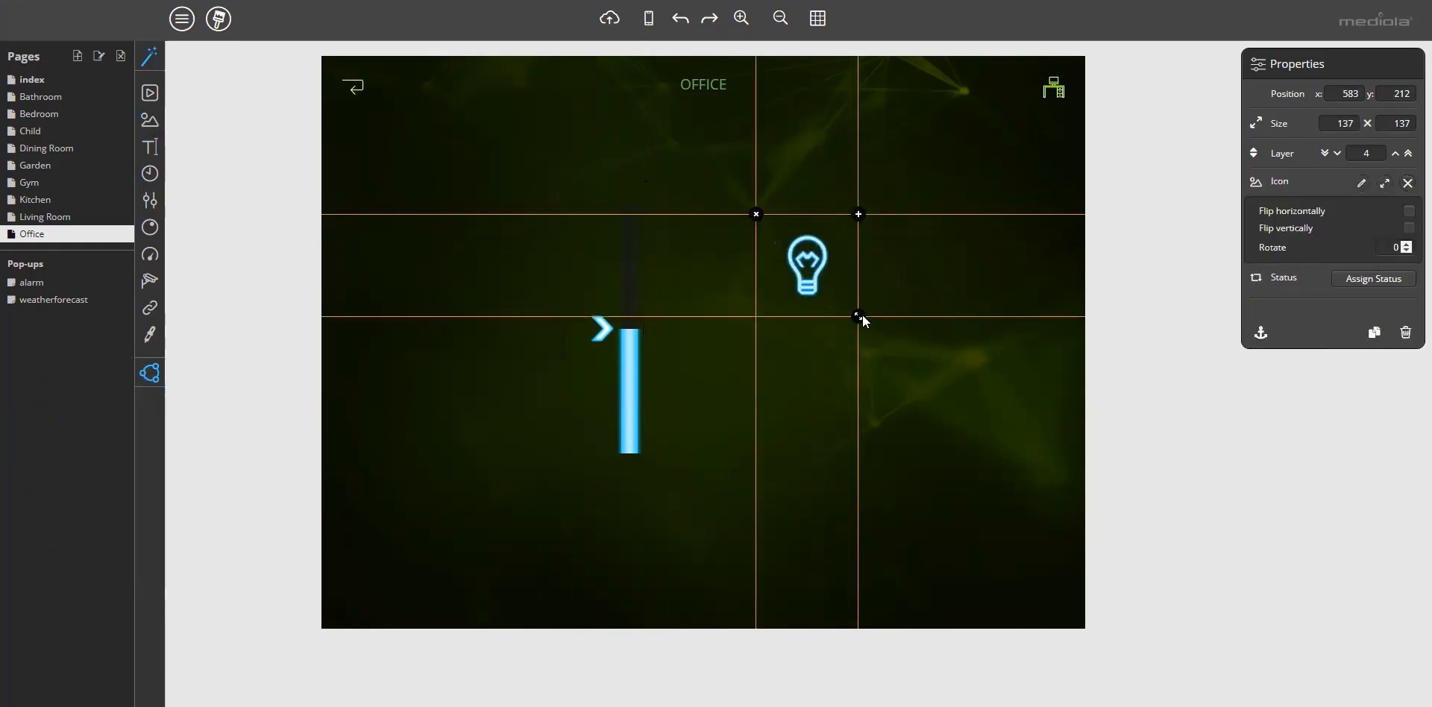
left_click(1360, 185)
left_click(603, 262)
scroll(591, 282, "up", 5)
left_click(592, 305)
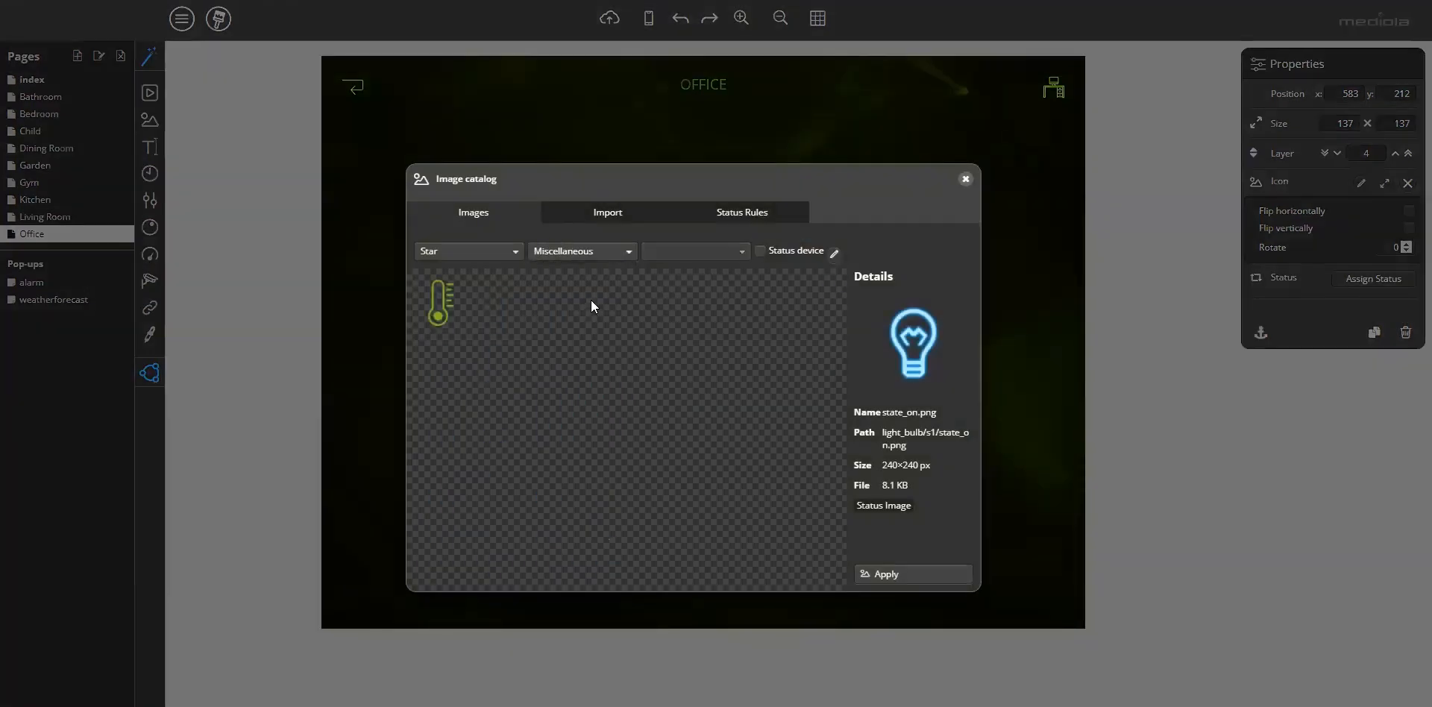
left_click(453, 310)
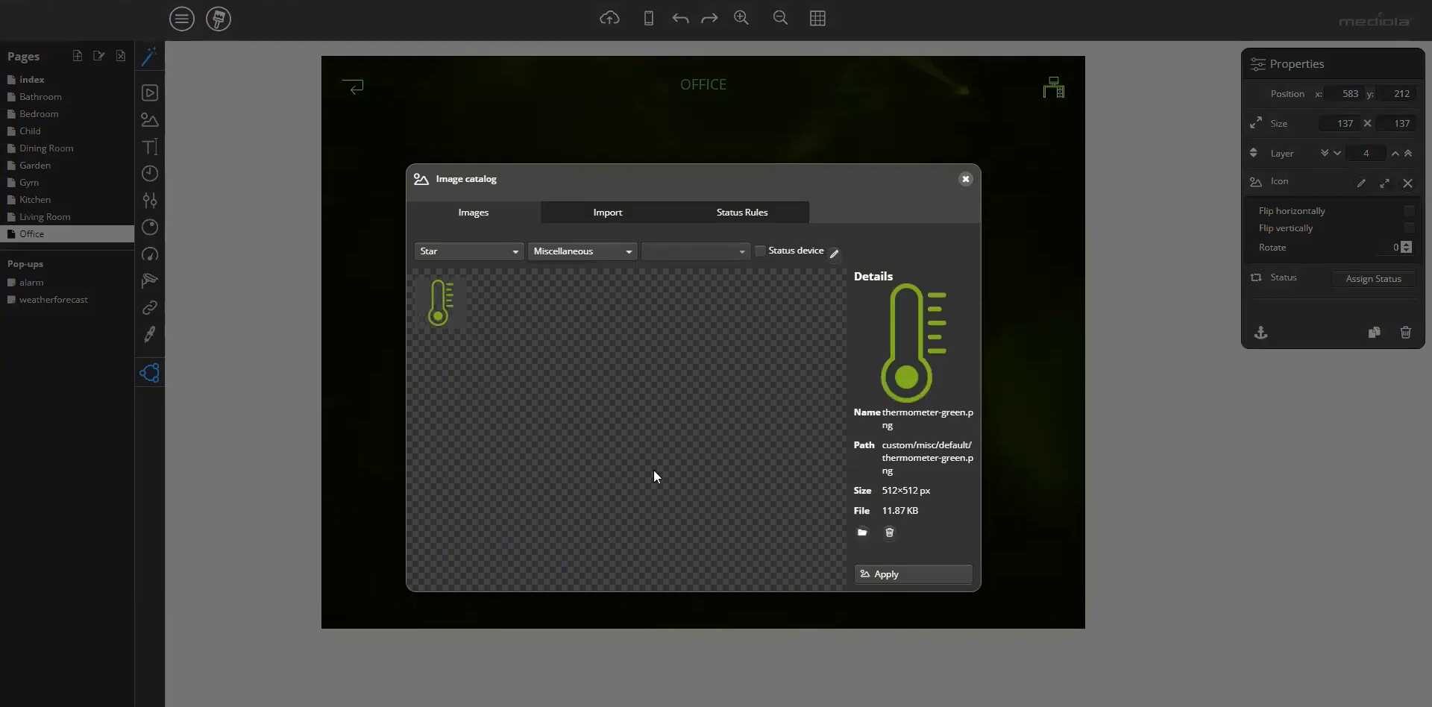
left_click(889, 576)
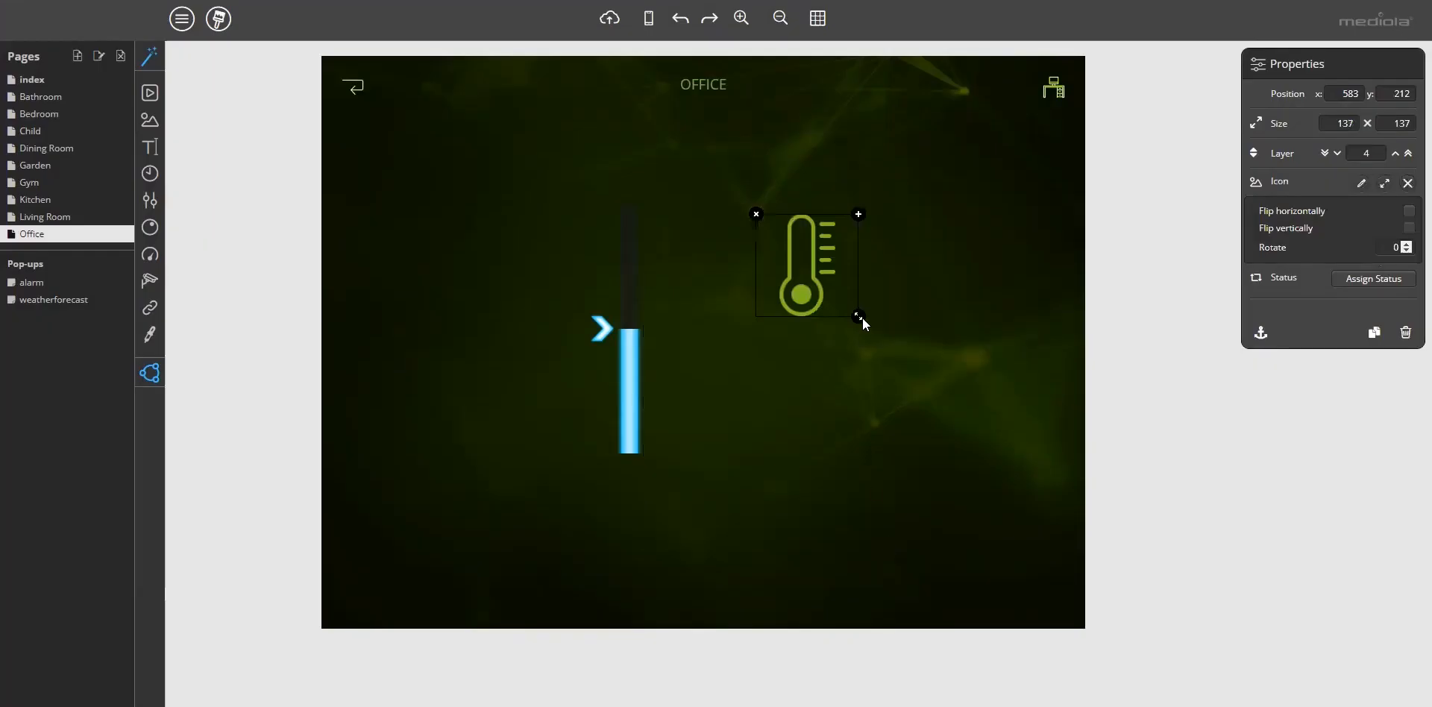
left_click_drag(857, 316, 991, 495)
left_click_drag(898, 409, 792, 408)
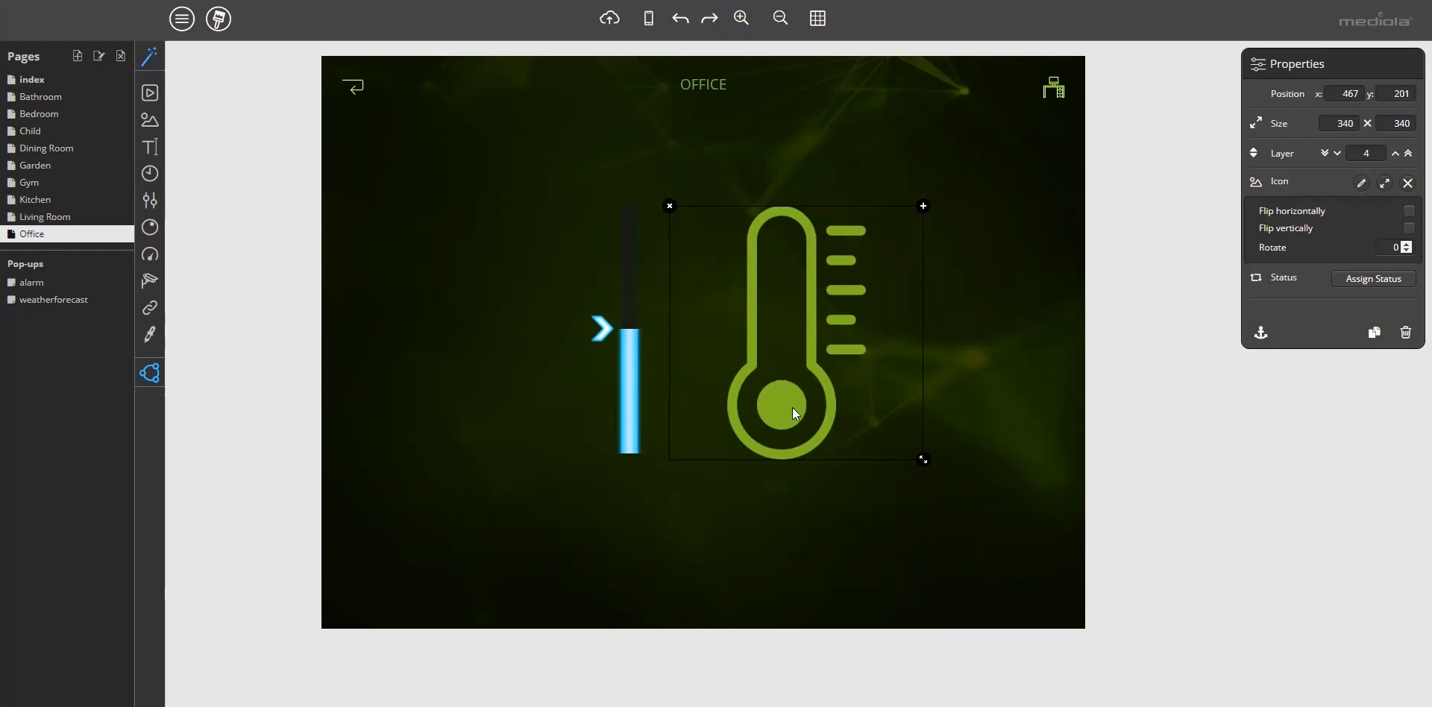
- Resize the slider to about 96 × 325, overlay it on the thermometer tube at about 543, 152 and bring it to the front
left_click(628, 391)
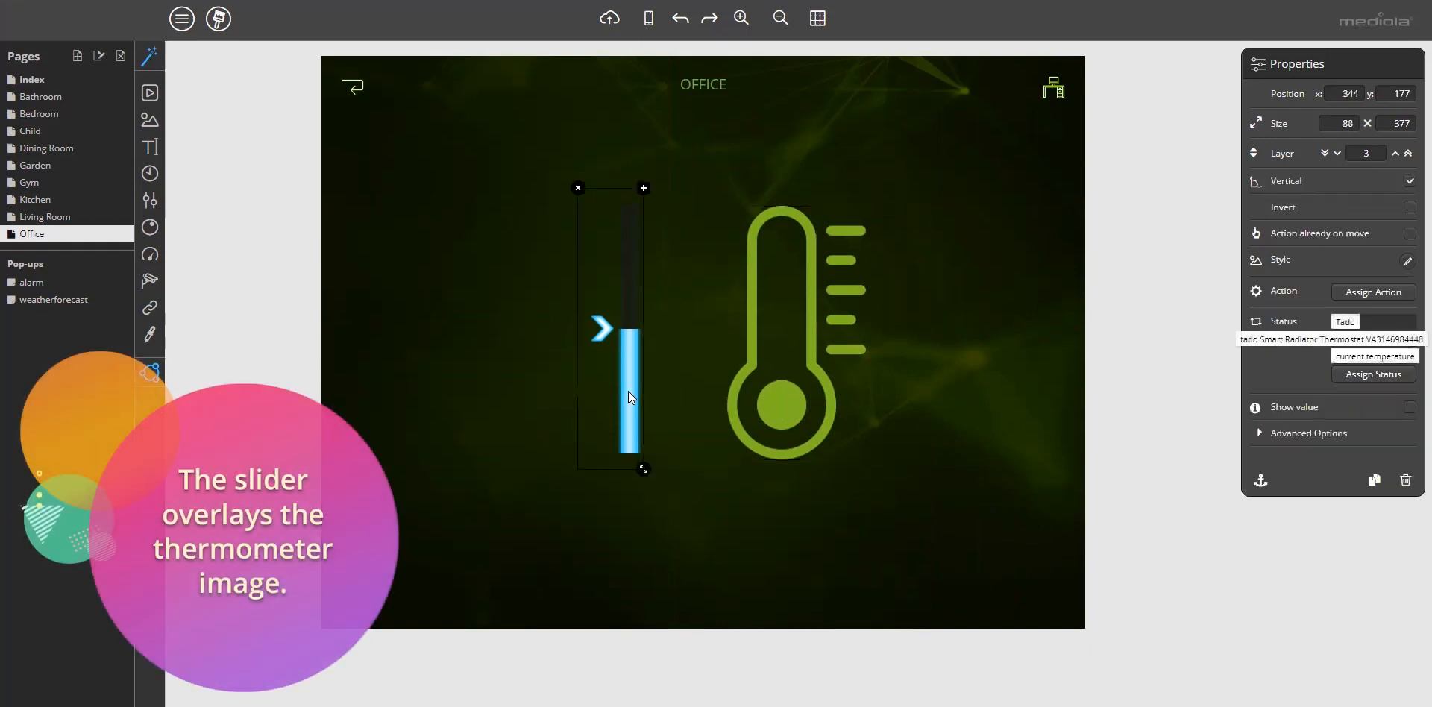
left_click_drag(644, 470, 639, 449)
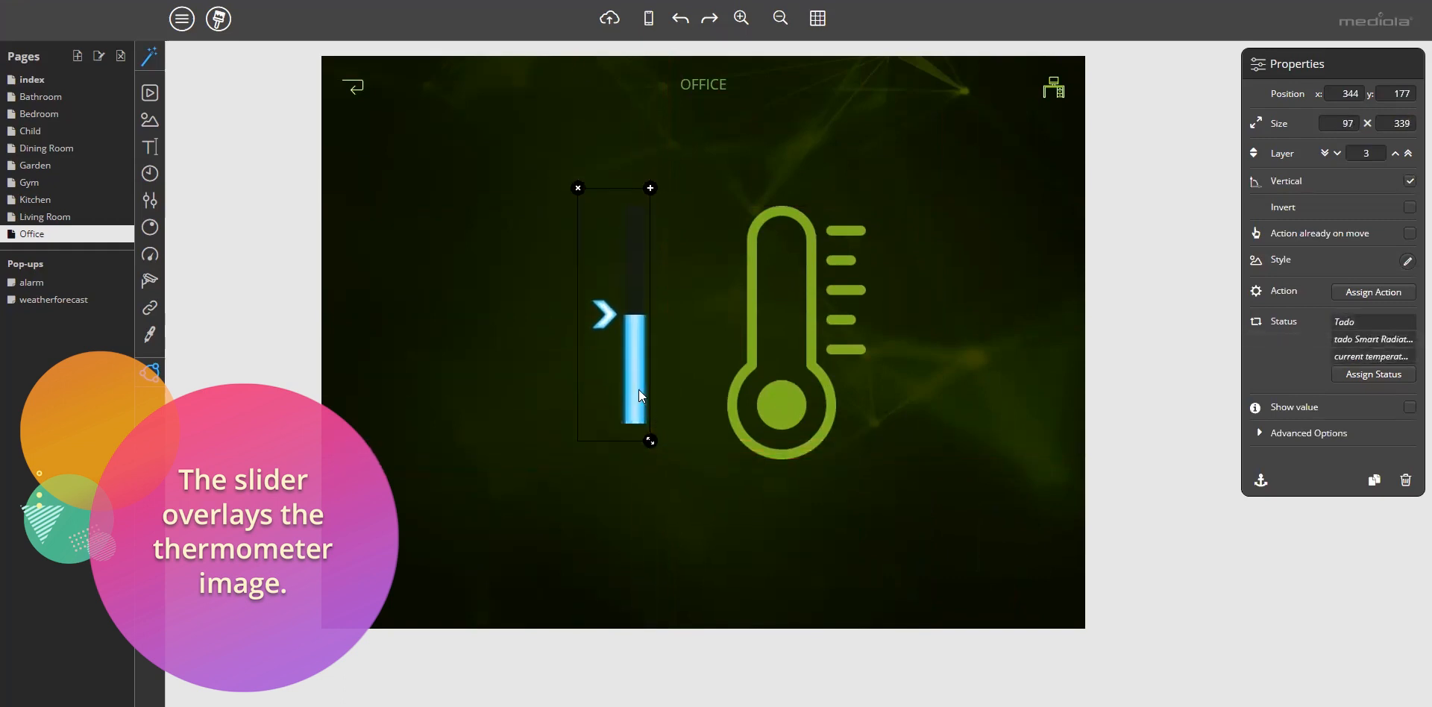
left_click_drag(639, 390, 793, 354)
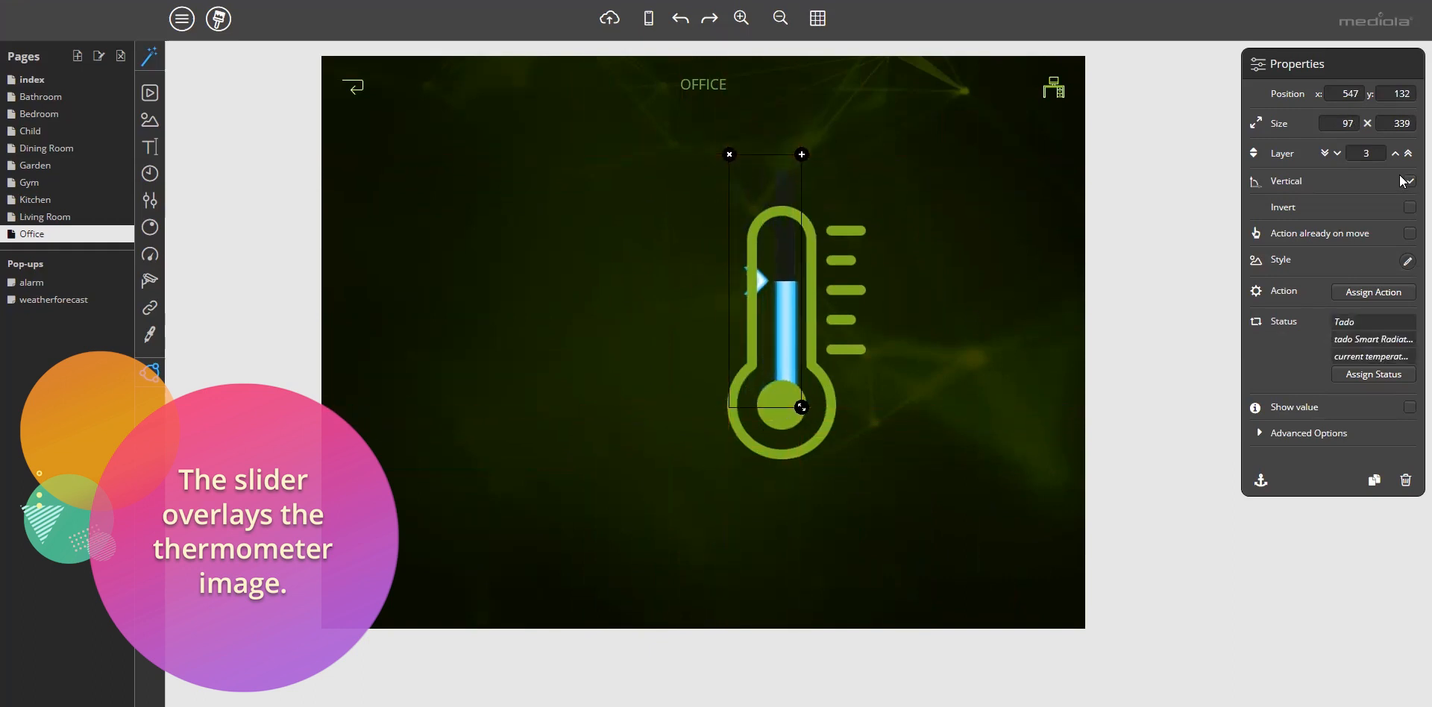
left_click(1408, 154)
mouse_move(802, 407)
left_mouse_down()
mouse_move(801, 383)
mouse_move(801, 396)
left_mouse_up()
left_click_drag(787, 349, 782, 364)
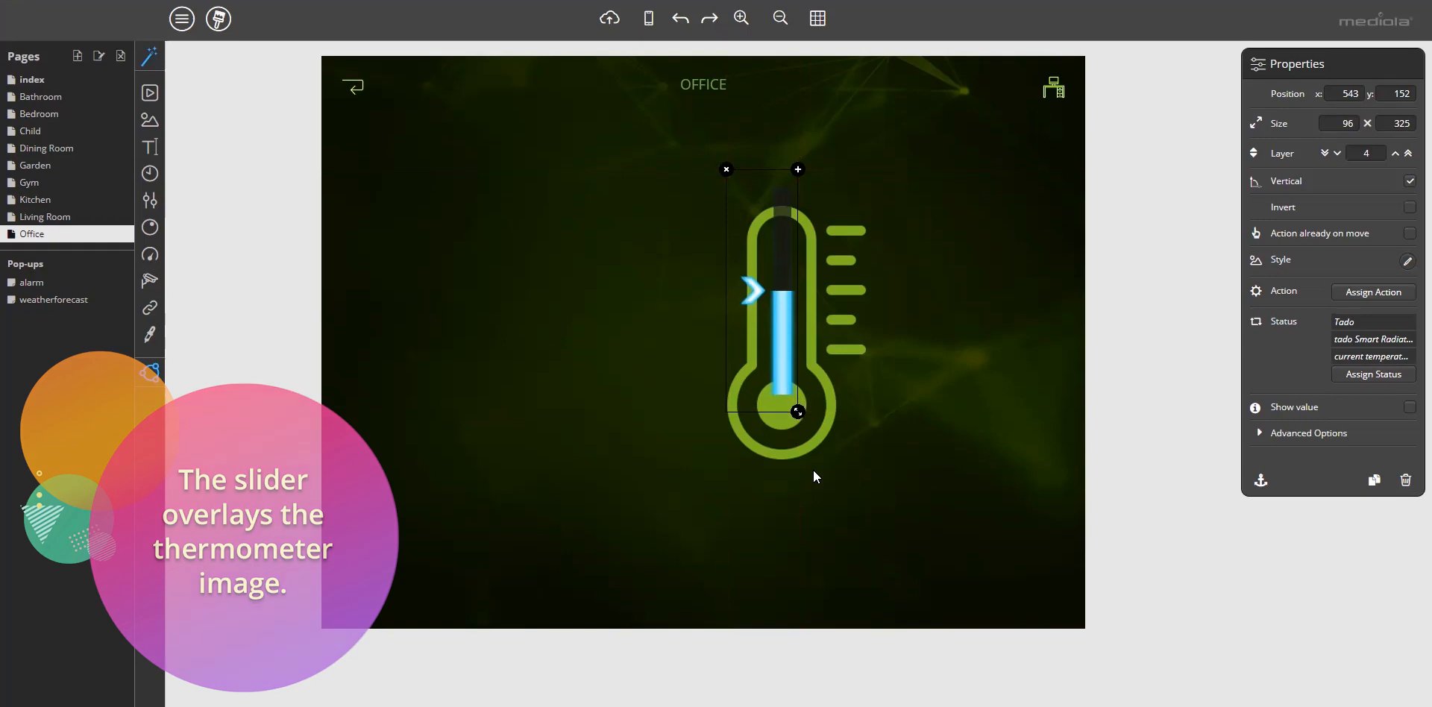
- Switch the slider to a CSS style and set the width and height of both knob and corners to 0 px
left_click(1409, 262)
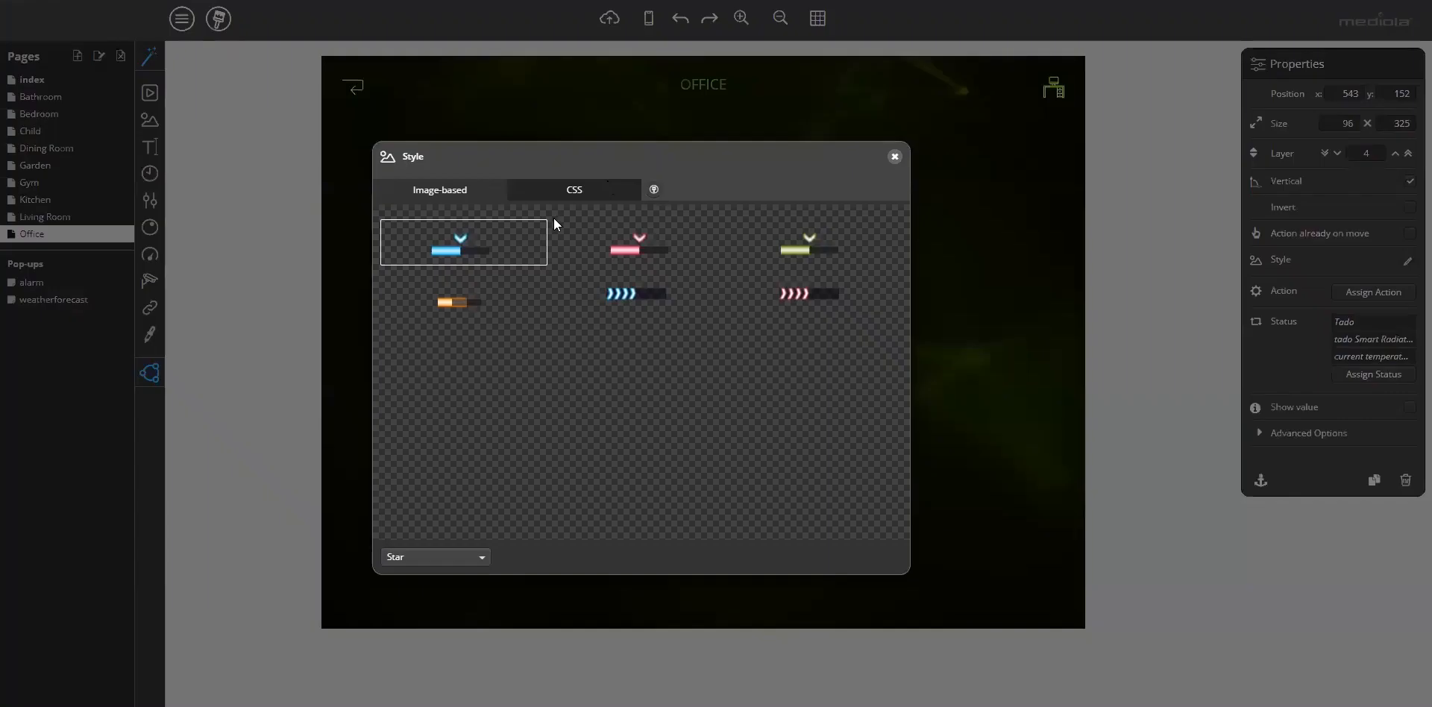
left_click(579, 187)
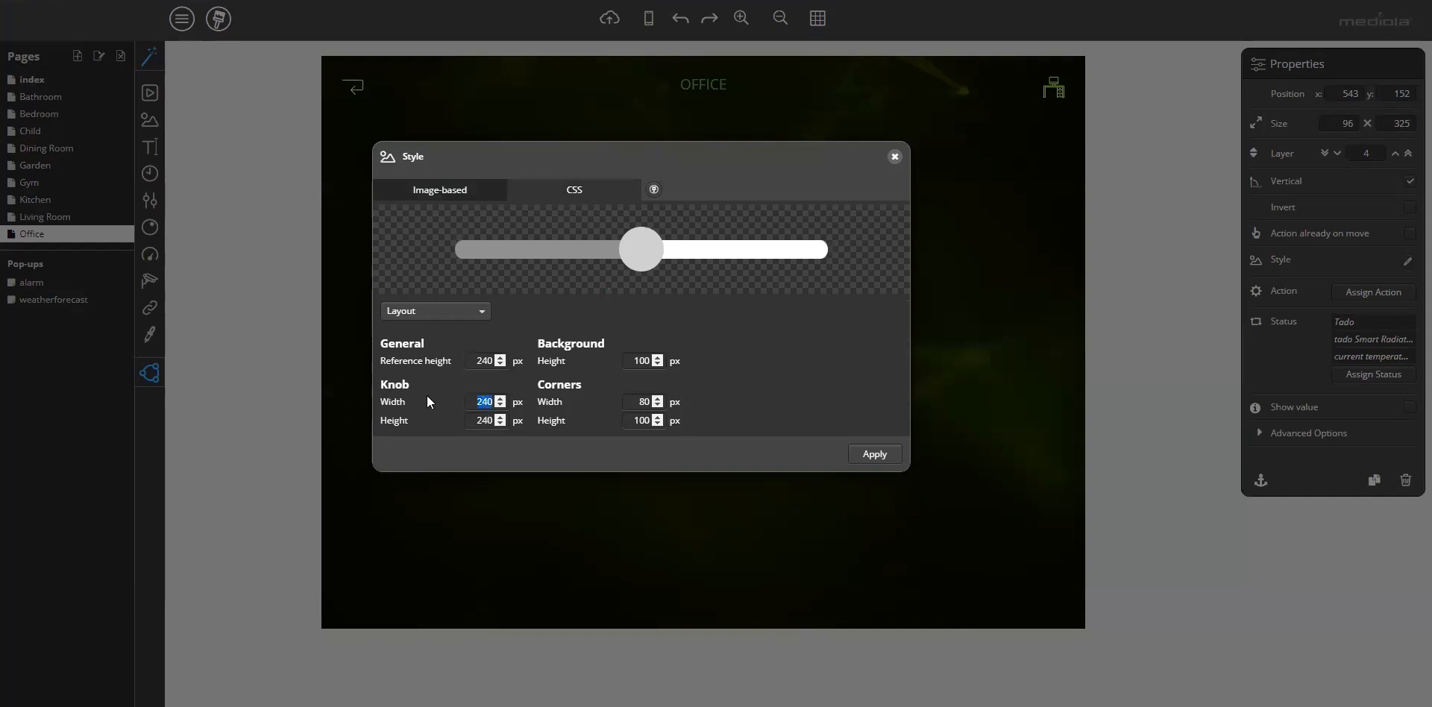
type("0")
double_click(484, 421)
type("0")
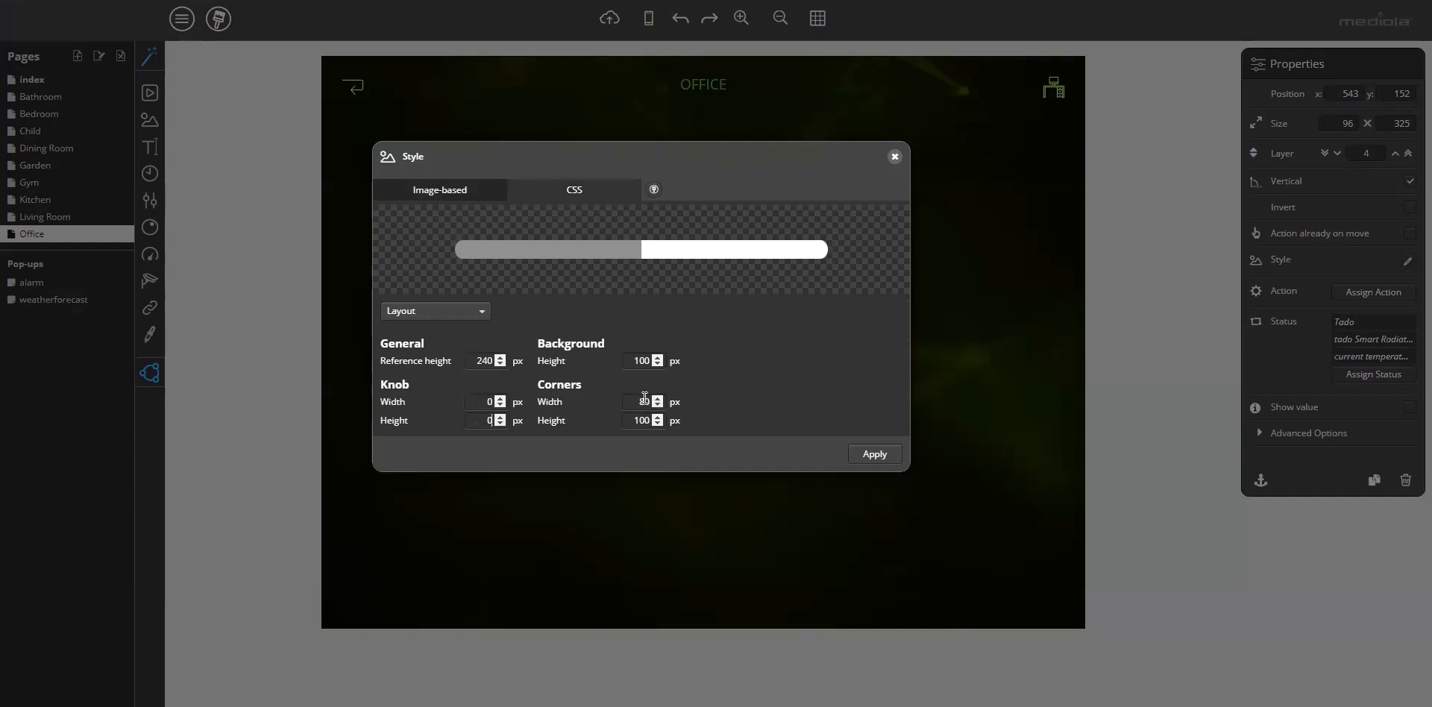
type("0")
double_click(641, 420)
type("0")
- Remove the slider's Background right CSS code, apply the style, and fit the slider to about 70 × 302 at position 584, 147
left_click(454, 322)
left_click(459, 396)
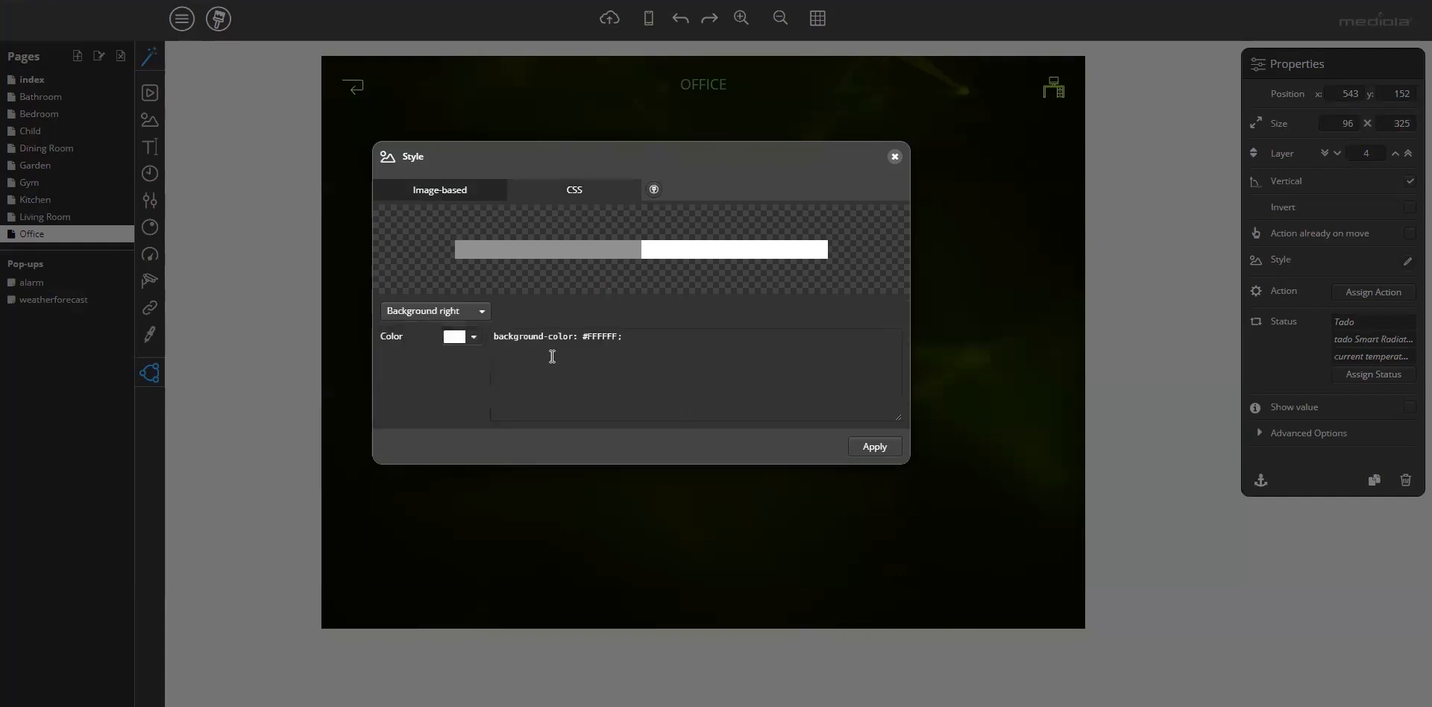
left_click_drag(635, 334, 349, 336)
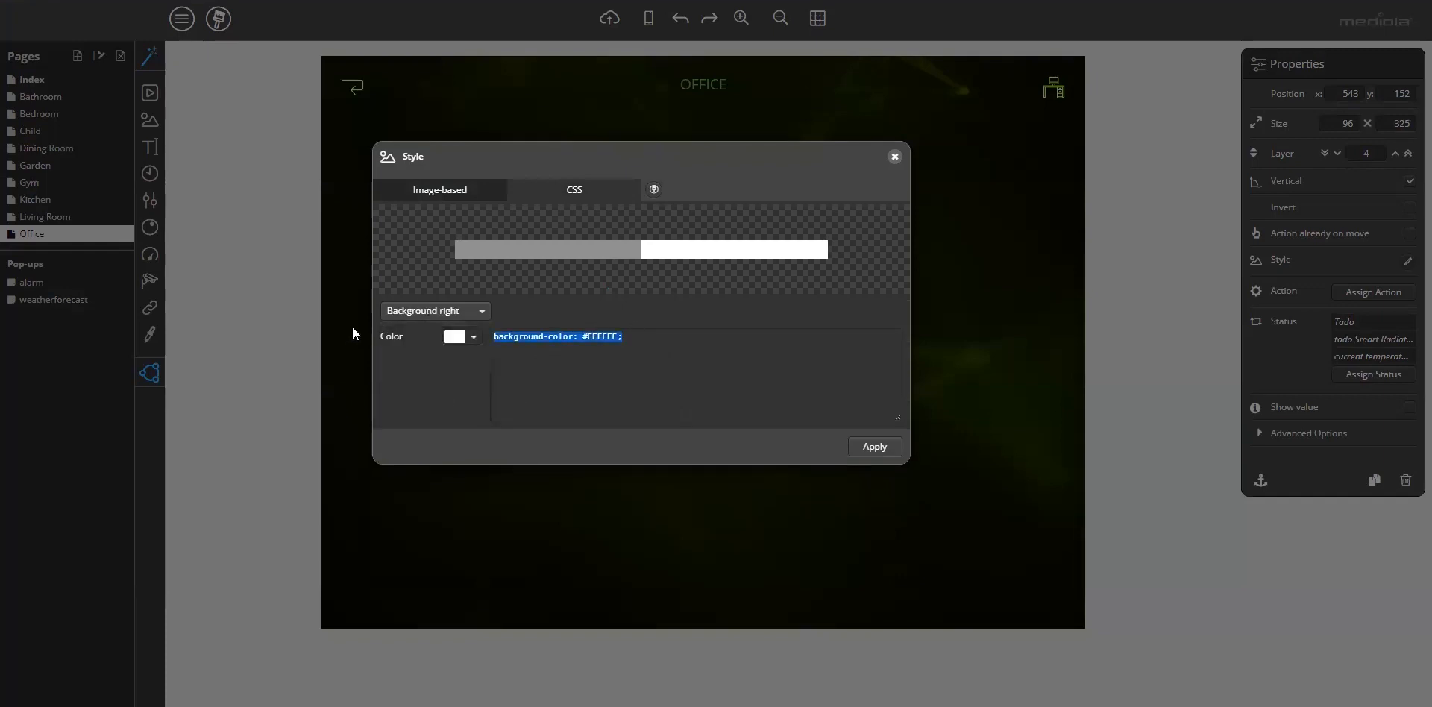
key("BackSpace")
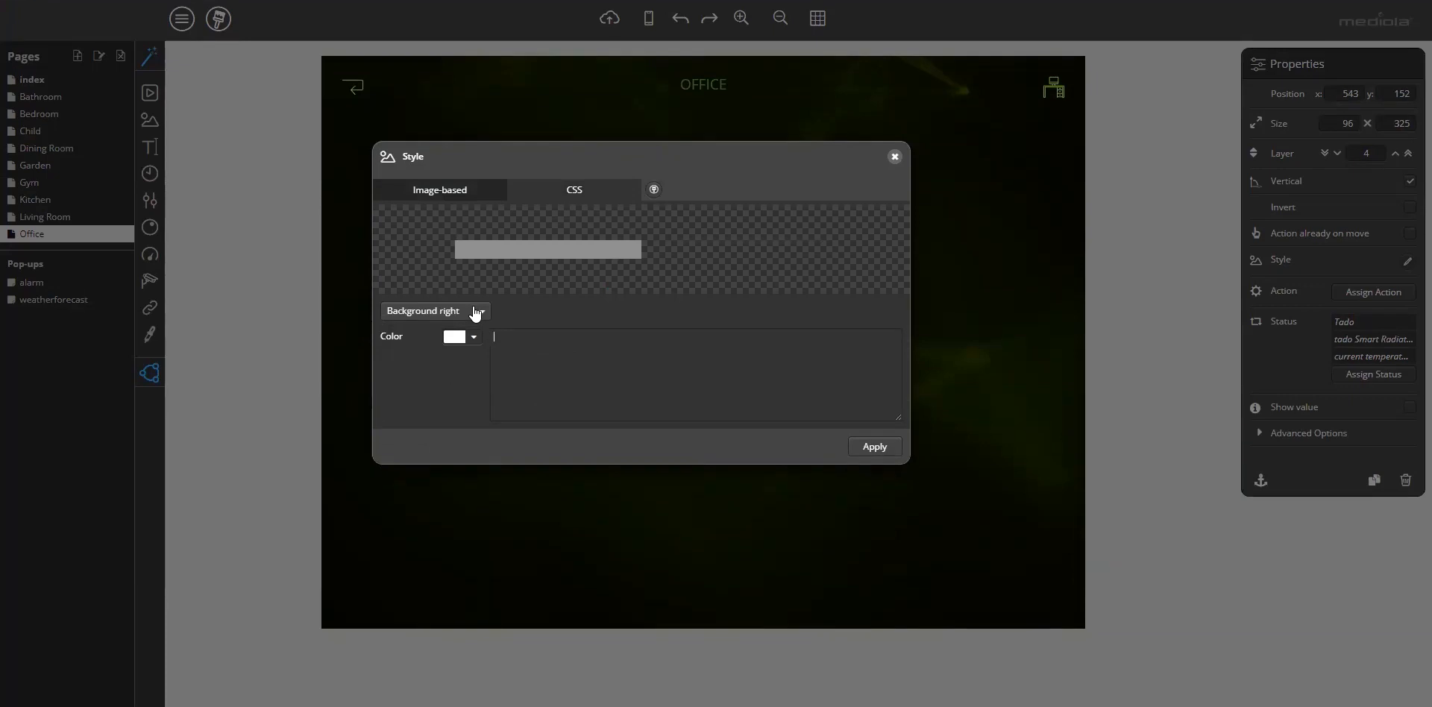
left_click(875, 446)
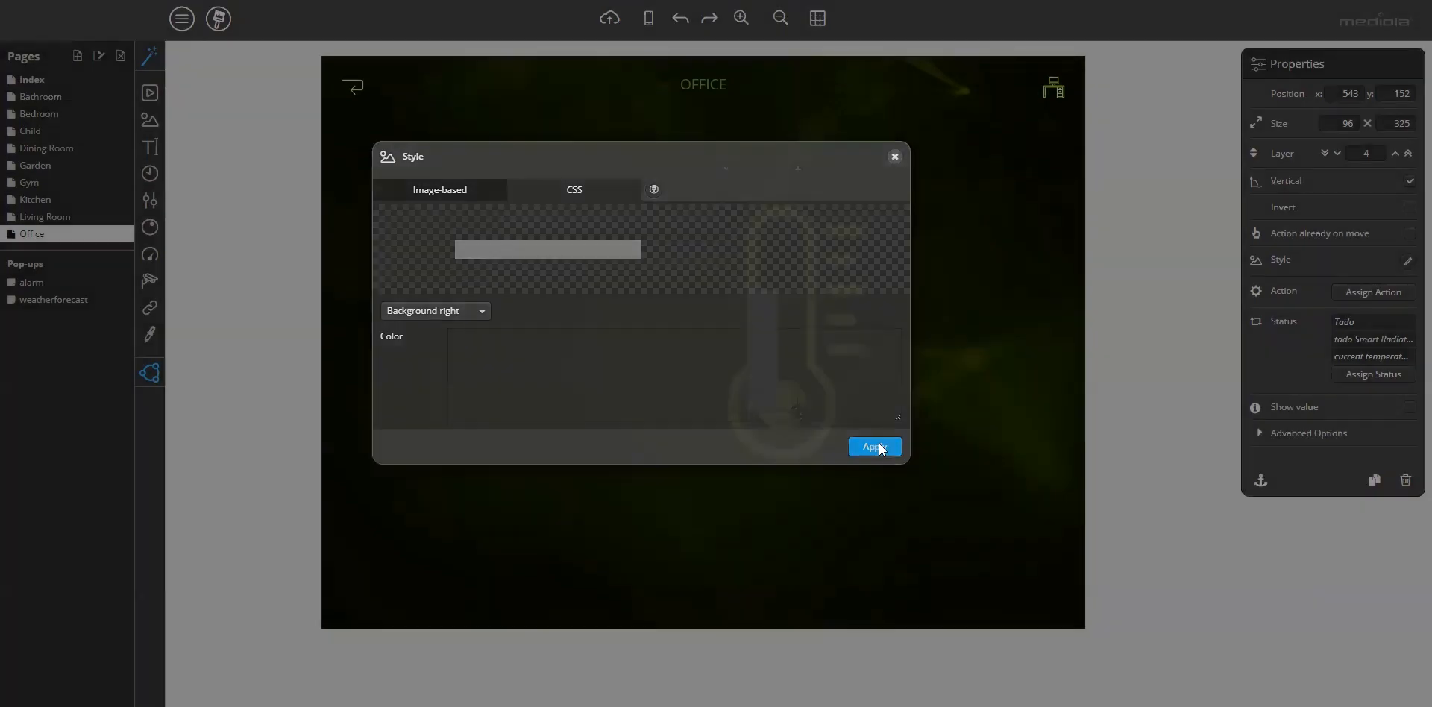
left_click_drag(768, 363, 787, 360)
left_click_drag(823, 409, 809, 391)
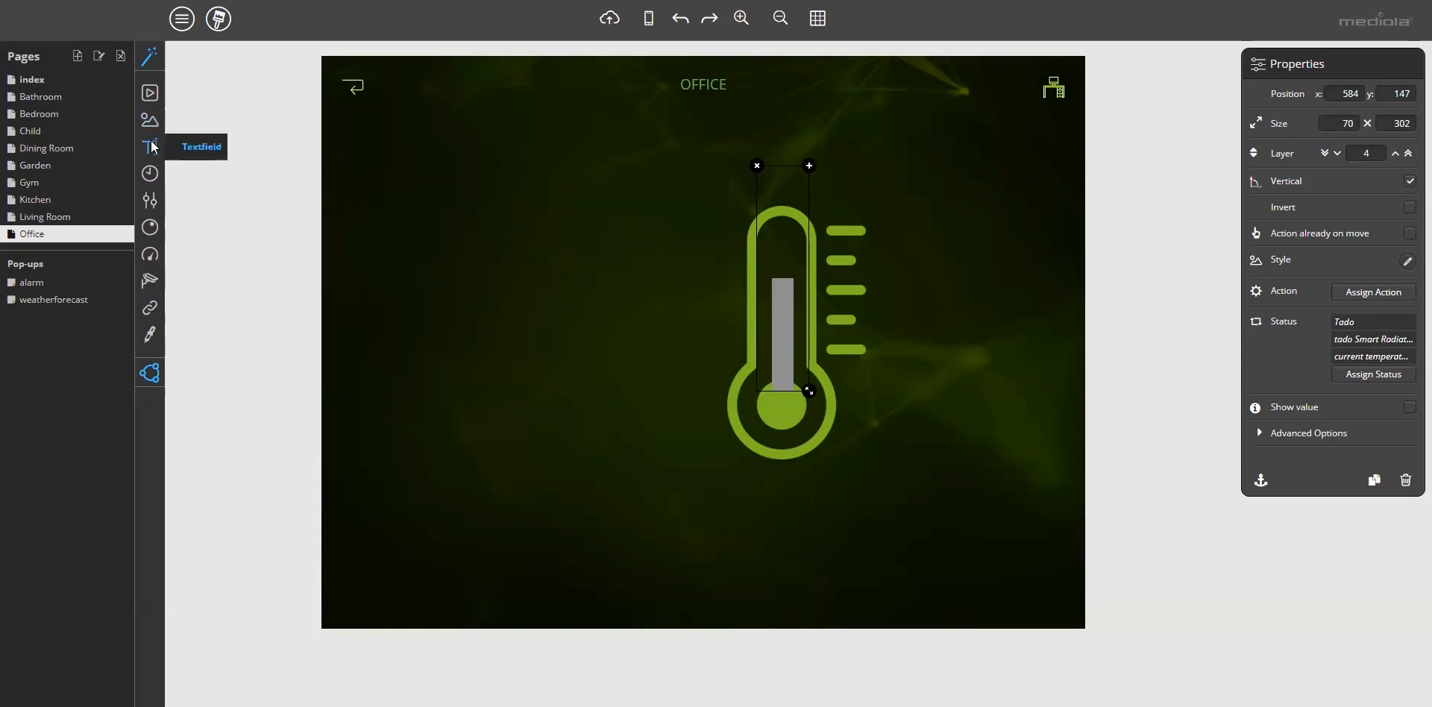
- Add a text field to the Office page, sample the thermometer bulb's green #7FB221 as its font color, and copy the color code
left_click_drag(152, 150, 446, 193)
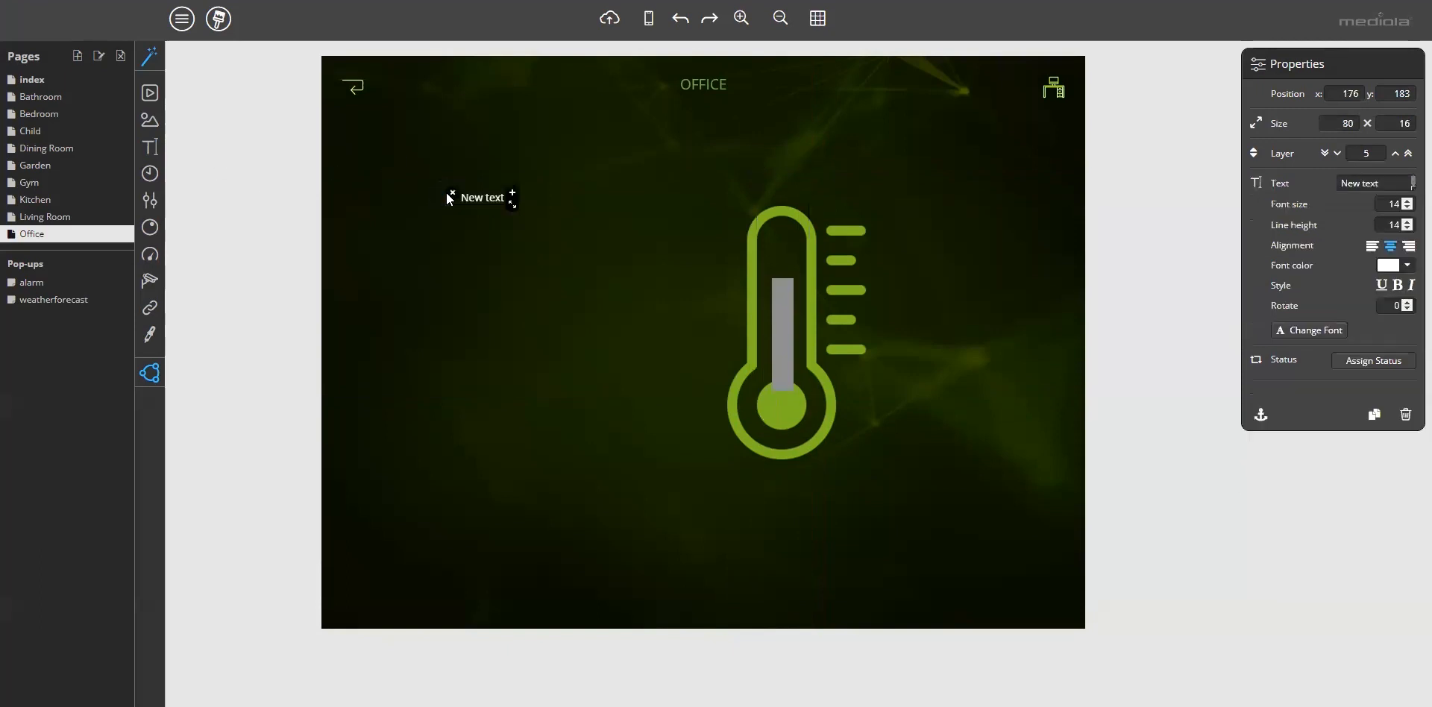
left_click(1406, 267)
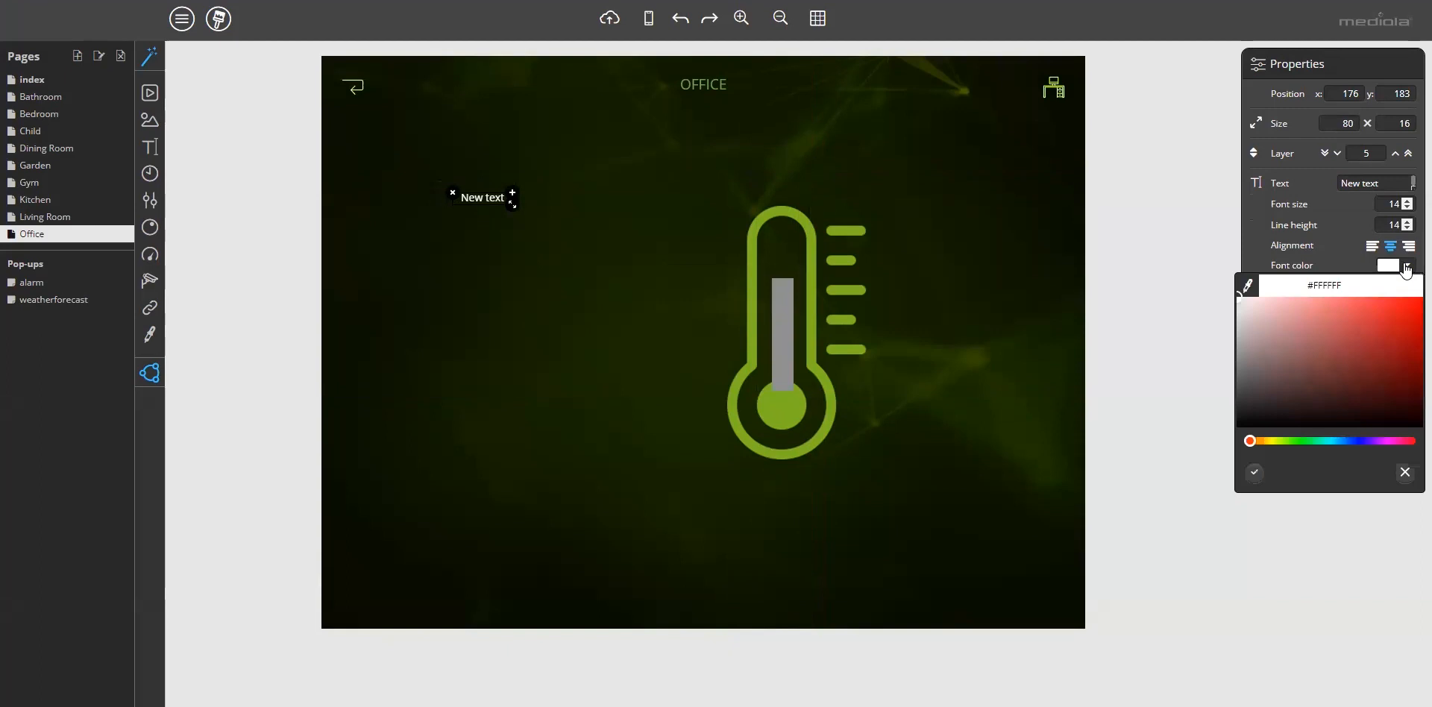
left_click(1248, 286)
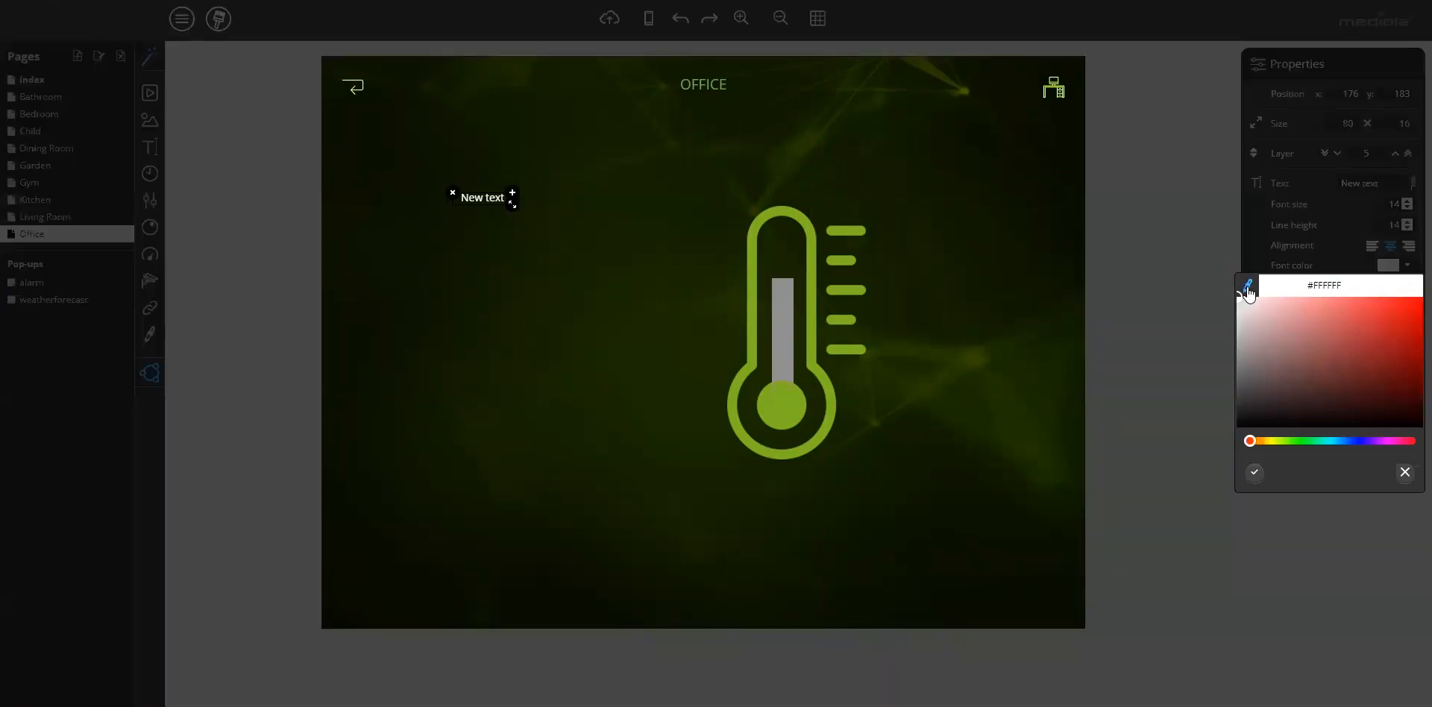
left_click(781, 409)
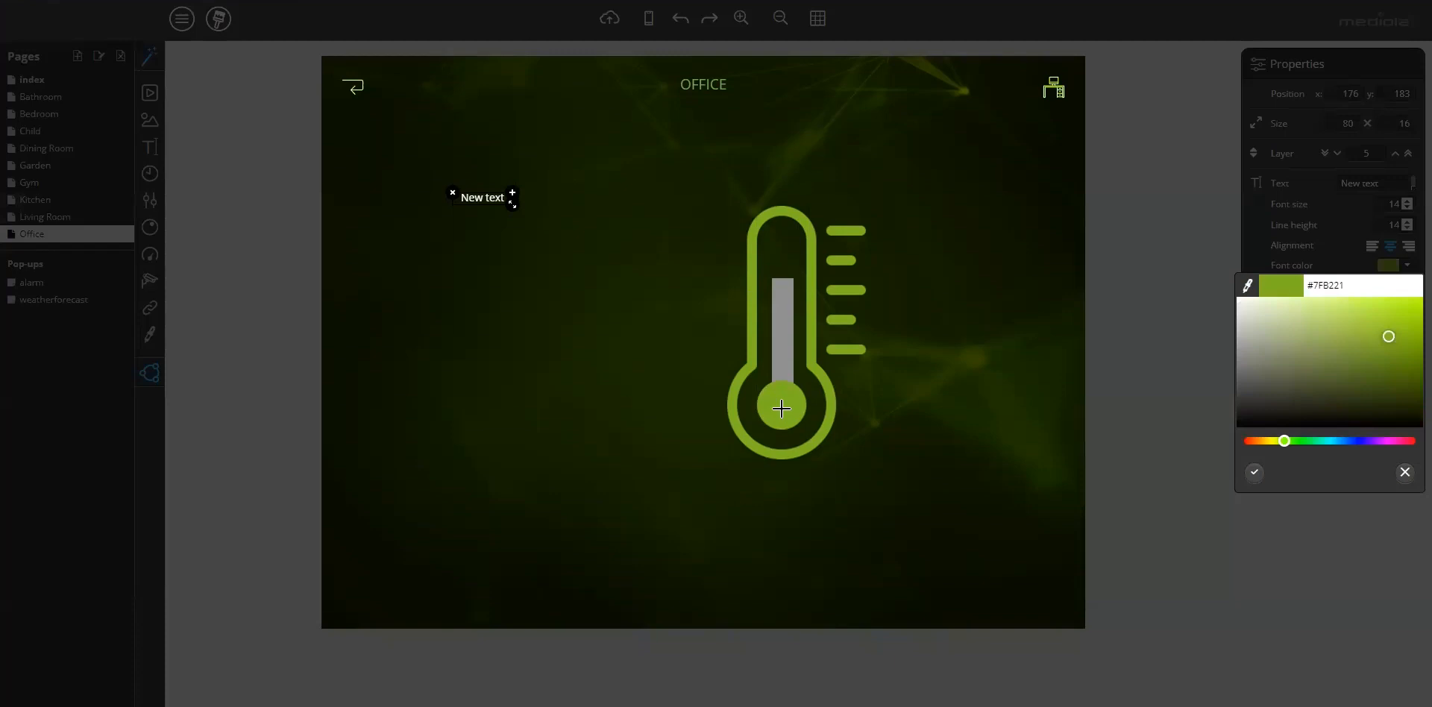
left_click_drag(1354, 283, 1313, 287)
left_click(1255, 478)
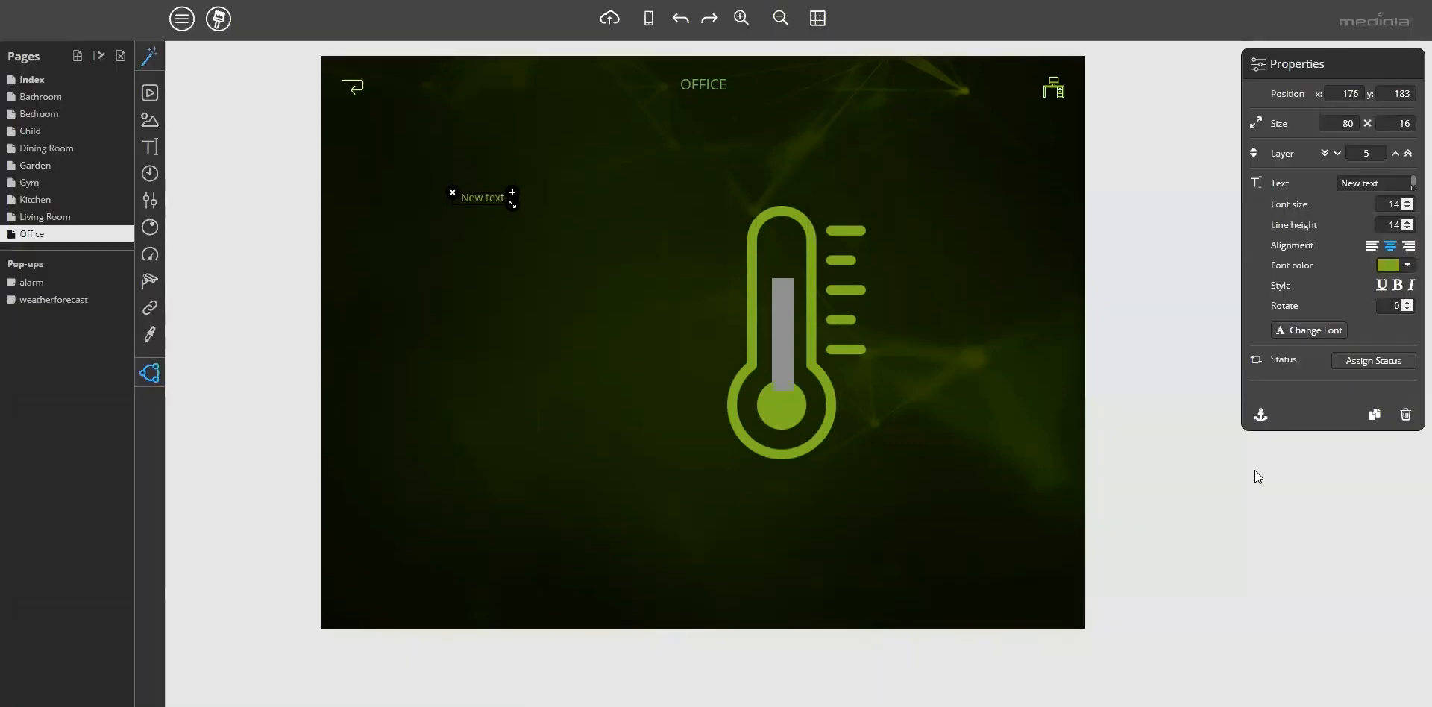
- Set the slider's Background left color to #7FB221 in its CSS style and nudge the slider to position 583, 147
left_click(783, 322)
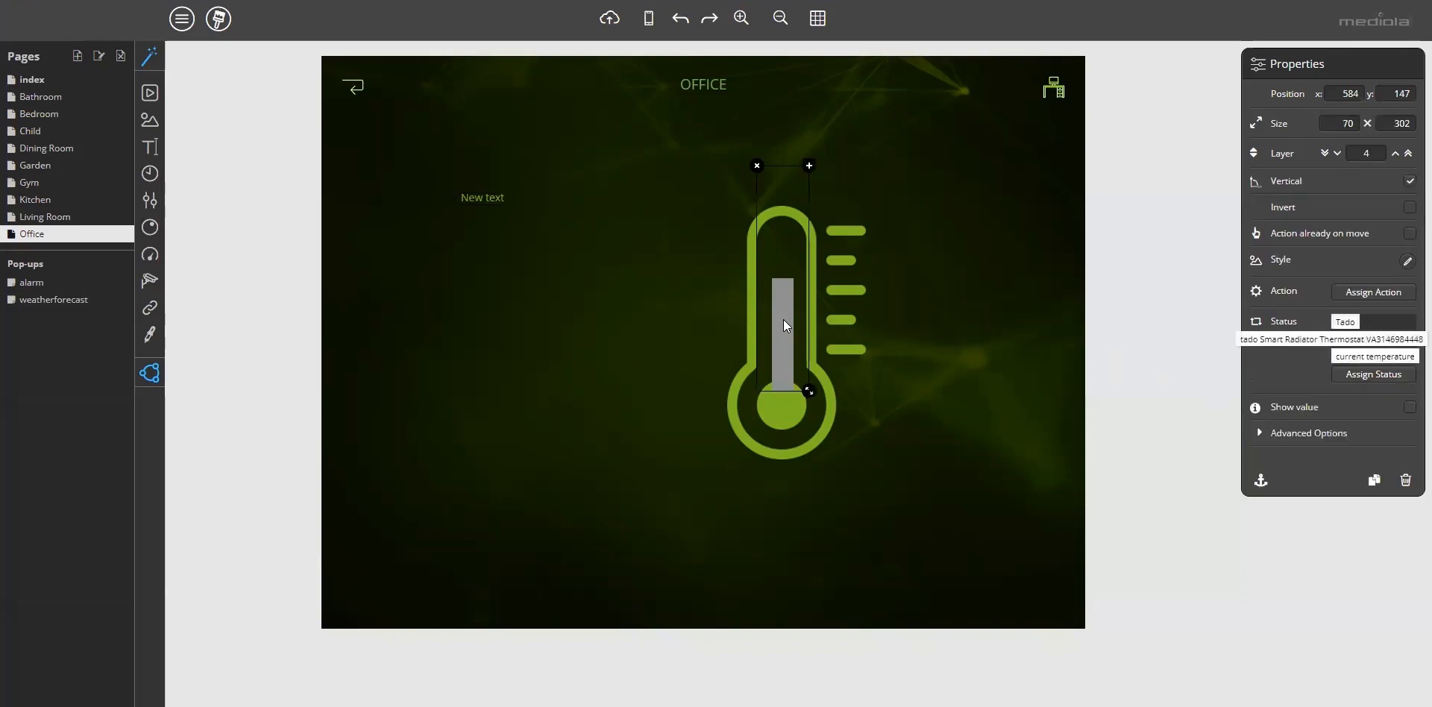
left_click(1408, 261)
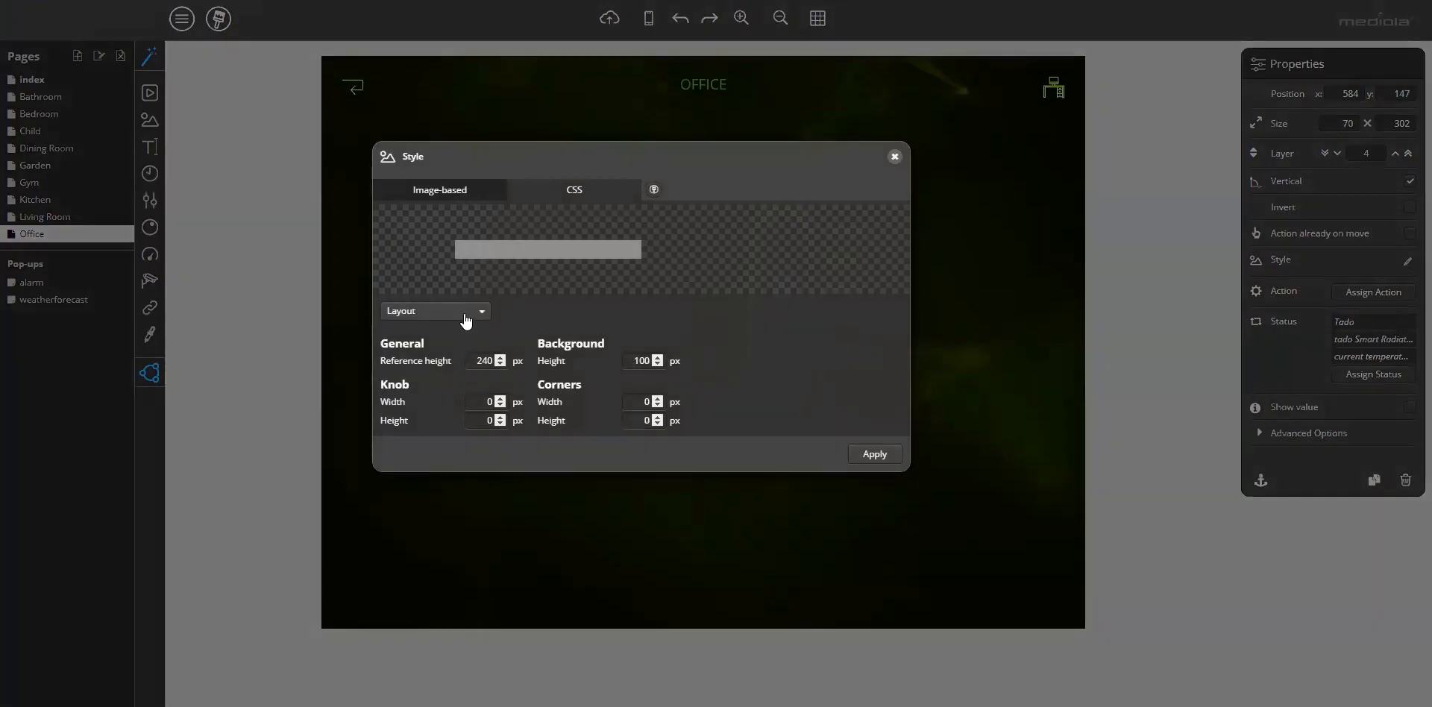
left_click(460, 313)
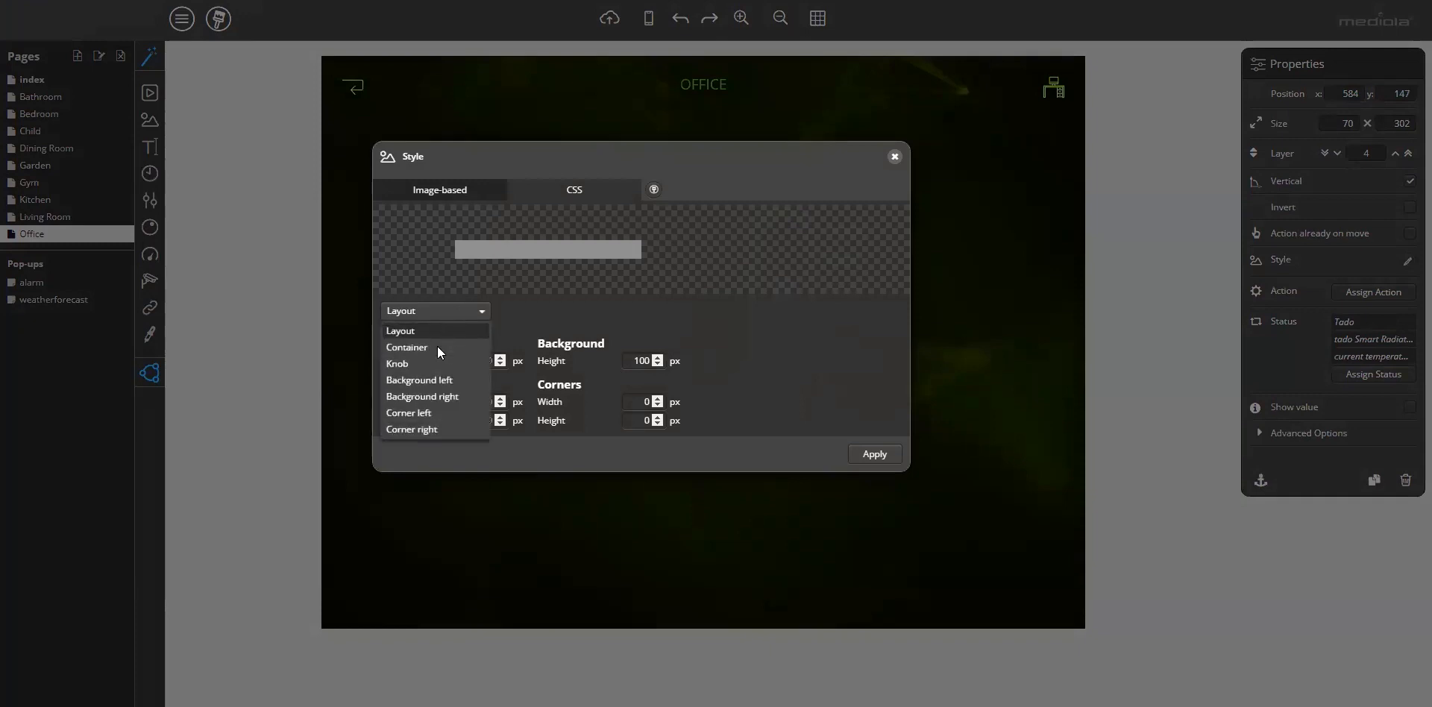
left_click(425, 379)
double_click(601, 336)
left_click(583, 336, "shift")
left_click_drag(583, 336, 617, 331)
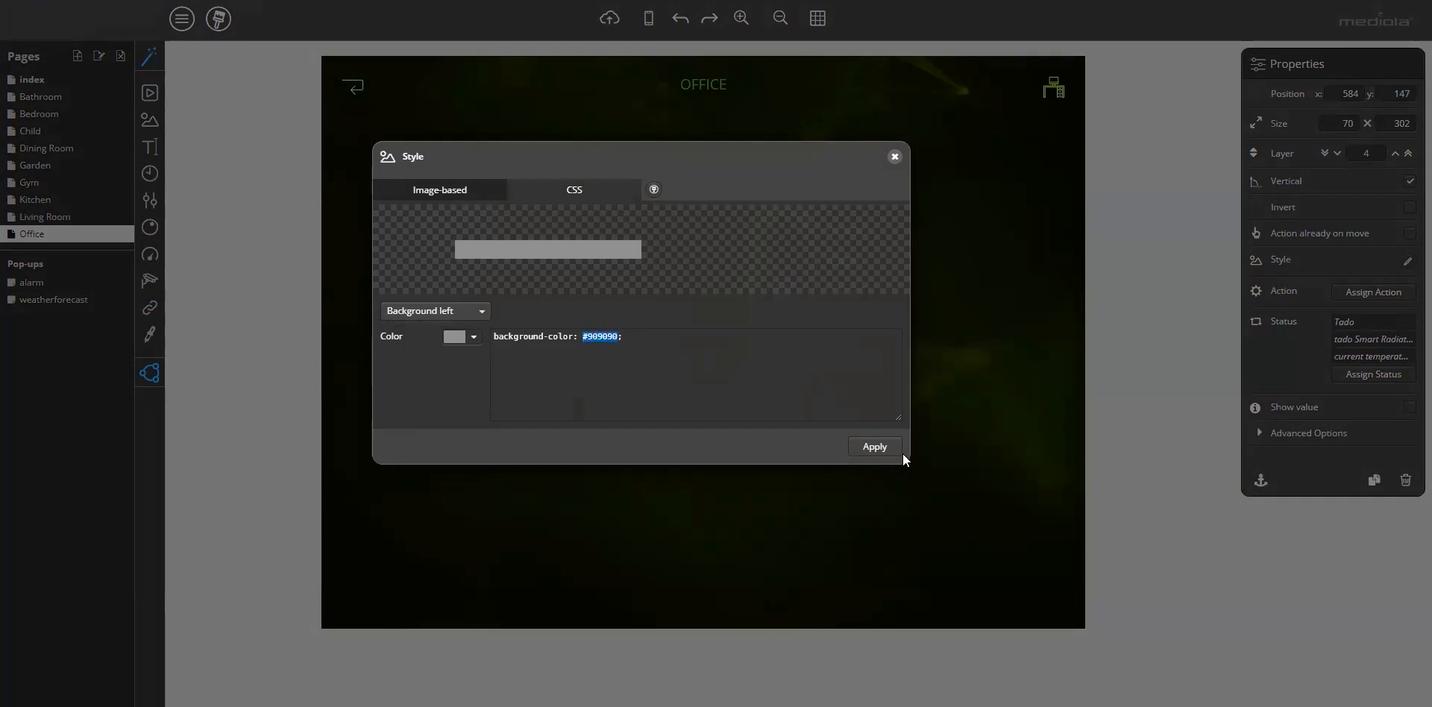
type("#7FB221")
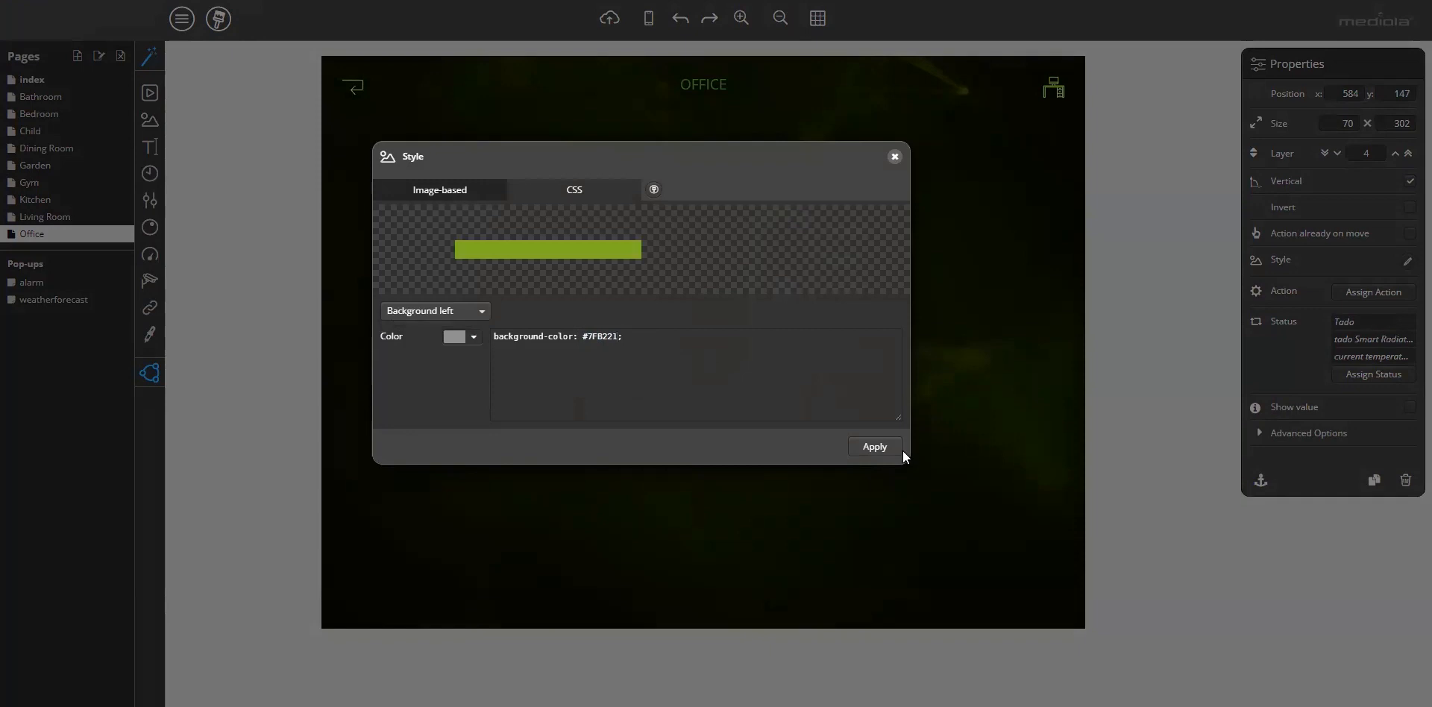
left_click(855, 446)
left_click_drag(779, 341, 783, 337)
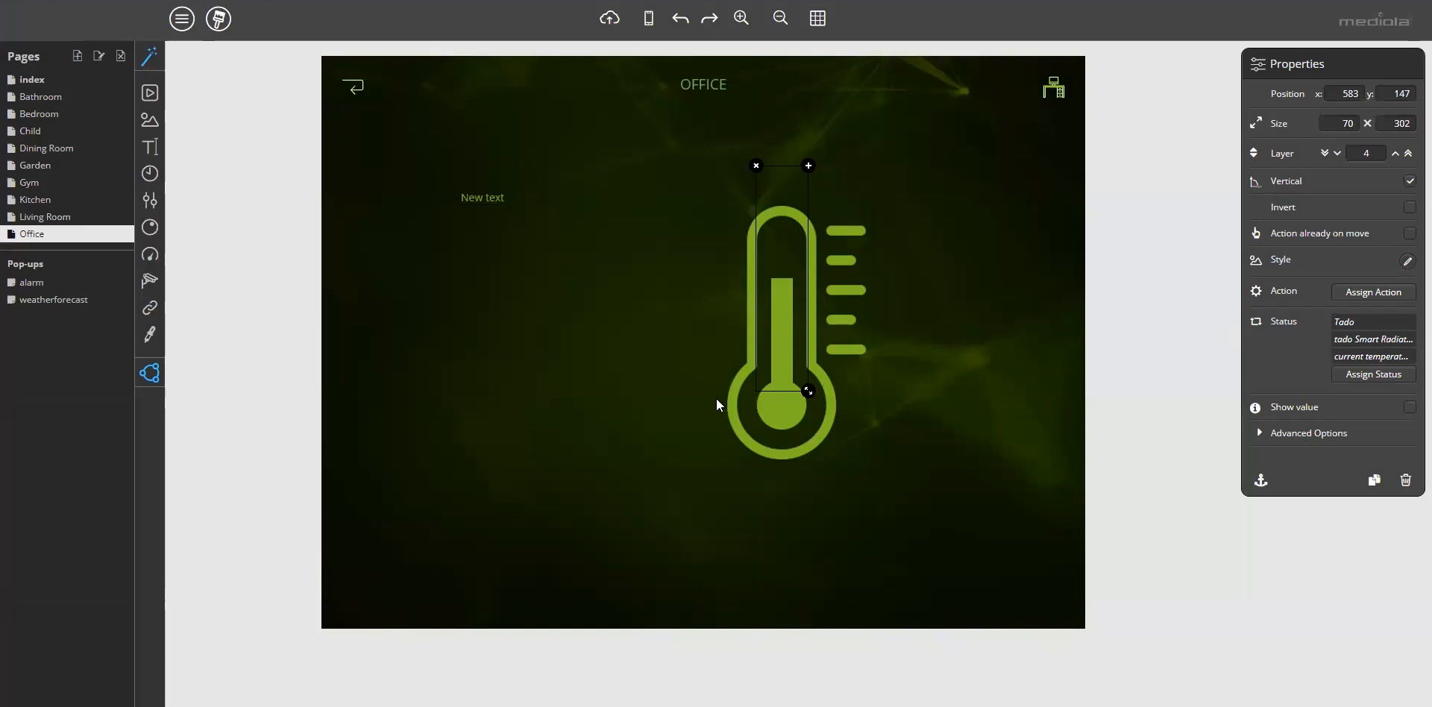
- Open the slider's CSS style at its Background left element
left_click(1407, 260)
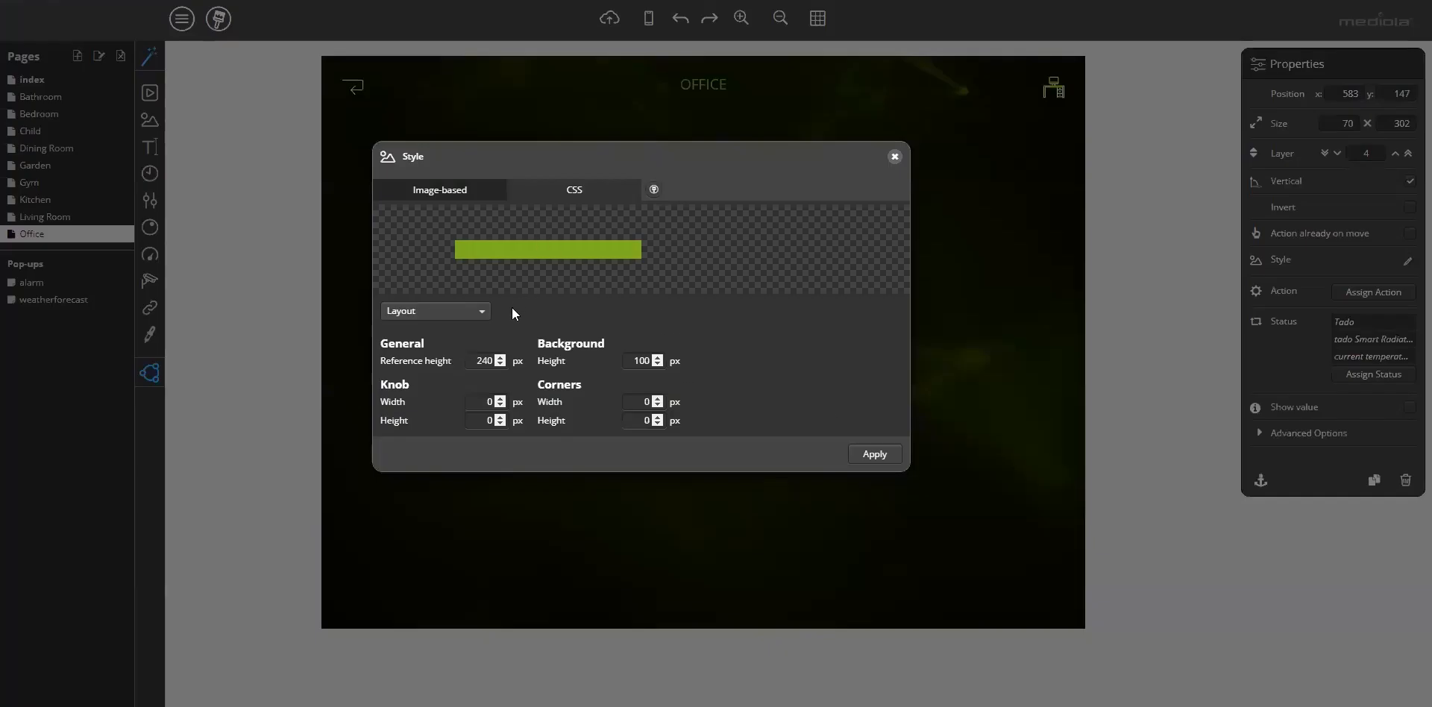
left_click(467, 319)
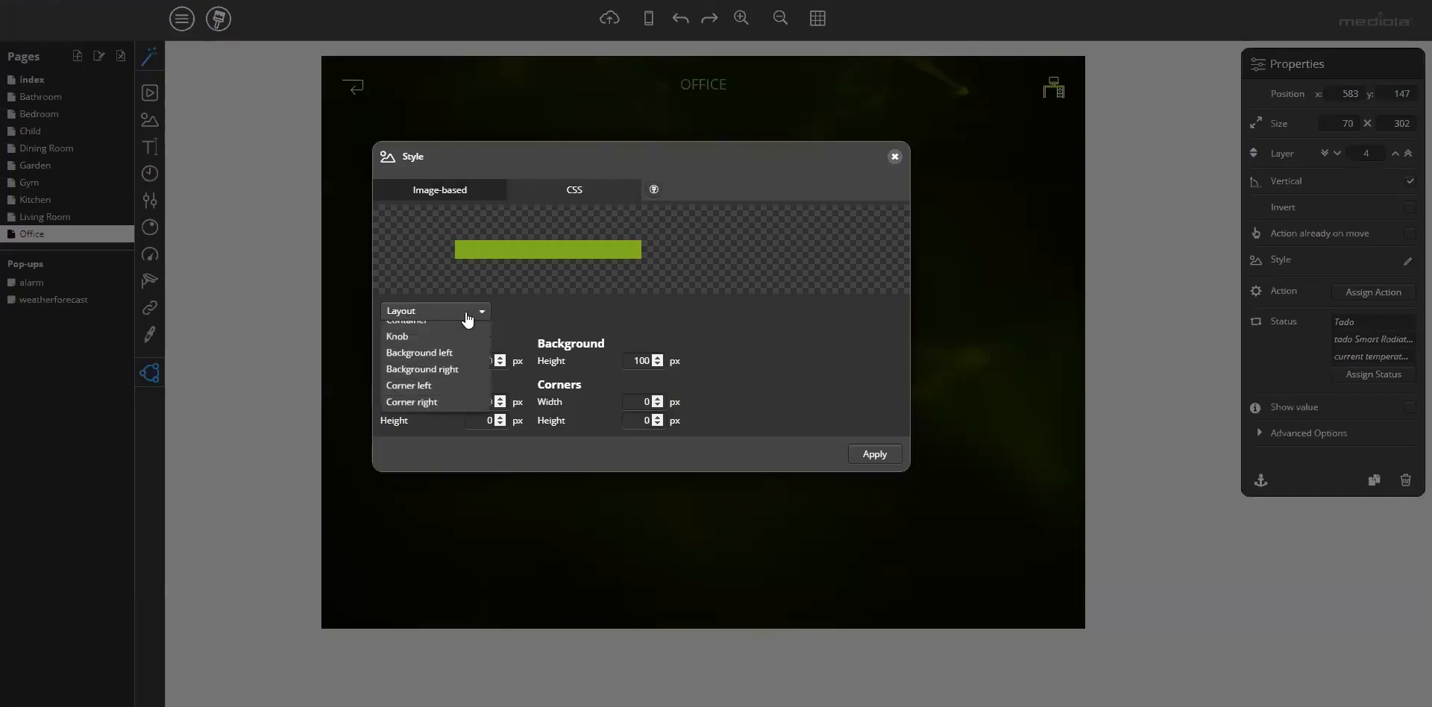
left_click(444, 385)
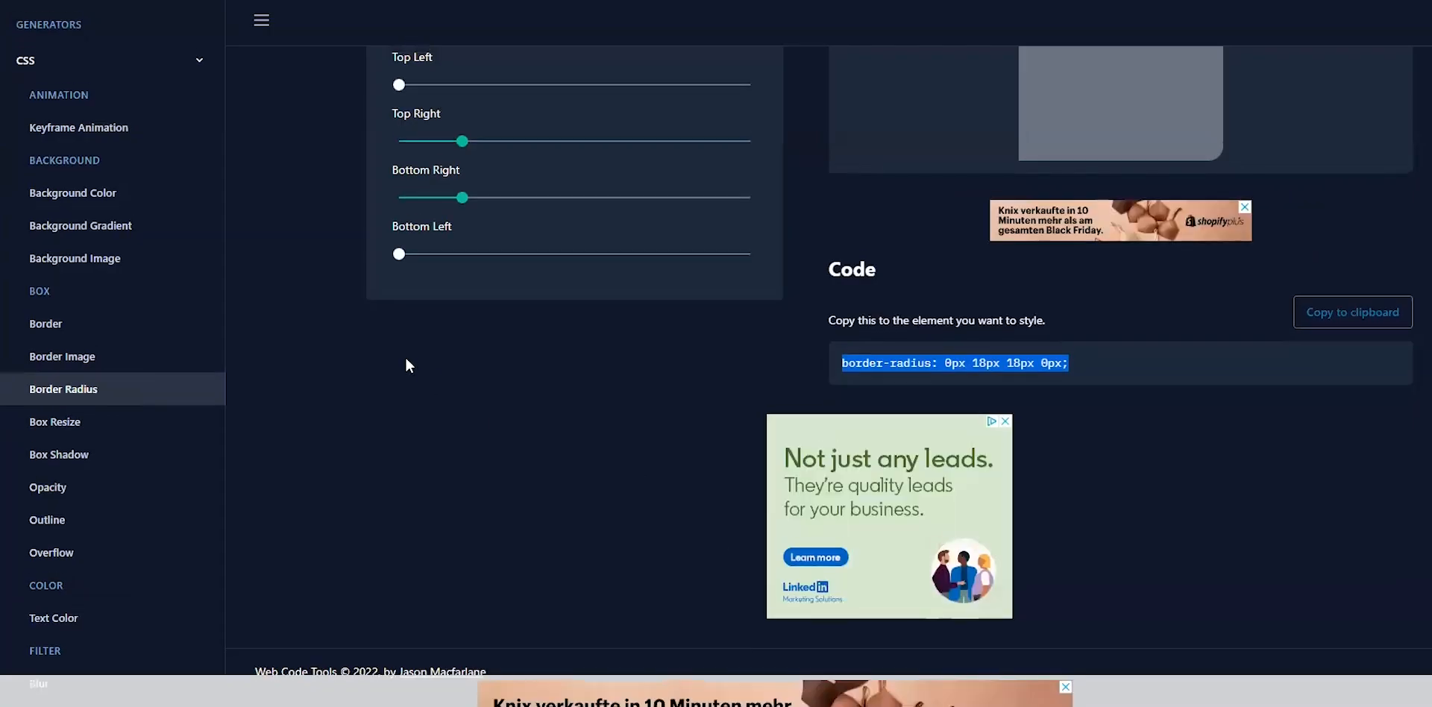
- Switch to the web code tools Border Radius generator and copy the code border-radius: 0px 18px 18px 0px;
scroll(405, 357, "up", 2)
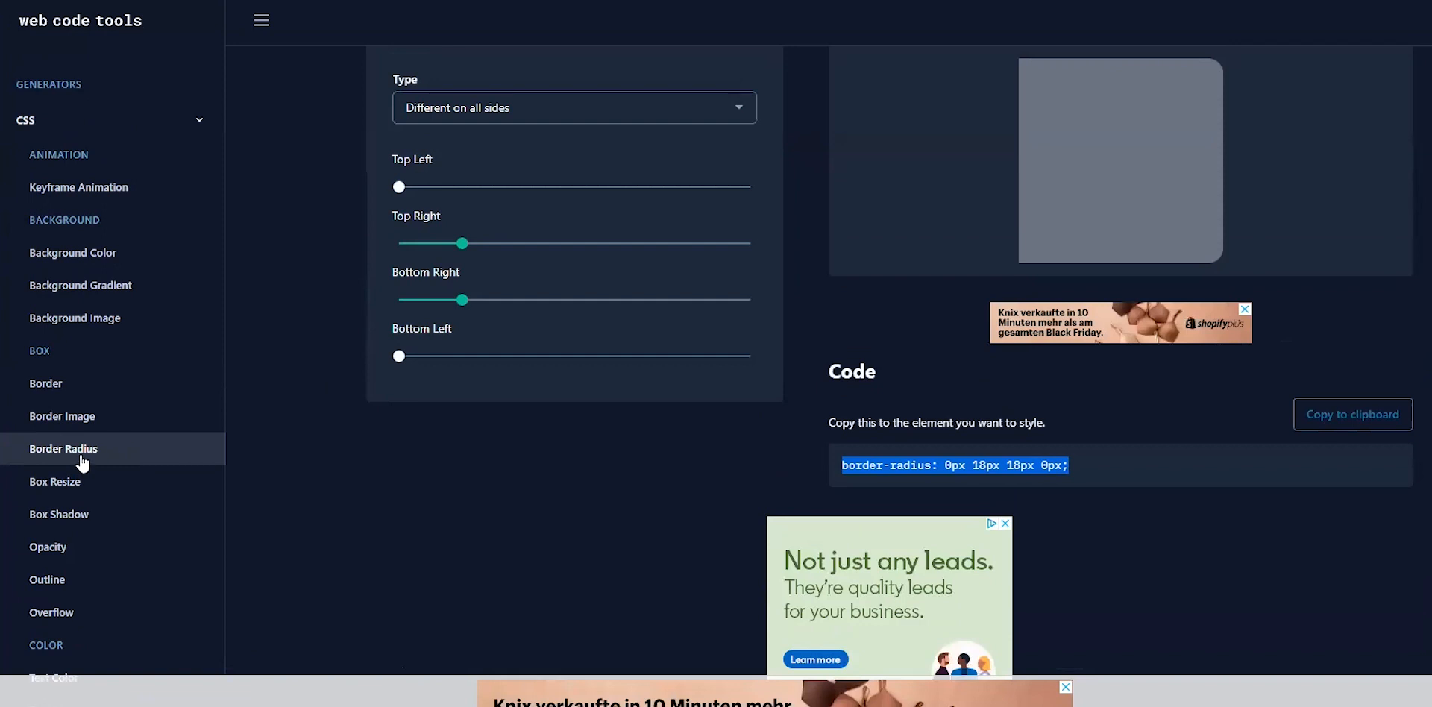
scroll(445, 425, "up", 2)
left_click(446, 426)
left_click_drag(1119, 574, 794, 602)
left_click(1107, 579)
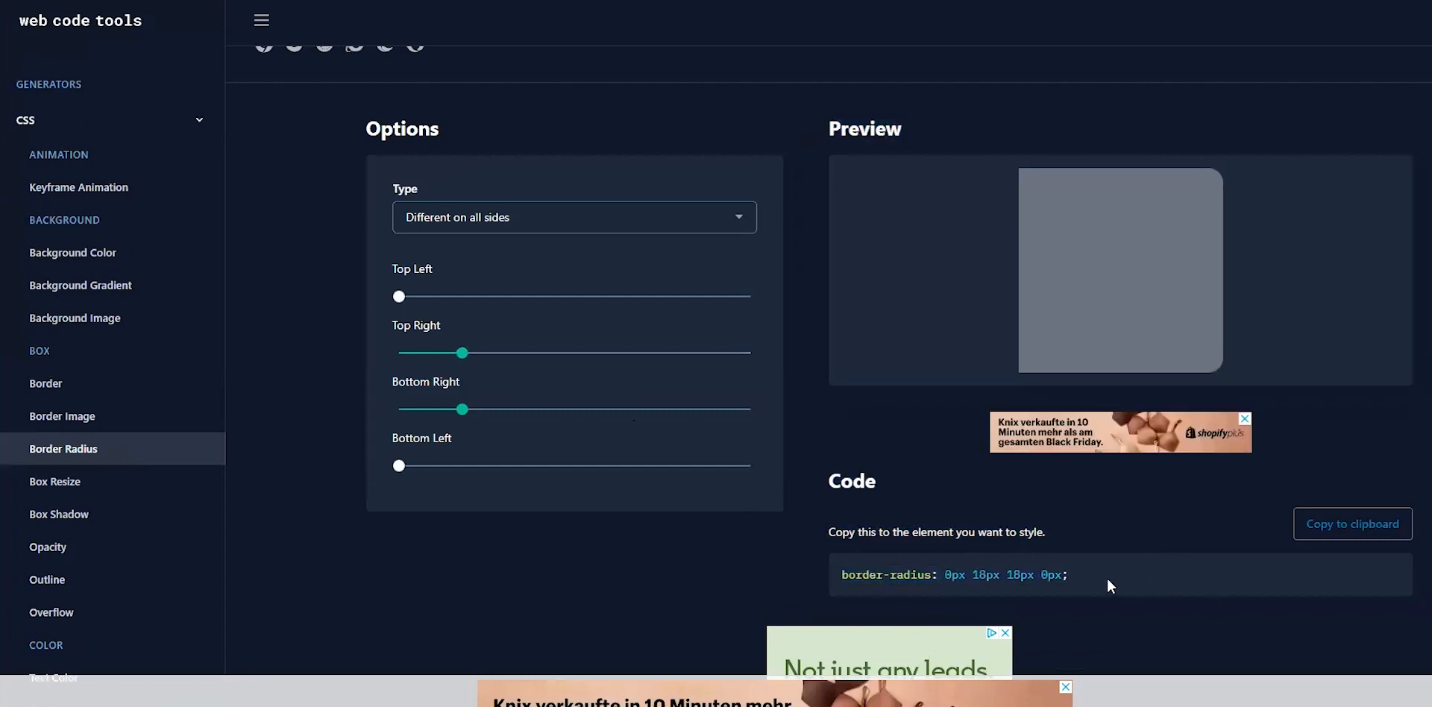
left_click_drag(1088, 577, 981, 591)
left_click_drag(861, 599, 839, 598)
key("ctrl+c")
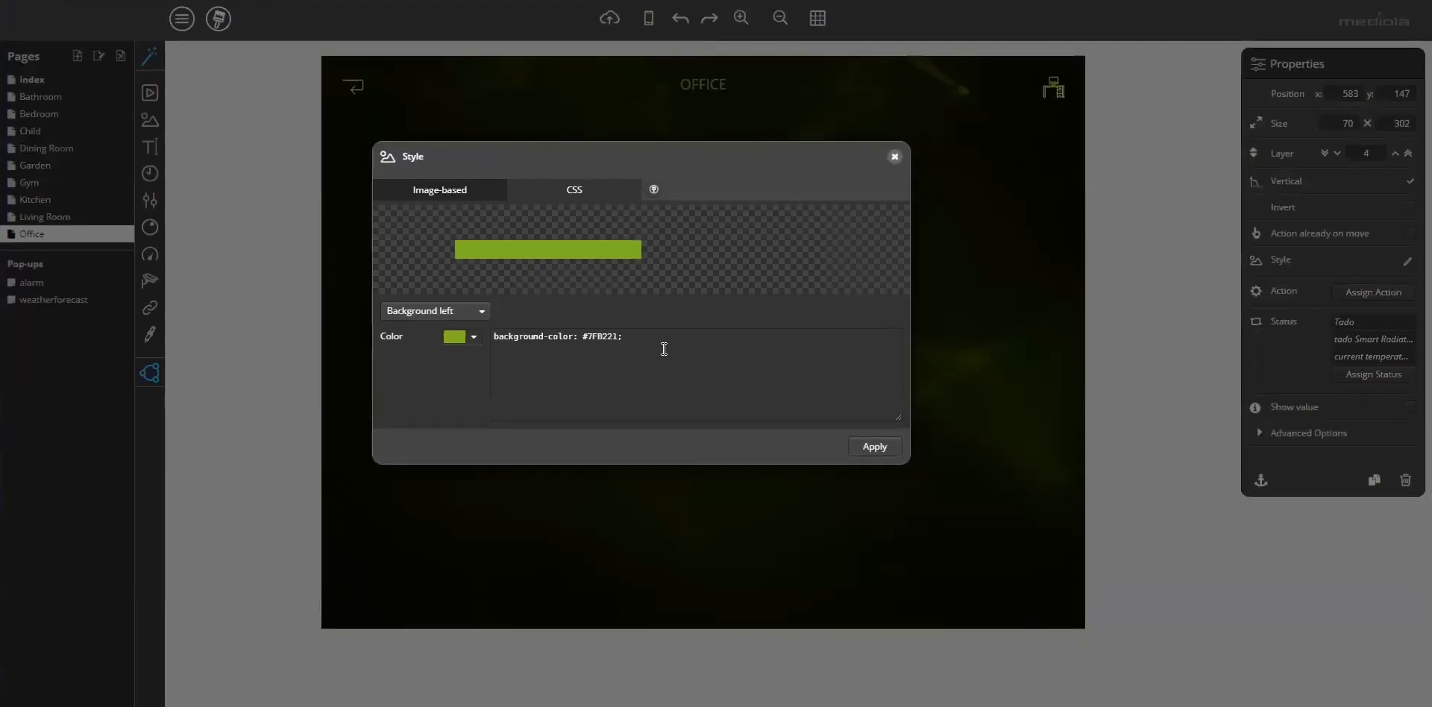
- Return to the slider style, add the copied border-radius code below Background left's background color, and apply it
key("Return")
key("ctrl+v")
left_click(873, 446)
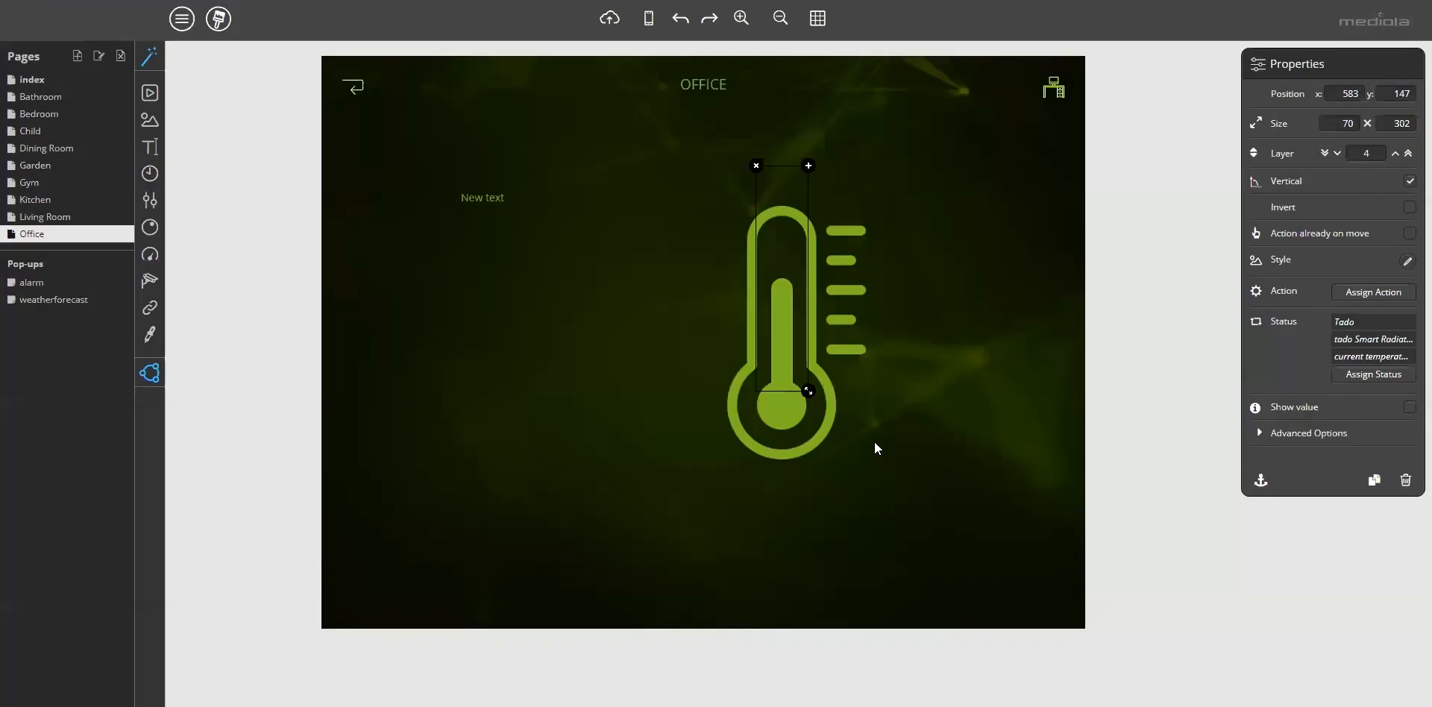
left_click(987, 455)
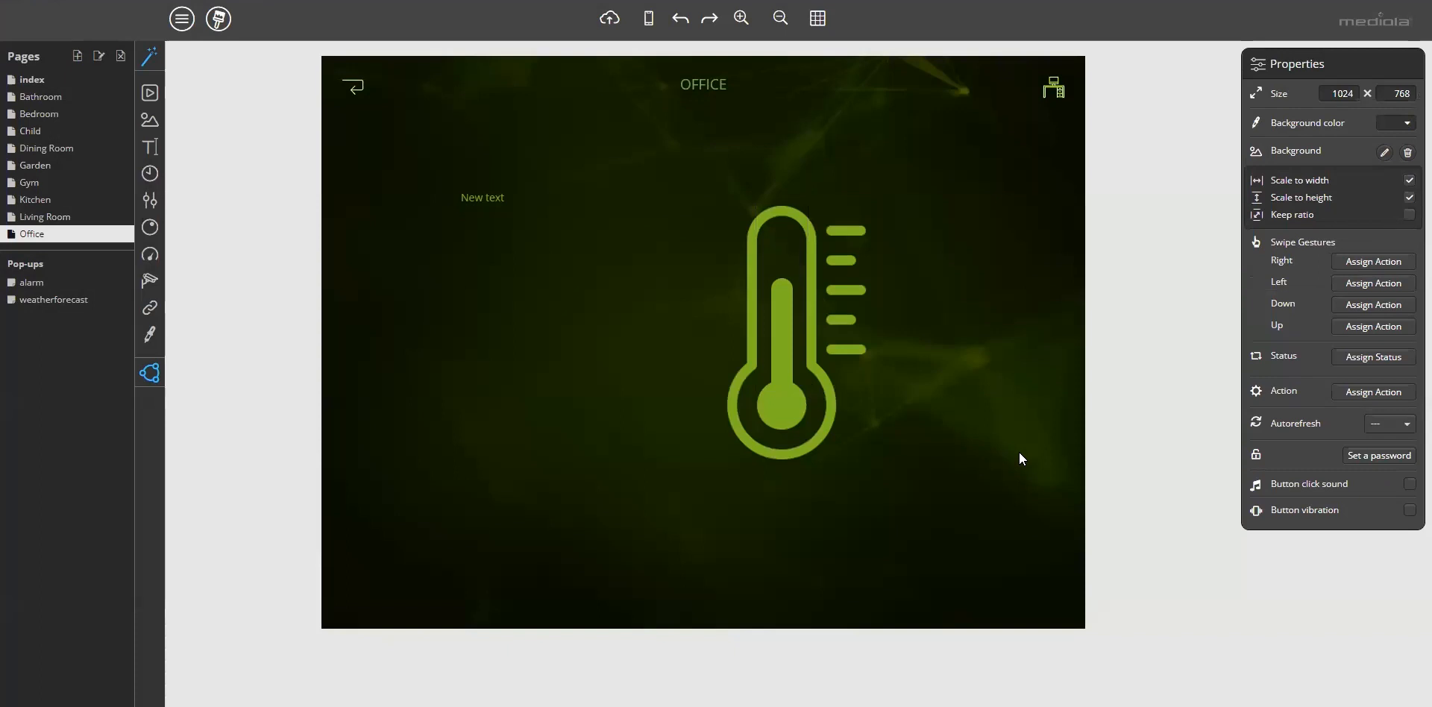
left_click(781, 343)
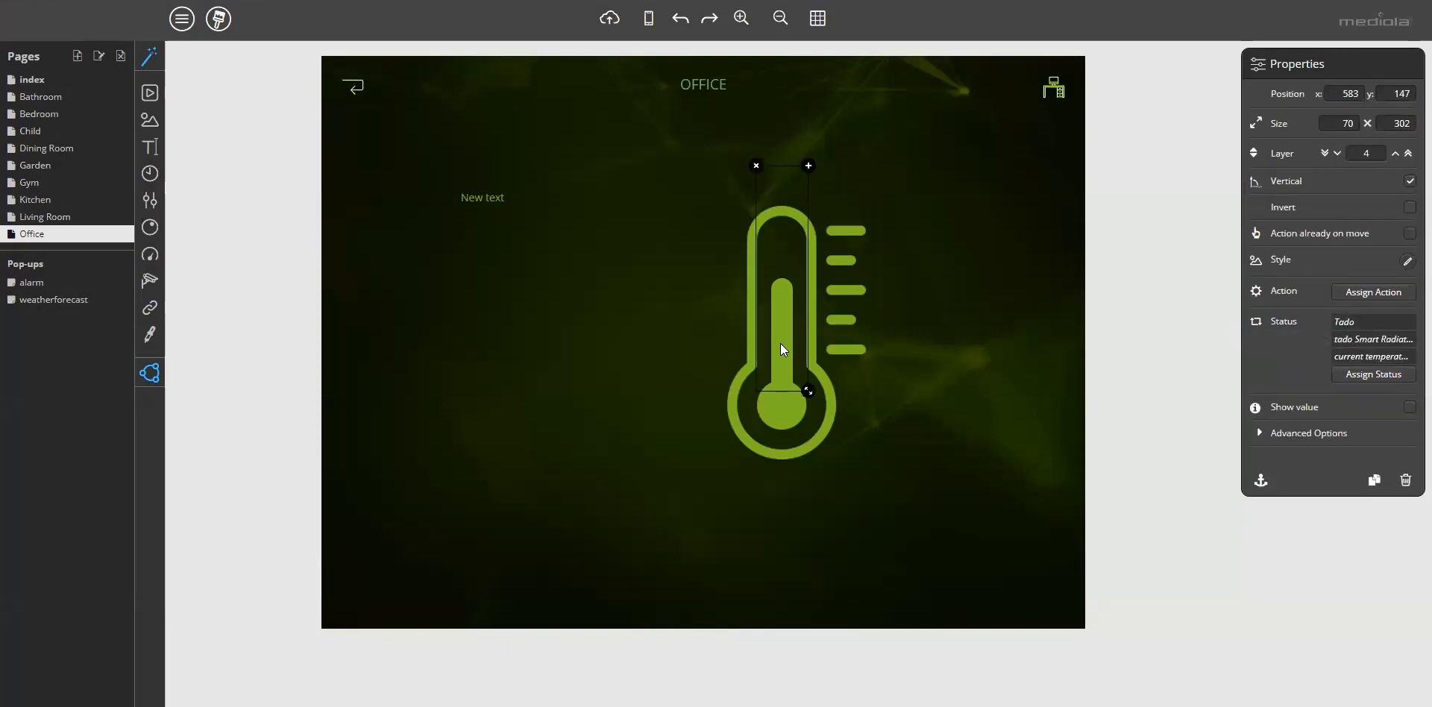
- Delete the New text field from the Office page and copy the thermometer image together with its slider
left_click(481, 200)
left_click(861, 224)
left_click_drag(974, 223, 707, 452)
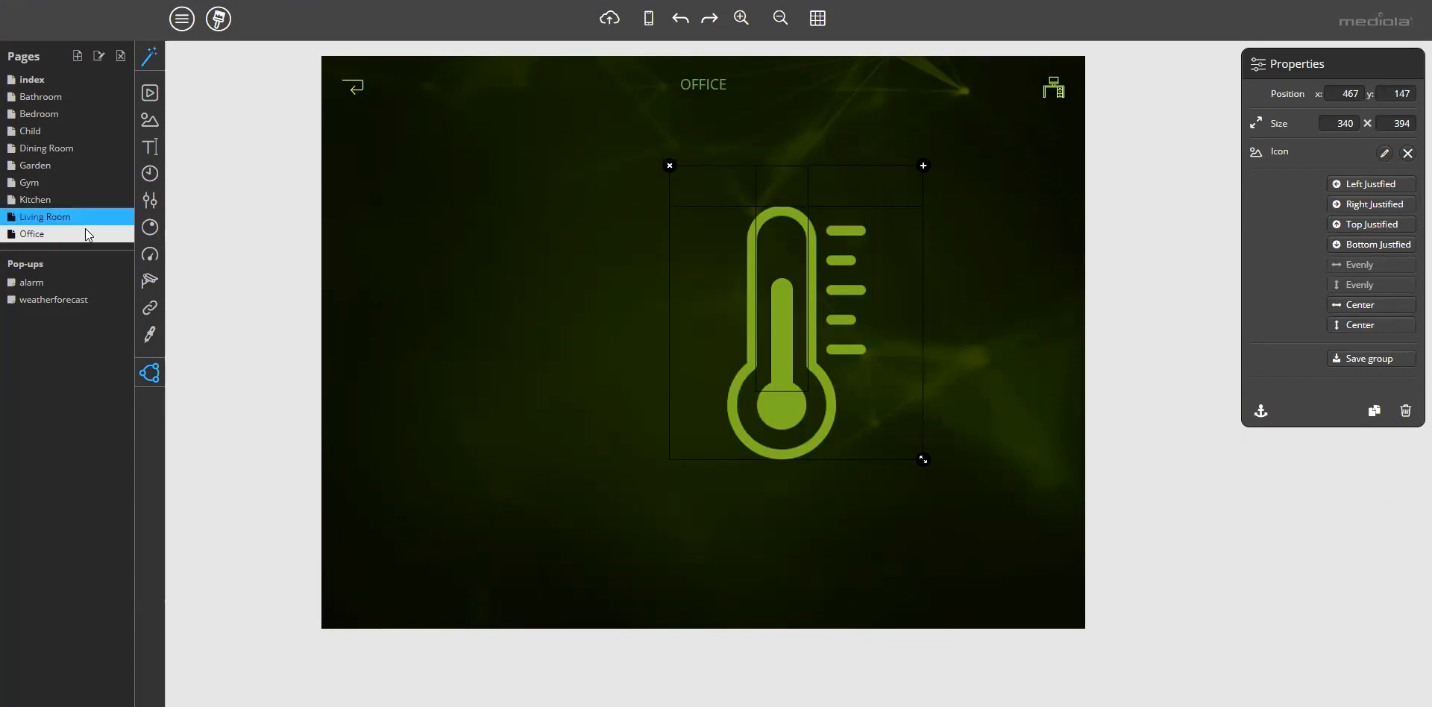
- On the Kitchen page, delete the existing slider and small thermometer image from the current room temperature panel
left_click(45, 200)
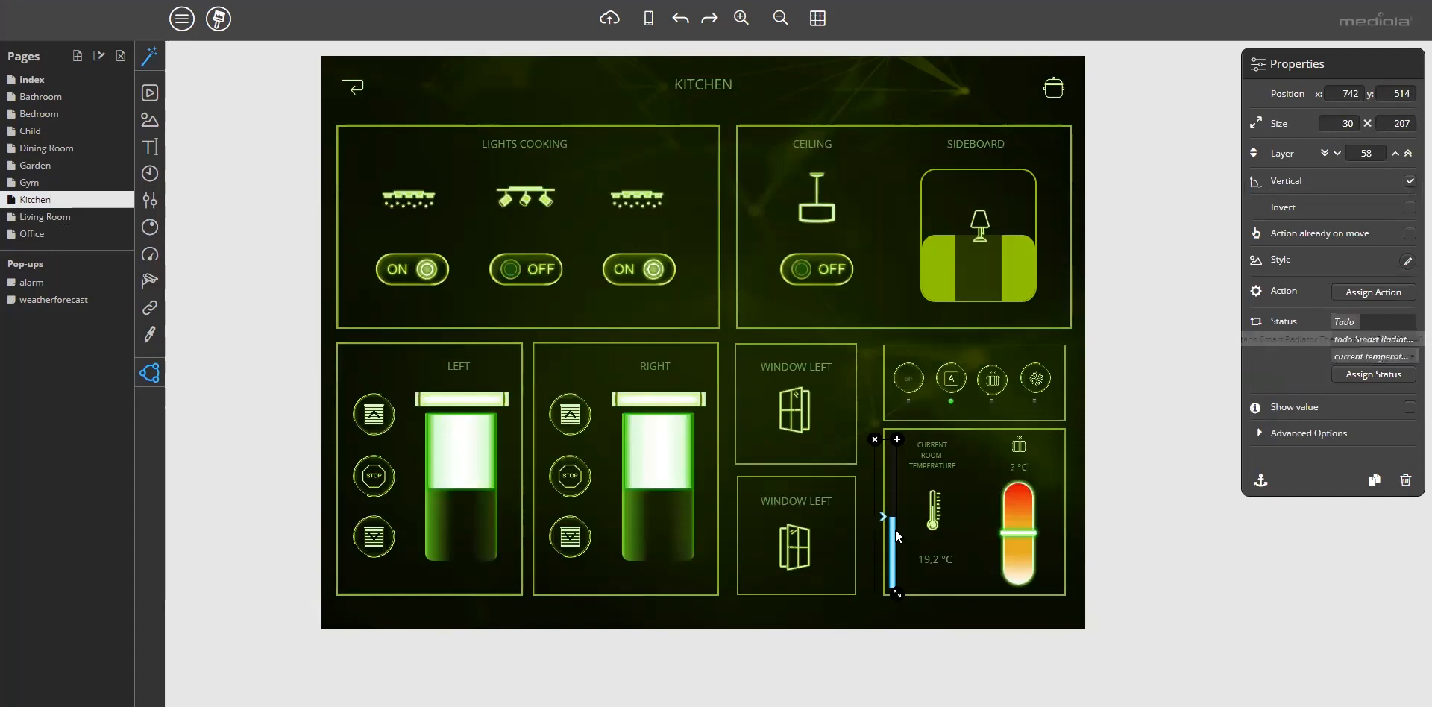
left_click(929, 513)
left_click(930, 513)
key("Delete")
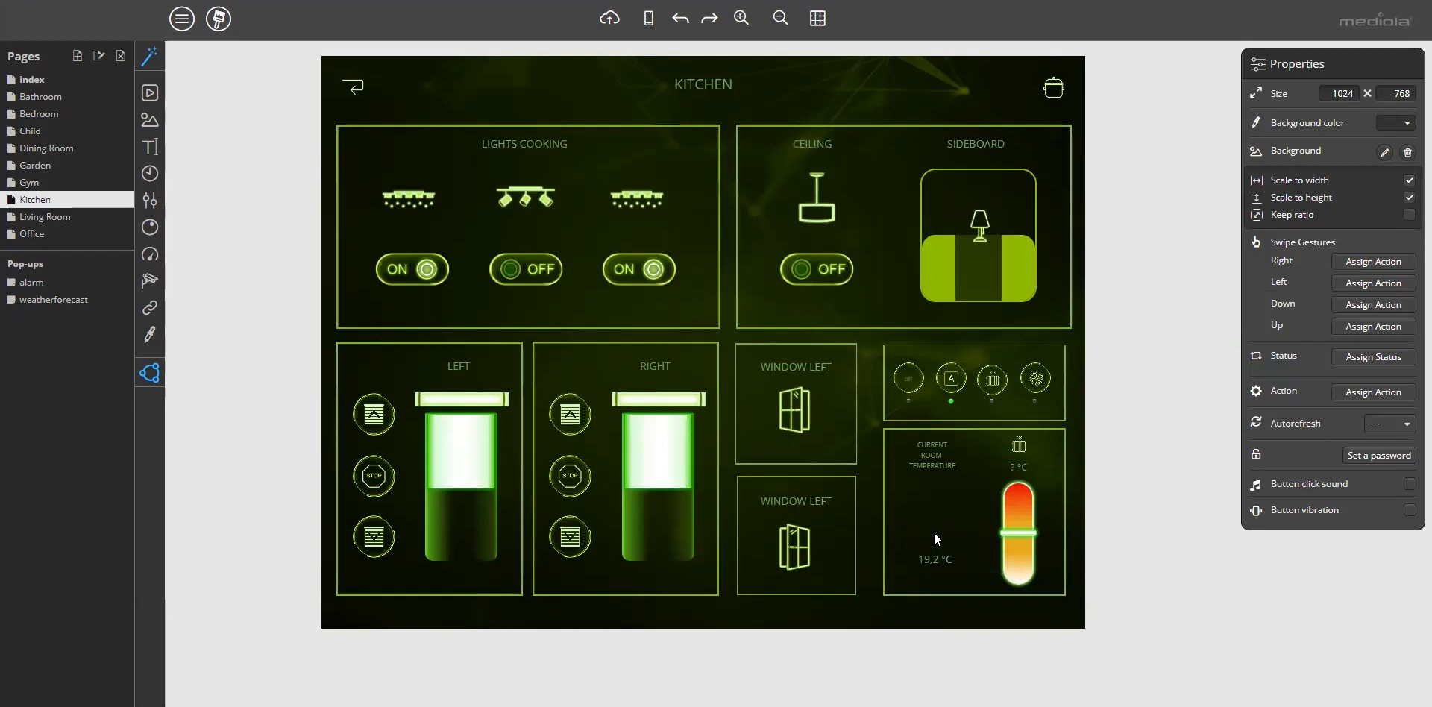
- Paste the thermometer and slider, scale them to about 114 × 132, and place them at 768, 581 in the room temperature panel
key("ctrl+z")
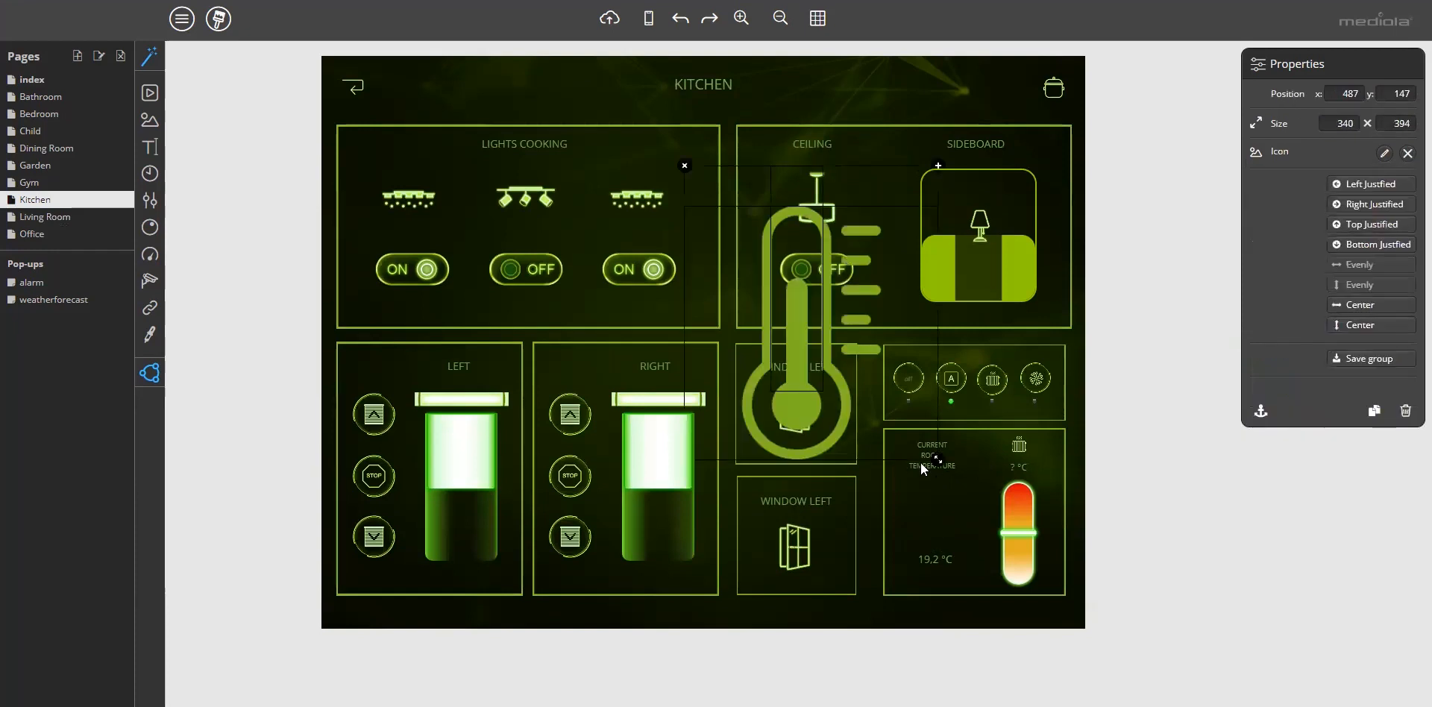
left_click_drag(937, 456, 807, 256)
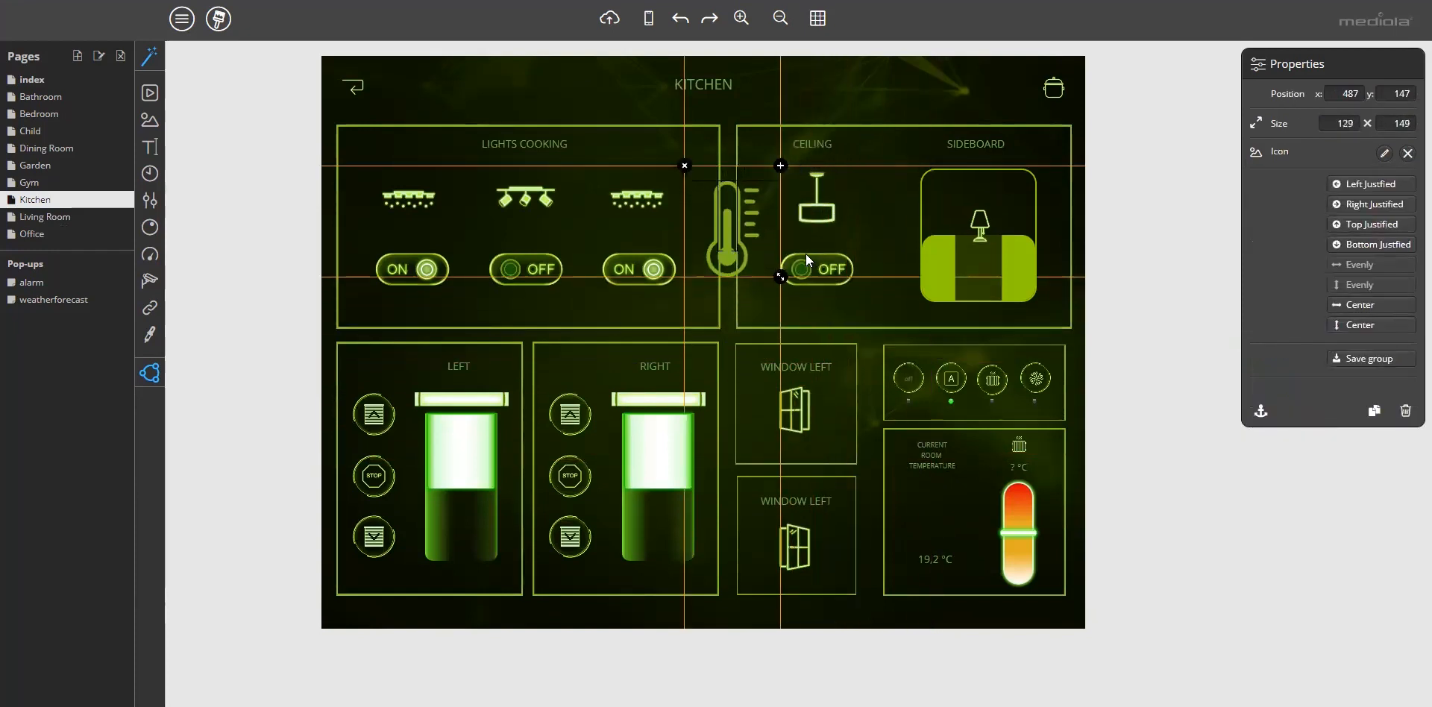
left_click_drag(738, 208, 922, 513)
left_click_drag(890, 564, 939, 568)
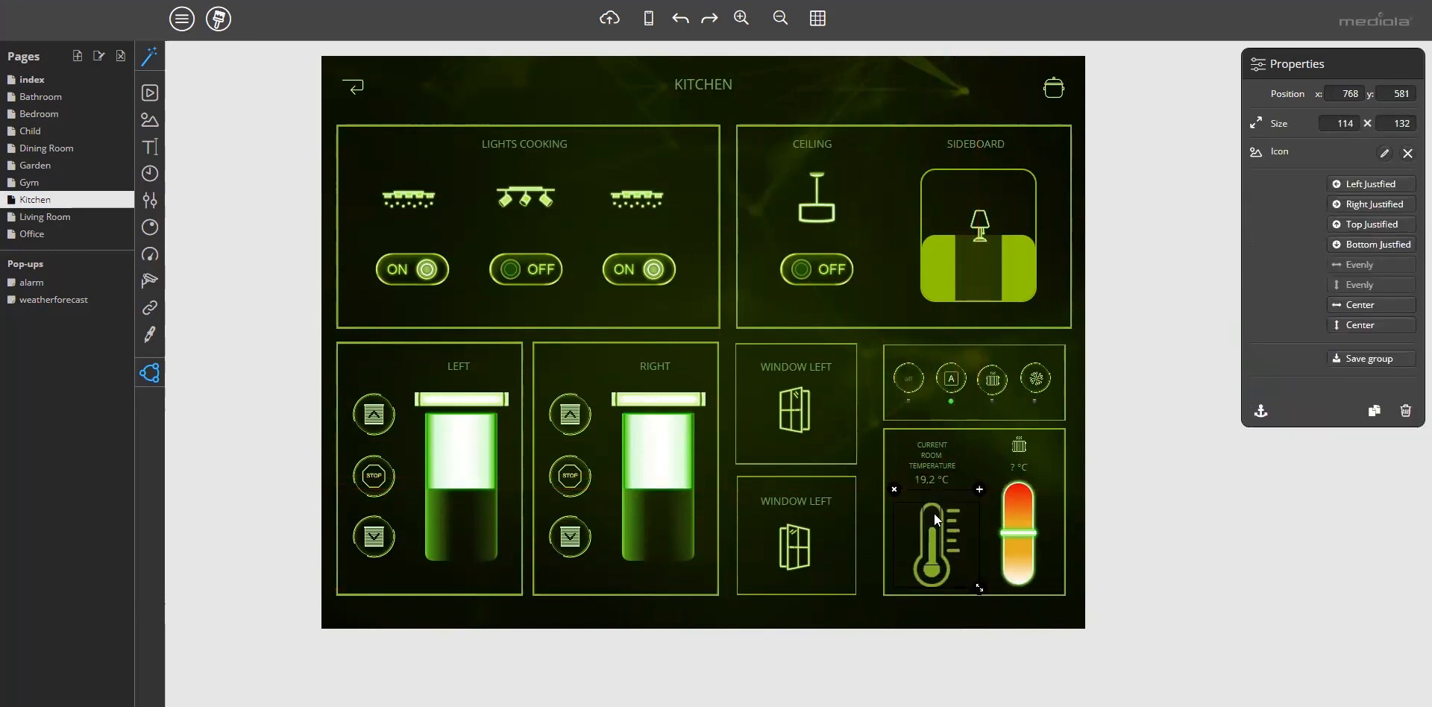
- Move the temperature text to position 788, 572 and align the slider inside the thermometer at position 807, 581
left_click(931, 479)
left_click_drag(931, 479, 931, 487)
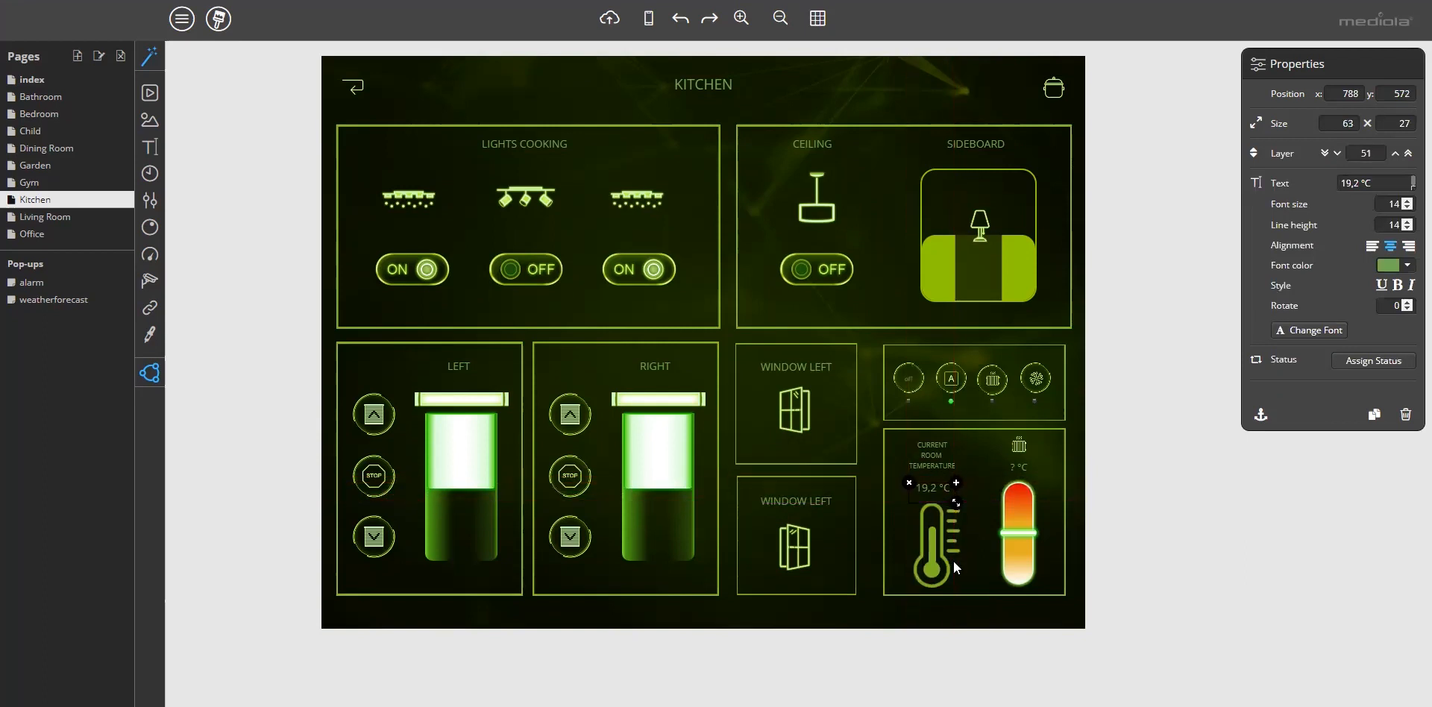
left_click(931, 559)
left_click_drag(931, 553, 933, 554)
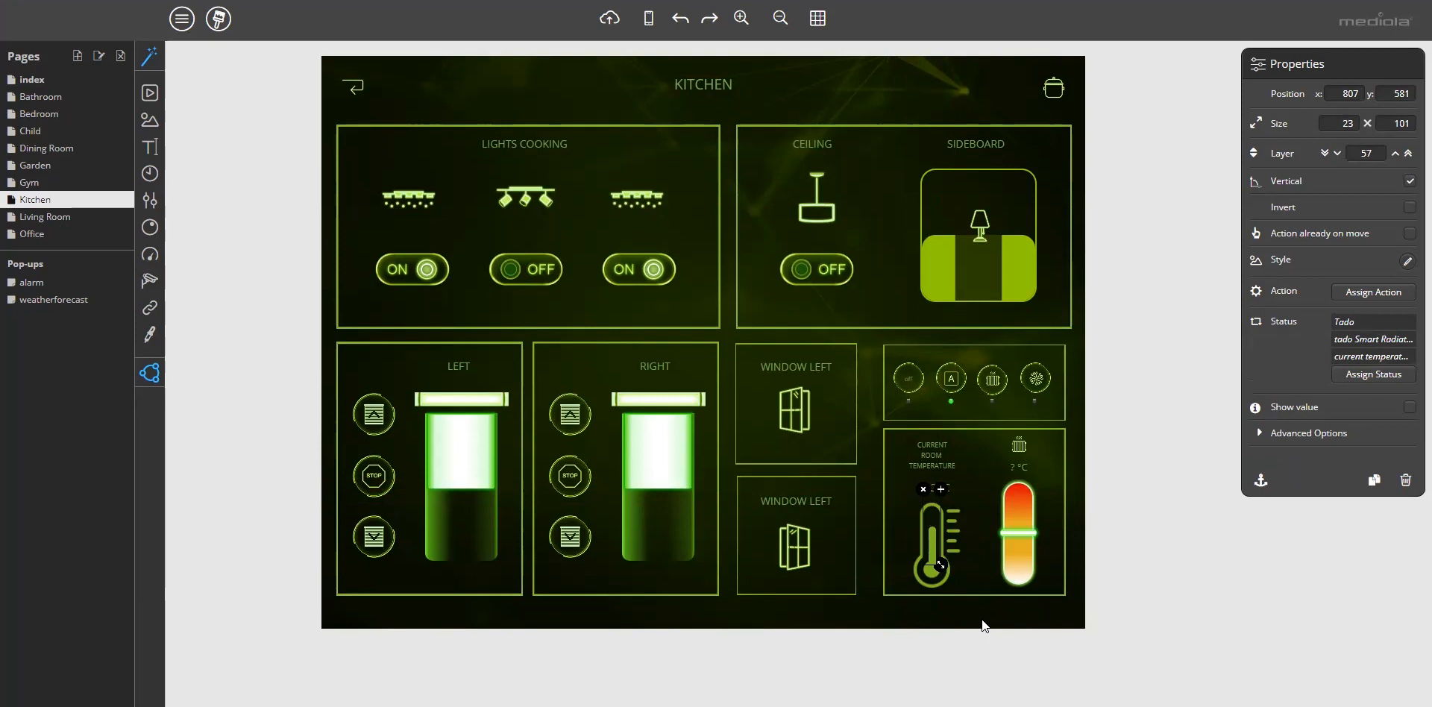
left_click(982, 619)
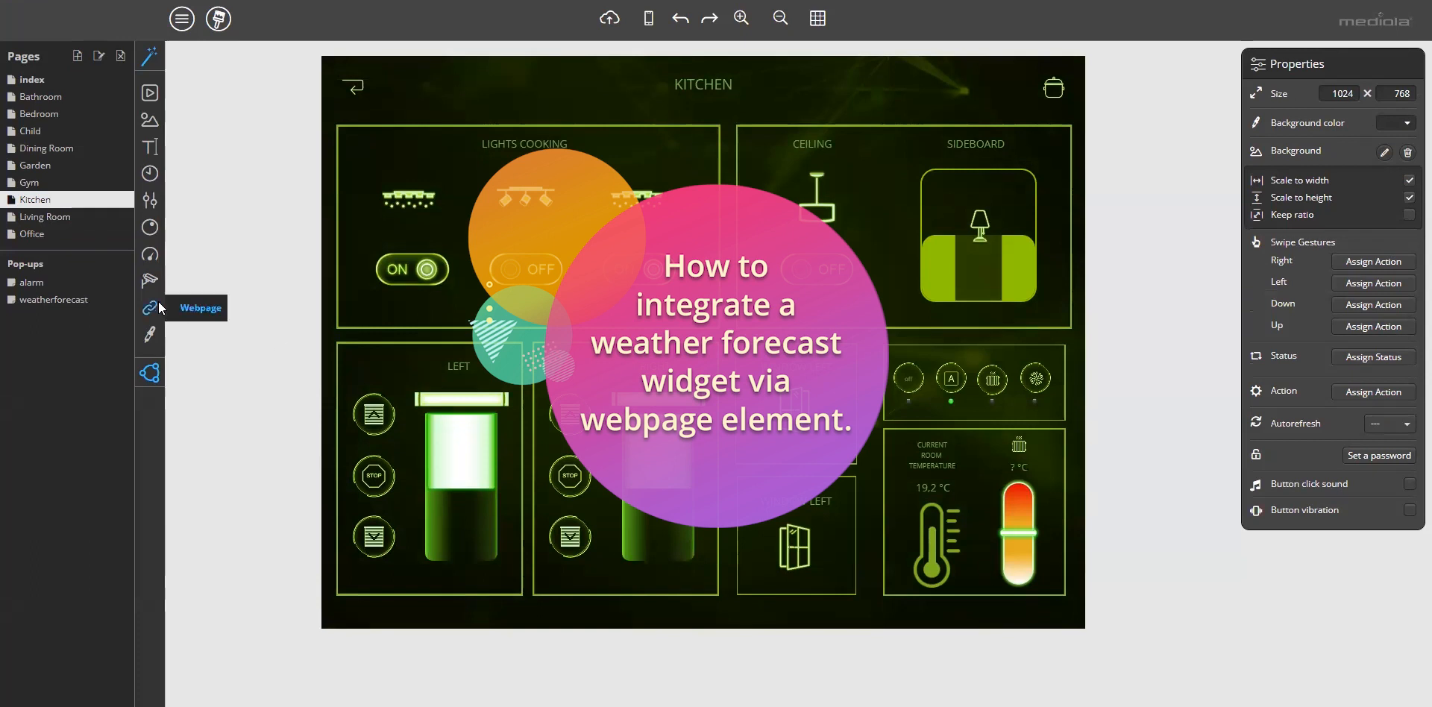
- Add a webpage element of about 340 × 312 at position 144, 204 inside the weatherforecast pop-up's frame
left_click(87, 300)
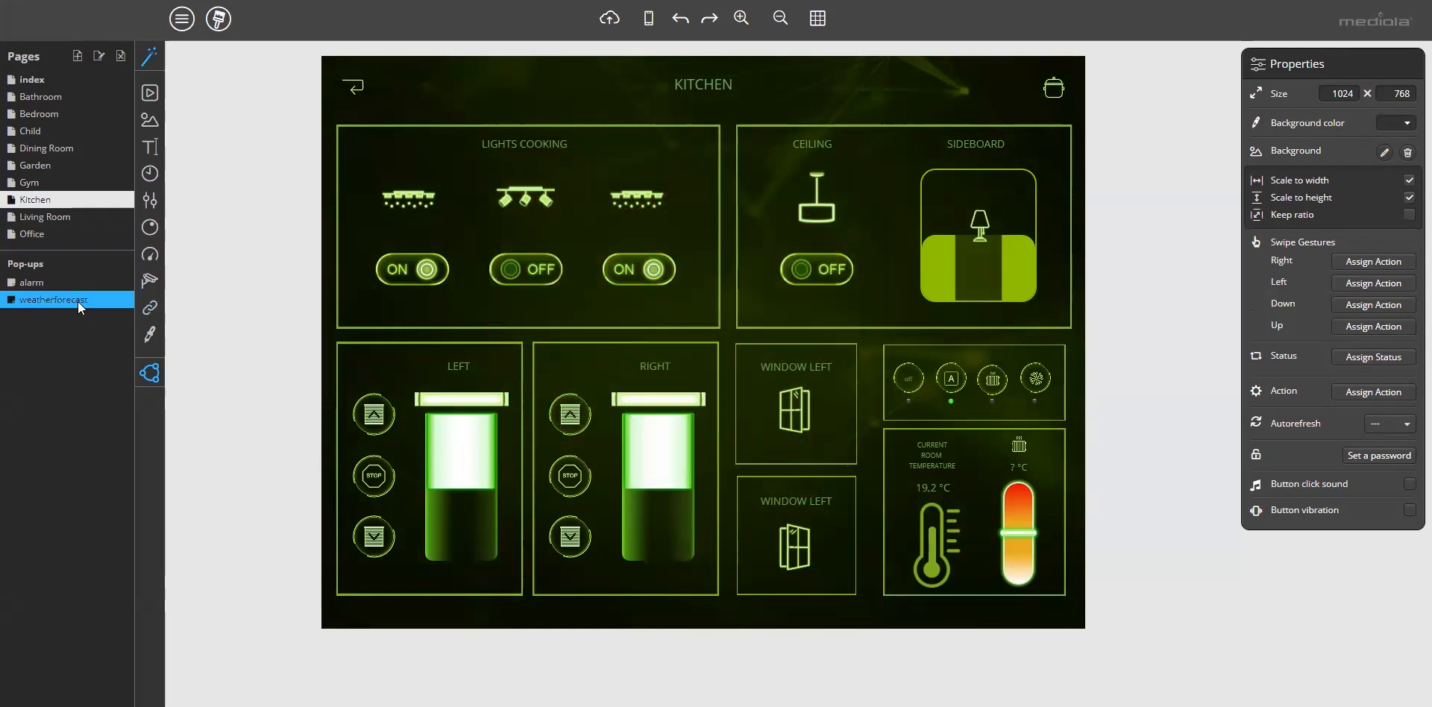
left_click(77, 301)
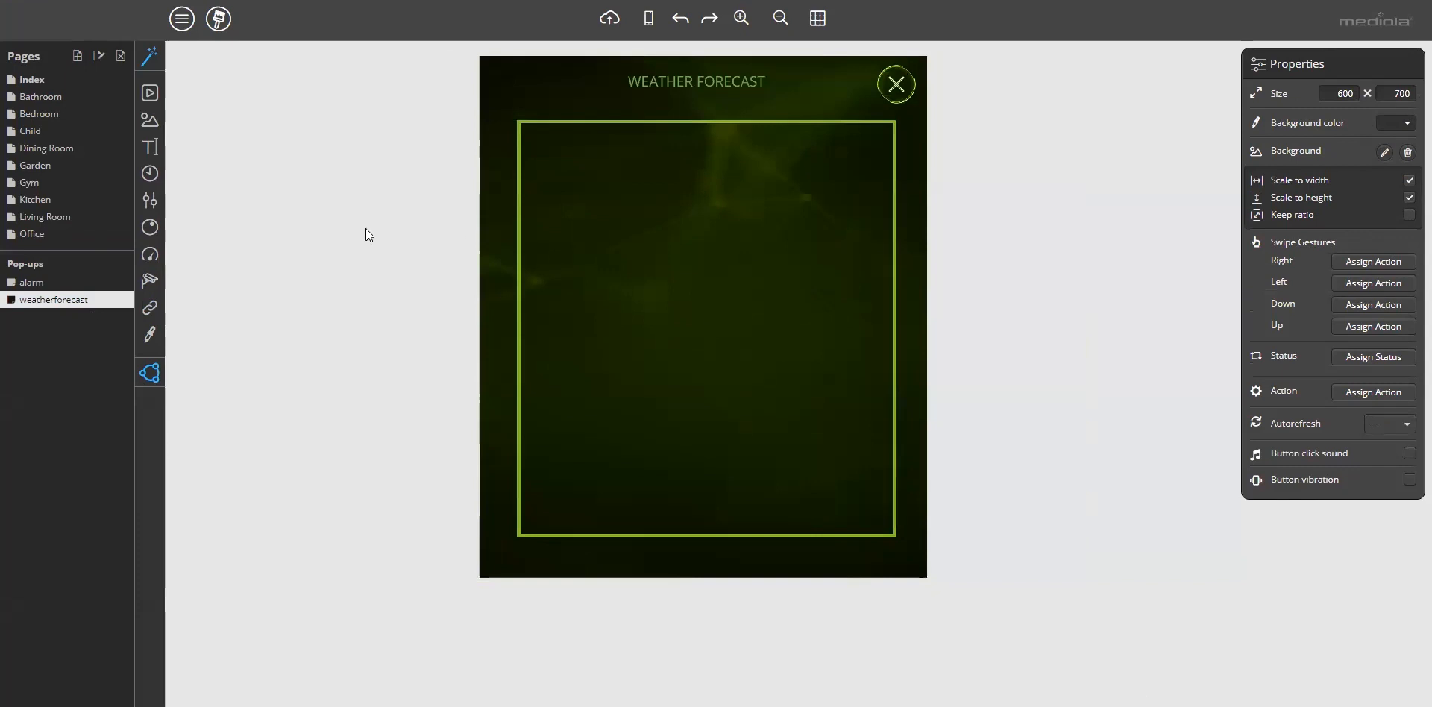
left_click_drag(150, 310, 651, 195)
left_click_drag(804, 345, 910, 432)
left_click_drag(830, 380, 771, 391)
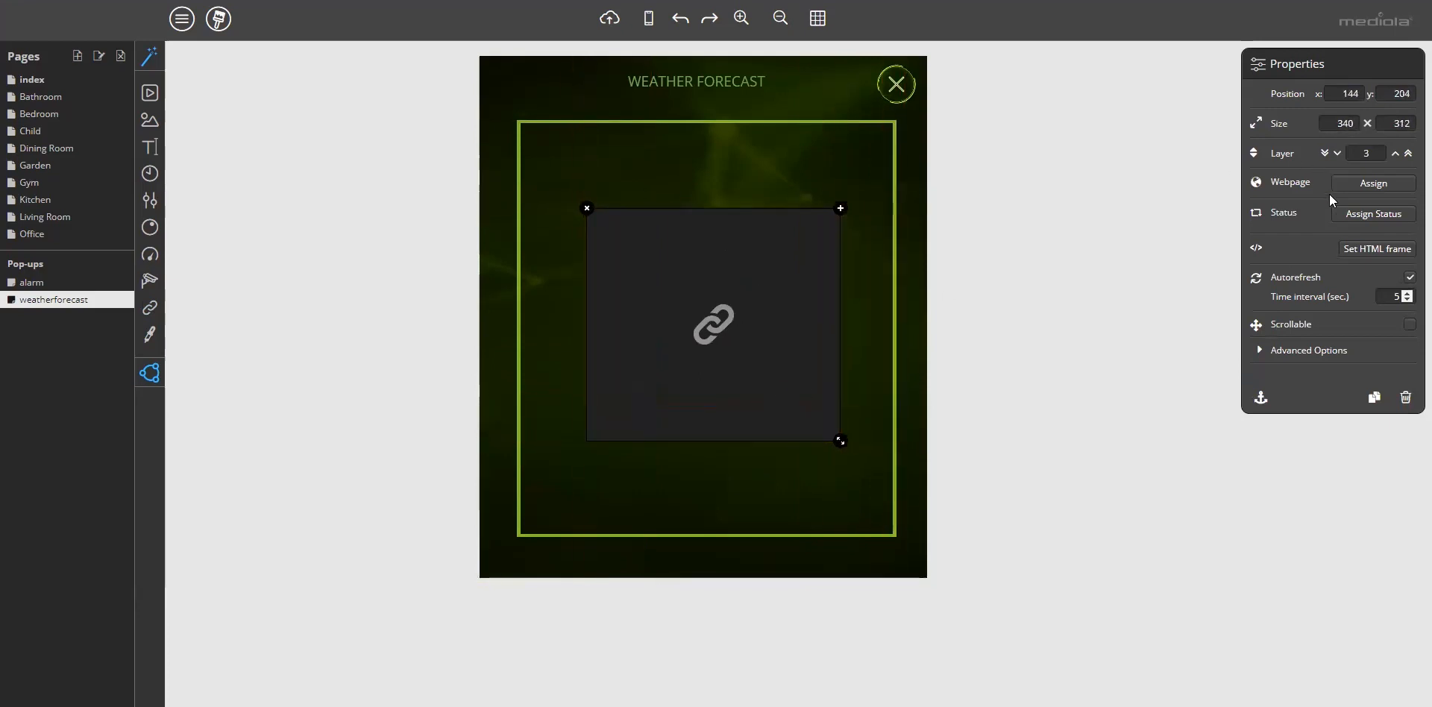
- Open the webpage element's HTML frame settings, switch to meteoblue's widget page, and open the Weather Widget 3h configurator
left_click(1362, 251)
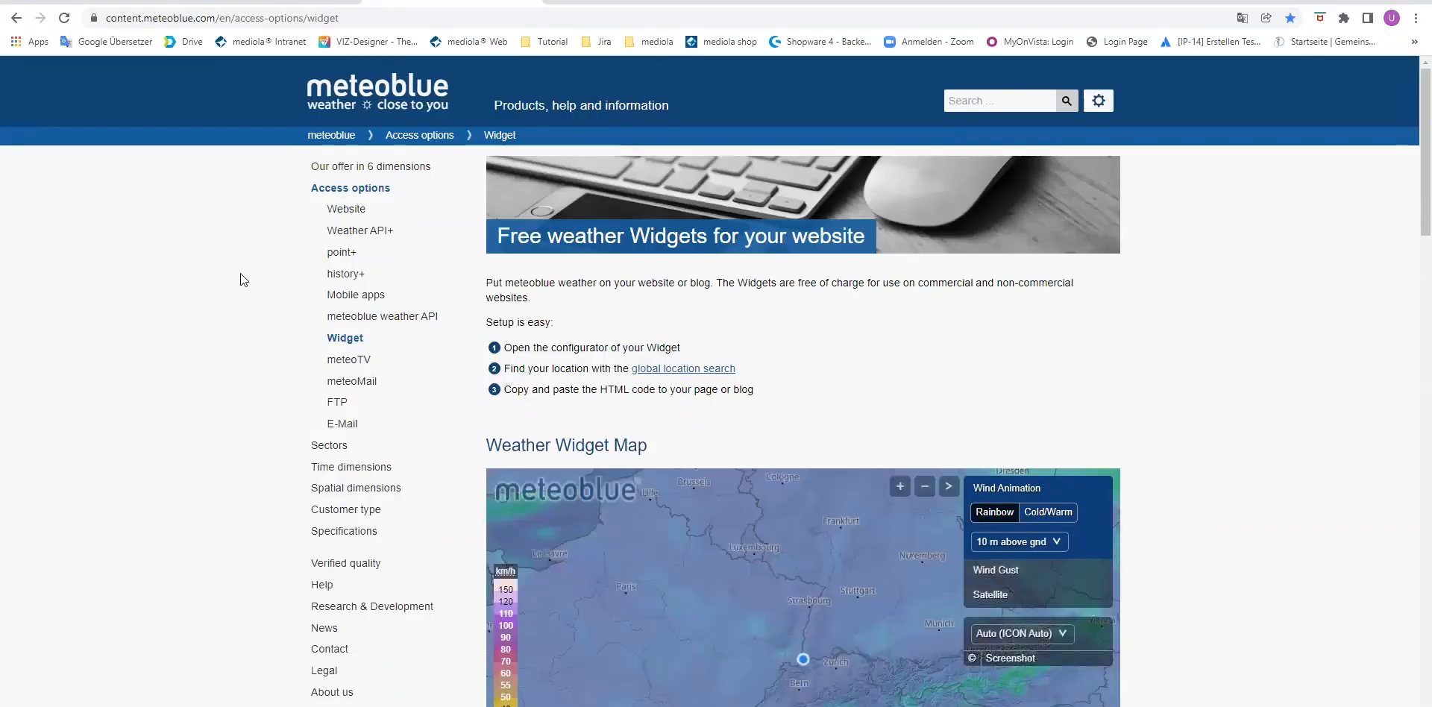
scroll(483, 276, "down", 8)
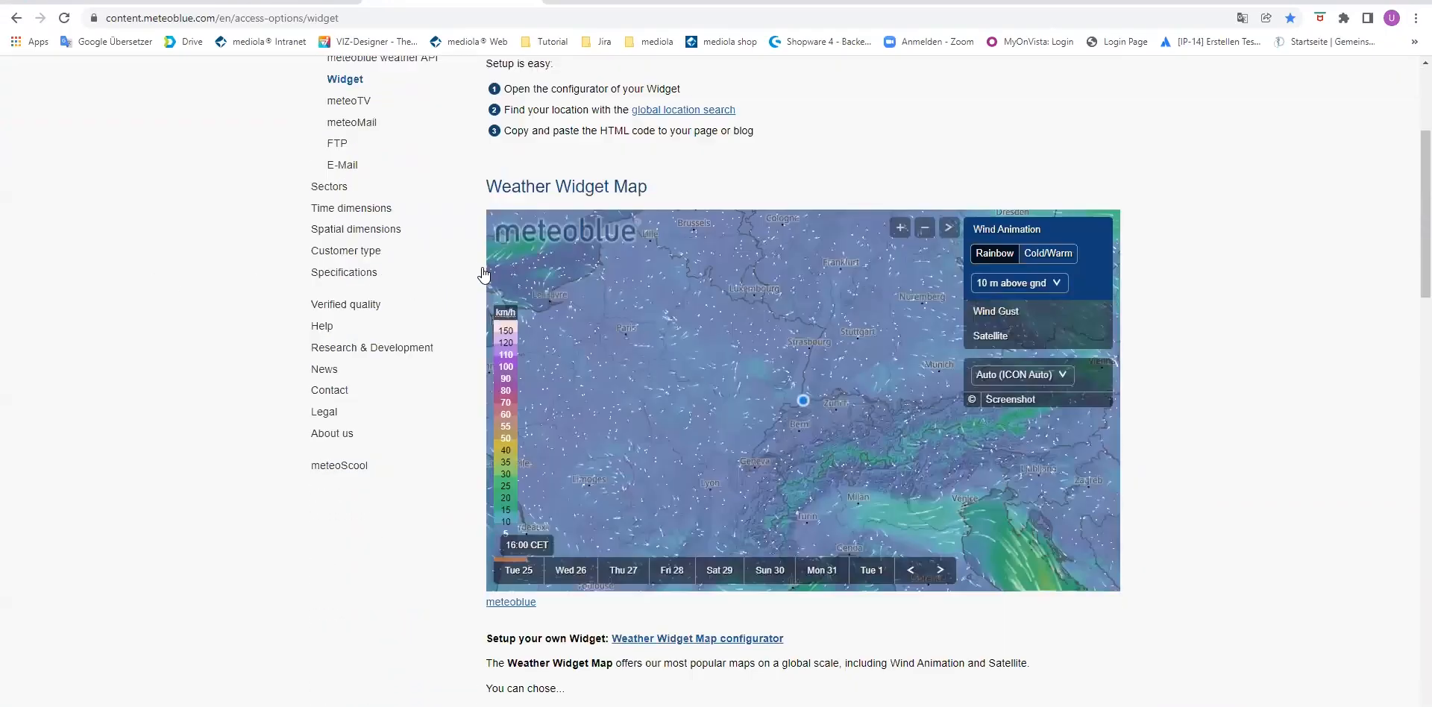
scroll(482, 267, "up", 3)
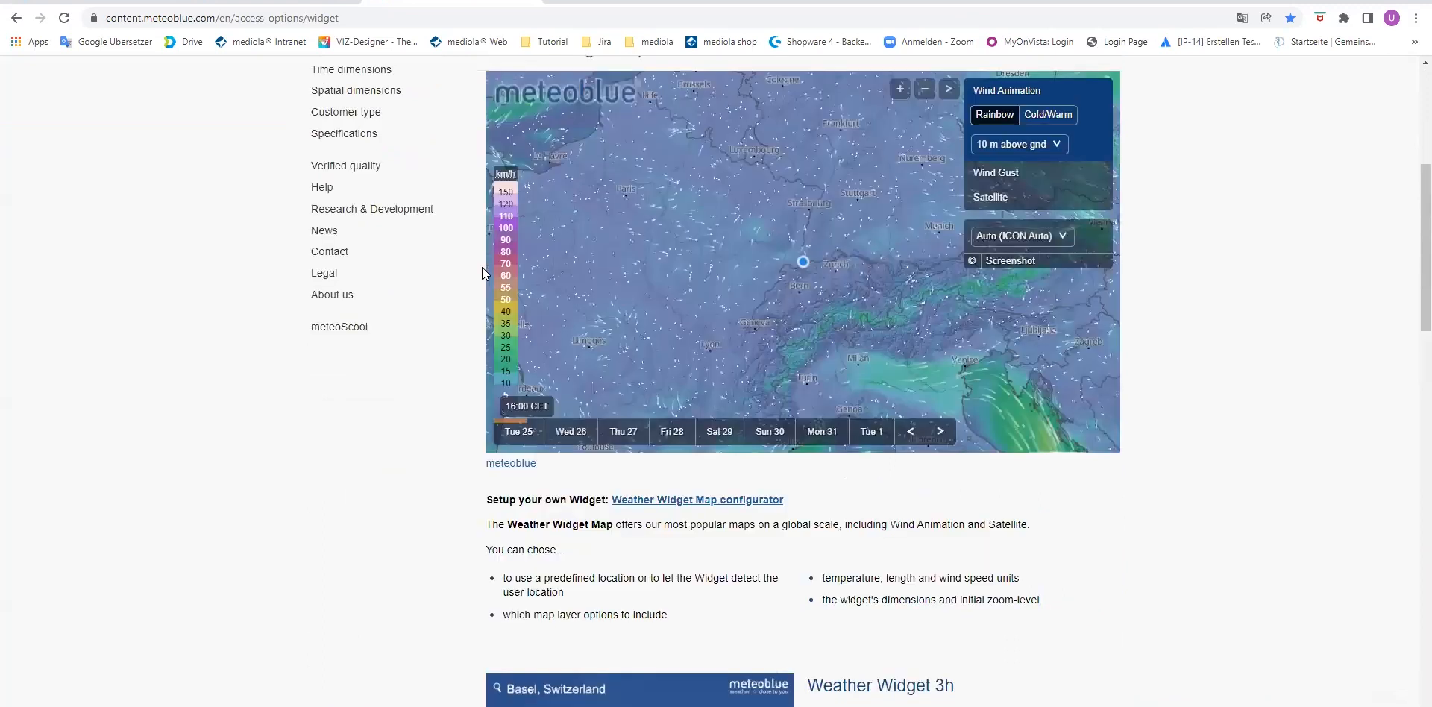
scroll(482, 267, "down", 1)
scroll(482, 267, "down", 10)
scroll(482, 267, "up", 5)
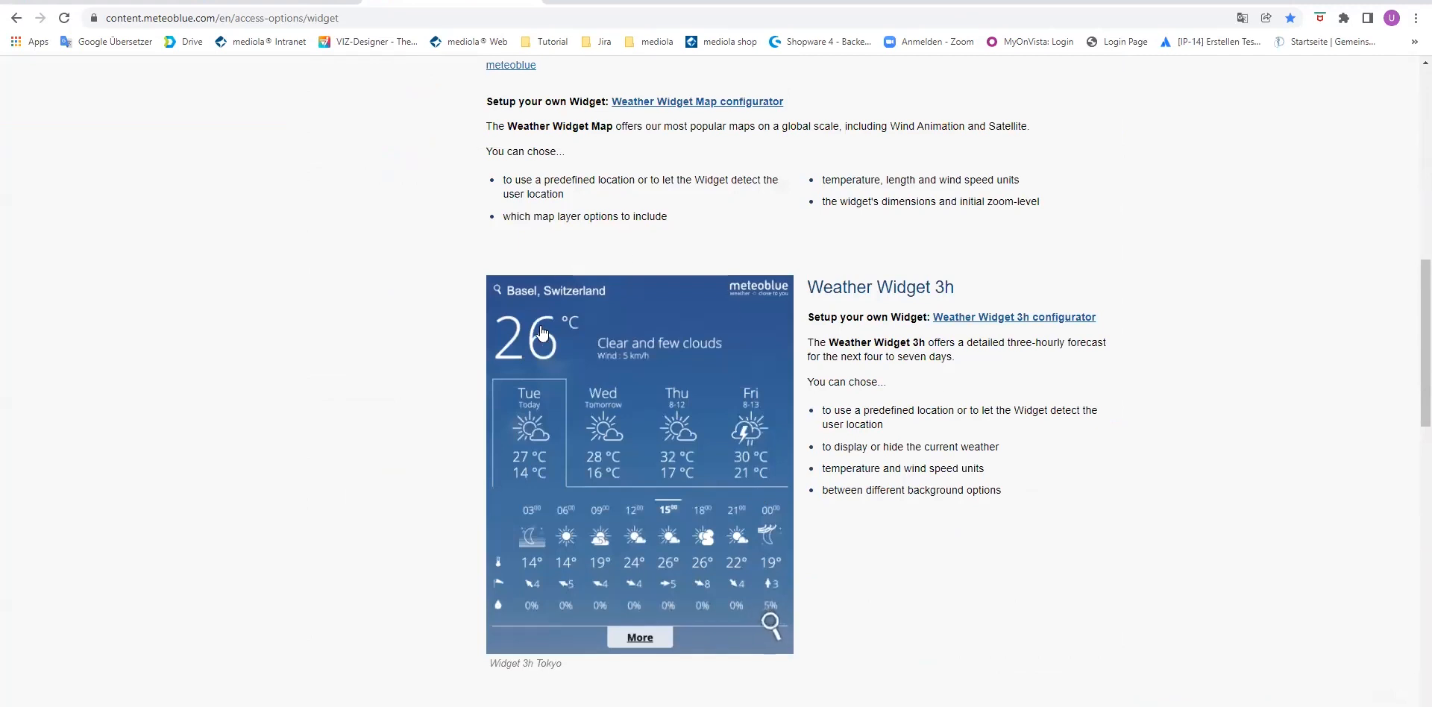
left_click(1049, 323)
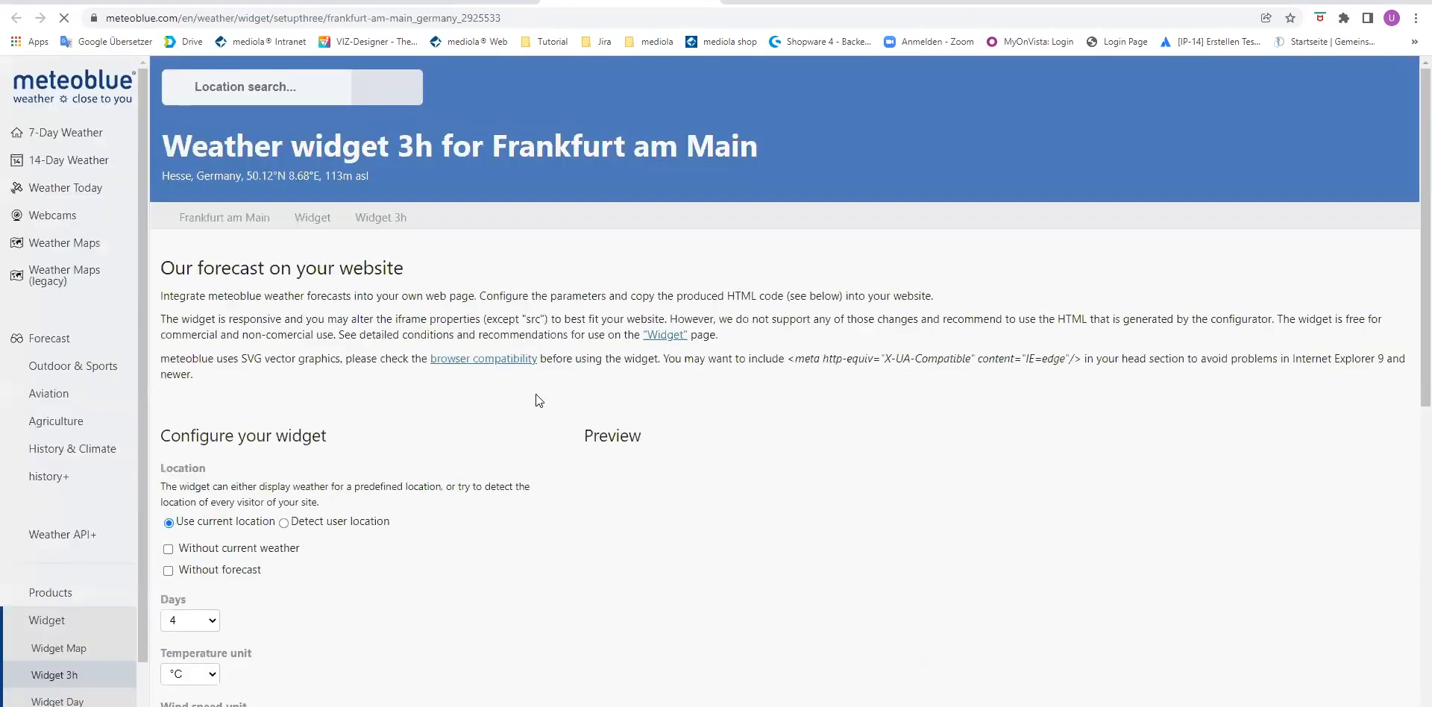
- Set the widget's background to No background: Bright text and copy its complete HTML code
scroll(447, 439, "down", 4)
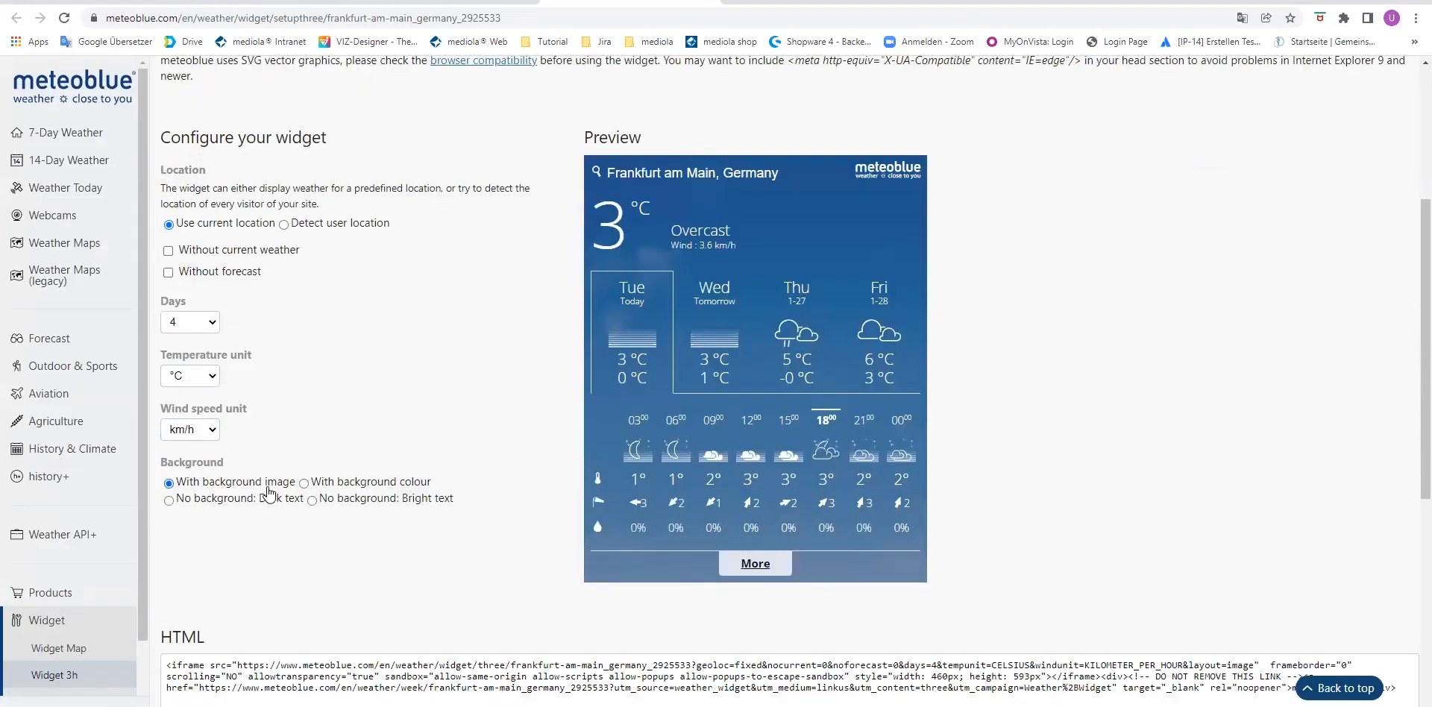
left_click(312, 502)
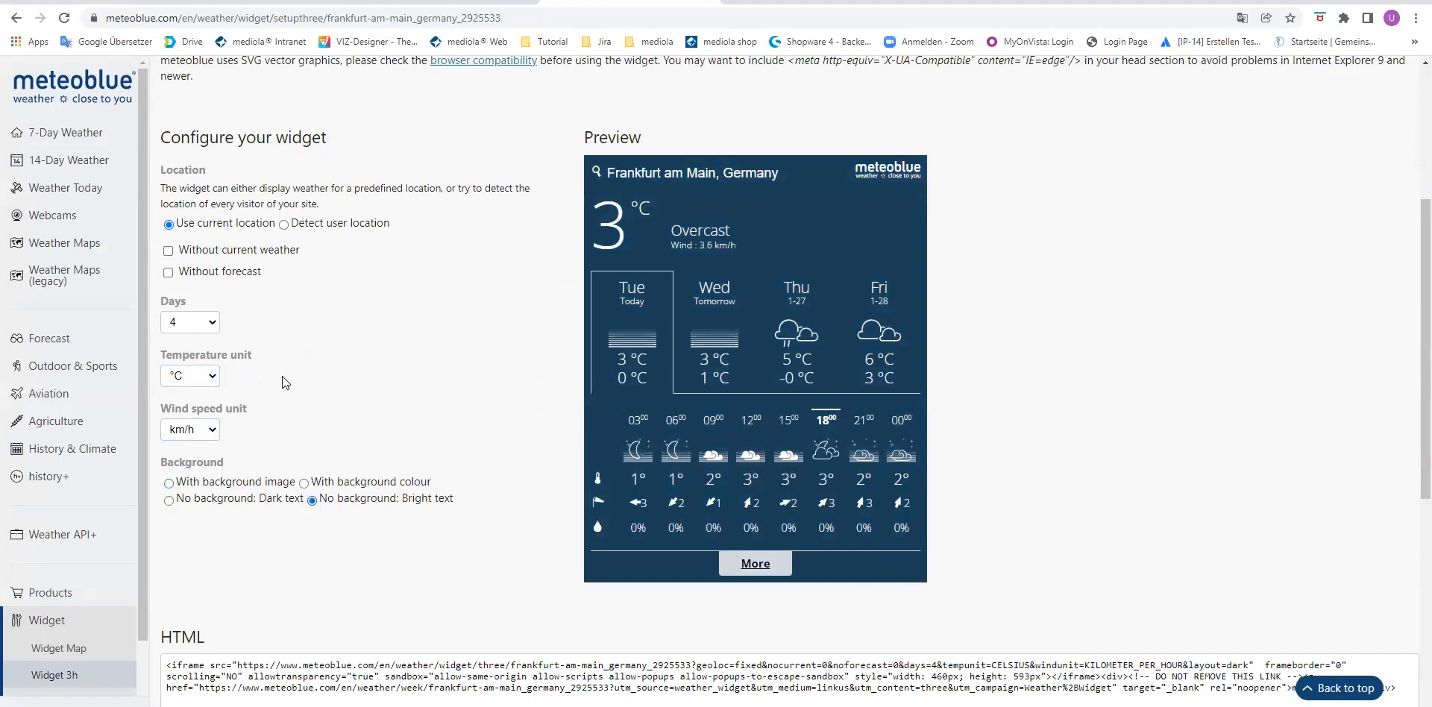
scroll(282, 376, "down", 1)
scroll(325, 422, "down", 1)
left_click(851, 487)
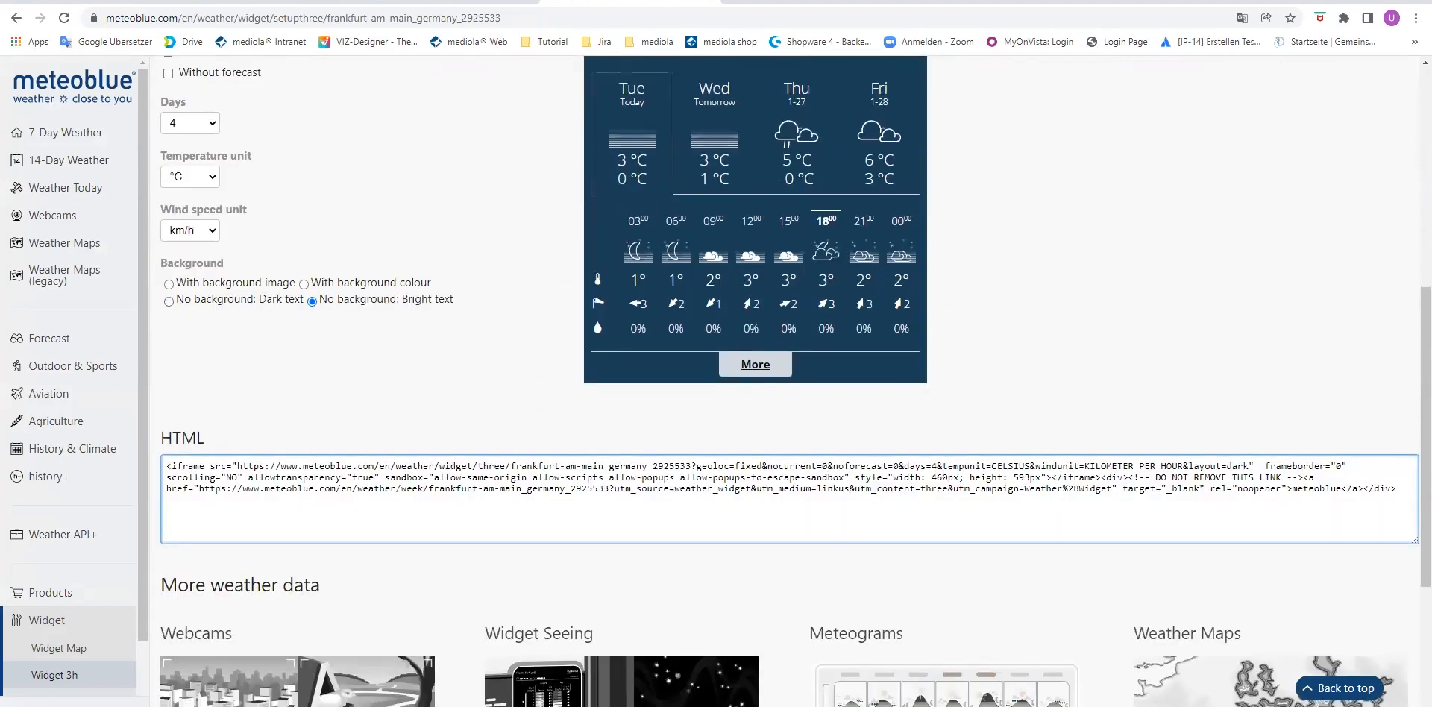
mouse_move(977, 705)
left_click_drag(169, 466, 1388, 497)
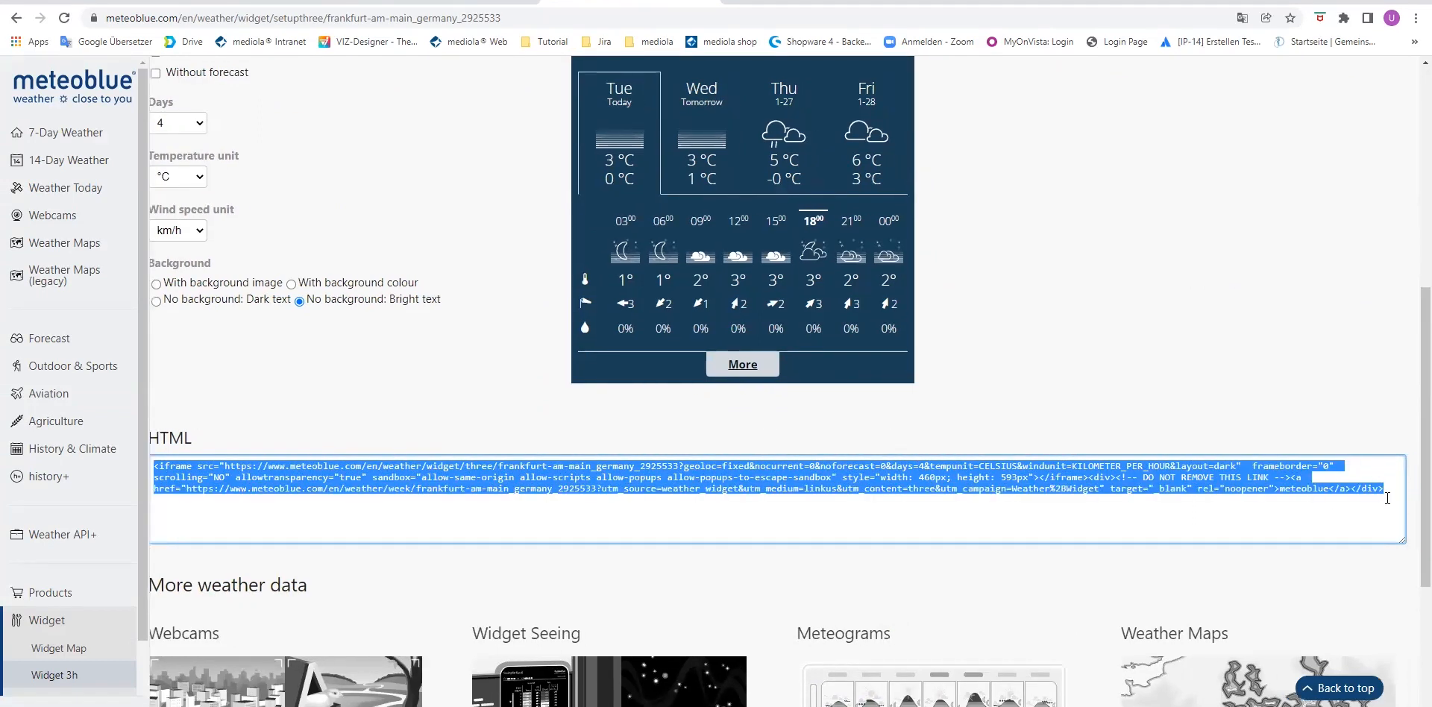
key("ctrl+c")
- Return to the HTML frame, replace the Main Section content with the widget code, clear Document Start, and save
key("alt+Tab")
key("ctrl+a")
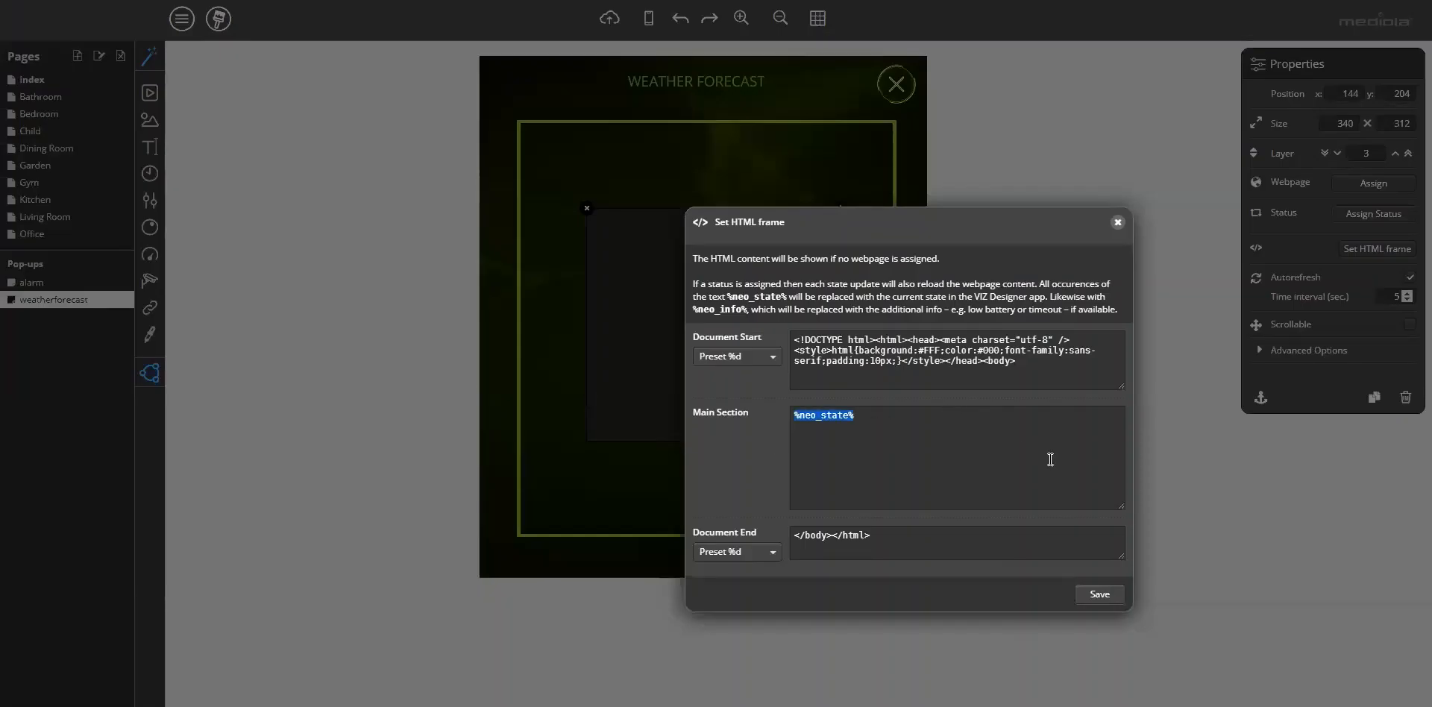
key("ctrl+v")
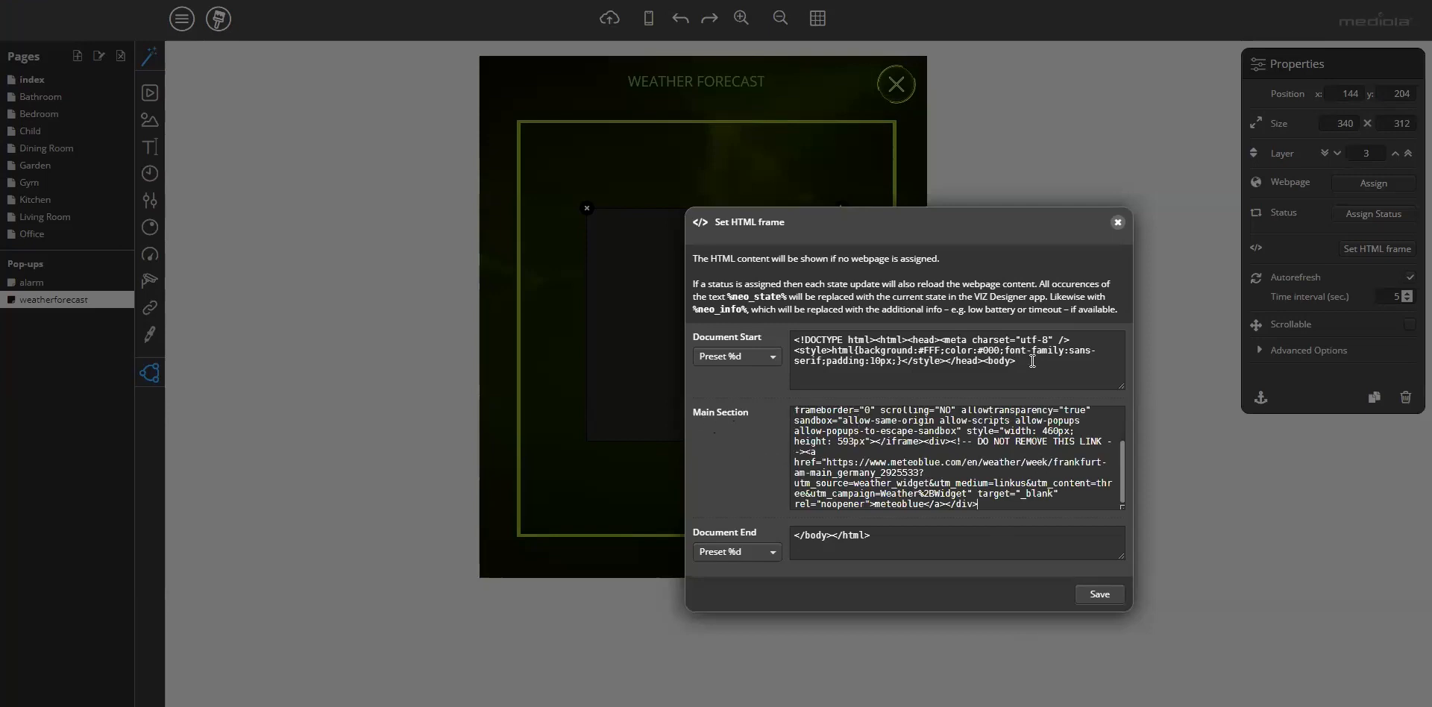
left_click_drag(1016, 361, 749, 321)
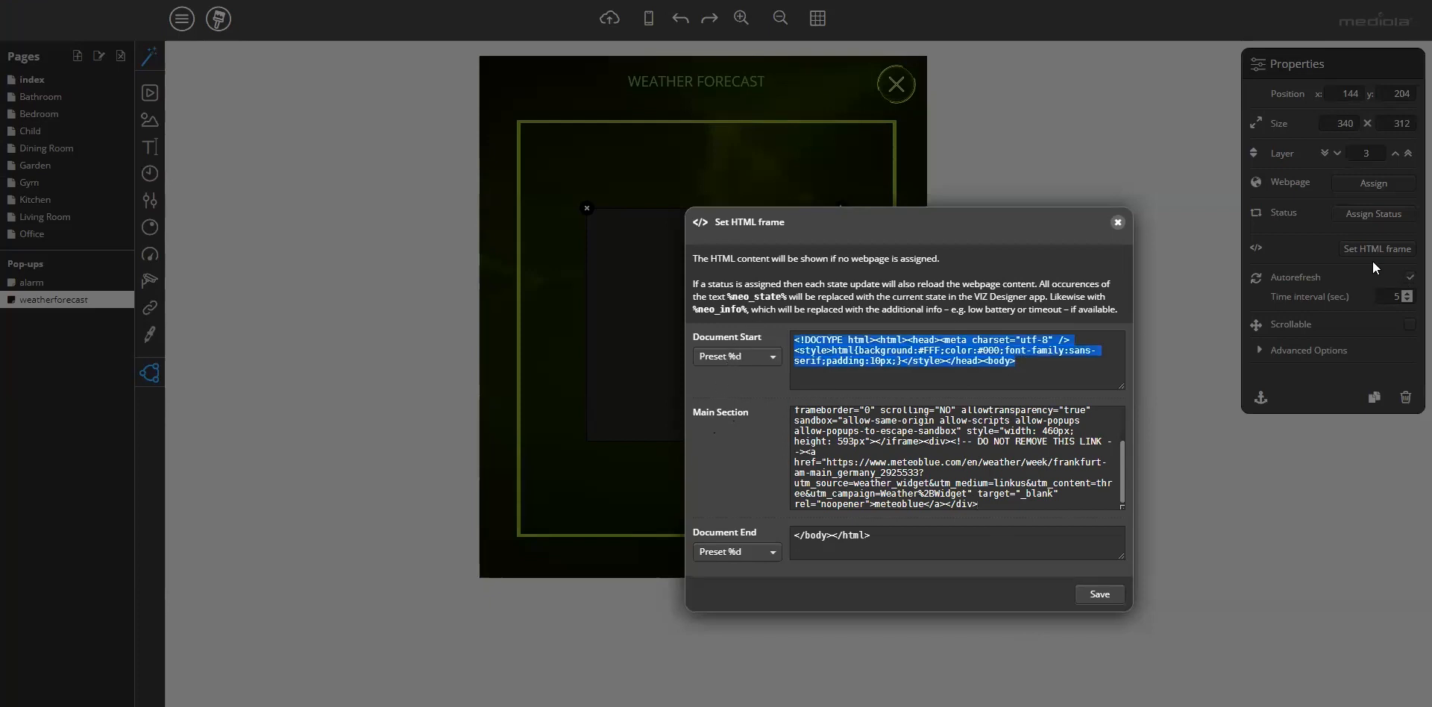
key("Delete")
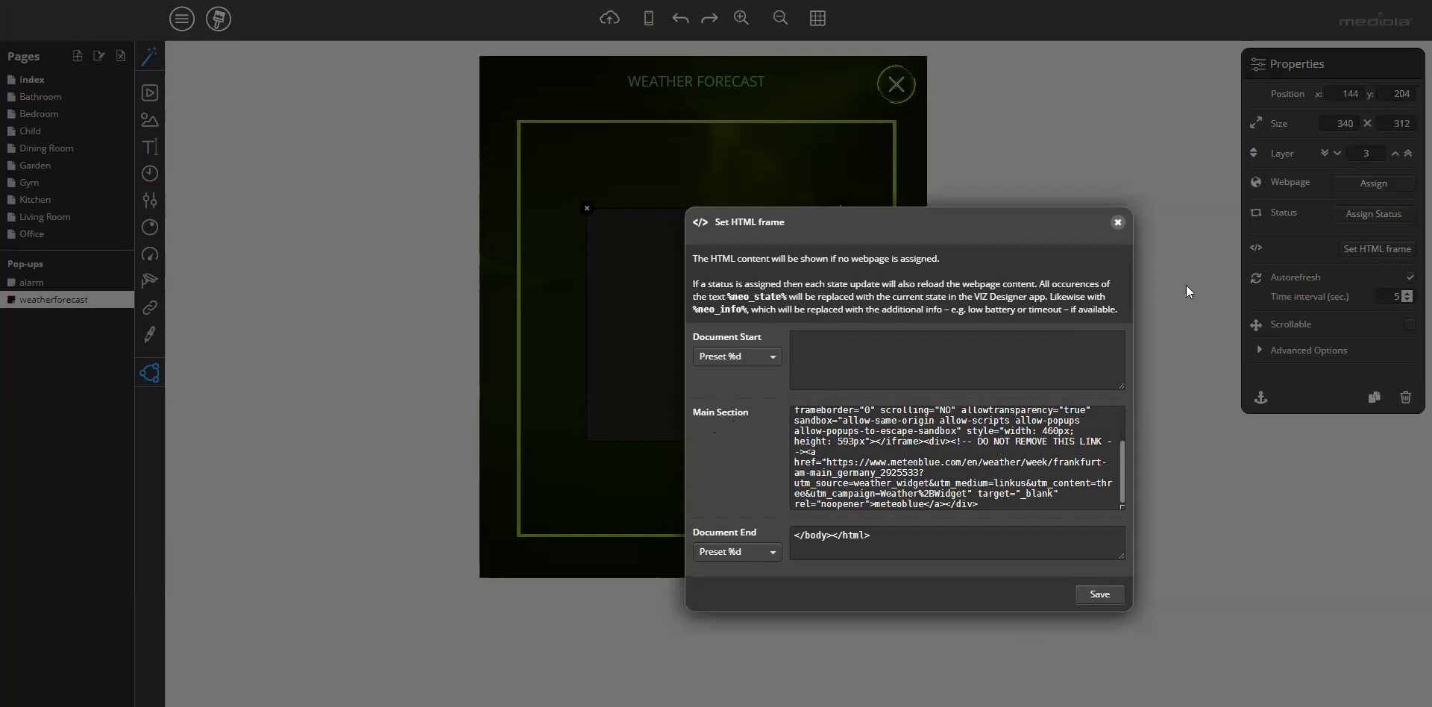
left_click(1100, 592)
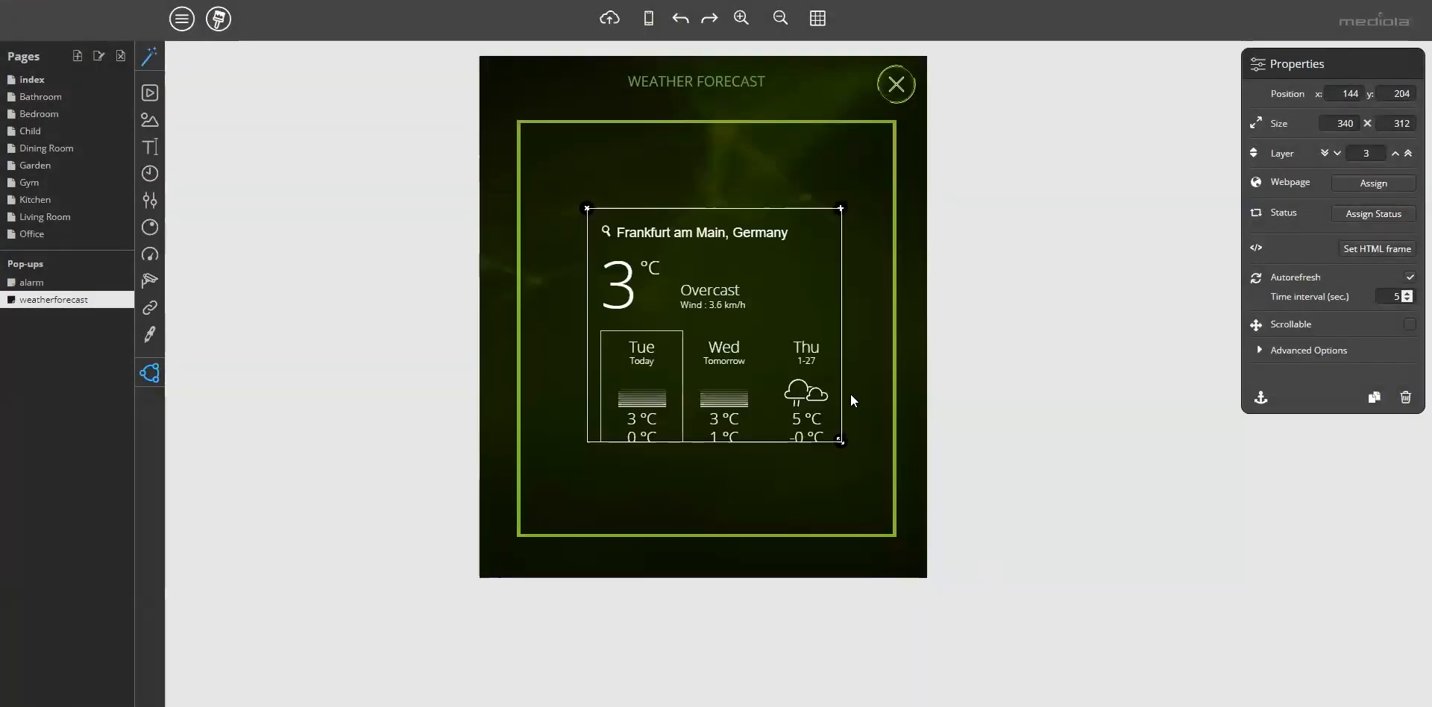
- Fit the forecast webpage element inside the pop-up's green frame at position 66, 96 with a size of 478 × 538
left_click_drag(737, 347, 679, 264)
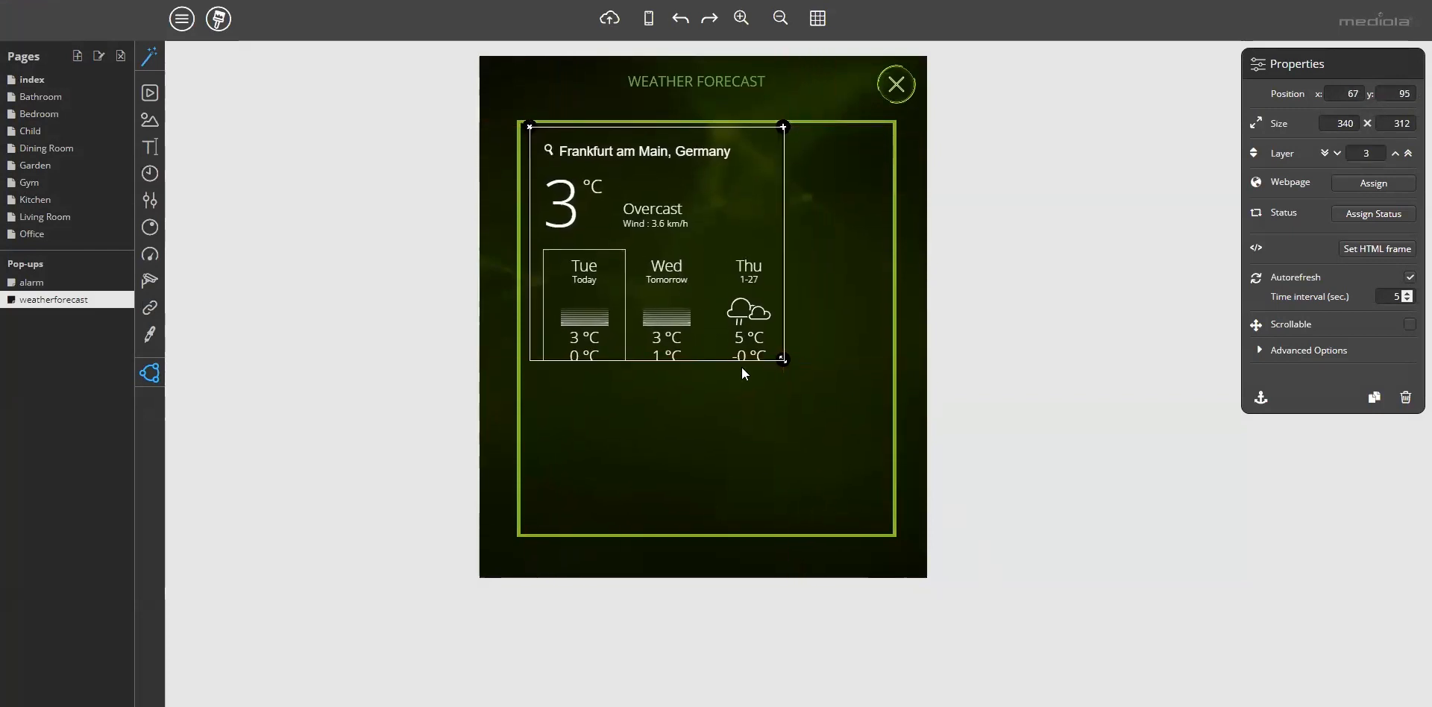
left_click_drag(781, 355, 886, 528)
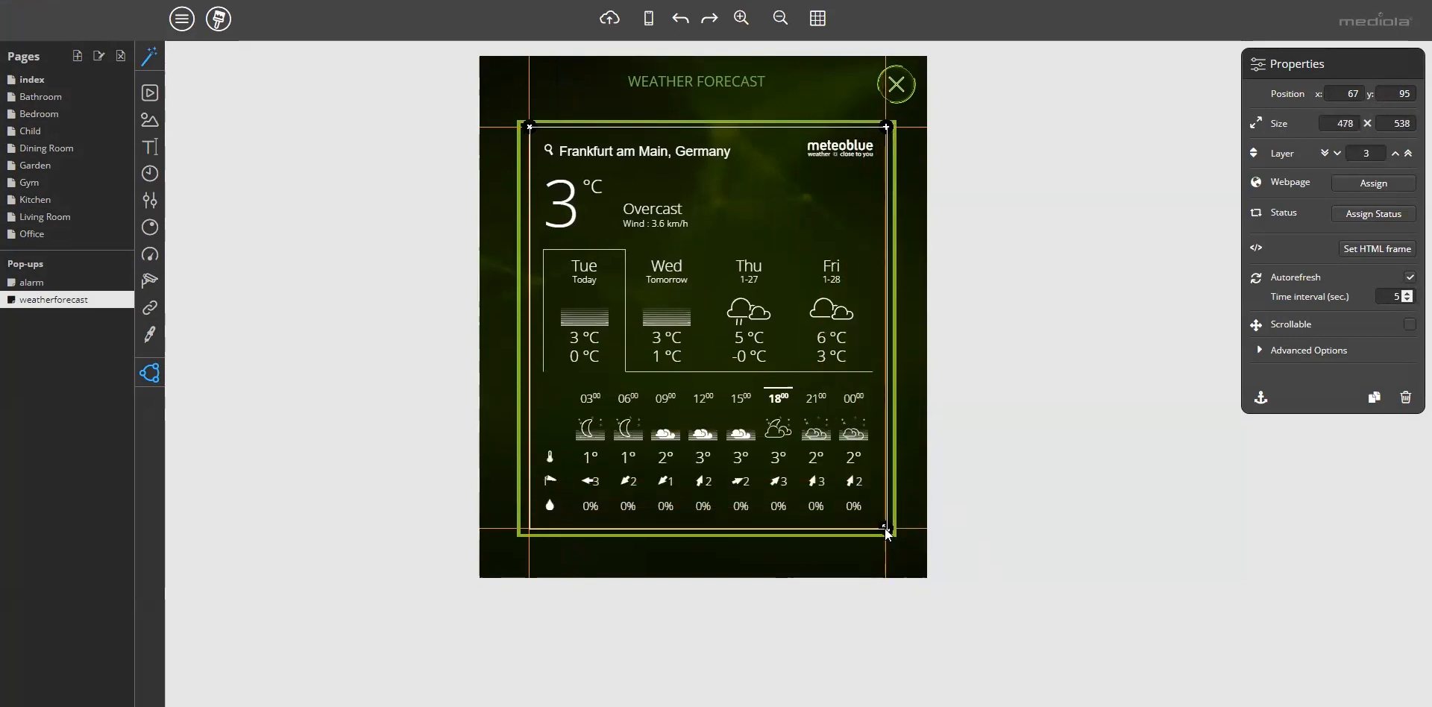
key("Down")
key("Down")
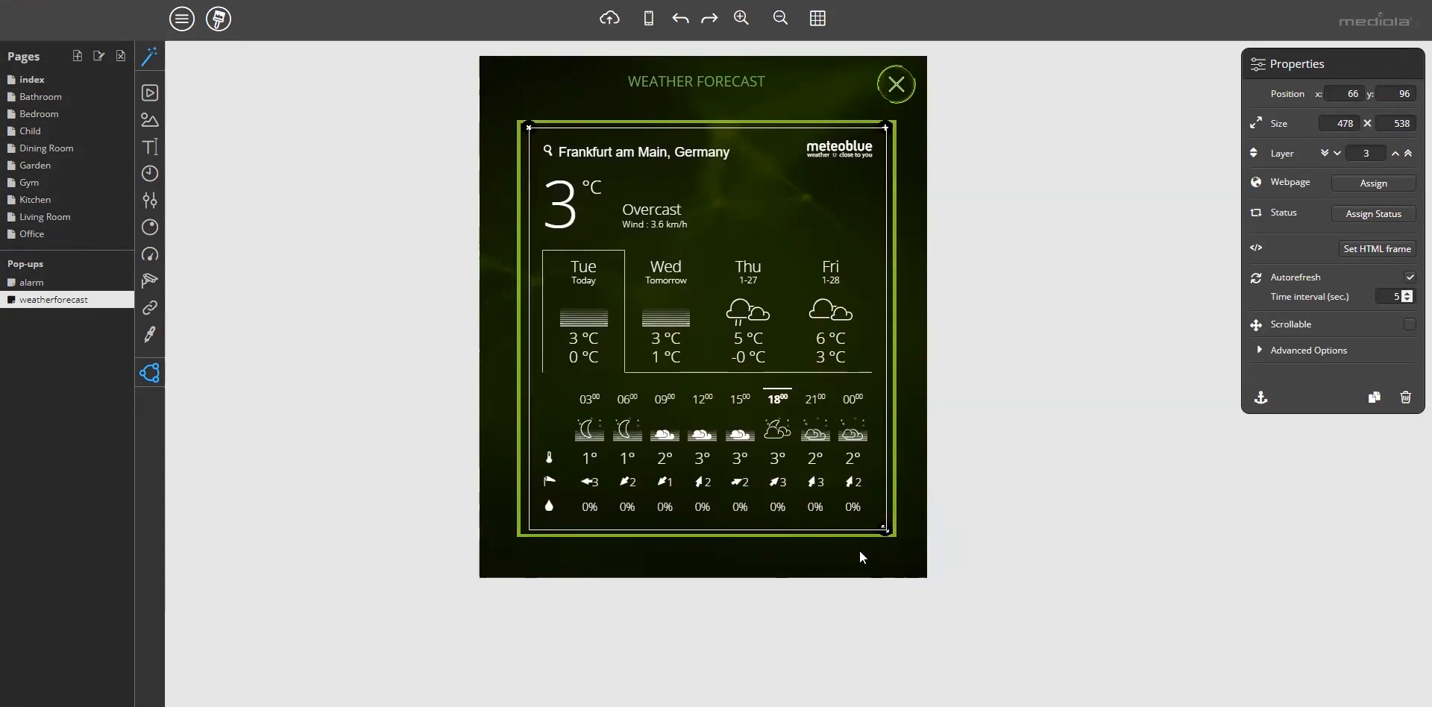
left_click(859, 554)
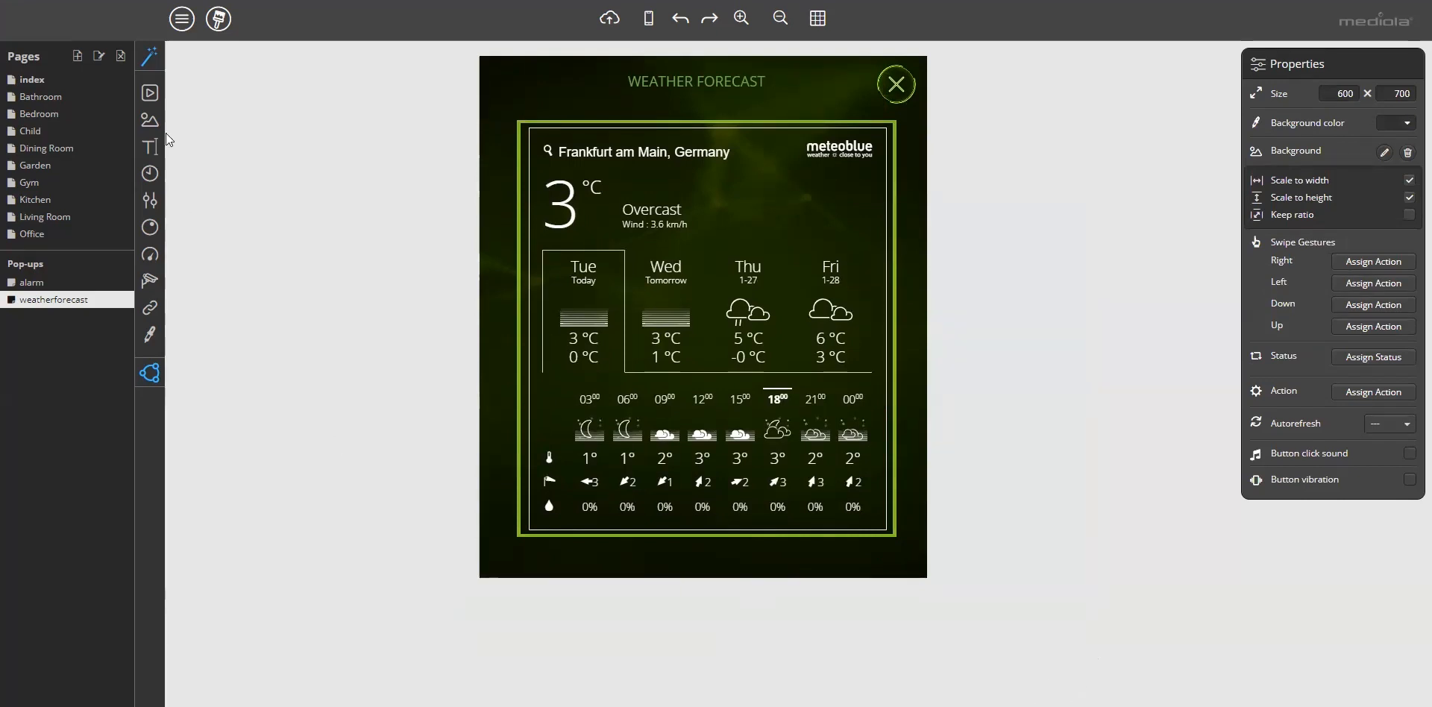
- Preview the index page on the simulated tablet and open its weather forecast pop-up
left_click(74, 77)
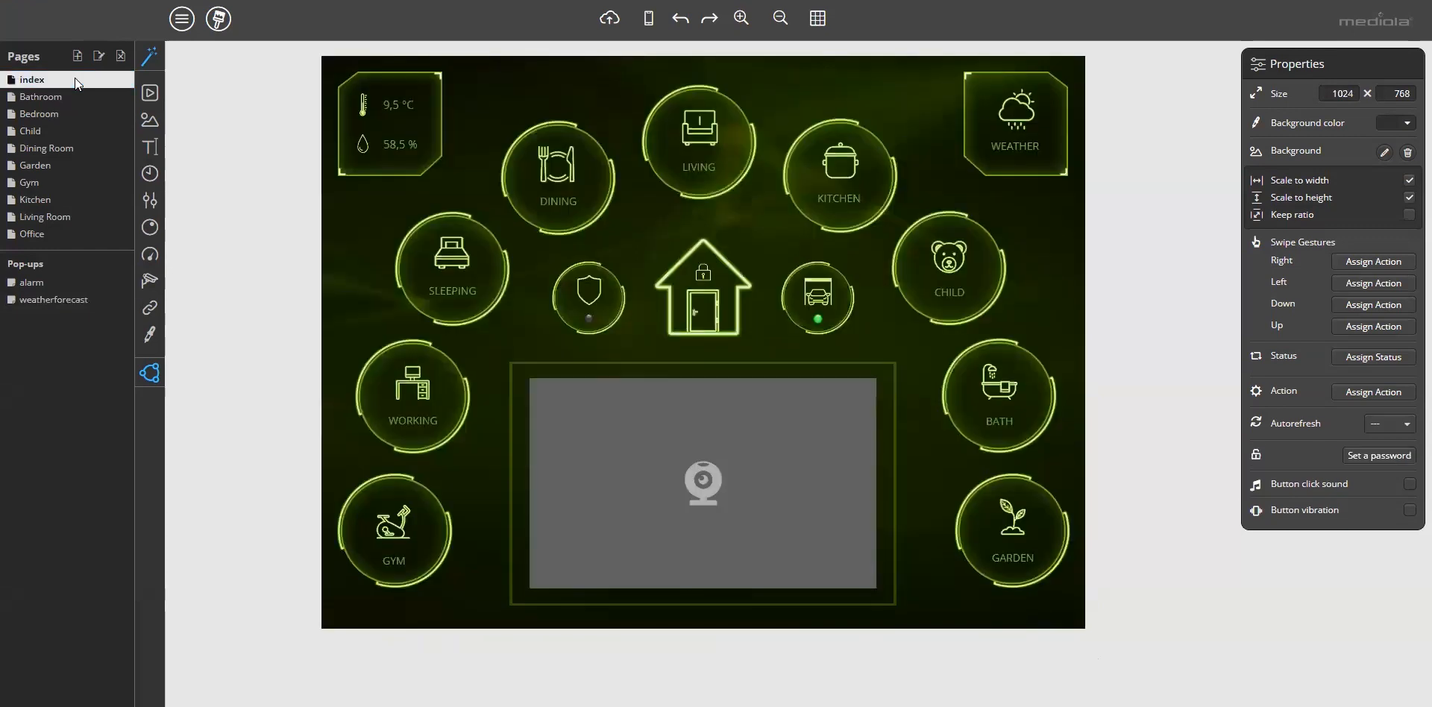
left_click(650, 24)
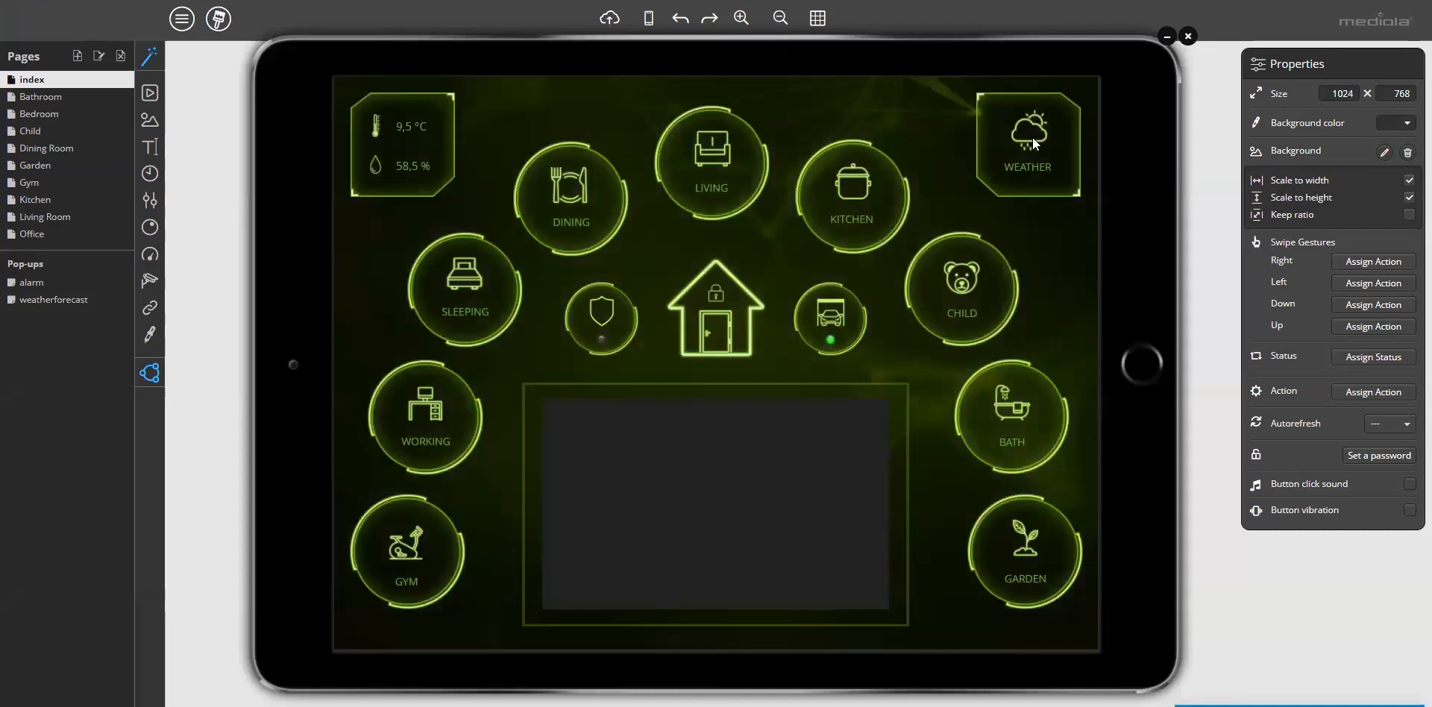
left_click(1039, 147)
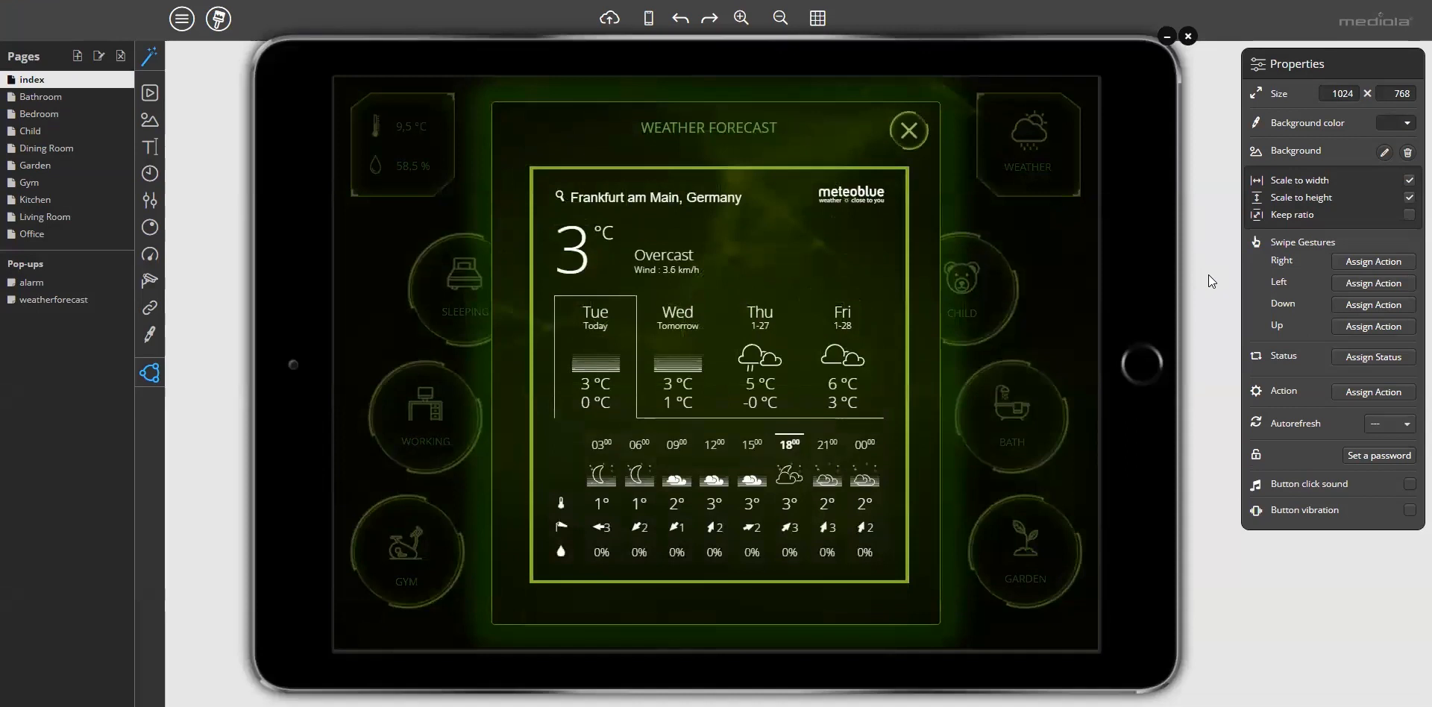
- Test switching between forecast days in the previewed weather widget, and close the pop-up and the preview
left_click(677, 372)
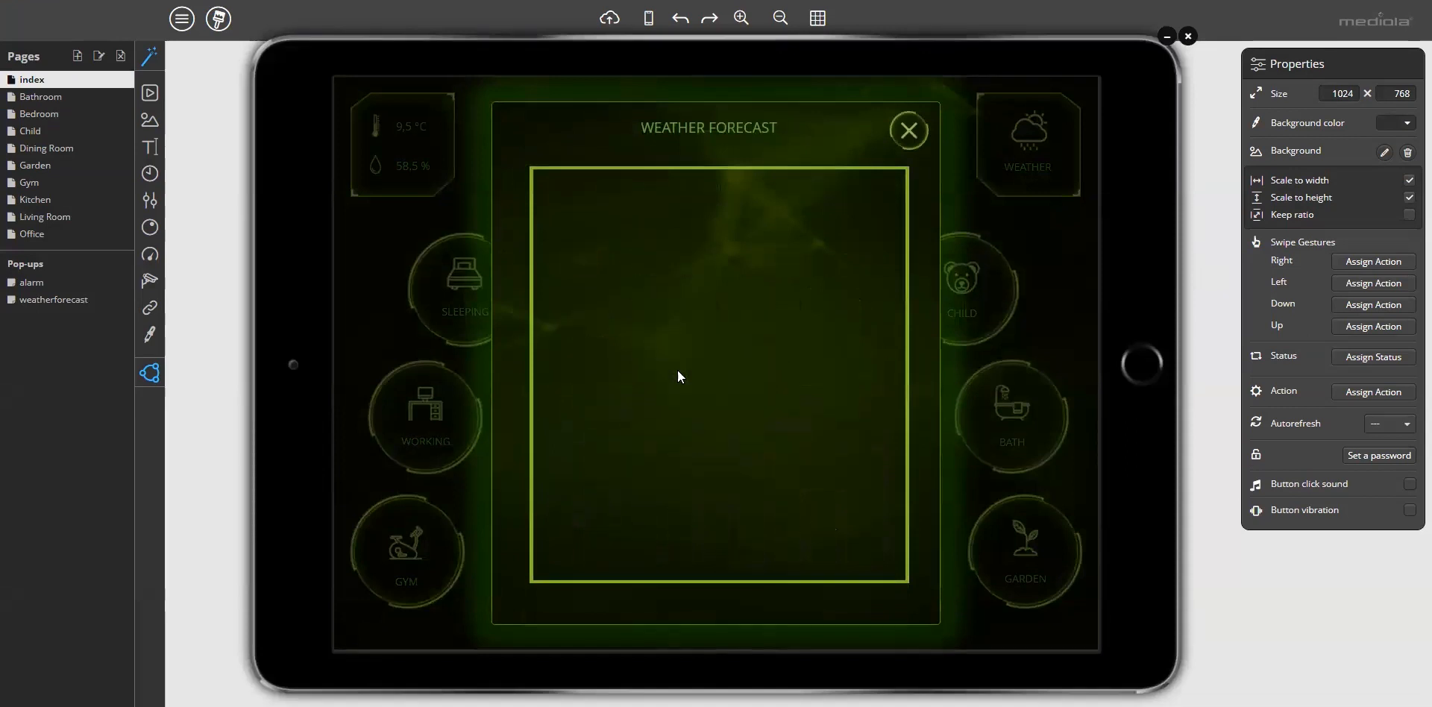
left_click(828, 377)
left_click(746, 373)
left_click(704, 373)
left_click(601, 374)
left_click(670, 380)
left_click(775, 384)
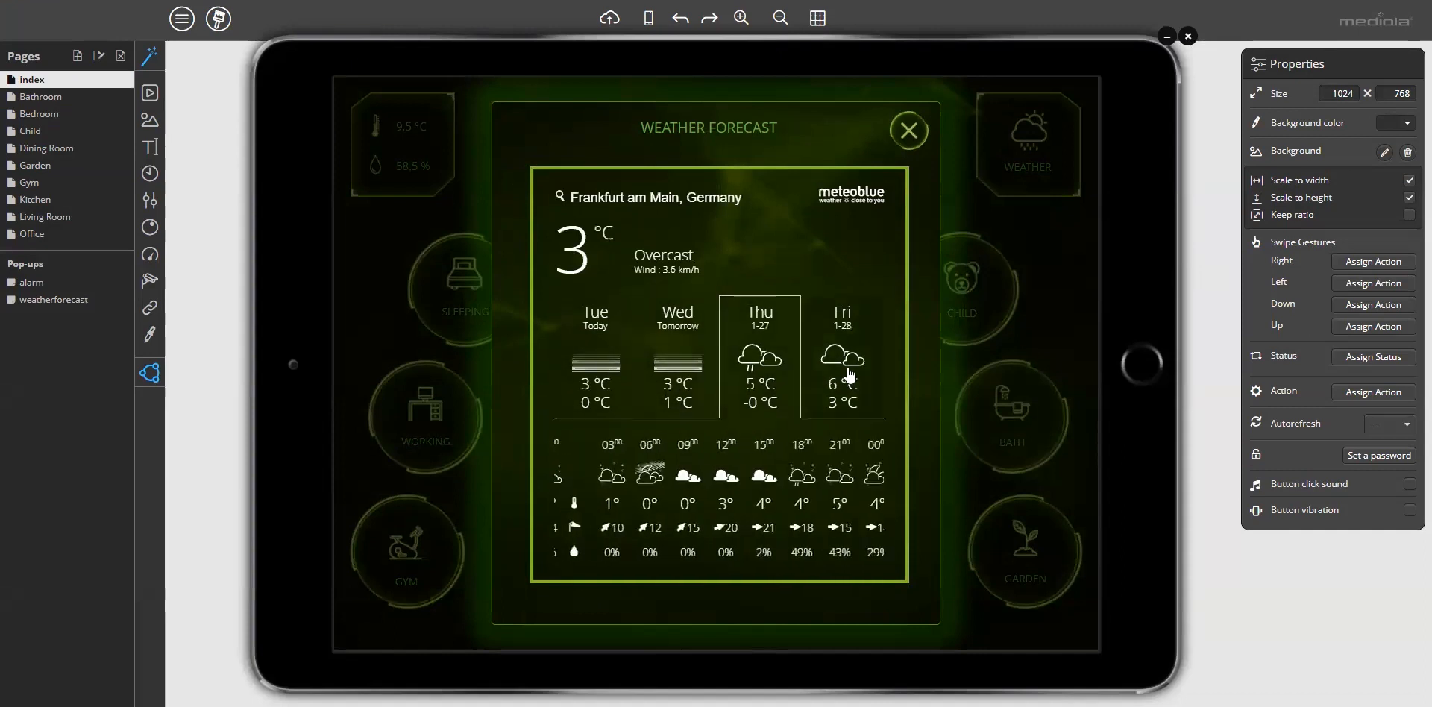
left_click(918, 135)
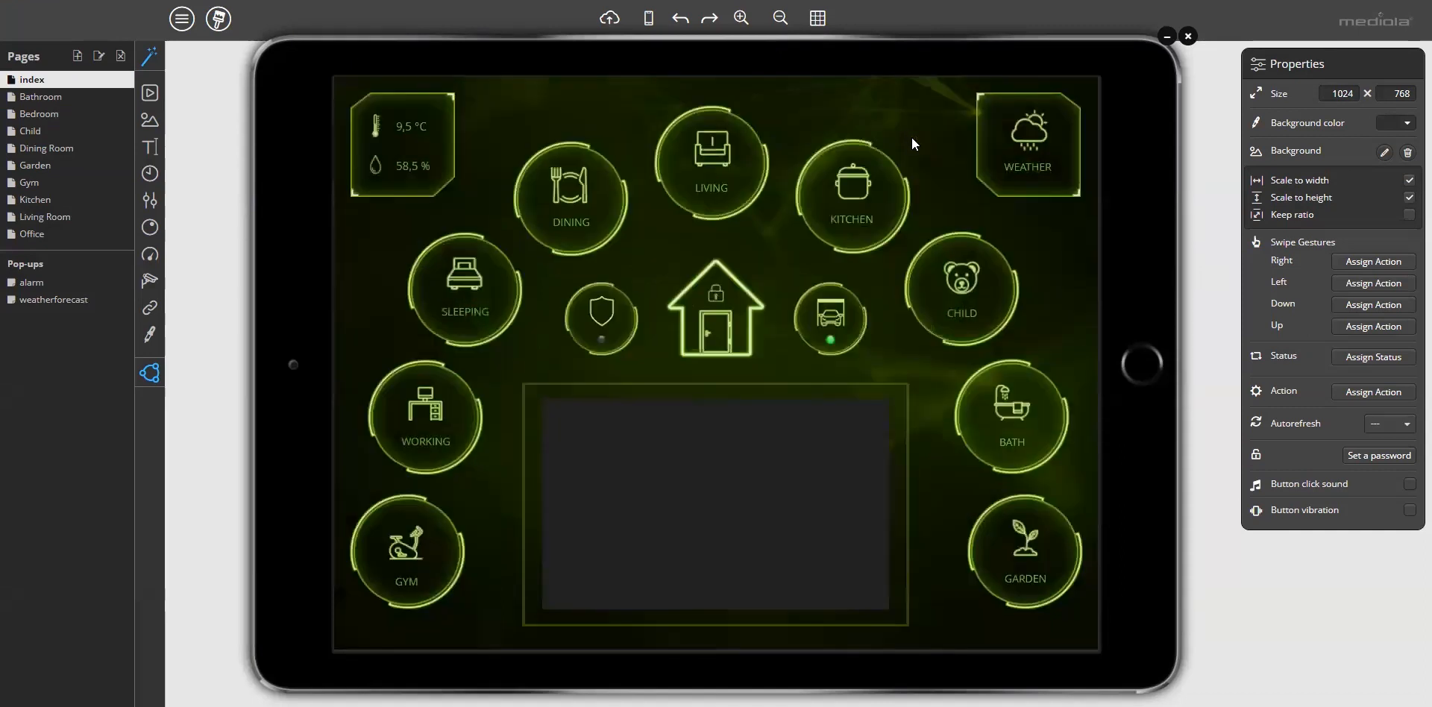
left_click(1189, 36)
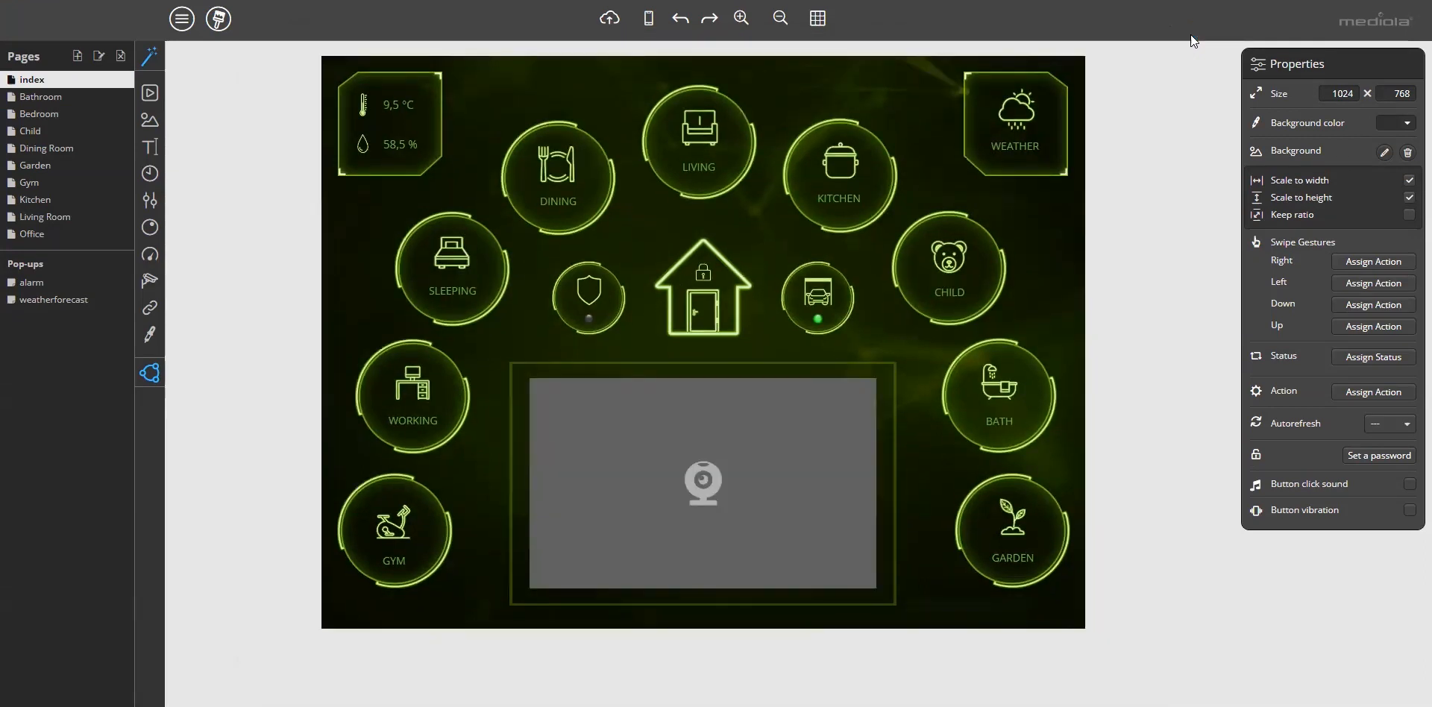
- Set the autorefresh interval of the weatherforecast pop-up's webpage element to 30 seconds
left_click(59, 300)
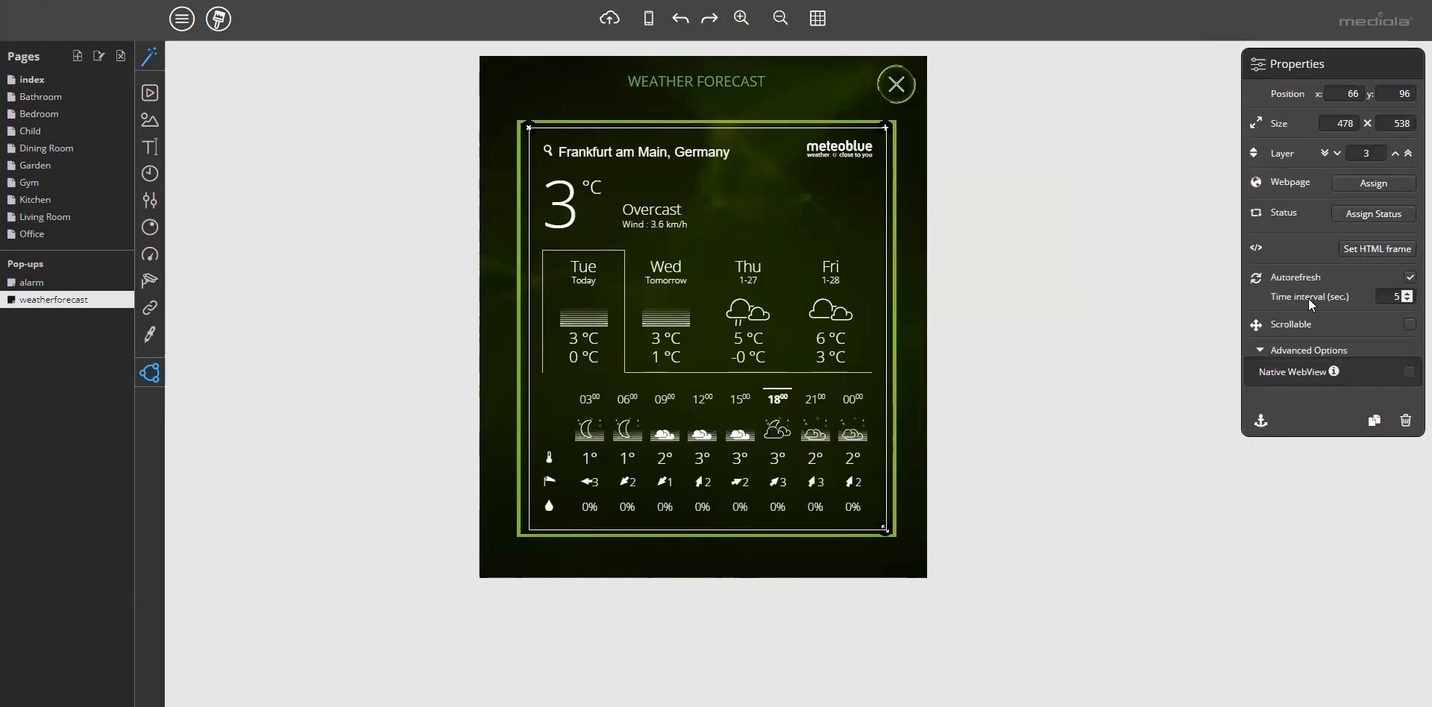
left_click(1407, 293)
left_click(1407, 293)
left_click(1409, 295)
left_click(1408, 295)
left_click(1407, 295)
left_click(1407, 294)
left_click(1407, 294)
left_click(1407, 295)
left_click(1406, 294)
left_click(1407, 294)
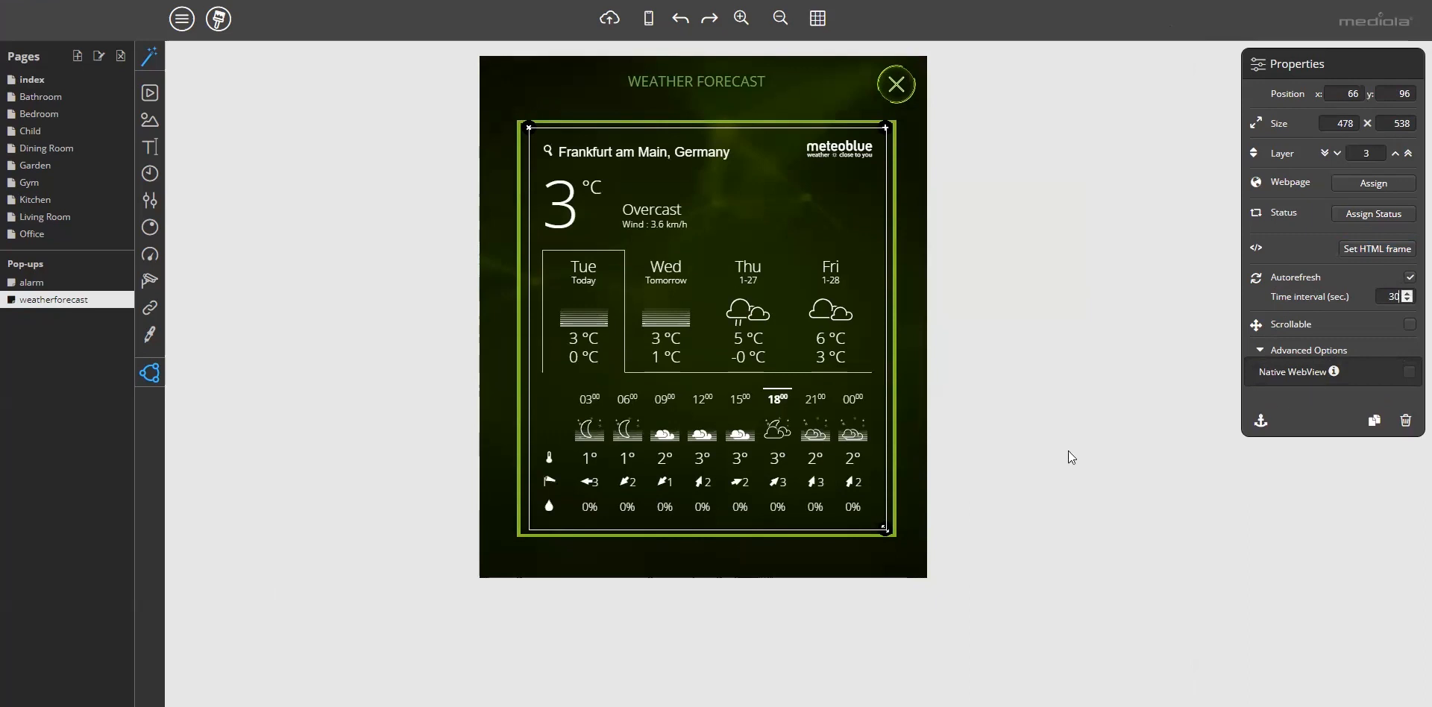